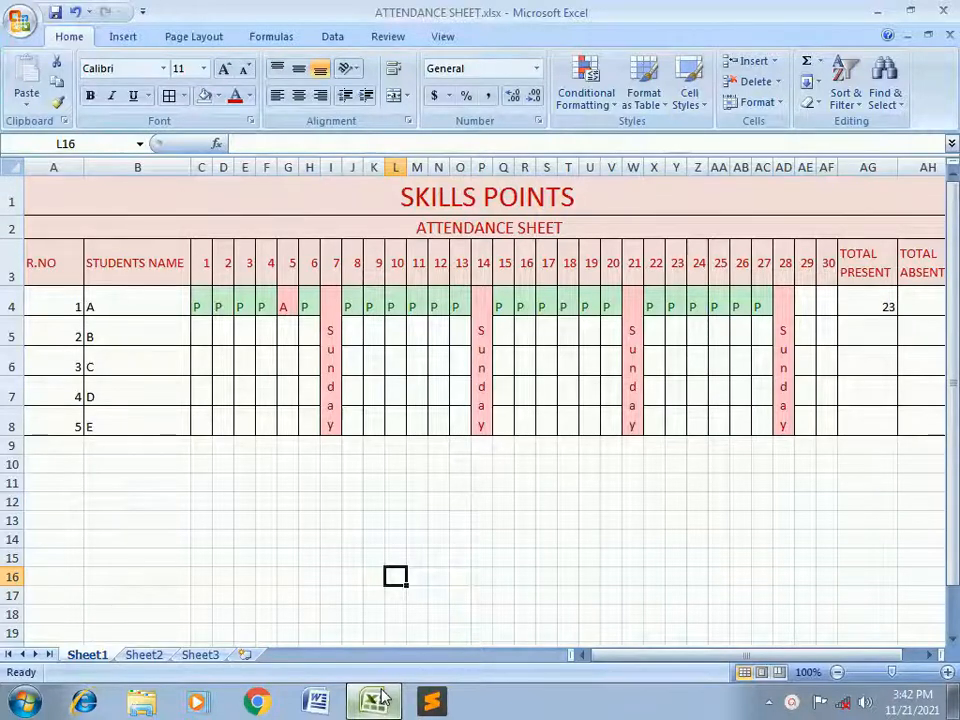
- Examine the sample attendance sheet's two title rows and its R.NO and STUDENTS NAME columns
{"action": "left_click", "coordinate": [421, 232]}
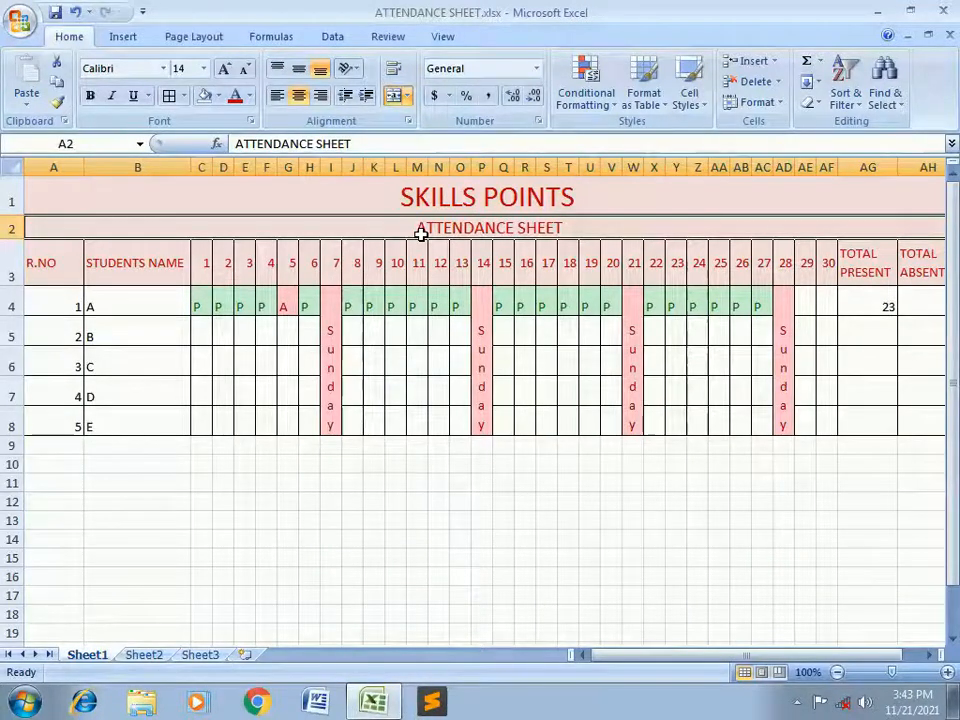
{"action": "left_click", "coordinate": [523, 501]}
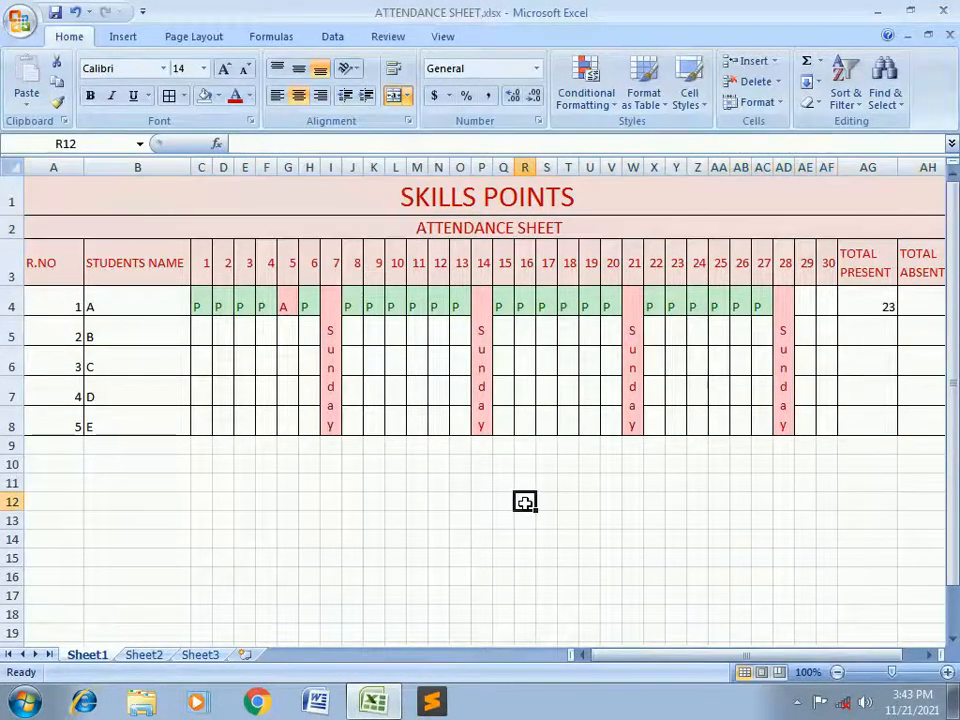
{"action": "left_click", "coordinate": [406, 199]}
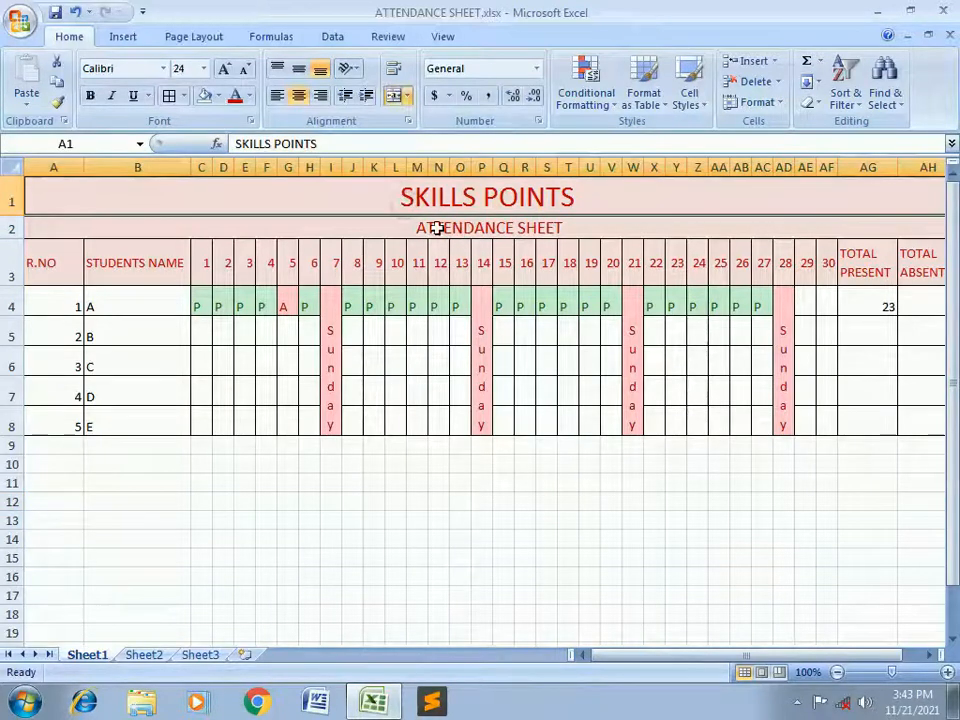
{"action": "left_click", "coordinate": [470, 224]}
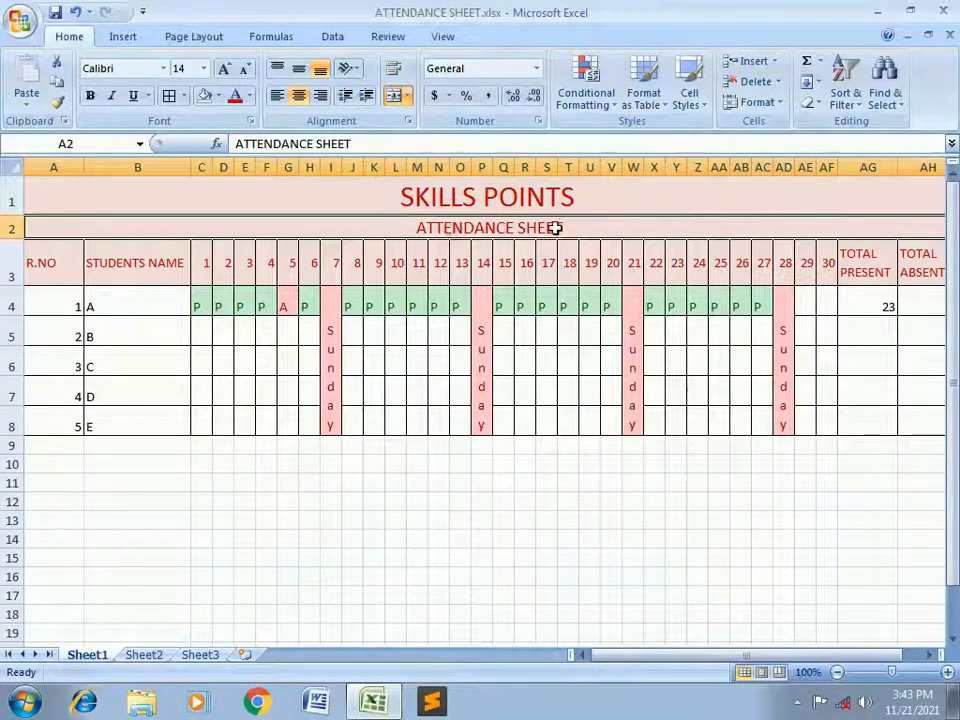
{"action": "left_click", "coordinate": [165, 390]}
{"action": "left_click_drag", "start_coordinate": [32, 266], "coordinate": [39, 427]}
{"action": "left_click_drag", "start_coordinate": [110, 266], "coordinate": [111, 422]}
{"action": "left_click", "coordinate": [201, 463]}
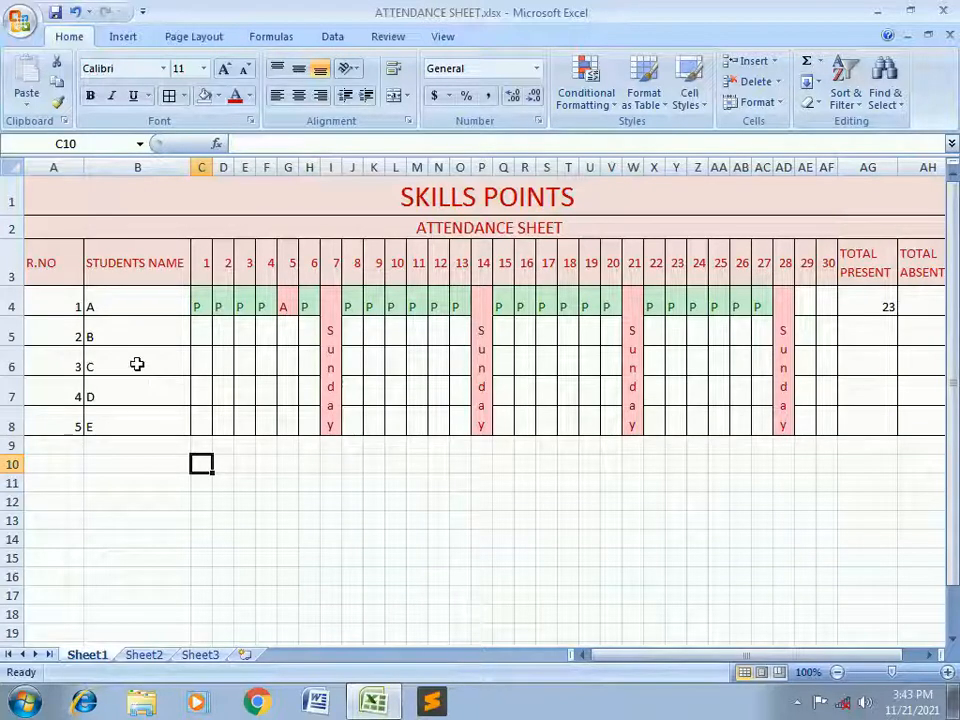
{"action": "left_click", "coordinate": [106, 312]}
{"action": "left_click_drag", "start_coordinate": [106, 312], "coordinate": [99, 422]}
{"action": "left_click", "coordinate": [250, 430]}
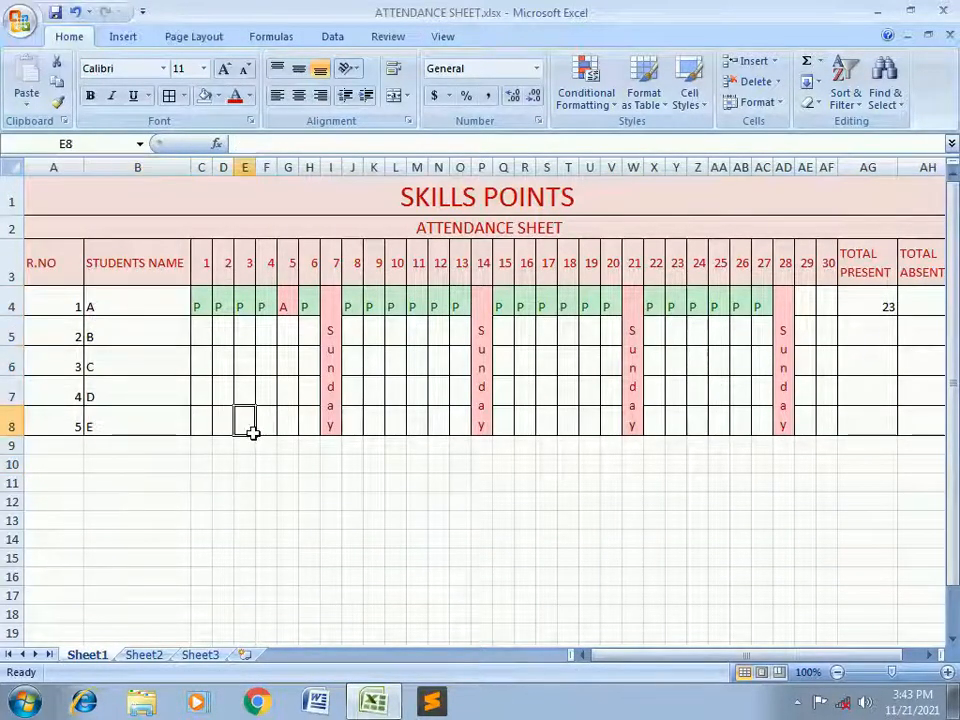
- Examine the day headers from 1 to 30 and the merged Sunday columns of the sample sheet
{"action": "left_click", "coordinate": [206, 275]}
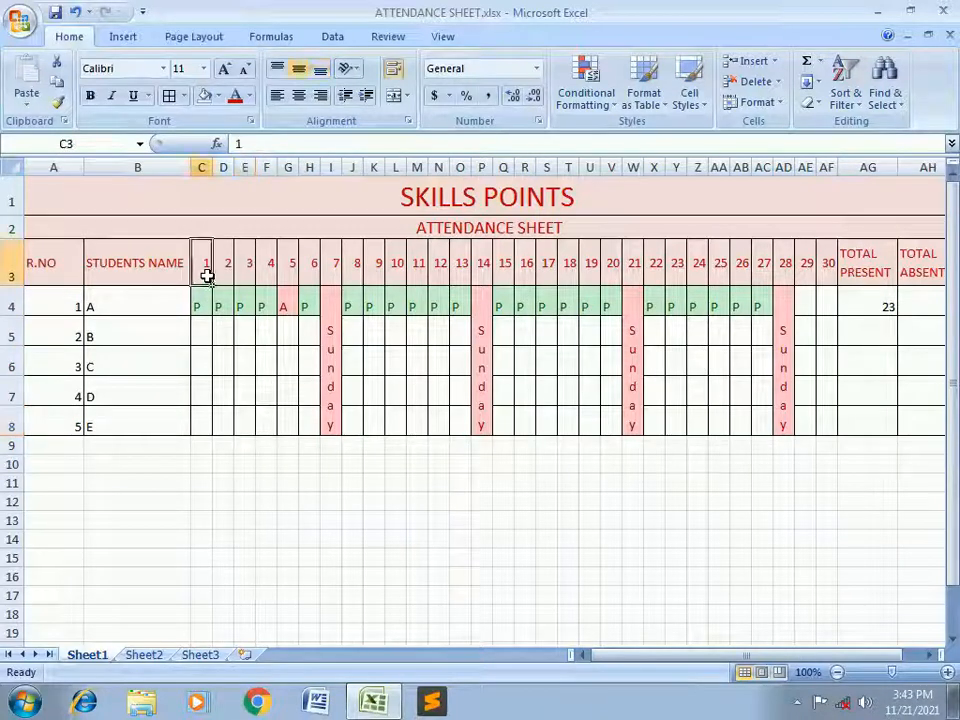
{"action": "left_click", "coordinate": [824, 268]}
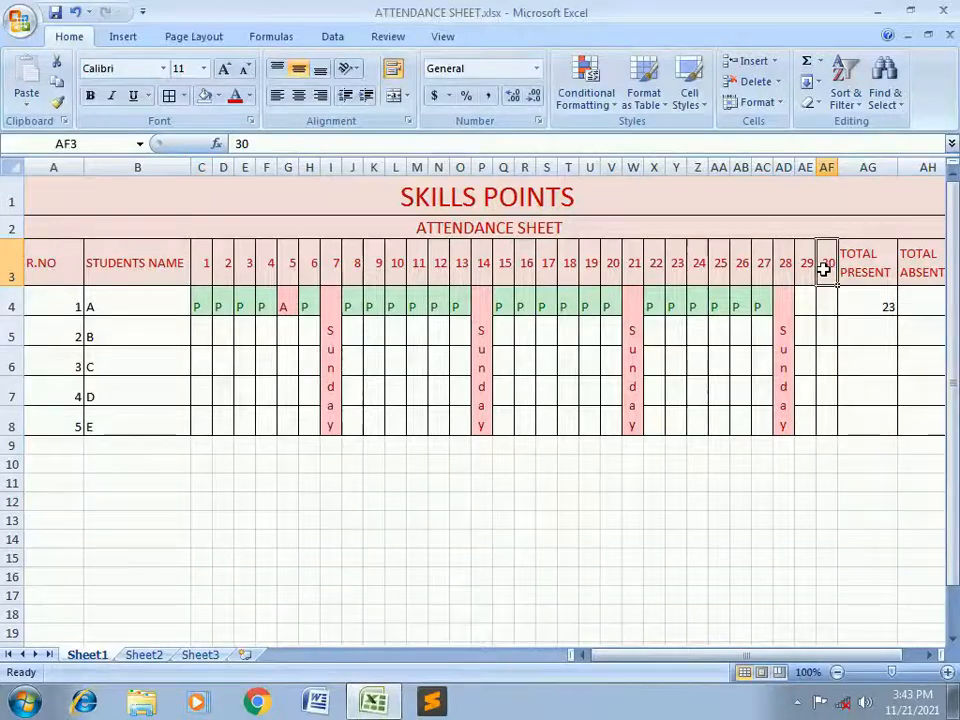
{"action": "left_click", "coordinate": [332, 306]}
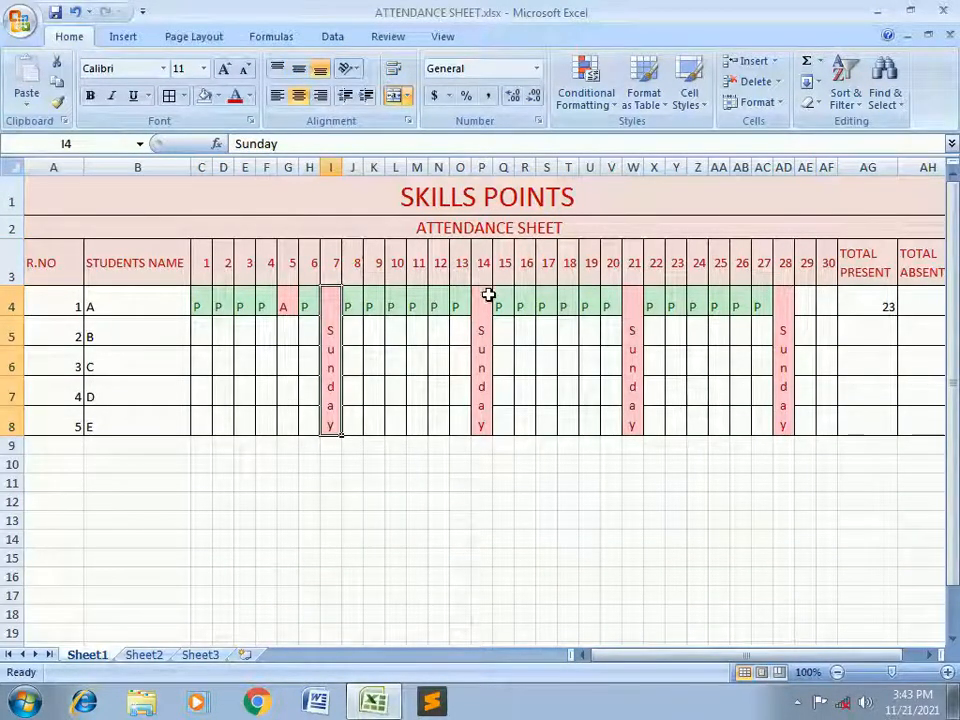
{"action": "left_click", "coordinate": [480, 303]}
{"action": "left_click", "coordinate": [630, 284]}
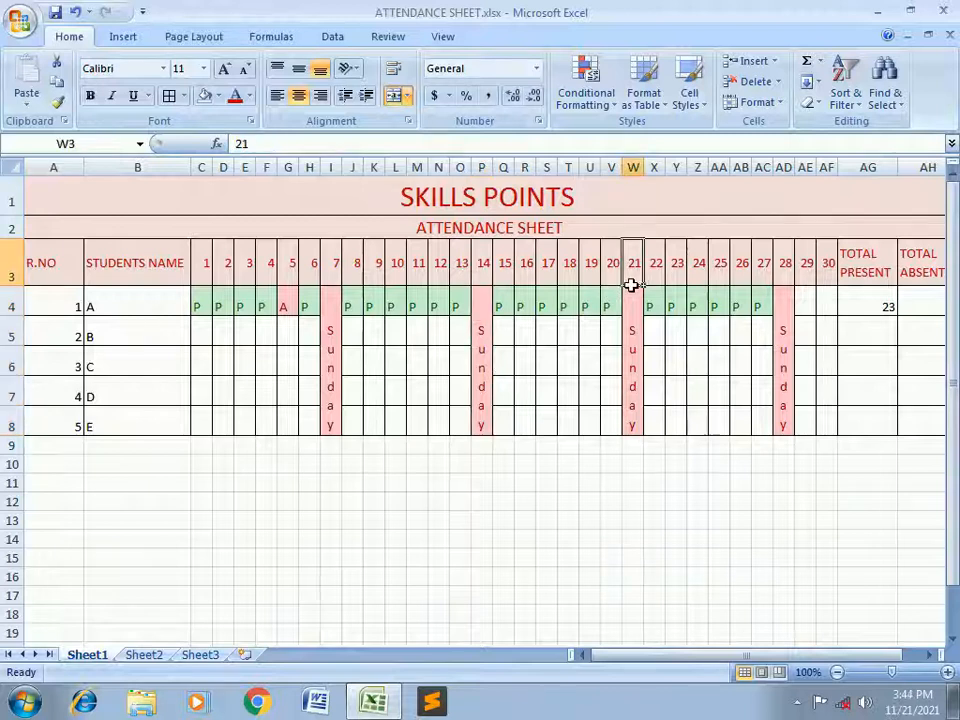
{"action": "left_click", "coordinate": [781, 304]}
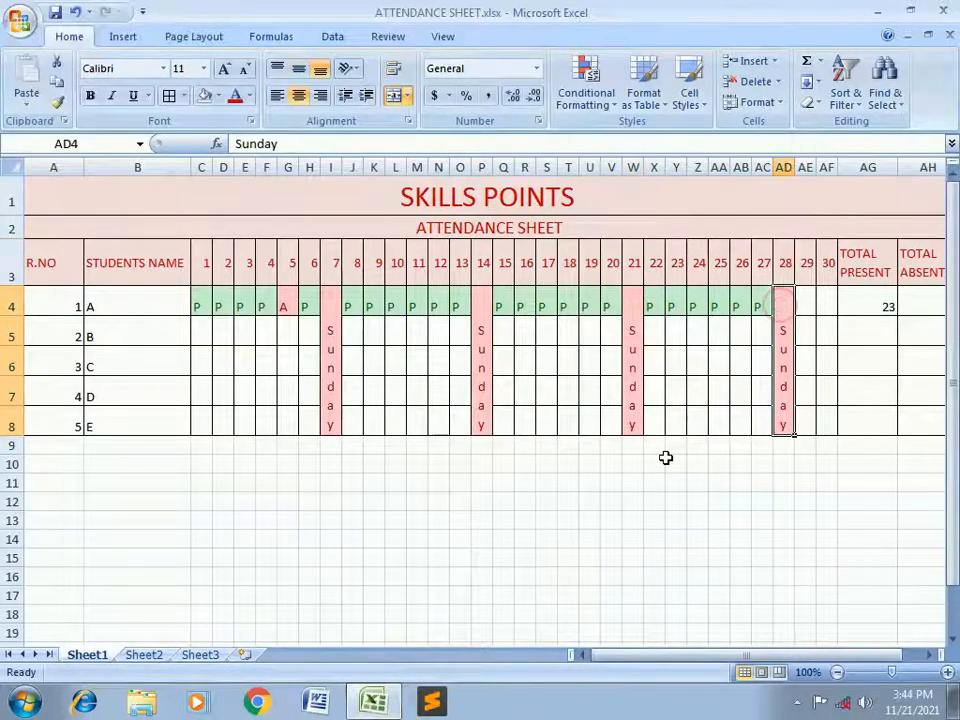
- Mark student A's attendance for day 9 as L
{"action": "left_click", "coordinate": [197, 306]}
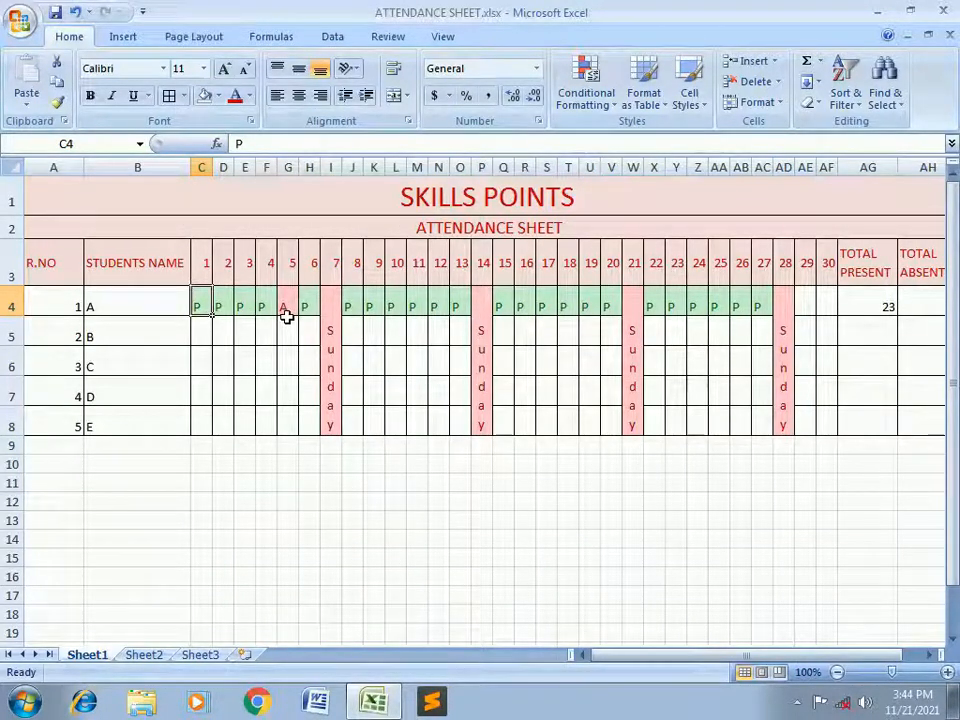
{"action": "left_click", "coordinate": [378, 306]}
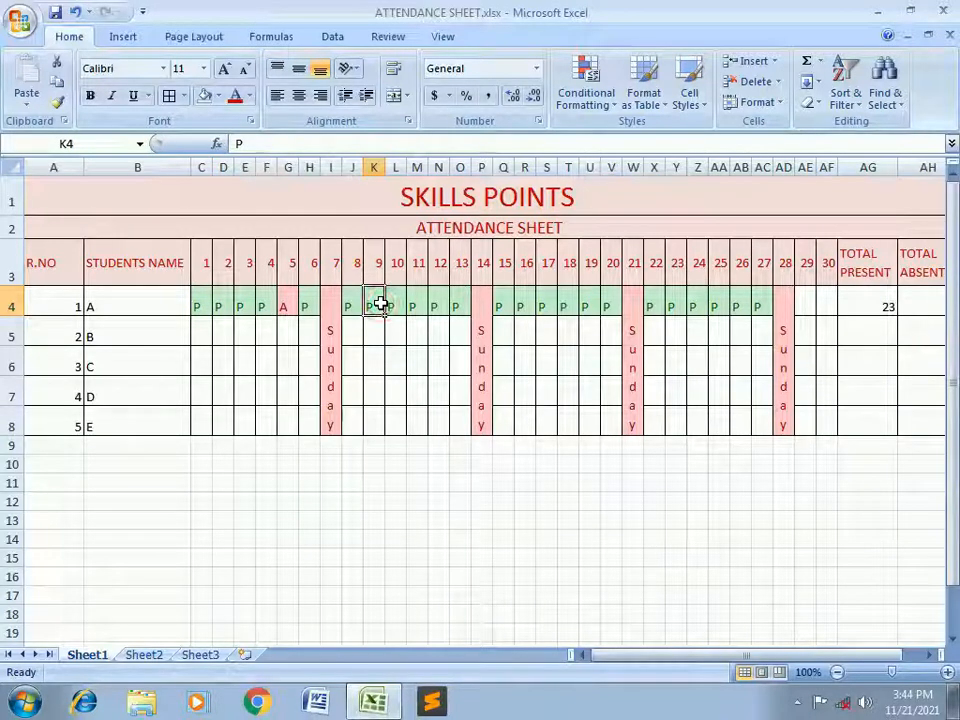
{"action": "type", "text": "LO"}
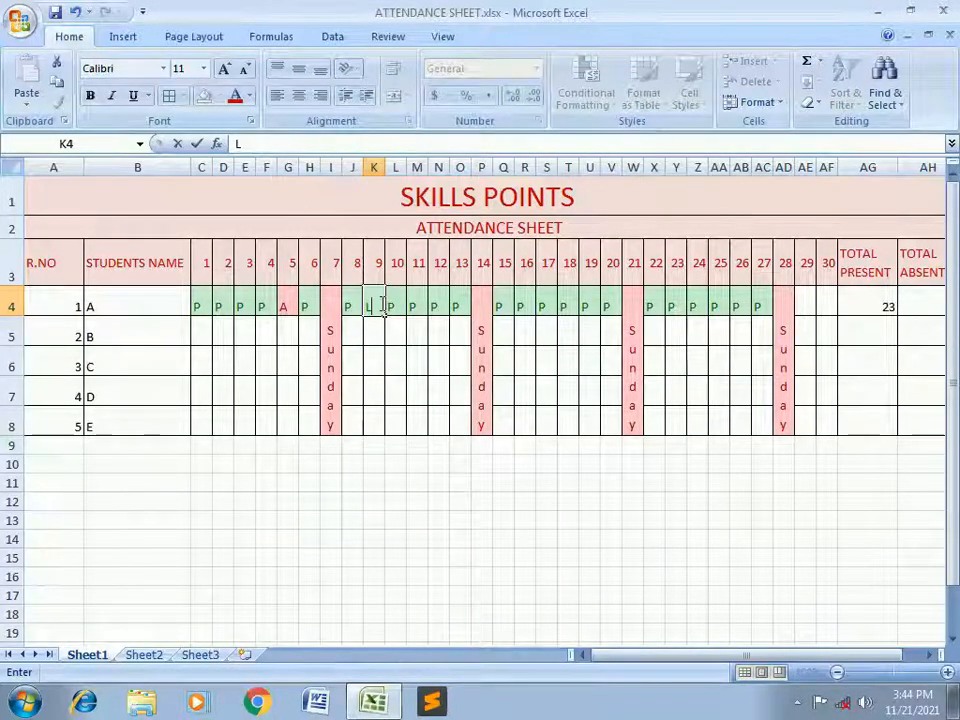
{"action": "key", "text": "Return"}
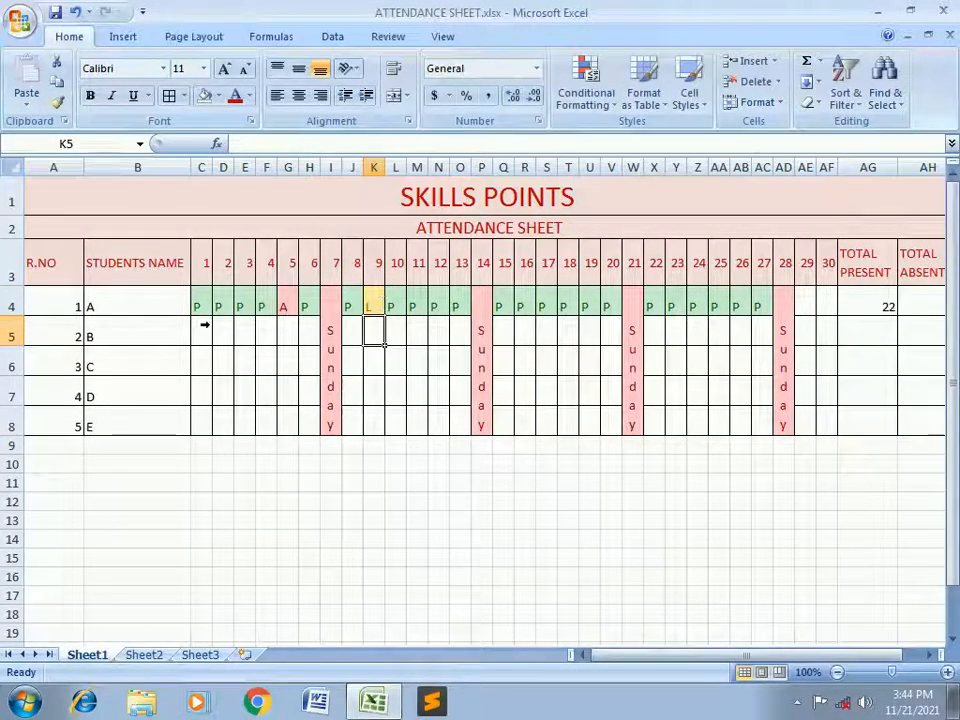
- Examine student A's formulas for total present, absent, leave and days in AG4 to AJ4
{"action": "left_click_drag", "start_coordinate": [649, 666], "coordinate": [697, 666]}
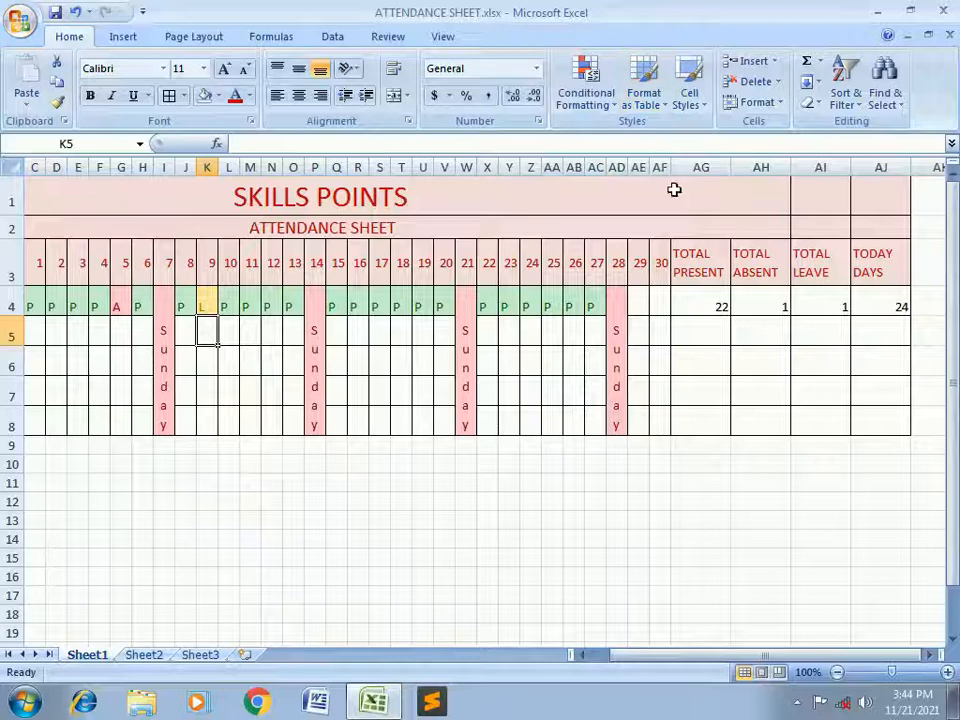
{"action": "left_click", "coordinate": [703, 275]}
{"action": "left_click", "coordinate": [703, 322]}
{"action": "left_click", "coordinate": [703, 303]}
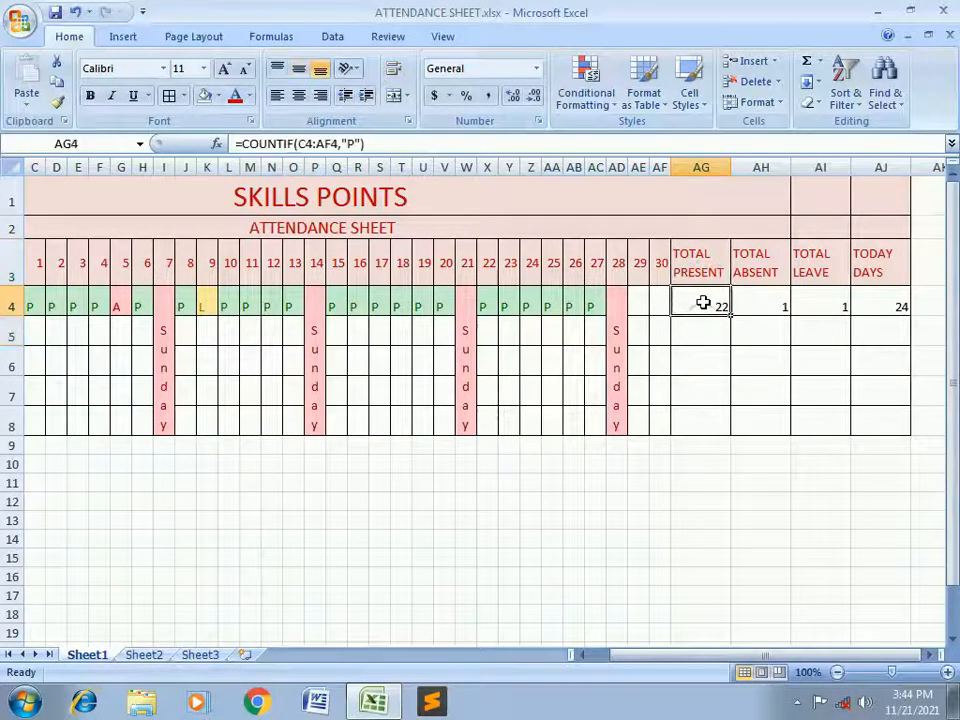
{"action": "left_click", "coordinate": [757, 286]}
{"action": "left_click", "coordinate": [759, 304]}
{"action": "left_click", "coordinate": [818, 268]}
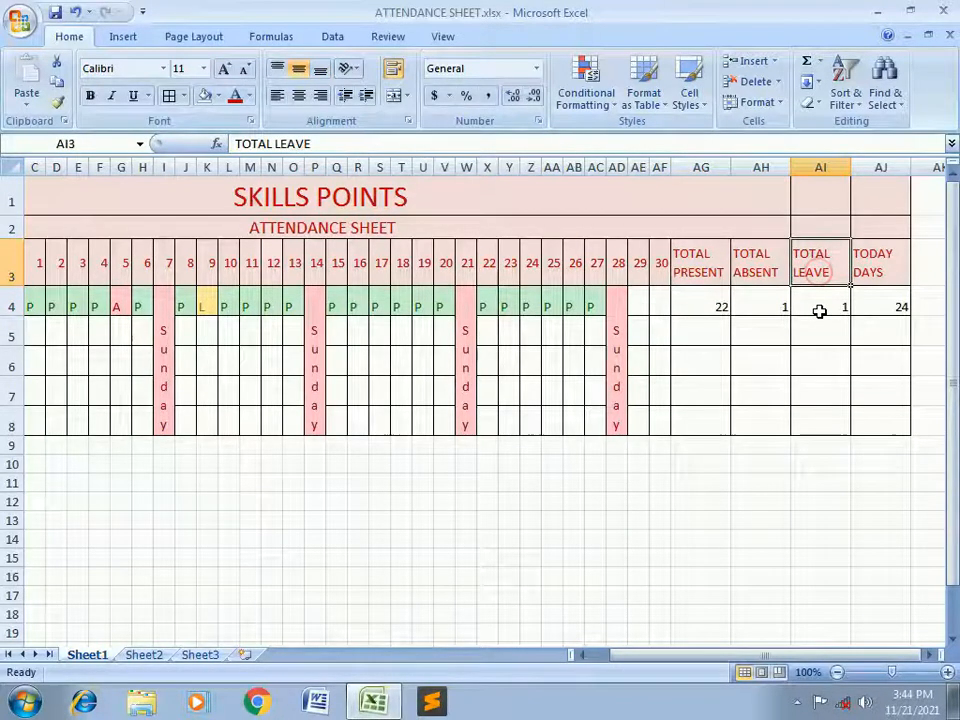
{"action": "left_click", "coordinate": [818, 311]}
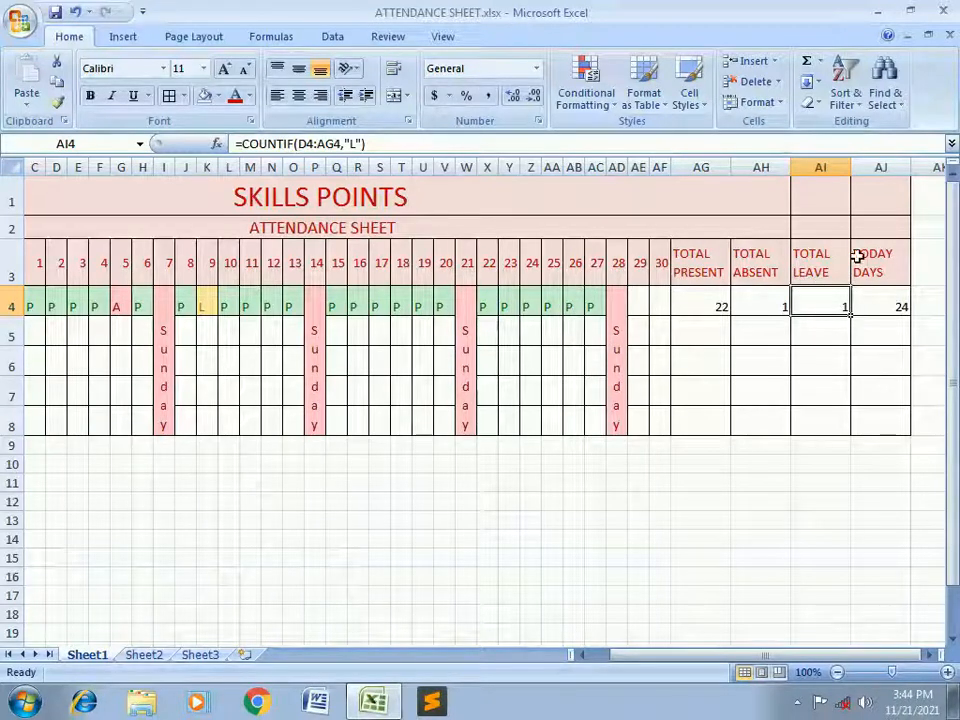
{"action": "left_click", "coordinate": [871, 295]}
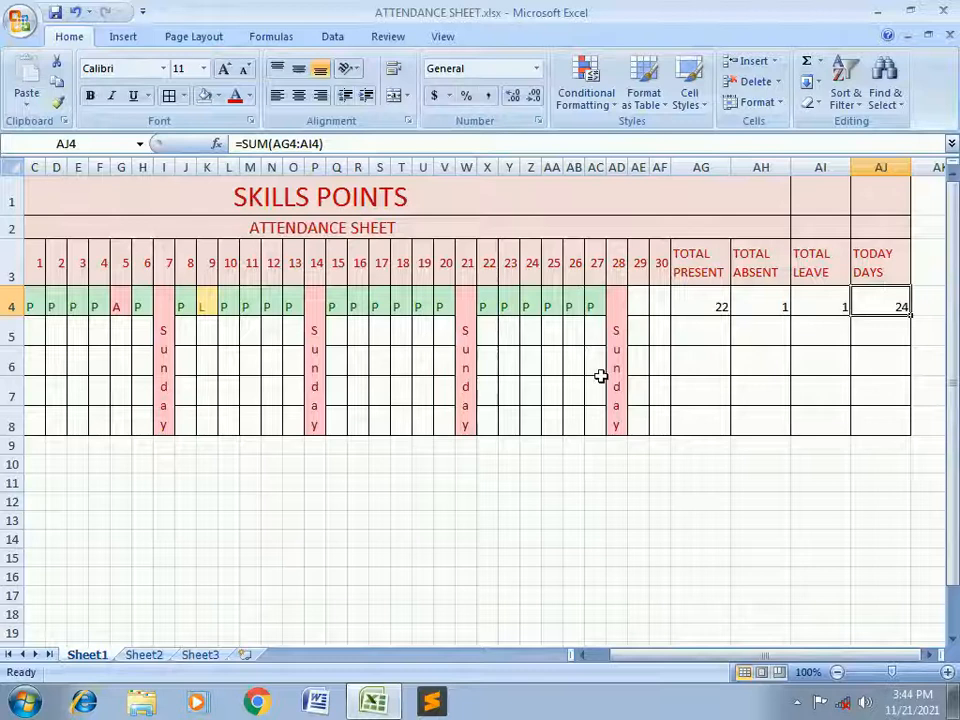
- Mark student A as P for days 29 and 30
{"action": "left_click_drag", "start_coordinate": [740, 655], "coordinate": [762, 656]}
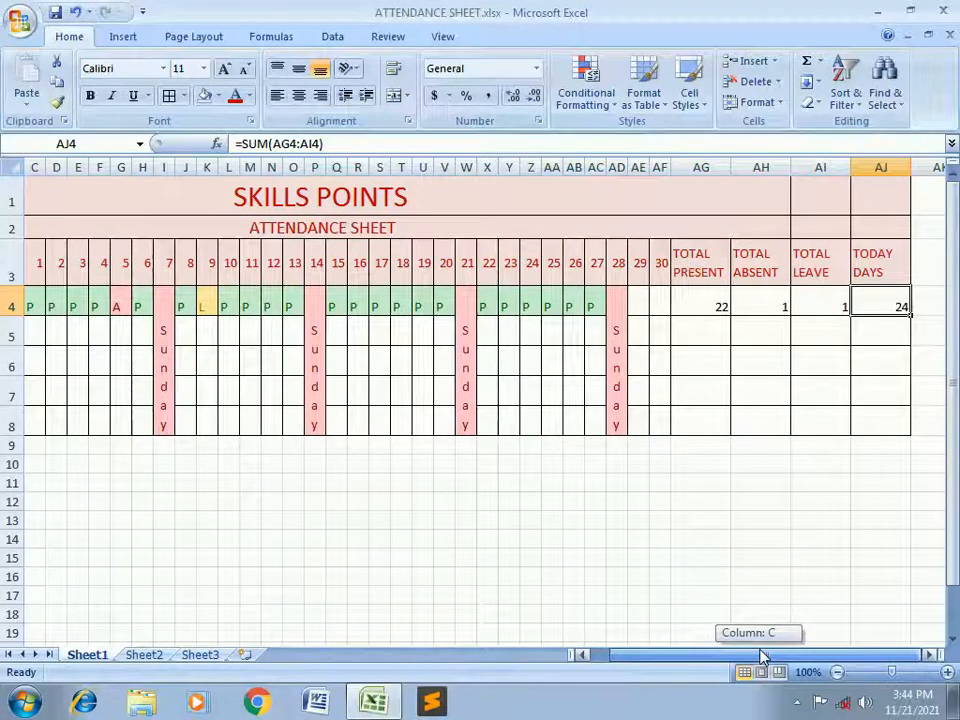
{"action": "left_click", "coordinate": [643, 298]}
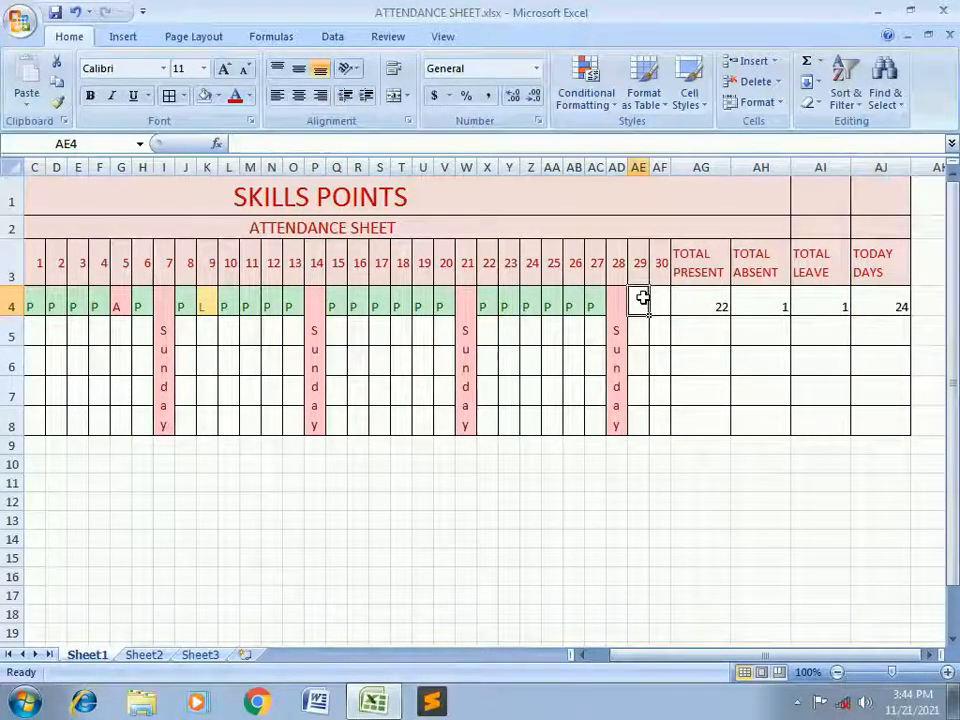
{"action": "type", "text": "P"}
{"action": "key", "text": "Right"}
{"action": "type", "text": "P"}
{"action": "key", "text": "Right"}
{"action": "key", "text": "Down"}
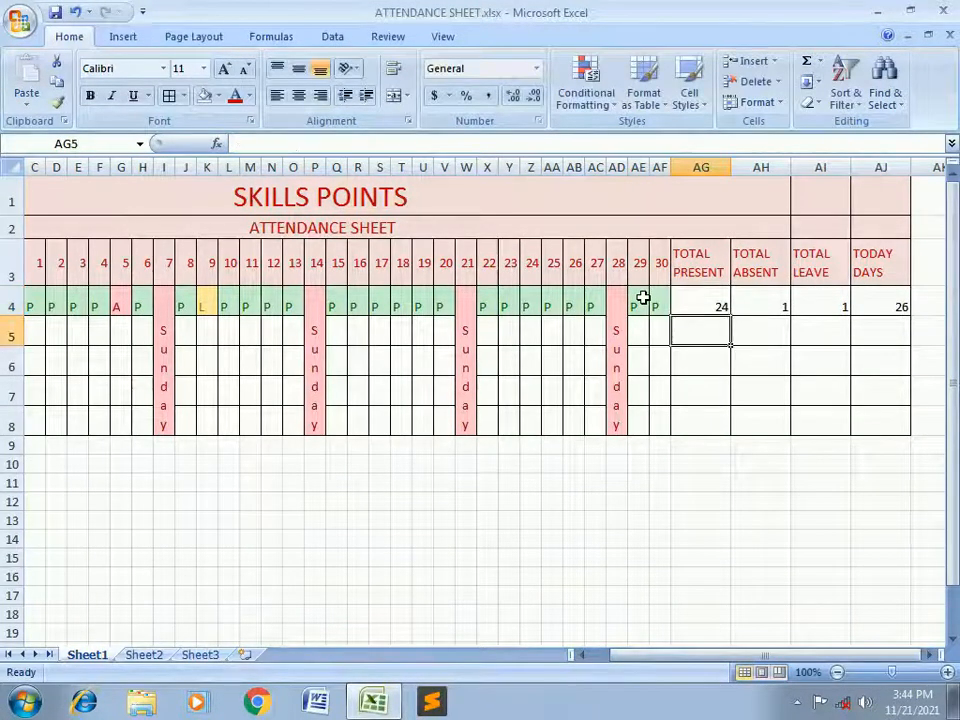
- Check student A's total present and total days against the last day column of the month
{"action": "left_click", "coordinate": [693, 298]}
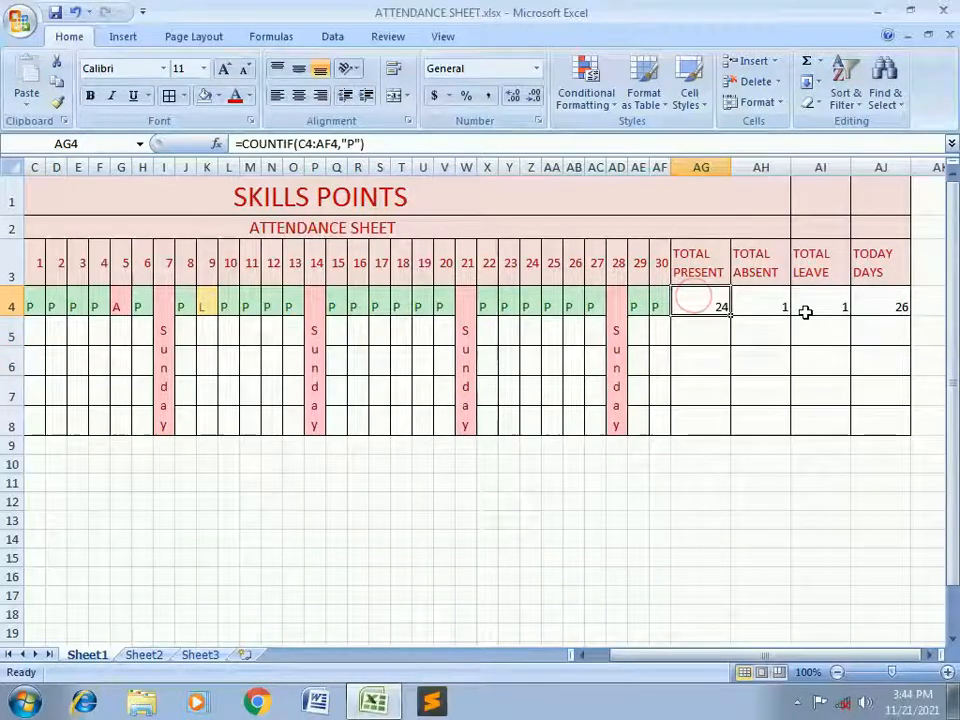
{"action": "left_click", "coordinate": [877, 302]}
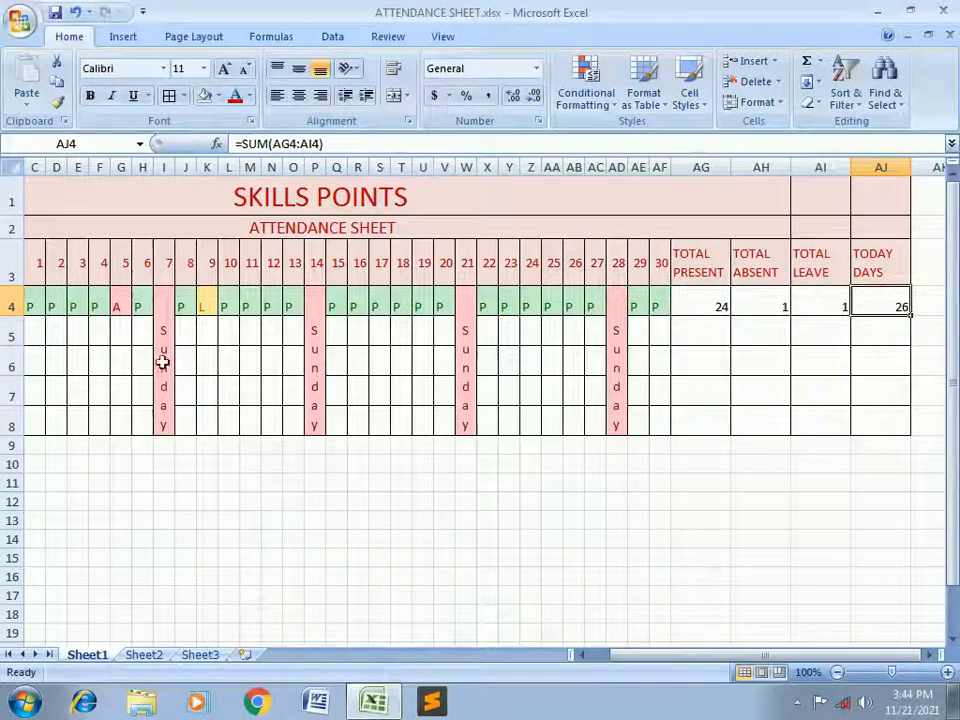
{"action": "left_click", "coordinate": [662, 270]}
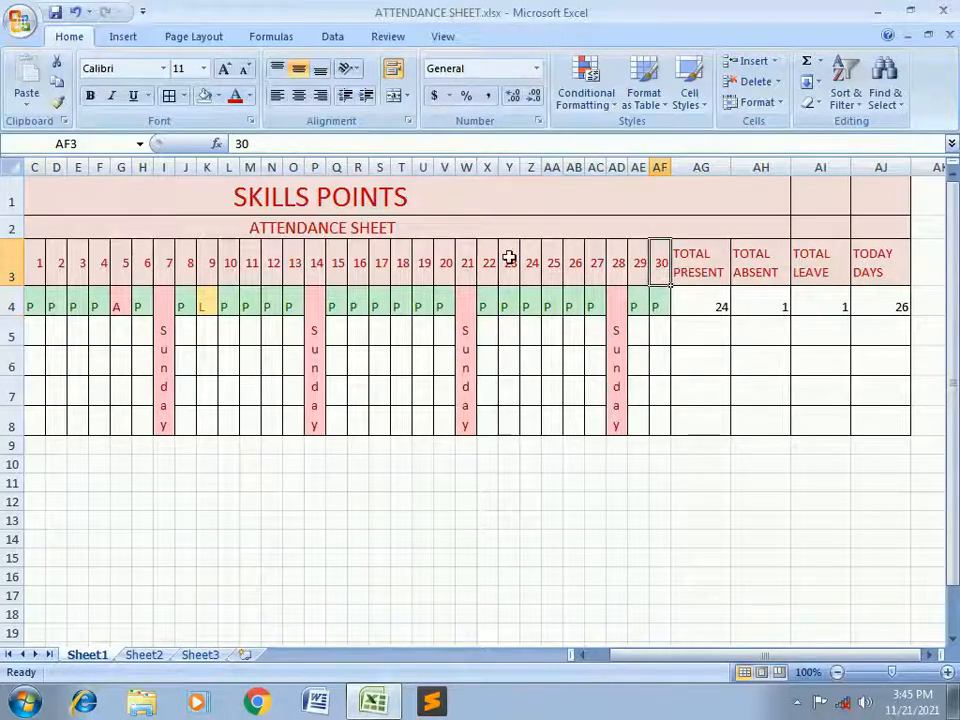
{"action": "left_click_drag", "start_coordinate": [636, 652], "coordinate": [614, 638]}
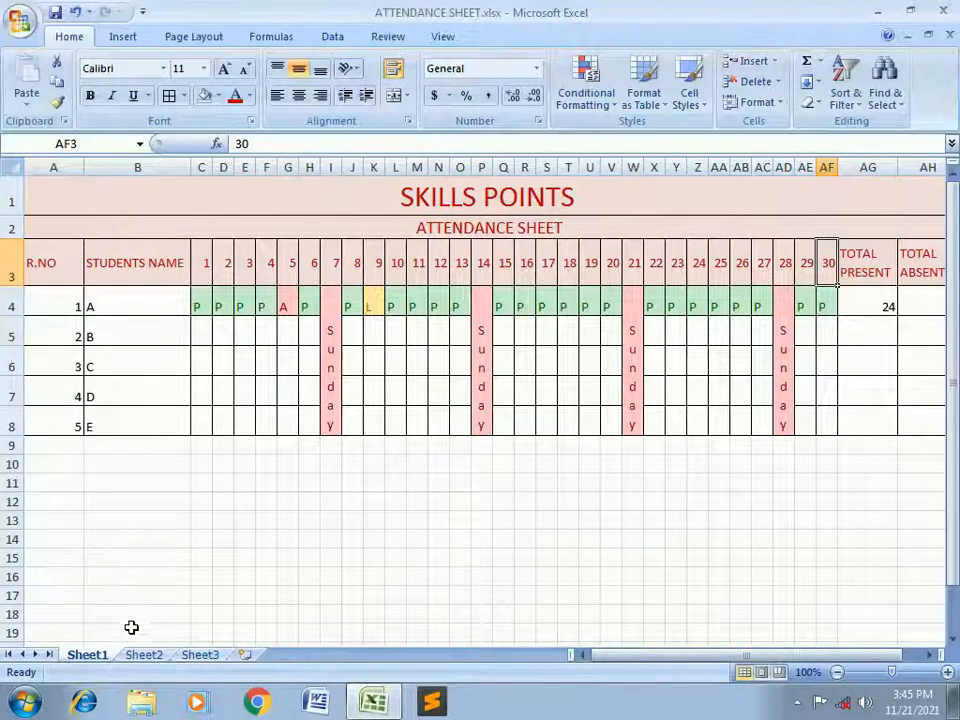
- Enter the title SKILLS POINTS in cell A1 of the empty Sheet2
{"action": "left_click", "coordinate": [145, 656]}
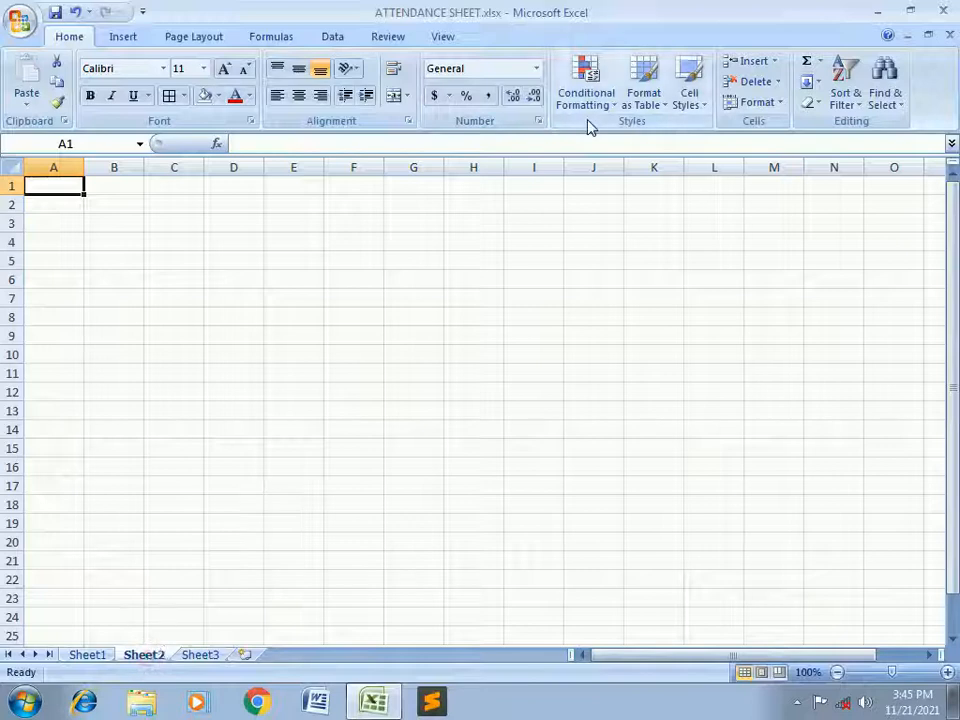
{"action": "left_click", "coordinate": [71, 302]}
{"action": "left_click", "coordinate": [62, 186]}
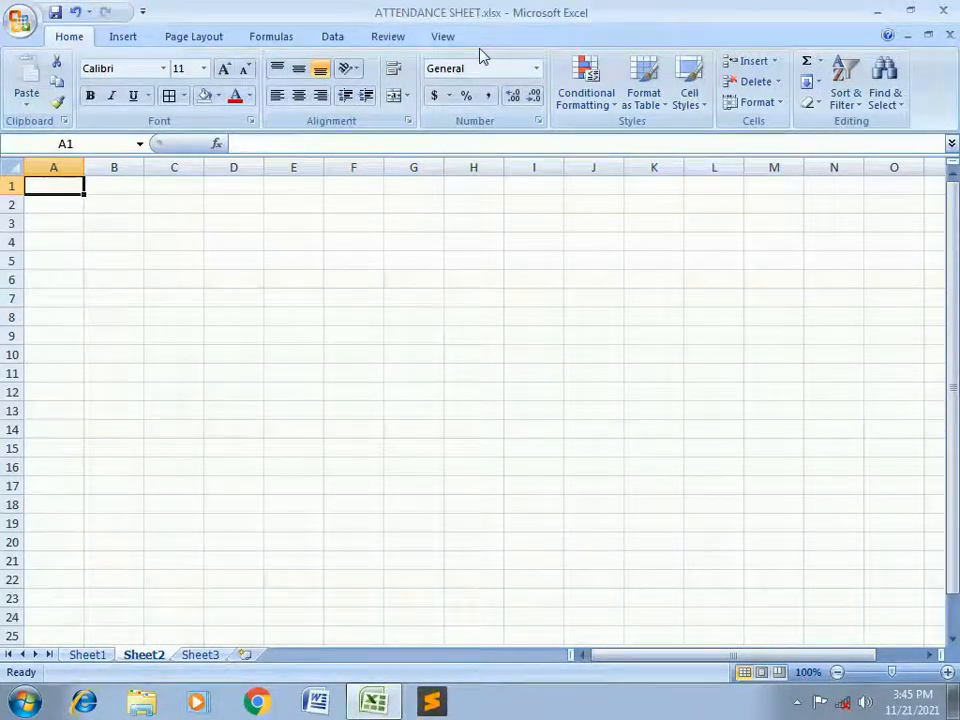
{"action": "type", "text": "SKILL"}
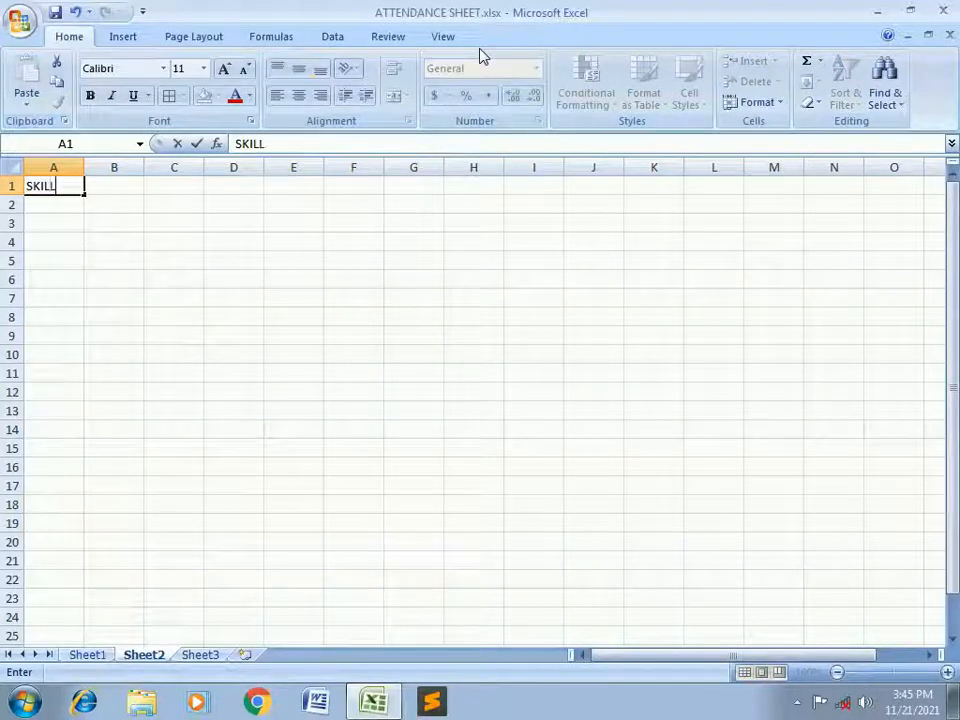
{"action": "type", "text": "S PI"}
{"action": "key", "text": "BackSpace"}
{"action": "type", "text": "OINTS"}
{"action": "key", "text": "Return"}
- Enter the subtitle ATTENDANCE SHEET MONTH JANUARY 2021 in cell A2
{"action": "type", "text": "AA"}
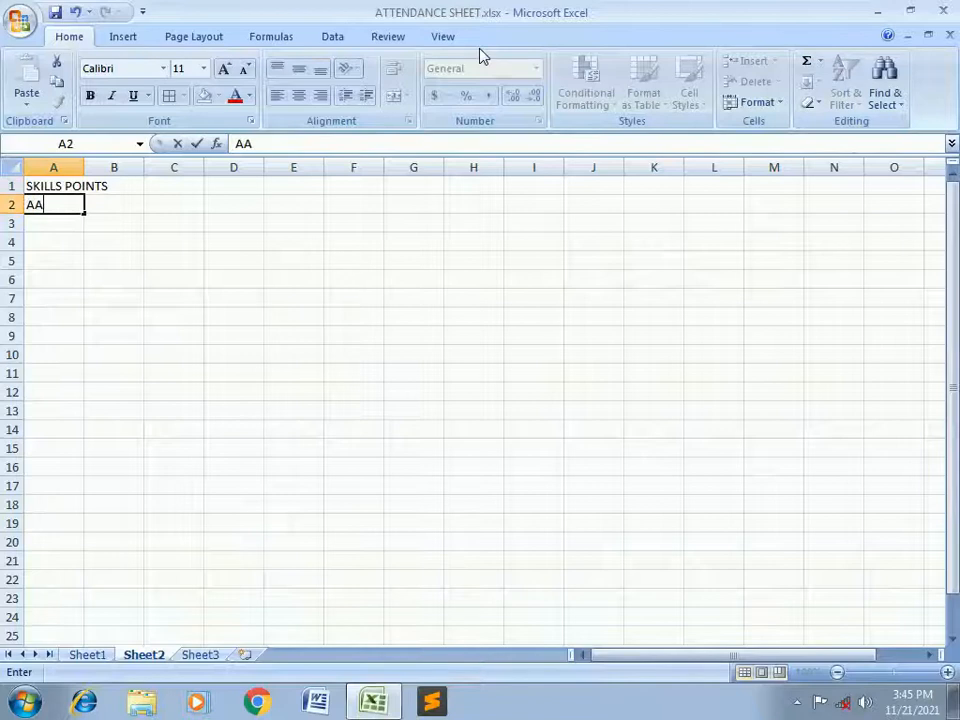
{"action": "key", "text": "BackSpace"}
{"action": "type", "text": "TE"}
{"action": "type", "text": "EN"}
{"action": "type", "text": "DANCE SHEE"}
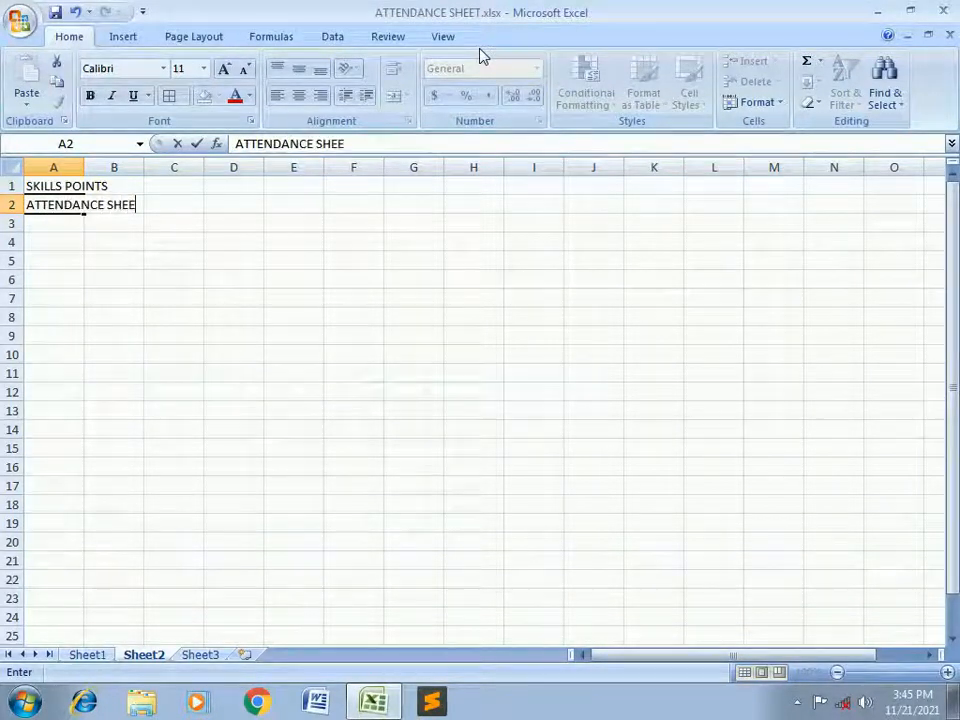
{"action": "type", "text": "T MONTH "}
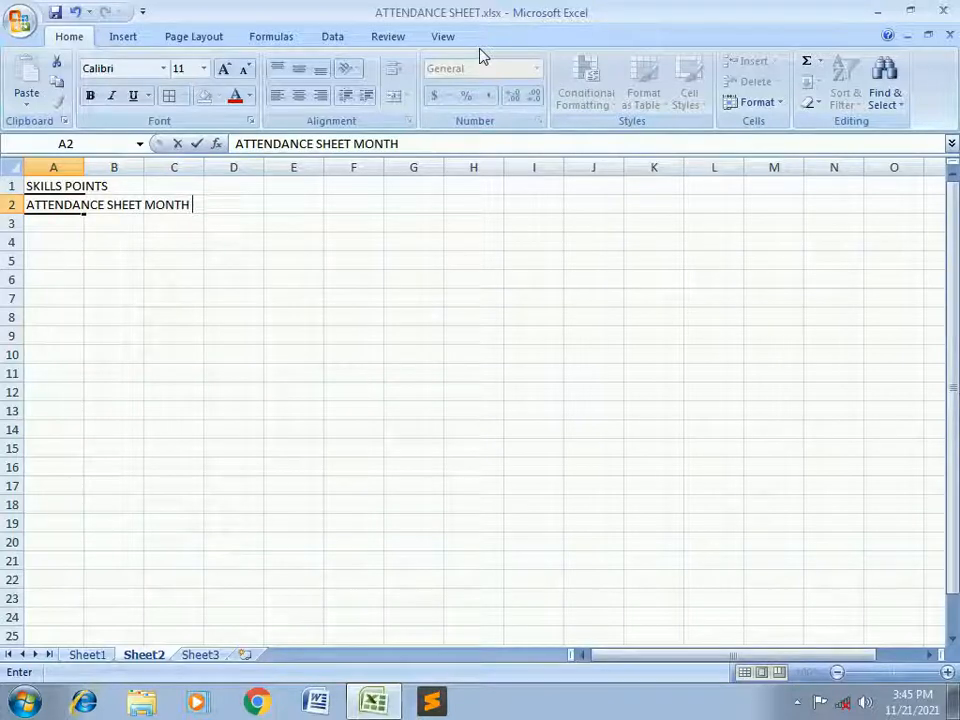
{"action": "type", "text": "JANU"}
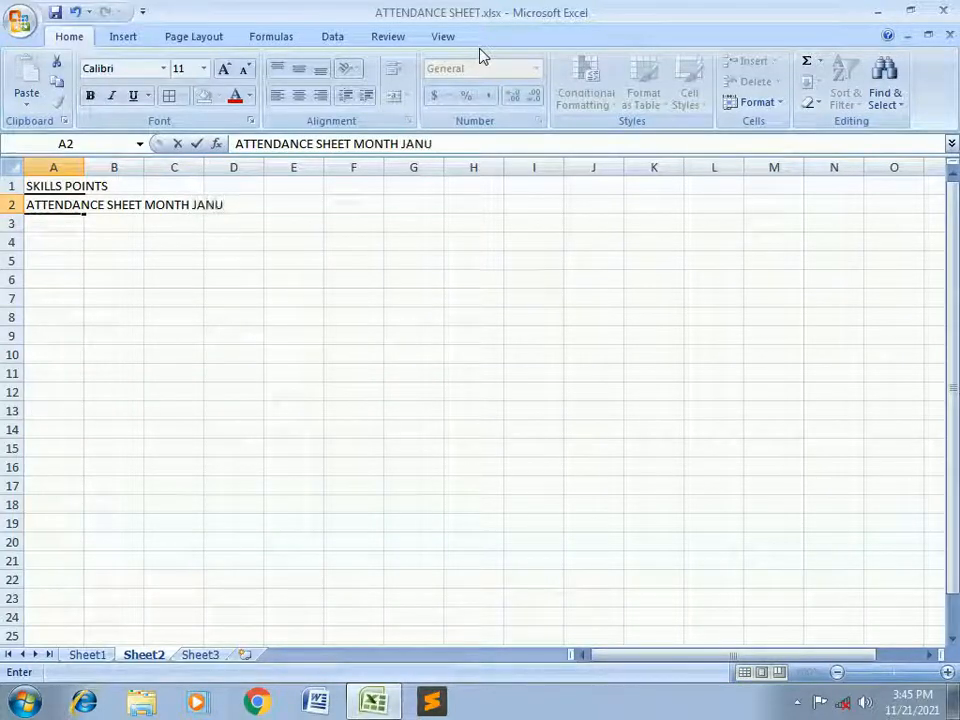
{"action": "type", "text": "ARY 221"}
{"action": "key", "text": "BackSpace"}
{"action": "key", "text": "BackSpace"}
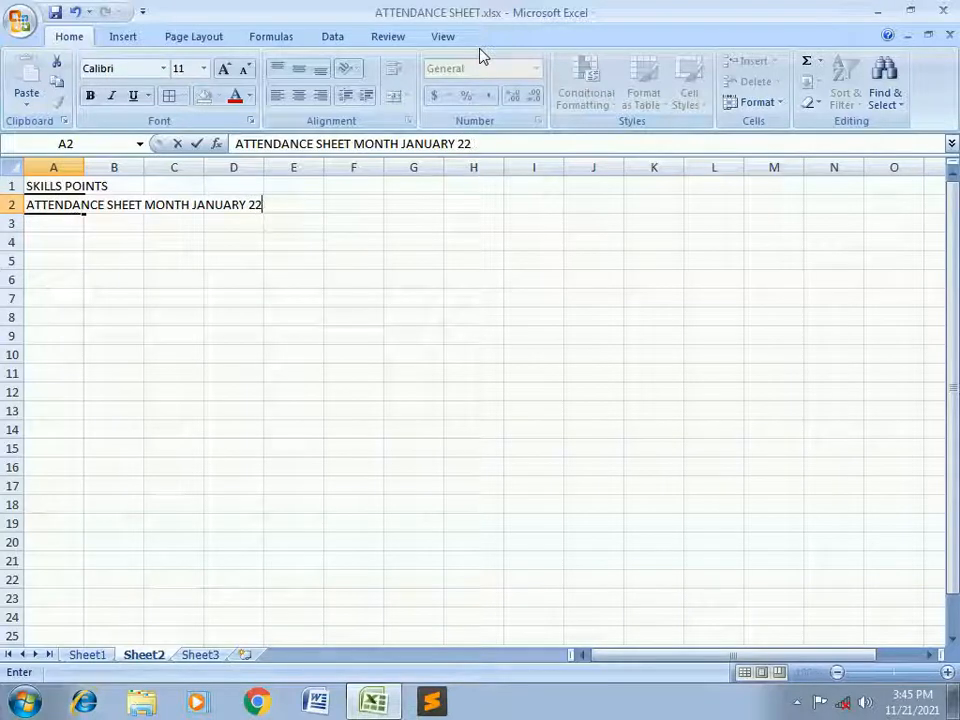
{"action": "type", "text": "021"}
{"action": "key", "text": "Return"}
- Enter the column headings R.NO in cell A3 and NAME in cell B3
{"action": "type", "text": "\\"}
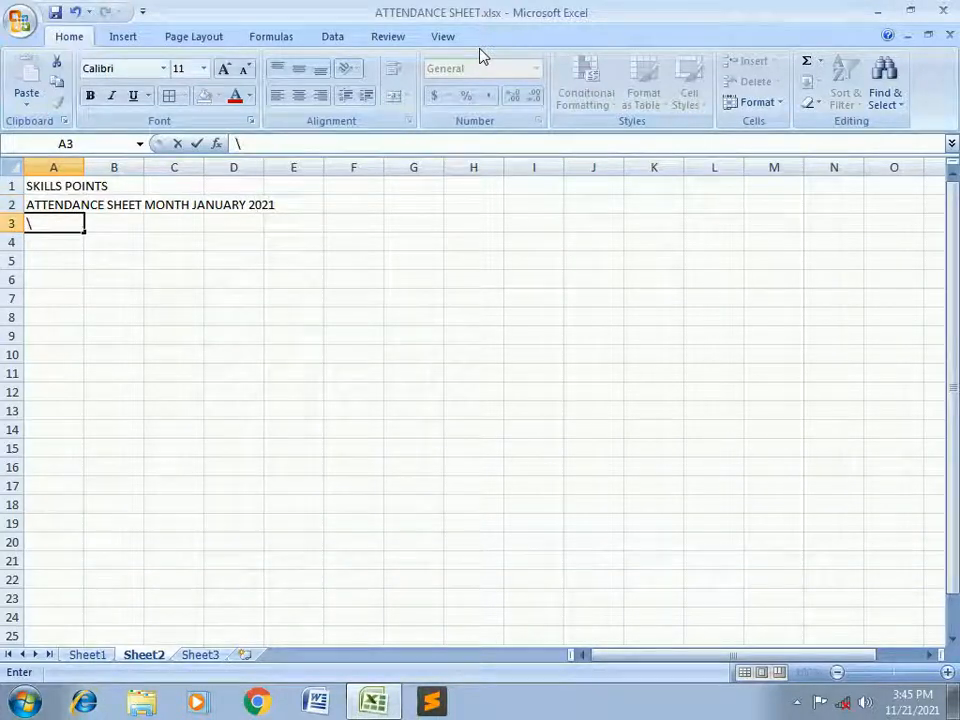
{"action": "key", "text": "BackSpace"}
{"action": "type", "text": "R"}
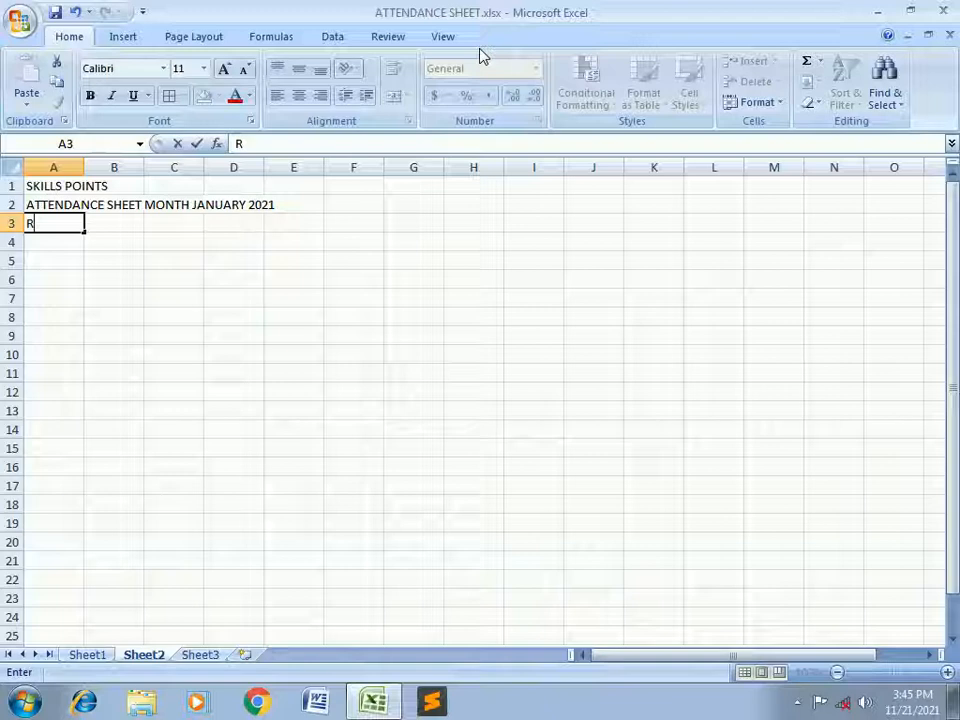
{"action": "type", "text": ".NO"}
{"action": "key", "text": "Return"}
{"action": "key", "text": "Right"}
{"action": "key", "text": "Up"}
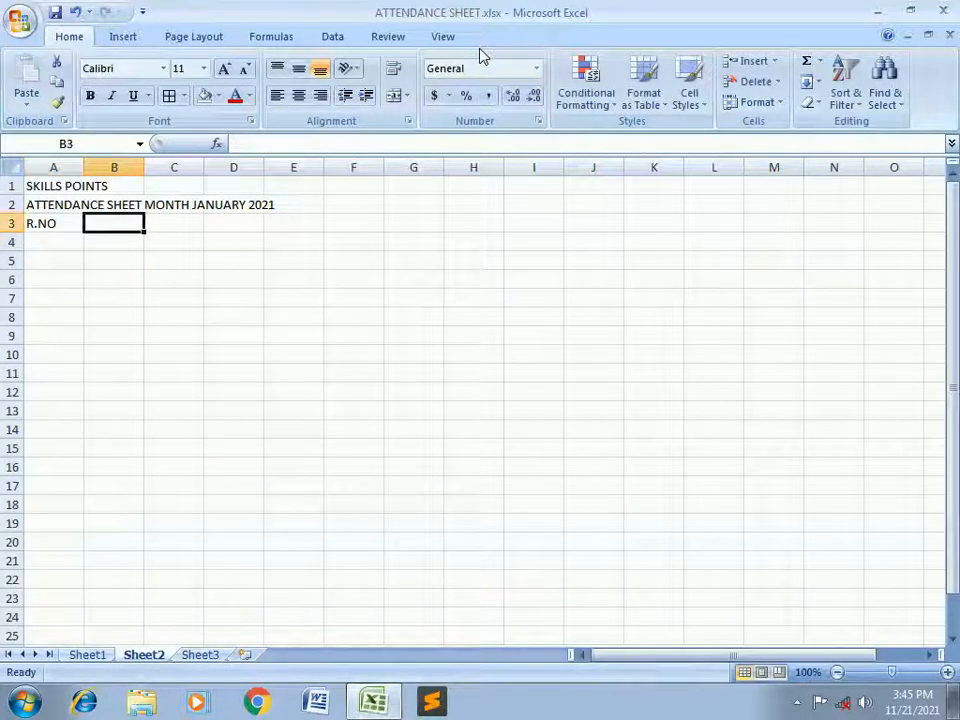
{"action": "type", "text": "NAME"}
{"action": "key", "text": "Tab"}
{"action": "key", "text": "Left"}
{"action": "key", "text": "Left"}
{"action": "key", "text": "Right"}
{"action": "key", "text": "Right"}
- Enter the first day numbers 1 and 2 in cells C3 and D3, beside the NAME heading
{"action": "type", "text": "1"}
{"action": "key", "text": "Tab"}
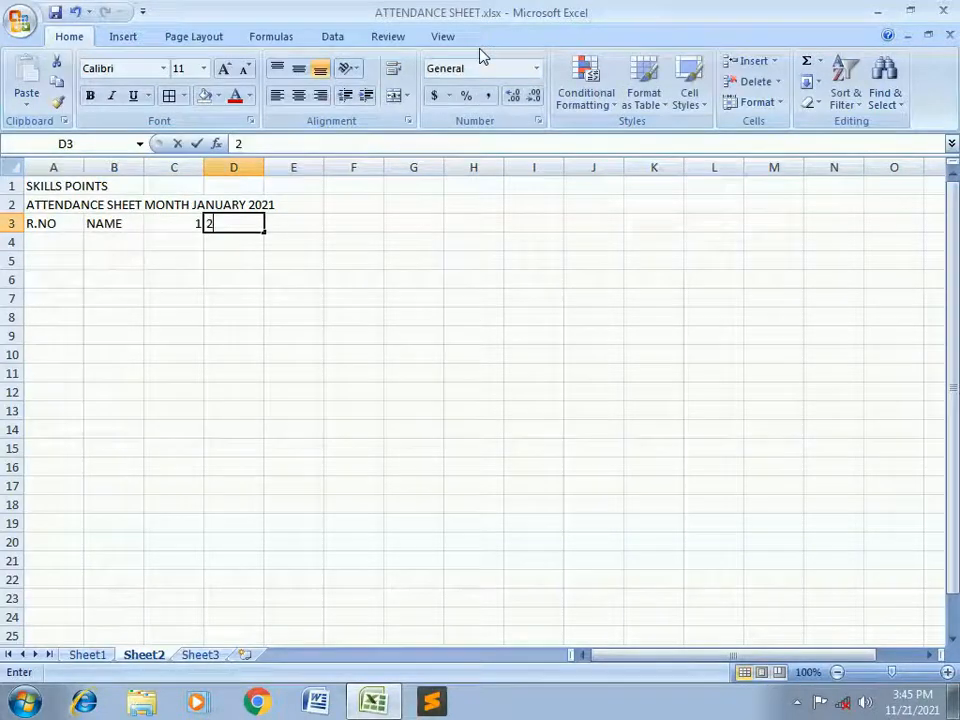
{"action": "type", "text": "2"}
{"action": "key", "text": "Tab"}
{"action": "type", "text": "2"}
{"action": "key", "text": "Return"}
{"action": "key", "text": "Up"}
{"action": "key", "text": "Left"}
{"action": "key", "text": "Right"}
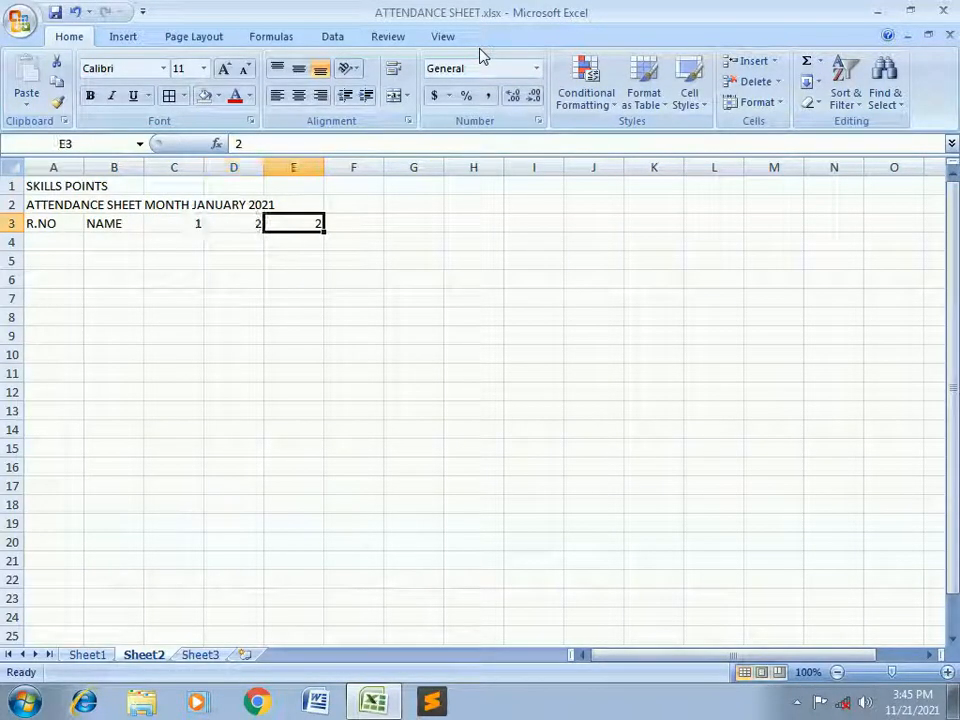
- Extend the day number series from C3:D3 across row 3 to day 8 in J3
{"action": "key", "text": "Left"}
{"action": "key", "text": "Left"}
{"action": "key", "text": "shift+Right"}
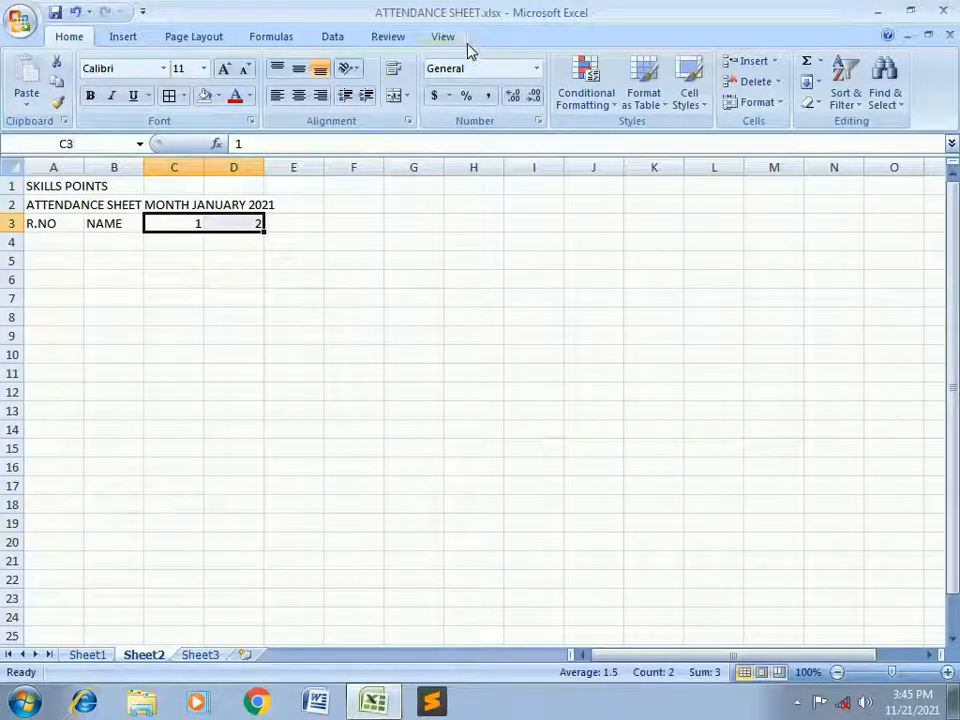
{"action": "left_click_drag", "start_coordinate": [264, 233], "coordinate": [624, 315]}
{"action": "left_click", "coordinate": [600, 354]}
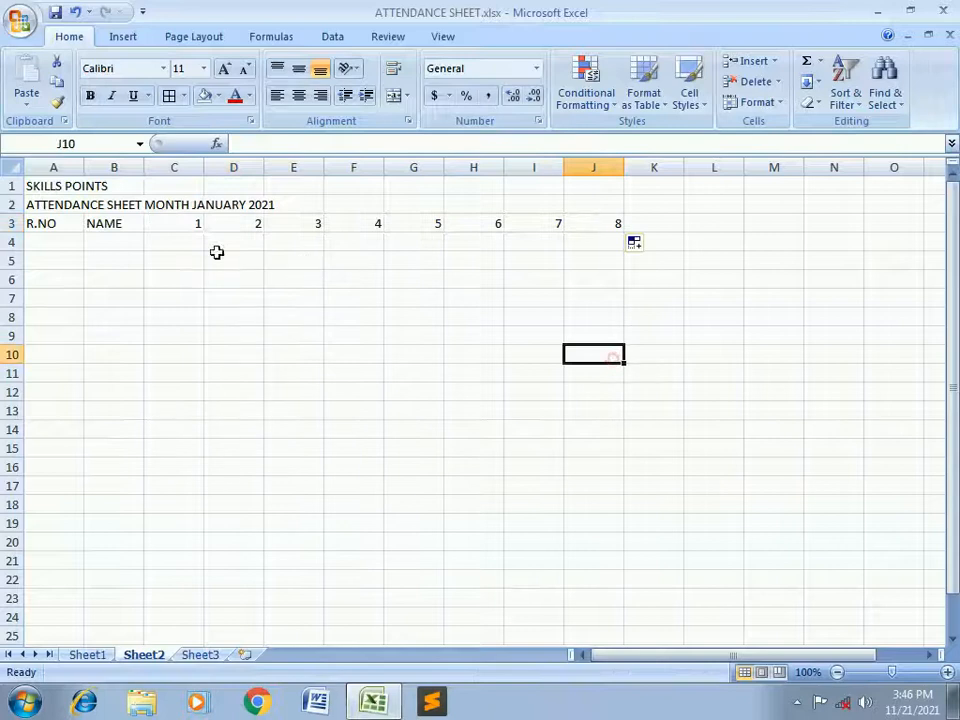
- Fill the day number series from C3:D3 across row 3 up to day 31 in AG3
{"action": "left_click", "coordinate": [169, 222]}
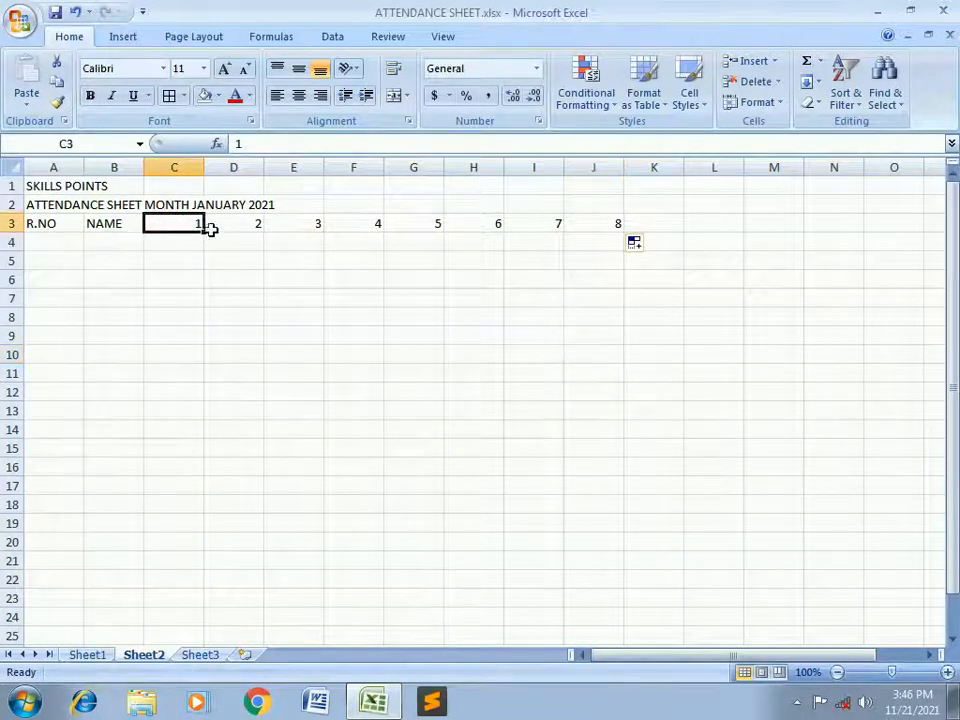
{"action": "left_click", "coordinate": [214, 236]}
{"action": "left_click_drag", "start_coordinate": [182, 229], "coordinate": [227, 225]}
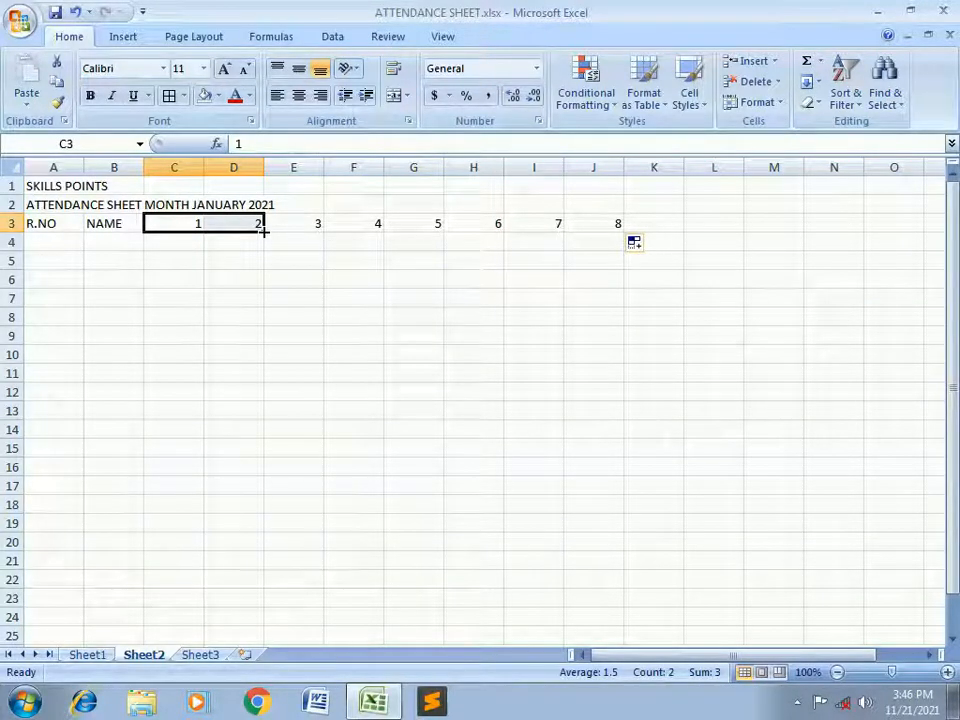
{"action": "left_click_drag", "start_coordinate": [264, 229], "coordinate": [32, 215]}
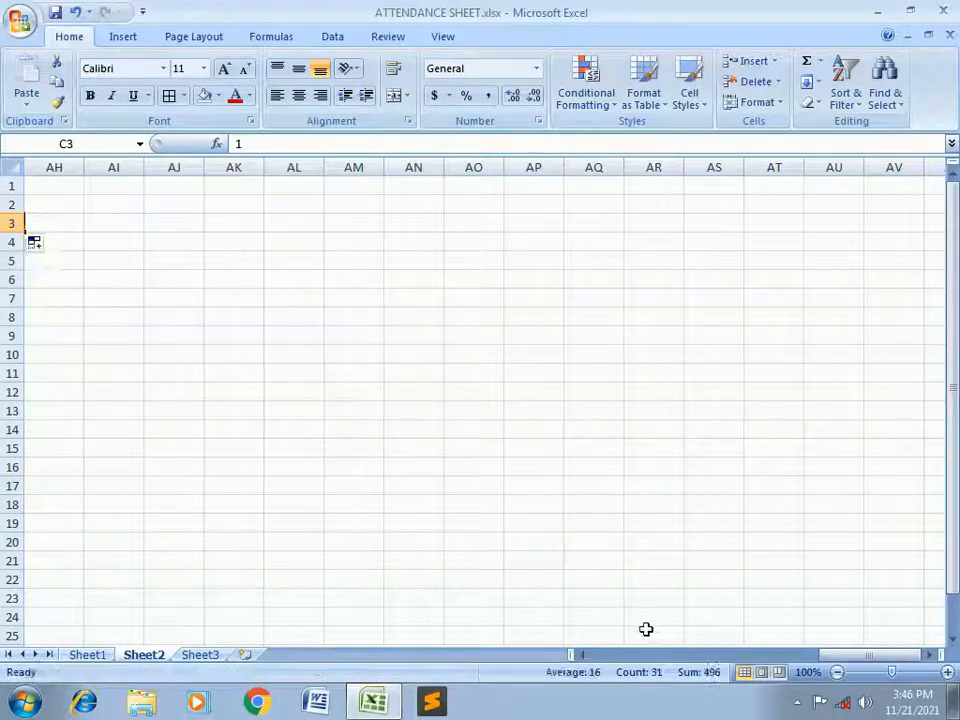
{"action": "left_click_drag", "start_coordinate": [830, 655], "coordinate": [725, 645]}
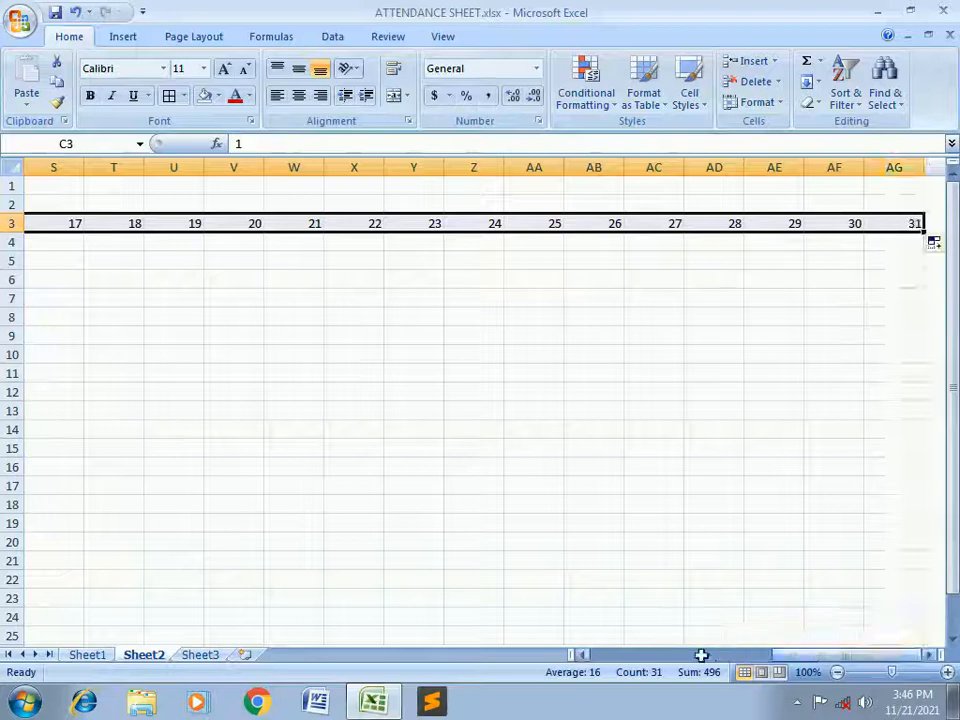
{"action": "left_click_drag", "start_coordinate": [831, 656], "coordinate": [583, 651]}
{"action": "left_click", "coordinate": [242, 318]}
- Narrow the columns of days 1 to 3 individually, using Sheet1's day columns as the width reference
{"action": "left_click_drag", "start_coordinate": [203, 167], "coordinate": [163, 163]}
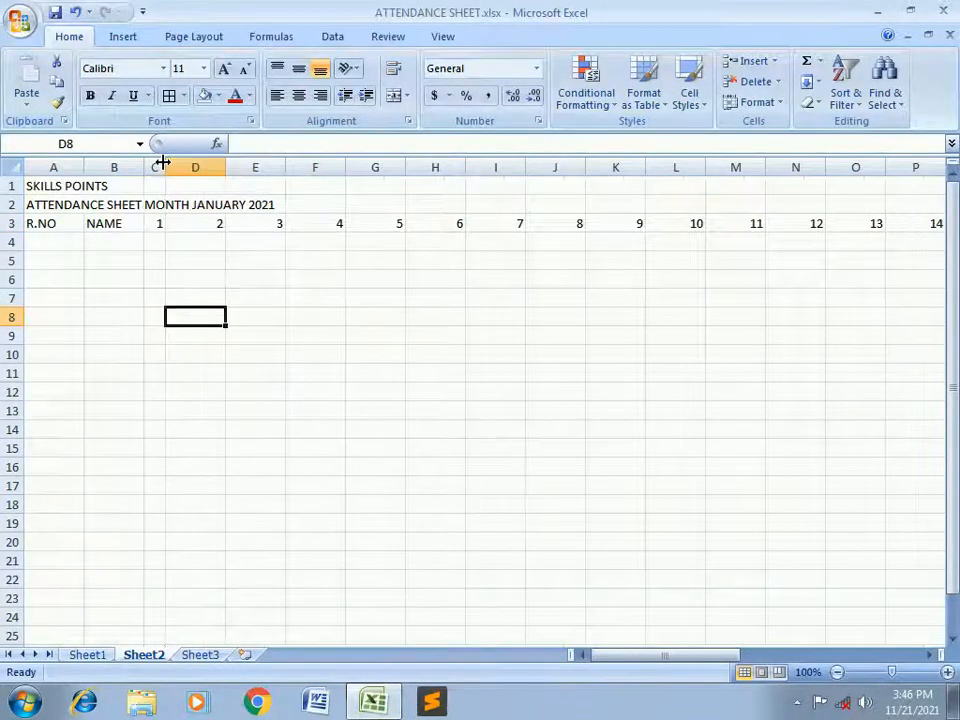
{"action": "left_click", "coordinate": [98, 654]}
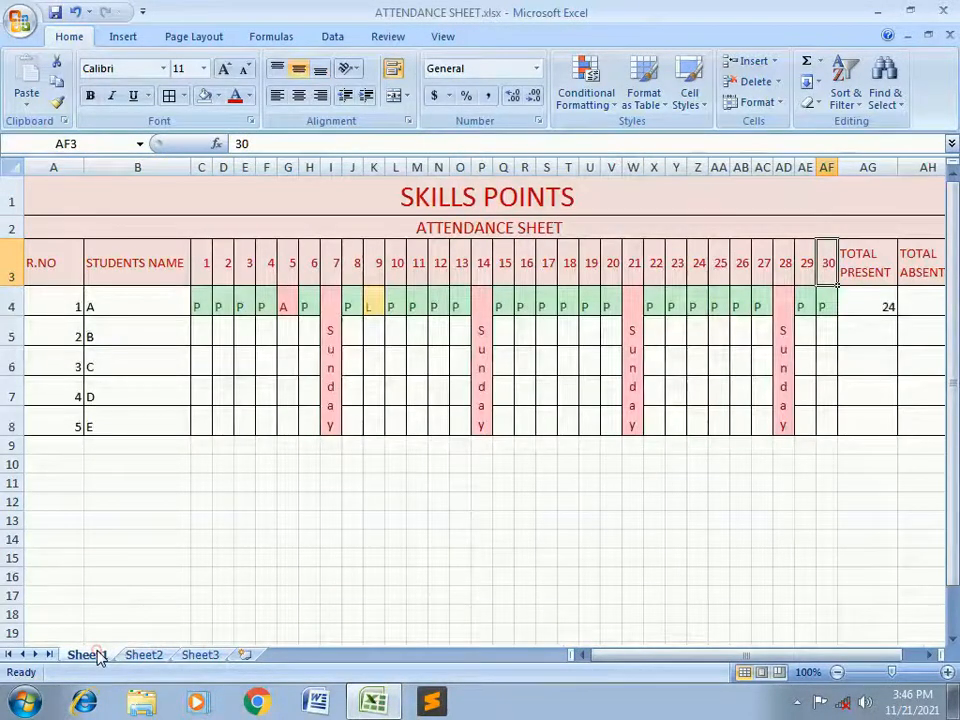
{"action": "left_click", "coordinate": [204, 167]}
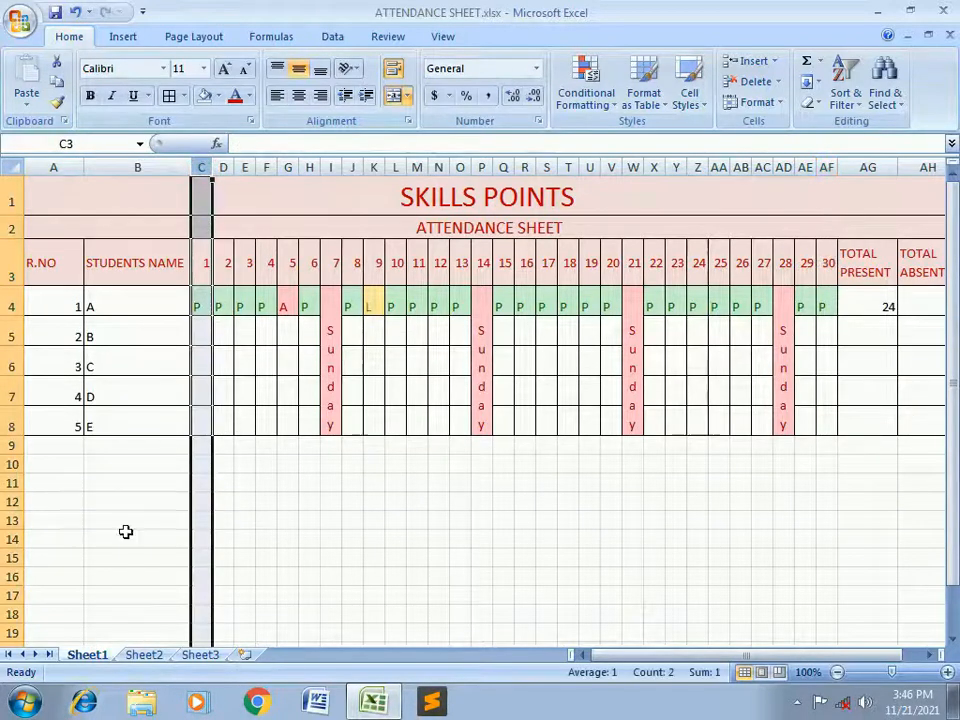
{"action": "left_click", "coordinate": [135, 654]}
{"action": "left_click_drag", "start_coordinate": [224, 167], "coordinate": [178, 157]}
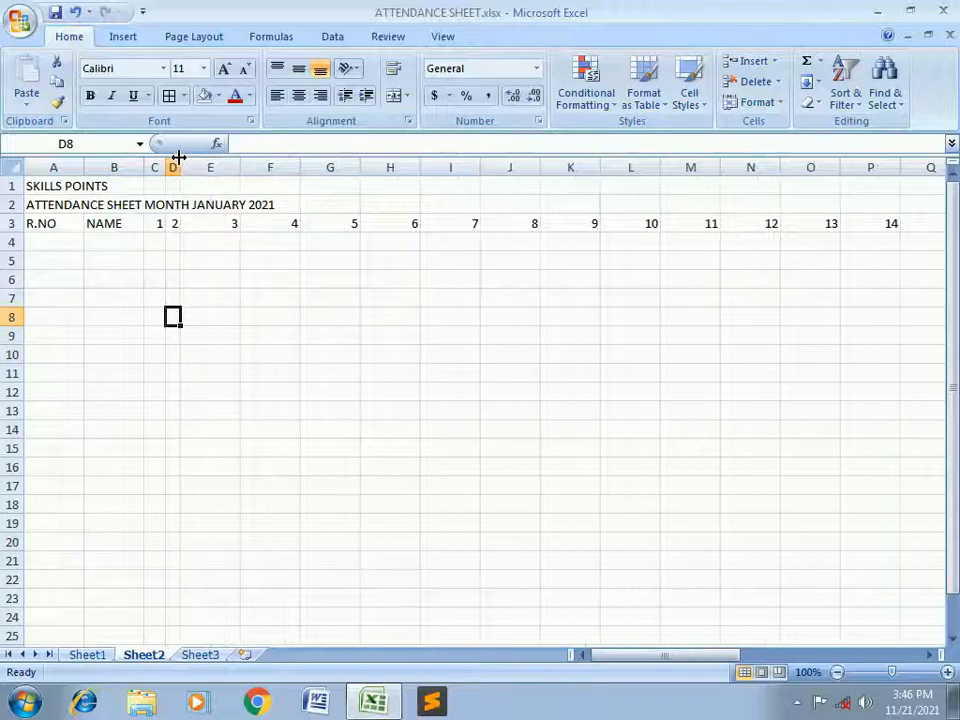
{"action": "left_click_drag", "start_coordinate": [240, 162], "coordinate": [187, 168]}
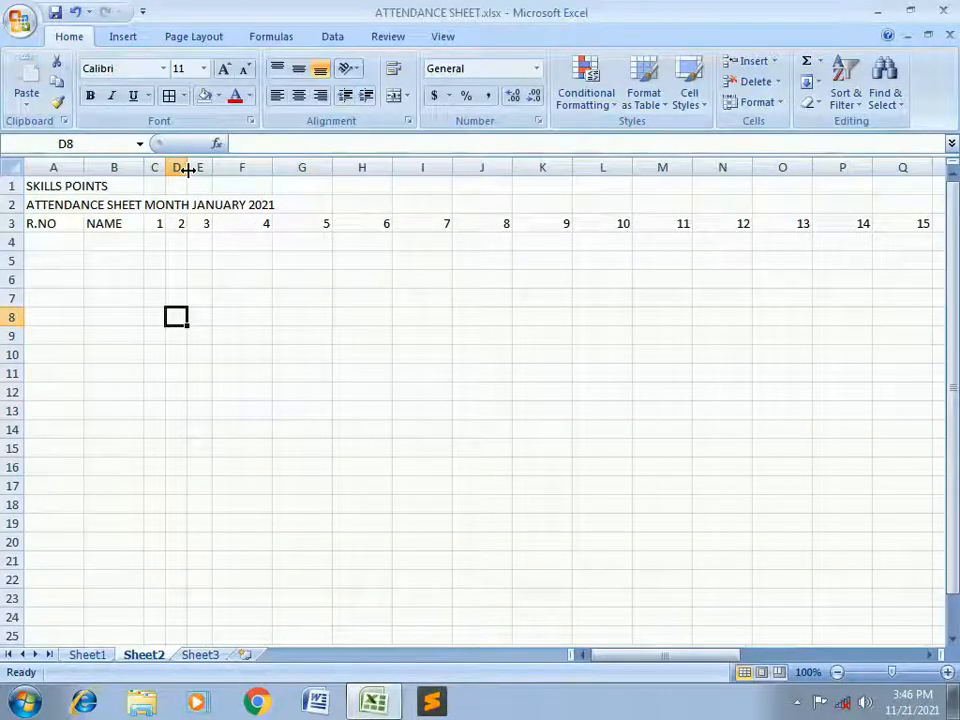
{"action": "left_click", "coordinate": [266, 275]}
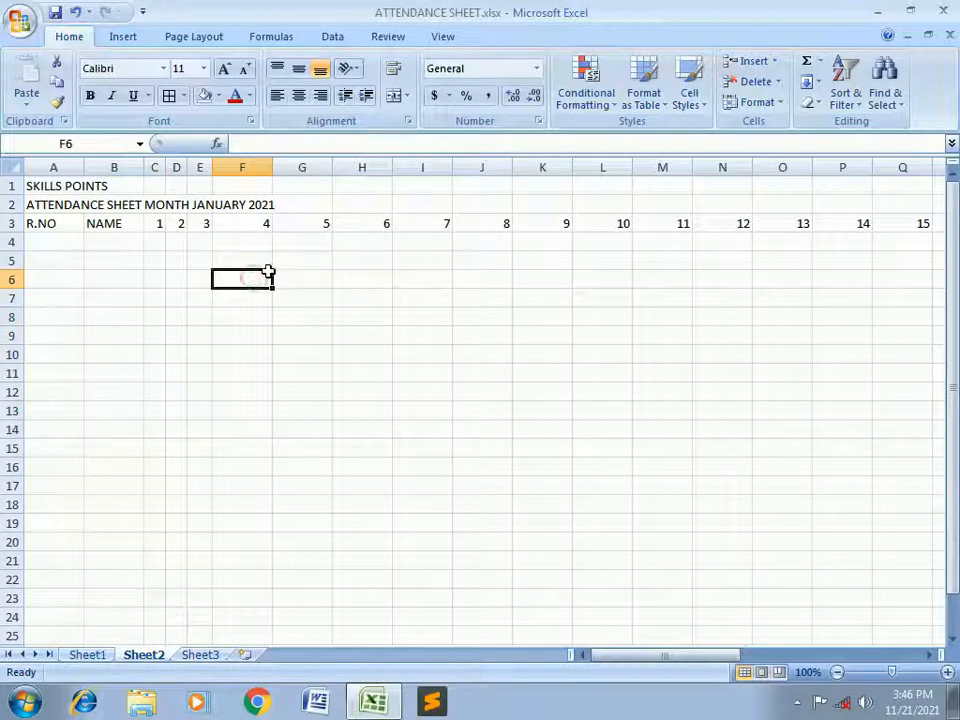
- Set the width of all day columns, C through AG, to 3
{"action": "left_click", "coordinate": [154, 167]}
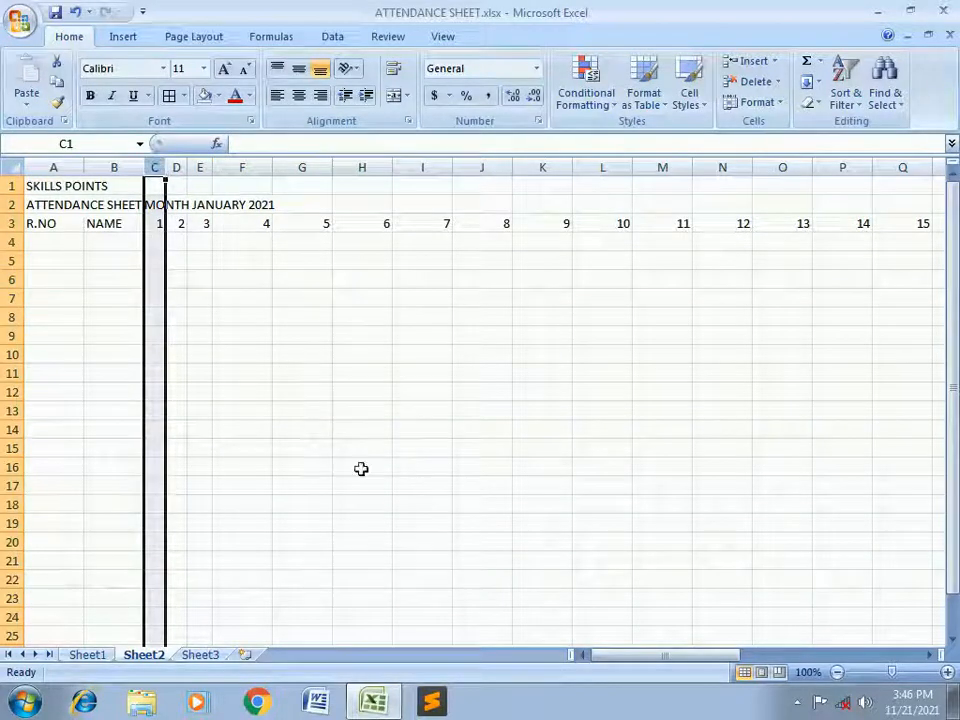
{"action": "left_click_drag", "start_coordinate": [609, 656], "coordinate": [840, 668]}
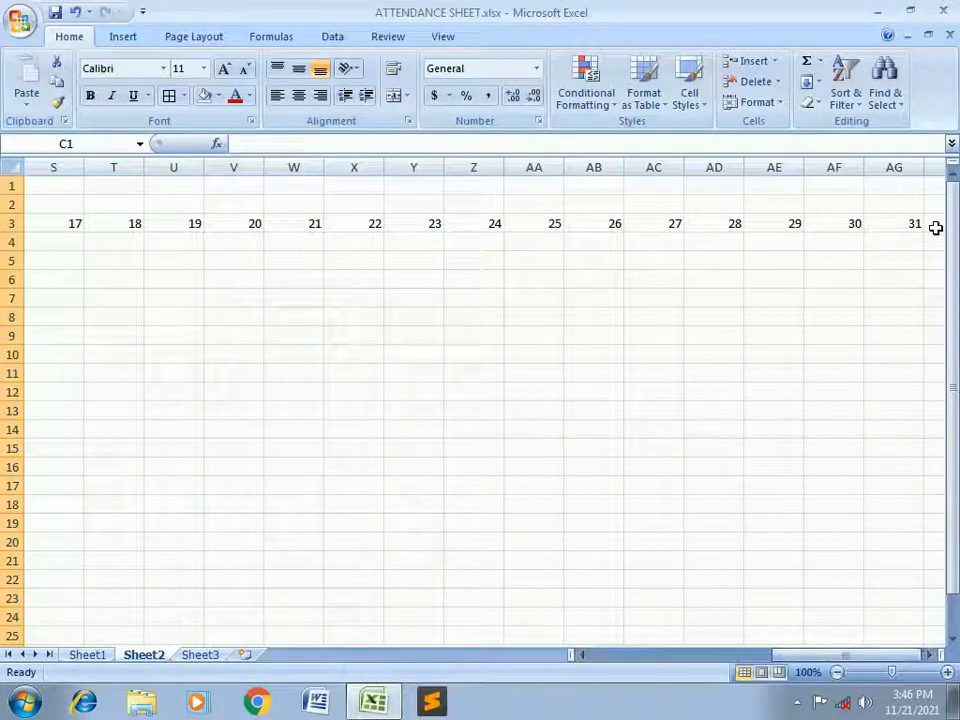
{"action": "left_click", "coordinate": [903, 161], "text": "shift"}
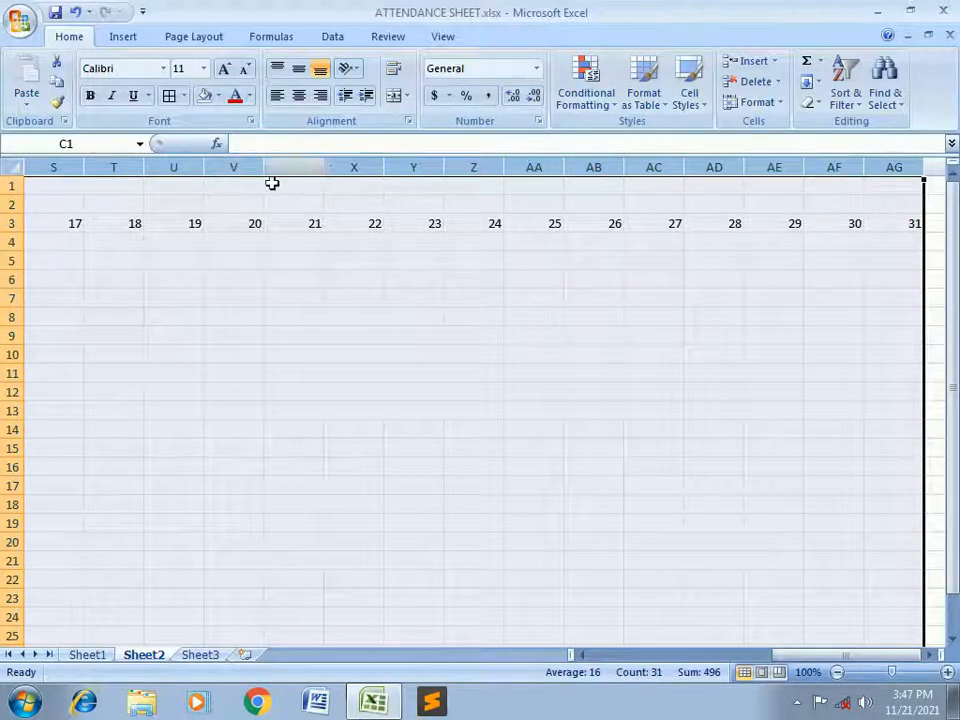
{"action": "right_click", "coordinate": [249, 160]}
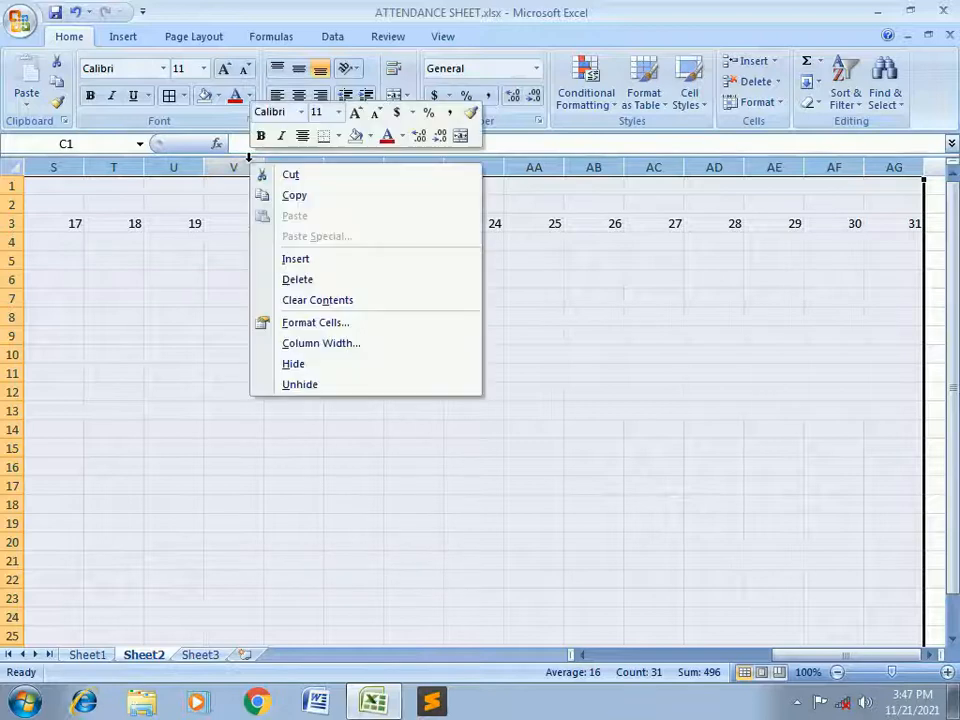
{"action": "left_click", "coordinate": [297, 345]}
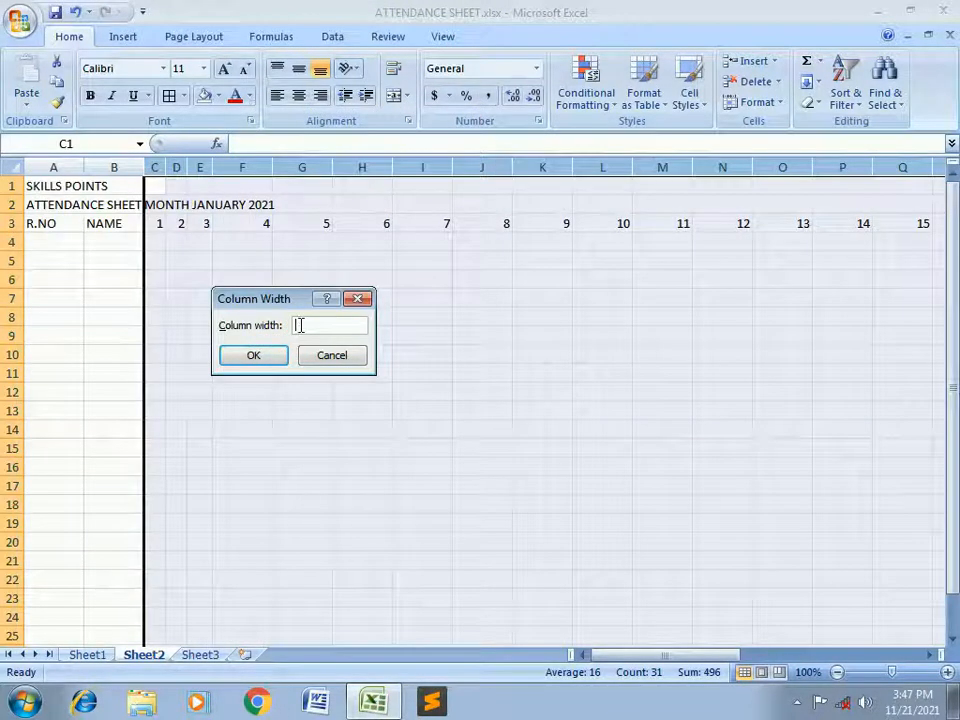
{"action": "type", "text": "3"}
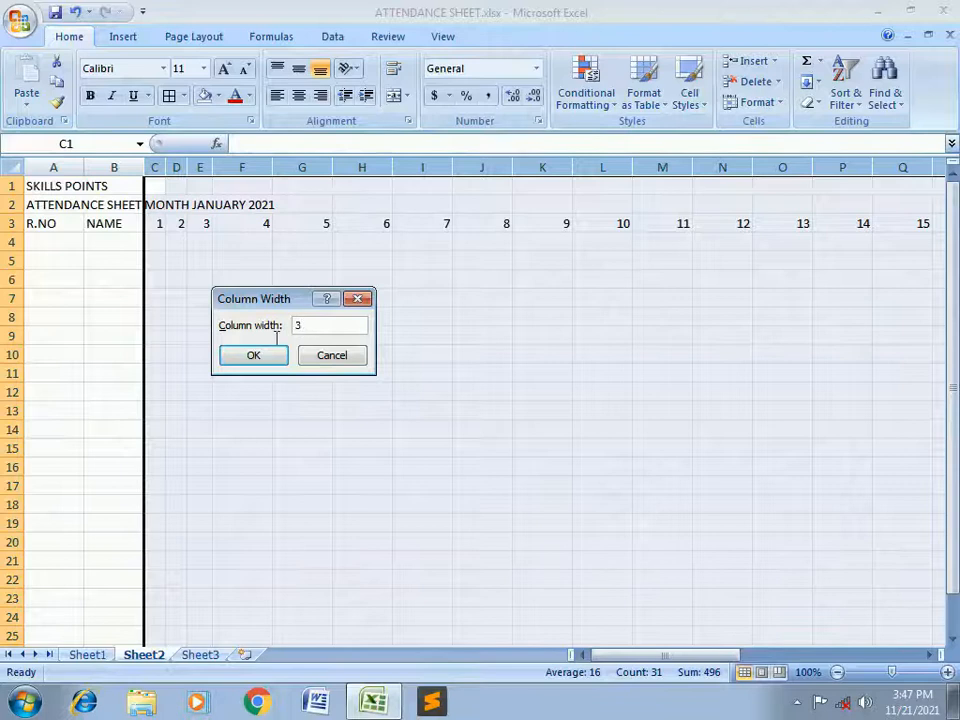
{"action": "left_click", "coordinate": [256, 358]}
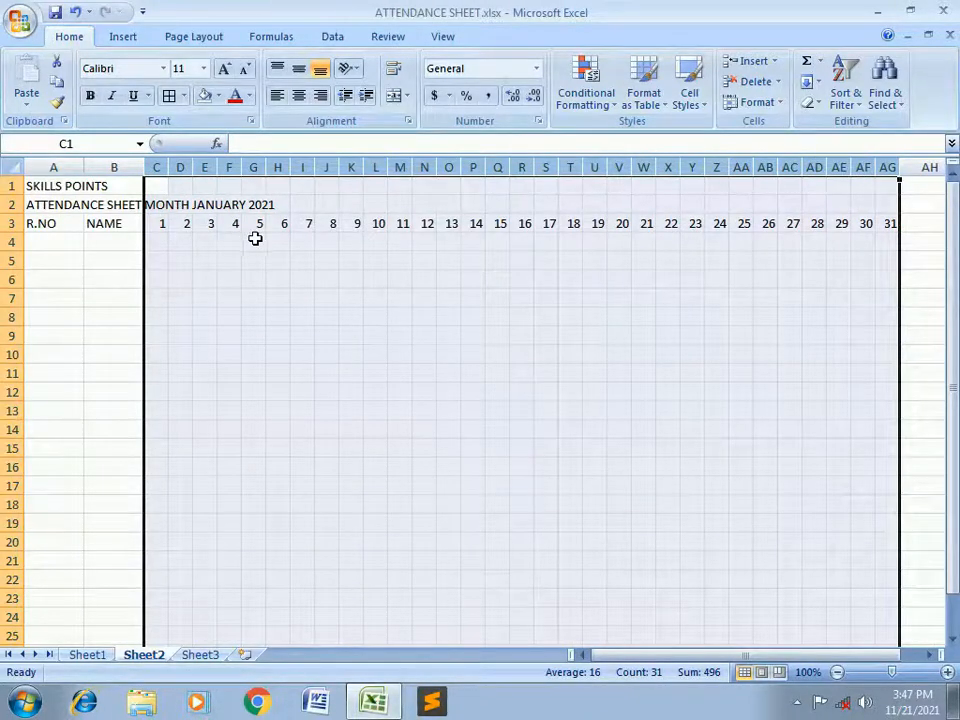
{"action": "left_click", "coordinate": [205, 296]}
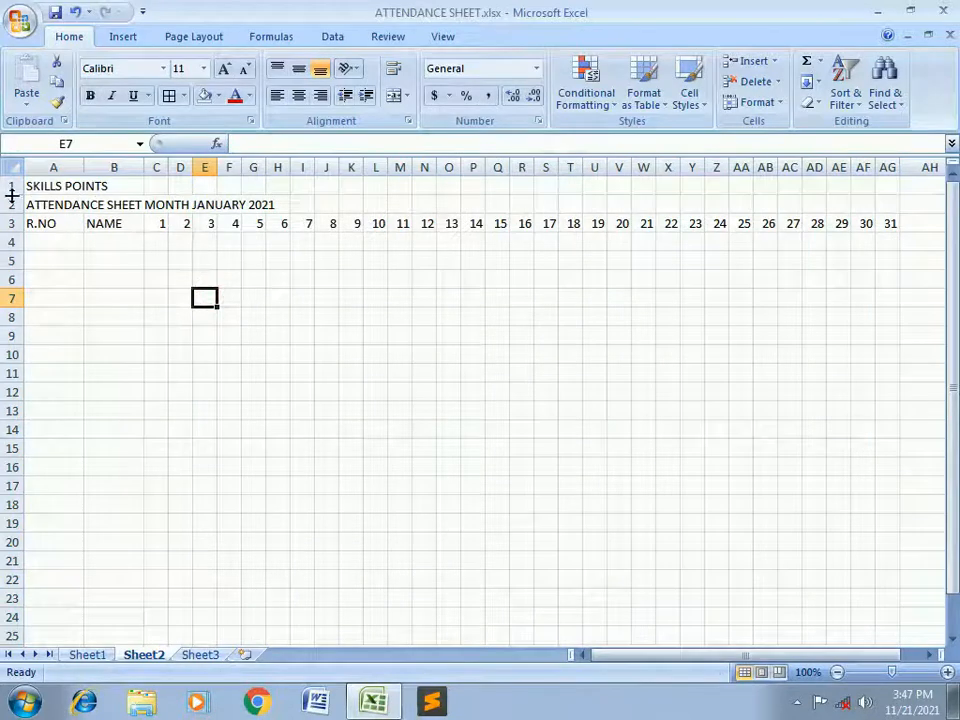
- Add the headings TOTAL PRESENT in AH3 and TOTAL ABSENT in AI3, directly after the day 31 column
{"action": "left_click", "coordinate": [927, 655]}
{"action": "left_click", "coordinate": [927, 655]}
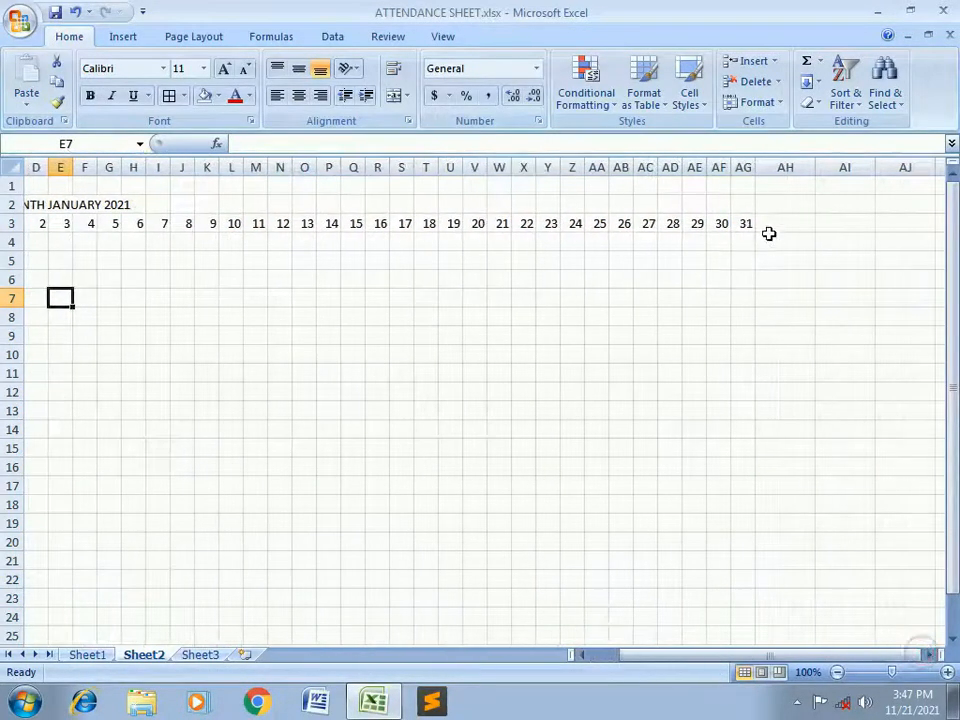
{"action": "left_click", "coordinate": [771, 226]}
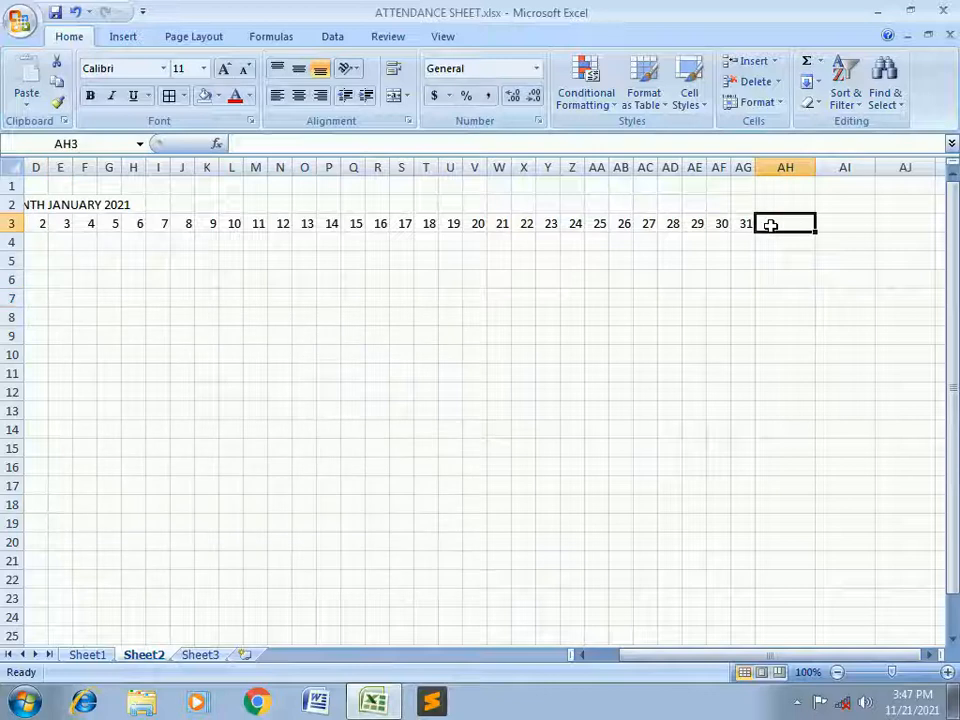
{"action": "type", "text": "TOT"}
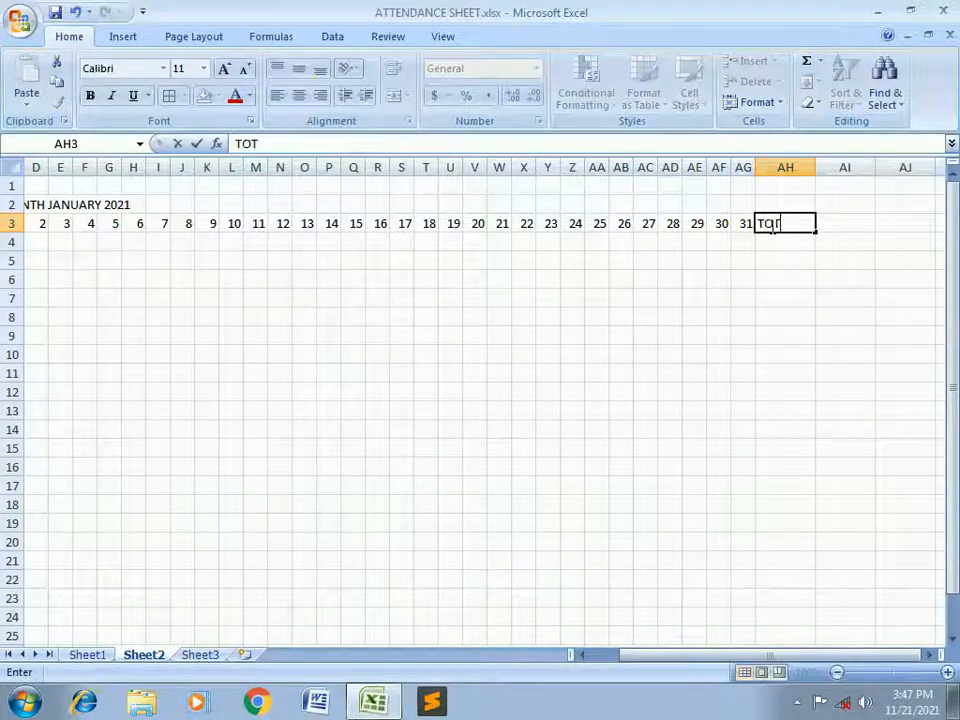
{"action": "type", "text": "AL PRESE"}
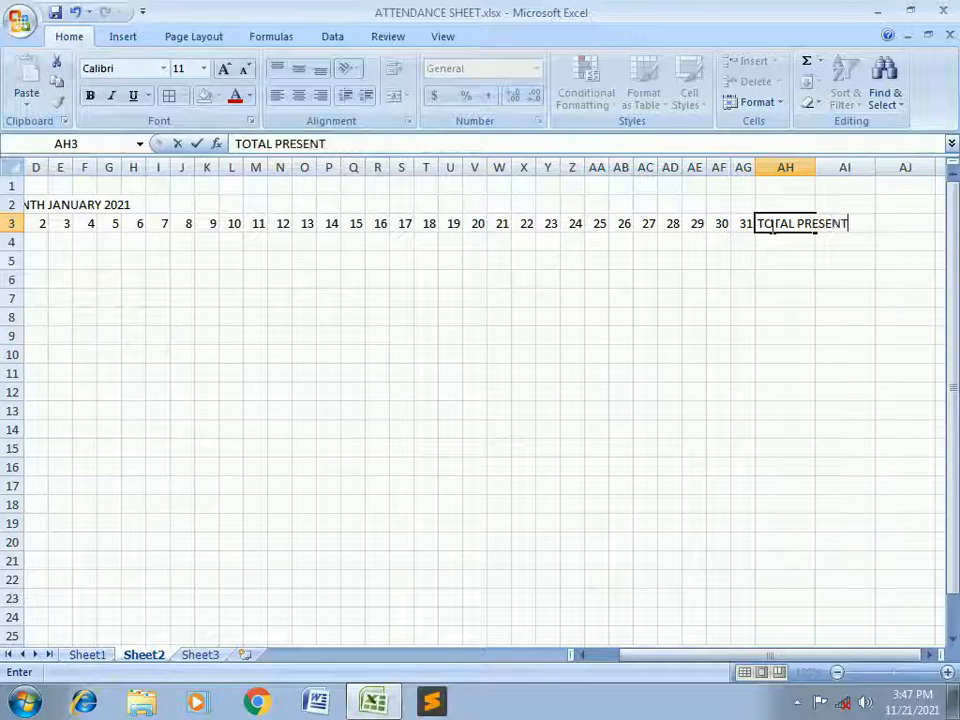
{"action": "type", "text": "NT"}
{"action": "key", "text": "Tab"}
{"action": "type", "text": "TOTAL ABSENT"}
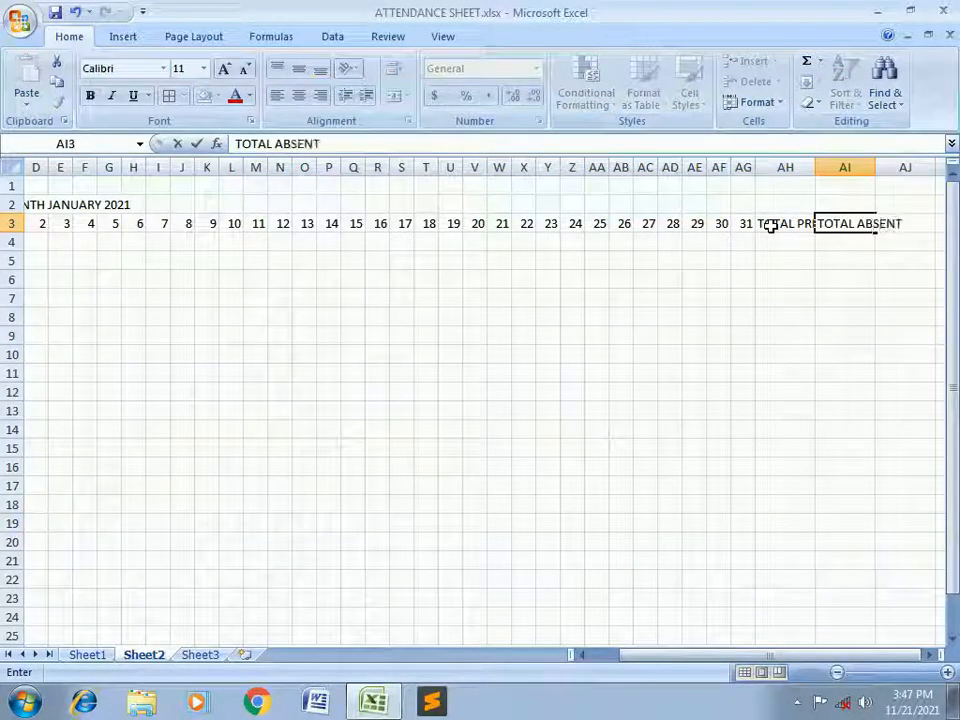
- Add the headings TOTAL LEAVES in AJ3 and TOTAL DAYS in AK3
{"action": "key", "text": "Tab"}
{"action": "type", "text": "TOA"}
{"action": "key", "text": "BackSpace"}
{"action": "key", "text": "BackSpace"}
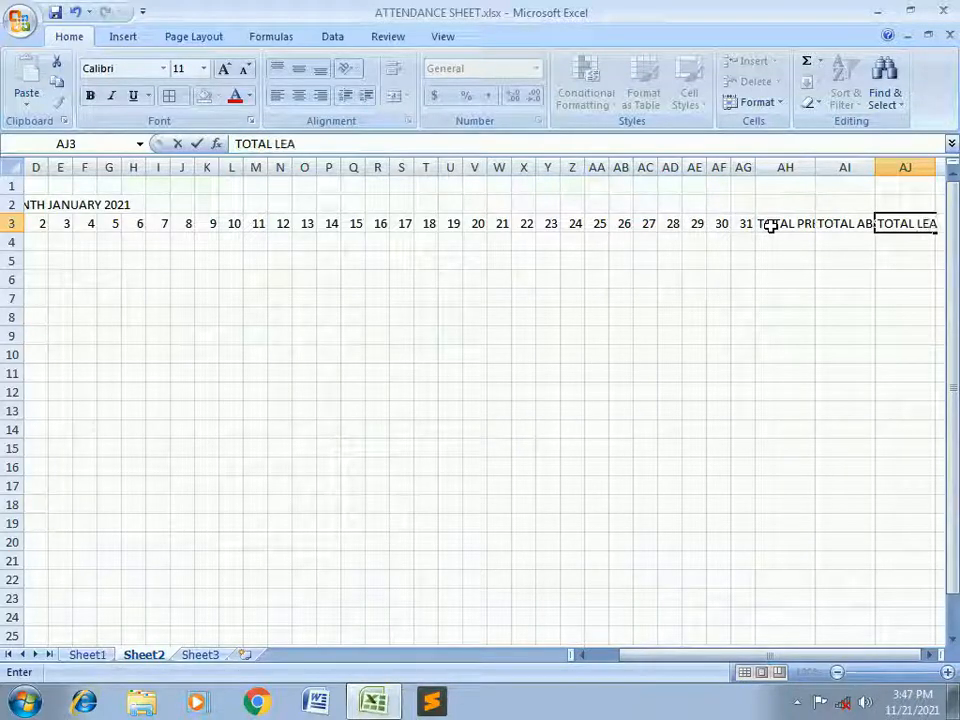
{"action": "type", "text": "VES"}
{"action": "key", "text": "Tab"}
{"action": "type", "text": "TOTAL DA"}
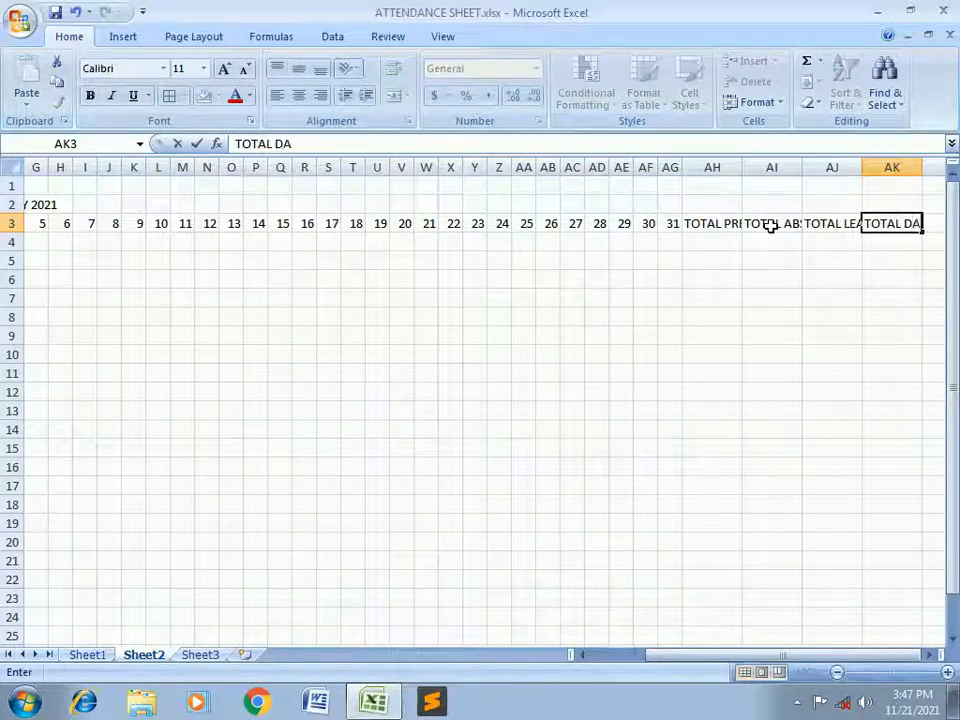
{"action": "key", "text": "Return"}
- Wrap the text of the heading row 3 and centre it horizontally and vertically
{"action": "key", "text": "Up"}
{"action": "key", "text": "Left"}
{"action": "key", "text": "Left"}
{"action": "key", "text": "Left"}
{"action": "key", "text": "Left"}
{"action": "key", "text": "Left"}
{"action": "key", "text": "Left"}
{"action": "key", "text": "Left"}
{"action": "key", "text": "Left"}
{"action": "key", "text": "Left"}
{"action": "key", "text": "Left"}
{"action": "key", "text": "Left"}
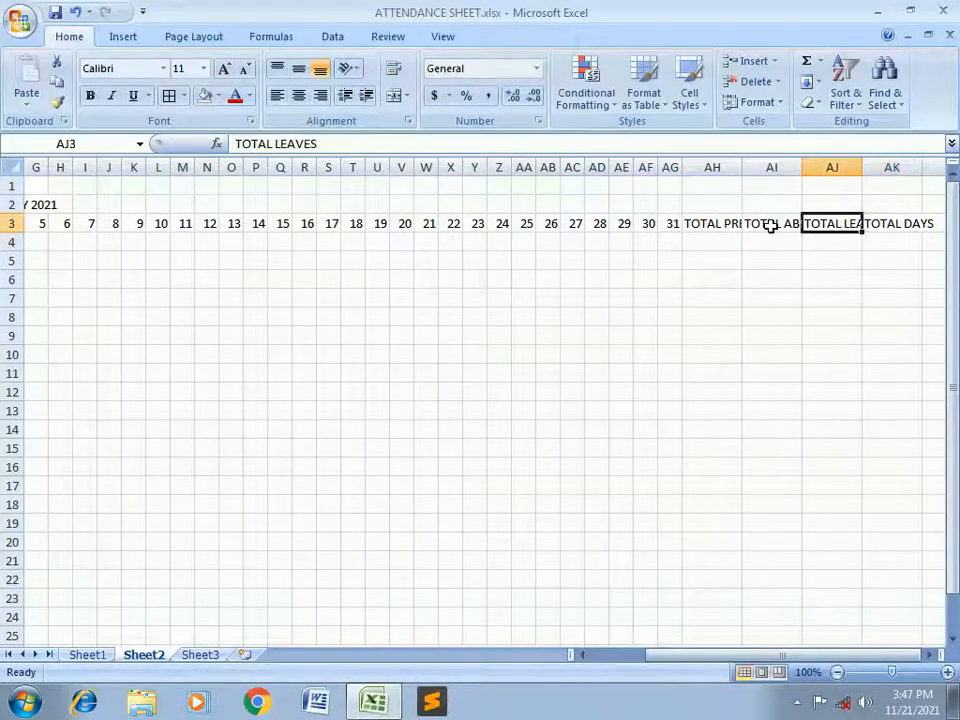
{"action": "key", "text": "Left"}
{"action": "key", "text": "Left"}
{"action": "key", "text": "Left"}
{"action": "key", "text": "Left"}
{"action": "key", "text": "Left"}
{"action": "key", "text": "Left"}
{"action": "key", "text": "Left"}
{"action": "key", "text": "Left"}
{"action": "key", "text": "Left"}
{"action": "key", "text": "Left"}
{"action": "key", "text": "Left"}
{"action": "key", "text": "Left"}
{"action": "key", "text": "Left"}
{"action": "key", "text": "Left"}
{"action": "key", "text": "Left"}
{"action": "key", "text": "Left"}
{"action": "key", "text": "Left"}
{"action": "key", "text": "Left"}
{"action": "key", "text": "Left"}
{"action": "key", "text": "Left"}
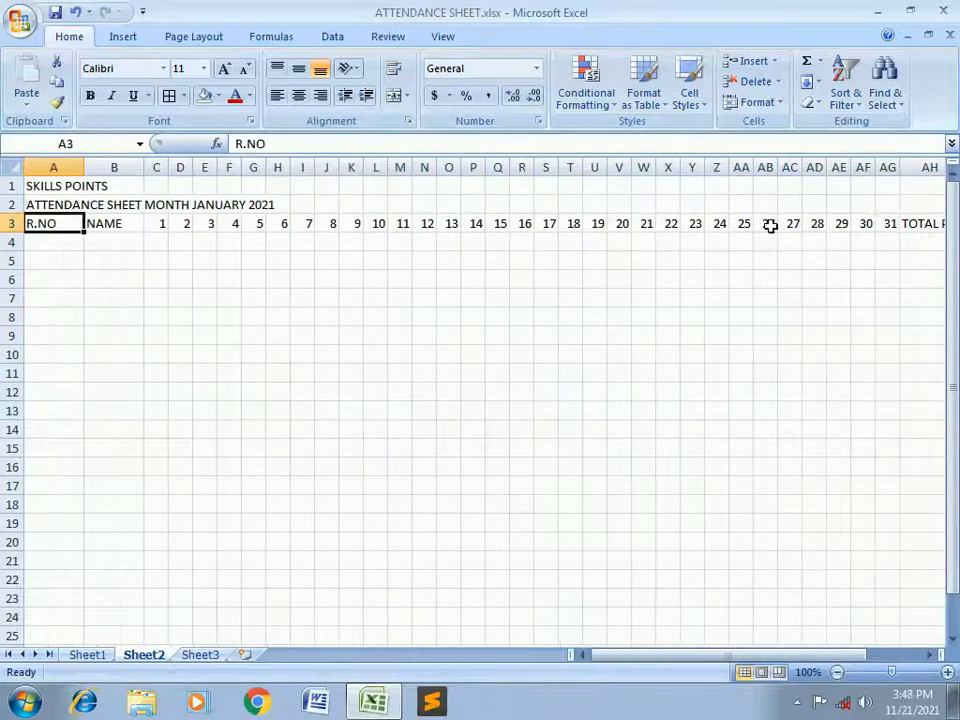
{"action": "left_click", "coordinate": [9, 223]}
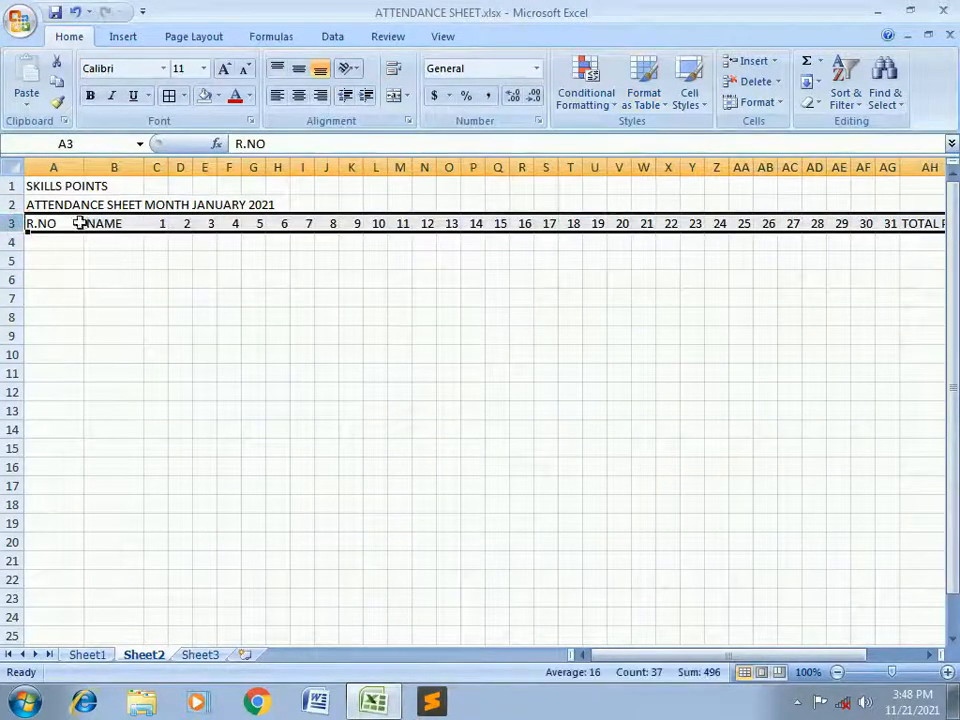
{"action": "left_click", "coordinate": [393, 70]}
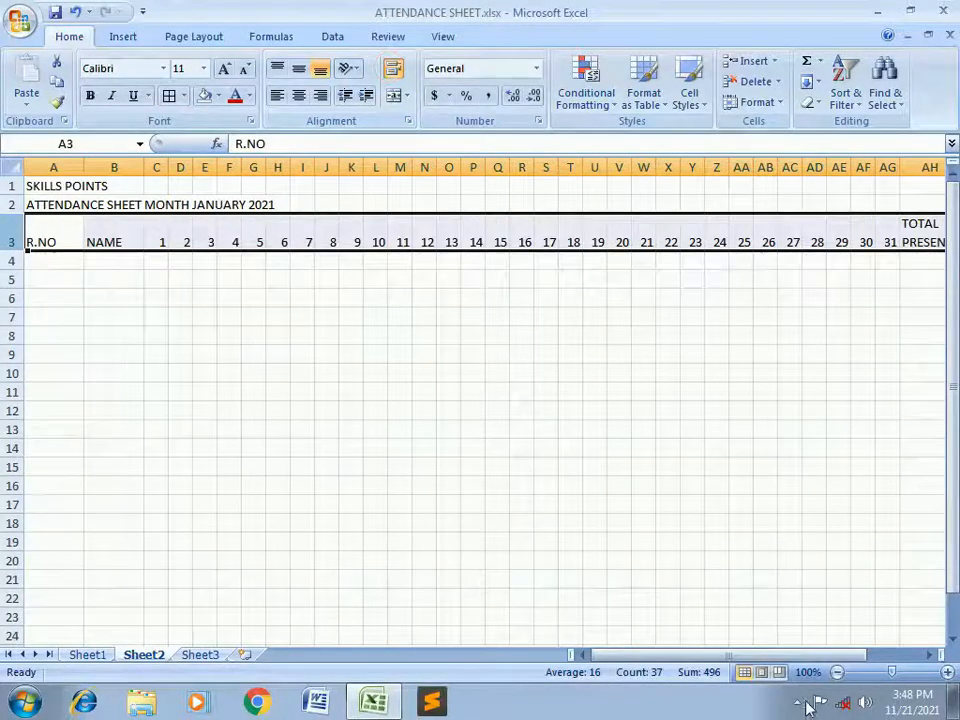
{"action": "left_click_drag", "start_coordinate": [808, 658], "coordinate": [628, 669]}
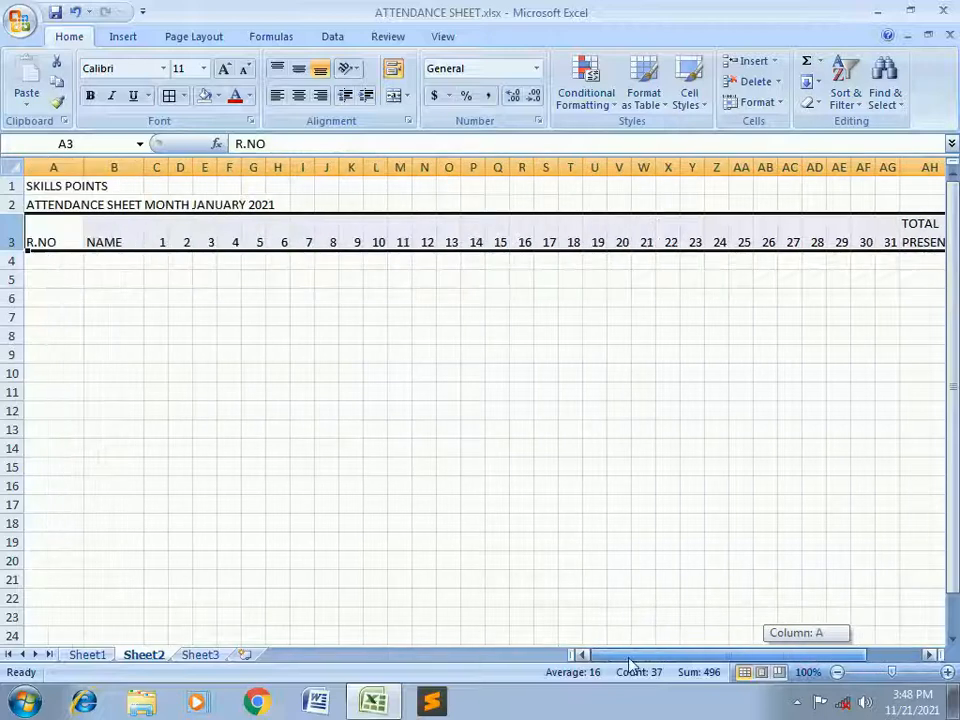
{"action": "left_click", "coordinate": [297, 97]}
{"action": "left_click", "coordinate": [298, 69]}
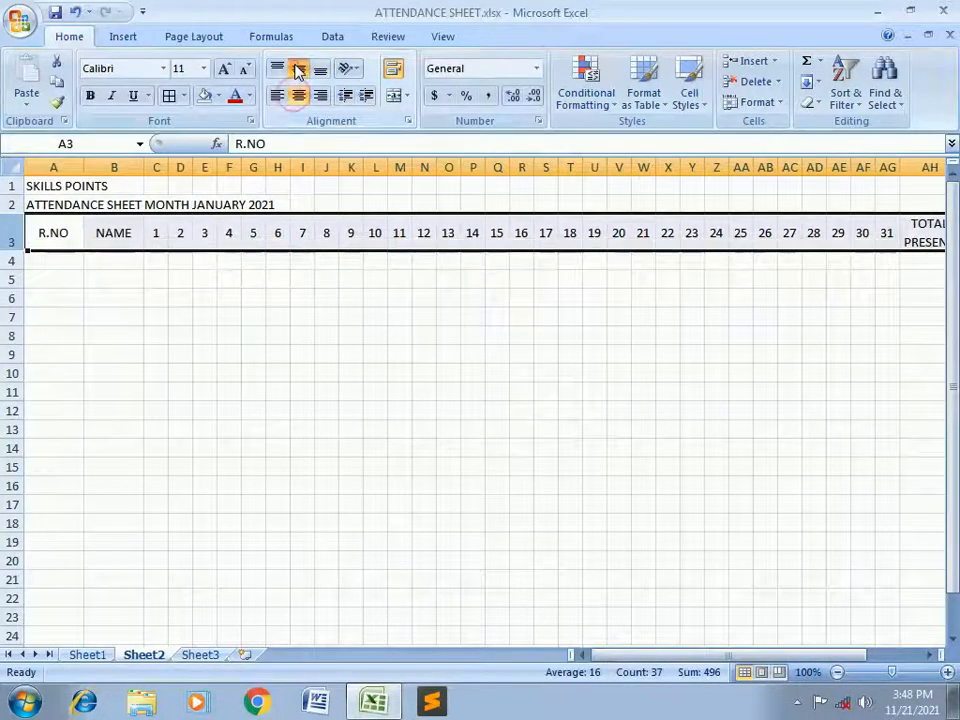
{"action": "left_click", "coordinate": [229, 296]}
- Merge and centre the SKILLS POINTS title across A1:AK1
{"action": "left_click", "coordinate": [55, 186]}
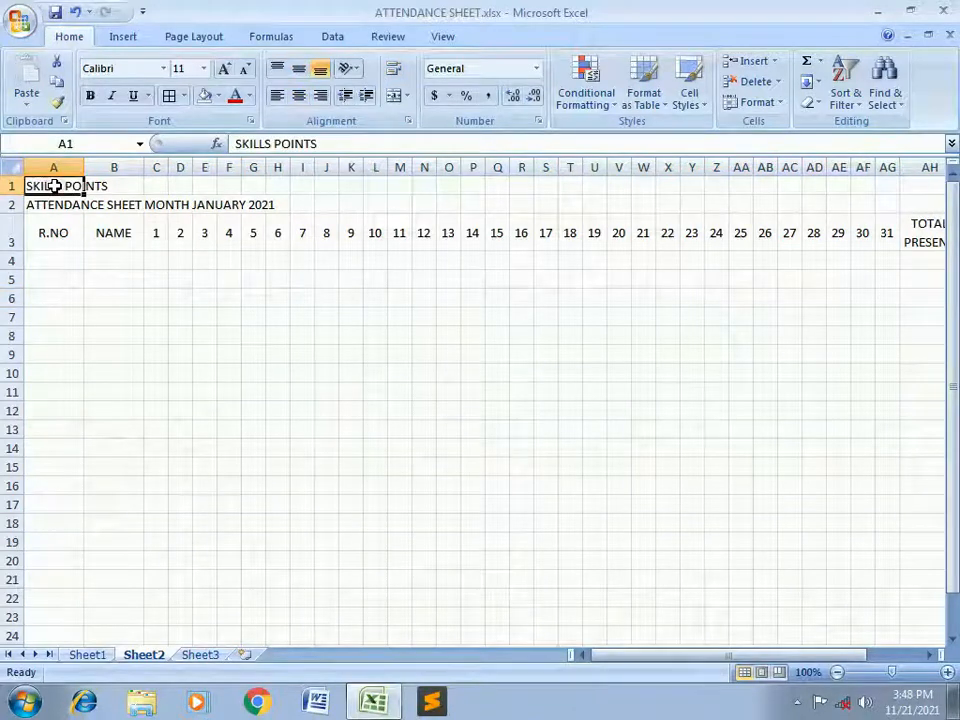
{"action": "left_click_drag", "start_coordinate": [55, 186], "coordinate": [860, 186]}
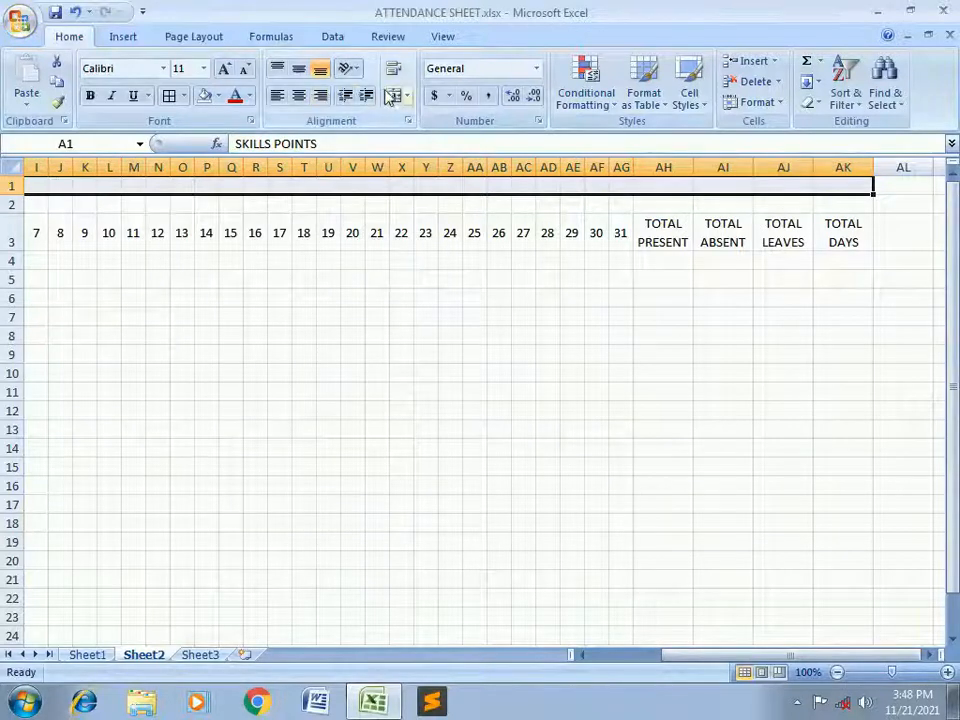
{"action": "left_click", "coordinate": [395, 95]}
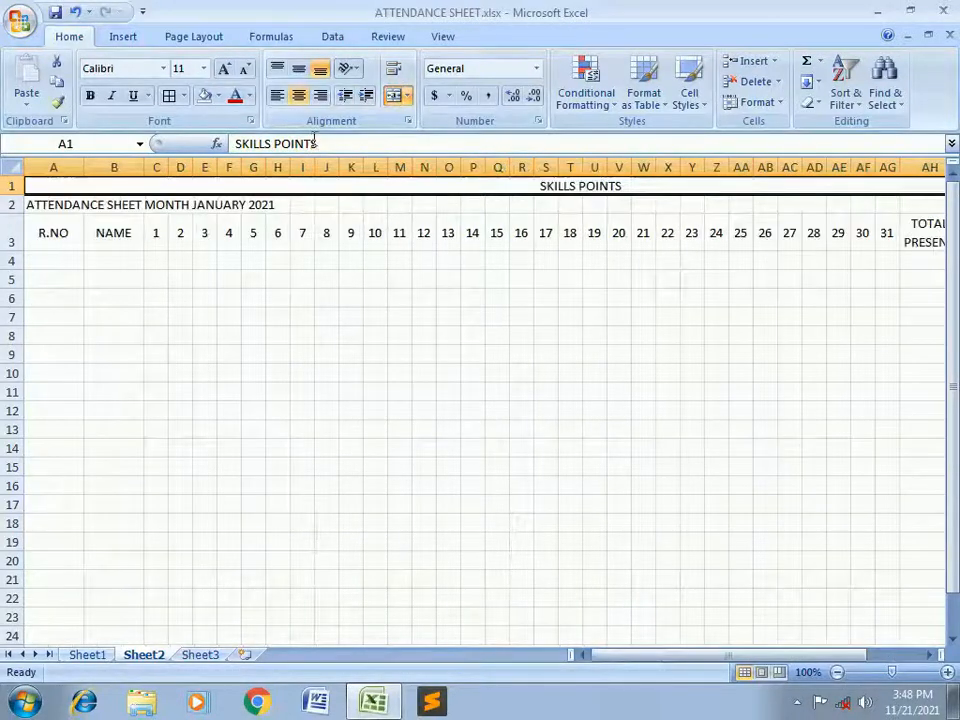
- Merge and centre the ATTENDANCE SHEET MONTH JANUARY 2021 subtitle across A2:AK2
{"action": "key", "text": "Down"}
{"action": "key", "text": "shift+Right"}
{"action": "key", "text": "shift+Right"}
{"action": "key", "text": "shift+Right"}
{"action": "key", "text": "shift+Right"}
{"action": "key", "text": "shift+Right"}
{"action": "key", "text": "shift+Right"}
{"action": "key", "text": "shift+Right"}
{"action": "key", "text": "shift+Right"}
{"action": "key", "text": "shift+Right"}
{"action": "key", "text": "shift+Right"}
{"action": "key", "text": "shift+Right"}
{"action": "key", "text": "shift+Right"}
{"action": "key", "text": "shift+Right"}
{"action": "key", "text": "shift+Right"}
{"action": "key", "text": "shift+Right"}
{"action": "key", "text": "shift+Right"}
{"action": "key", "text": "shift+Right"}
{"action": "key", "text": "shift+Right"}
{"action": "key", "text": "shift+Right"}
{"action": "key", "text": "shift+Right"}
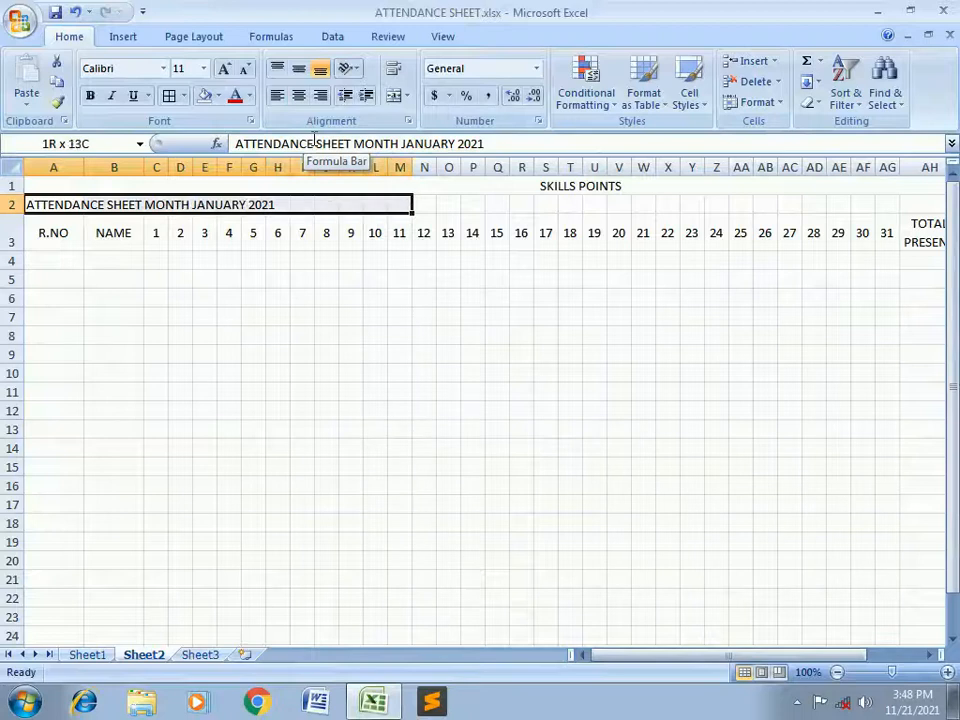
{"action": "key", "text": "shift+Right"}
{"action": "key", "text": "shift+Right"}
{"action": "key", "text": "shift+Right"}
{"action": "key", "text": "shift+Right"}
{"action": "key", "text": "shift+Right"}
{"action": "key", "text": "shift+Right"}
{"action": "key", "text": "shift+Right"}
{"action": "key", "text": "shift+Right"}
{"action": "key", "text": "shift+Right"}
{"action": "key", "text": "shift+Right"}
{"action": "key", "text": "shift+Right"}
{"action": "key", "text": "shift+Right"}
{"action": "key", "text": "shift+Right"}
{"action": "key", "text": "shift+Right"}
{"action": "key", "text": "shift+Right"}
{"action": "key", "text": "shift+Left"}
{"action": "key", "text": "shift+Left"}
{"action": "key", "text": "shift+Left"}
{"action": "key", "text": "shift+Left"}
{"action": "key", "text": "shift+Left"}
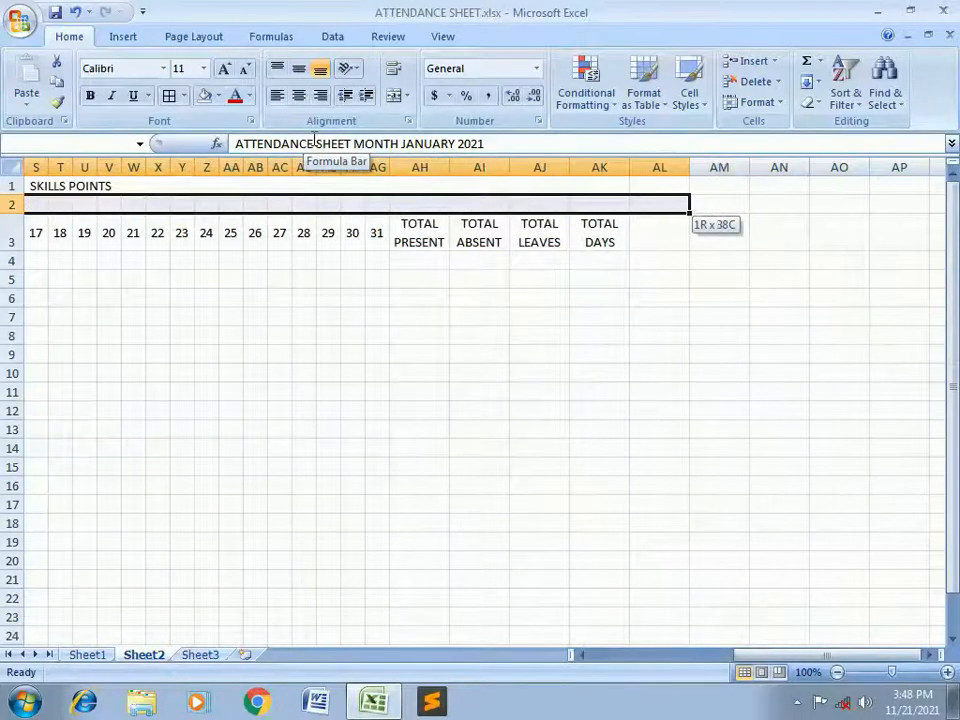
{"action": "left_click", "coordinate": [395, 95]}
{"action": "left_click", "coordinate": [255, 296]}
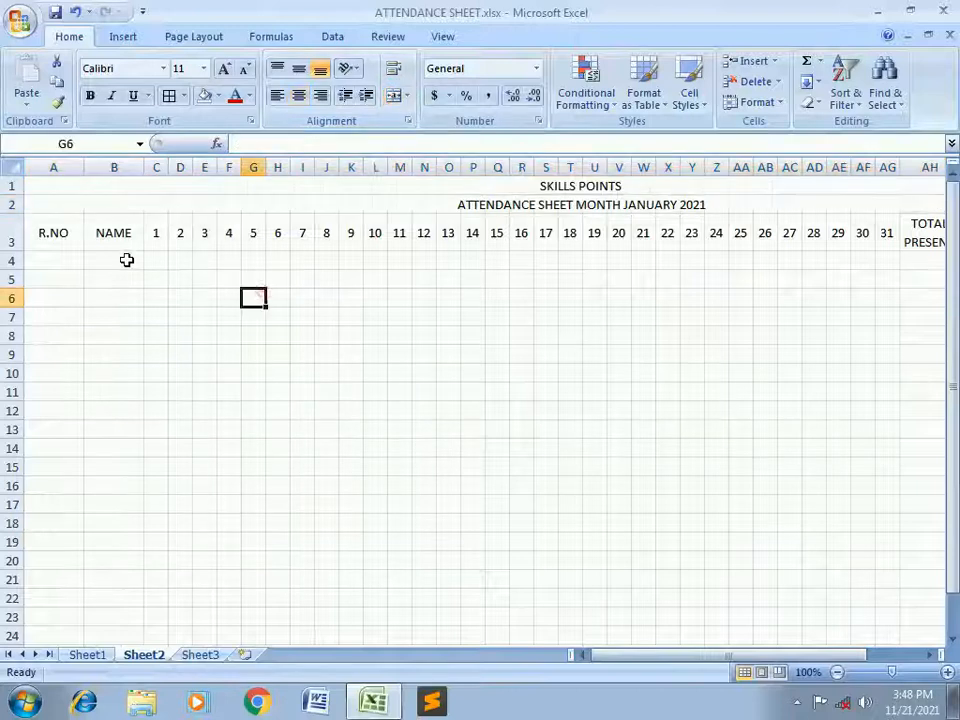
- Give the title and heading rows, A1:AK3, a light blue fill and a red font colour
{"action": "left_click_drag", "start_coordinate": [75, 183], "coordinate": [75, 231]}
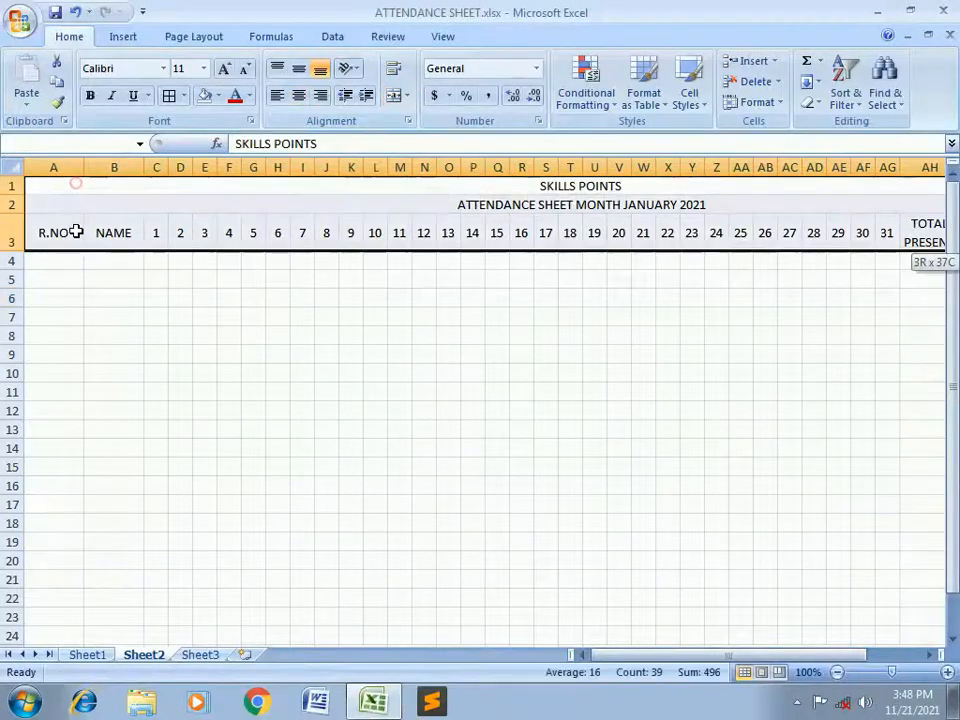
{"action": "left_click", "coordinate": [219, 97]}
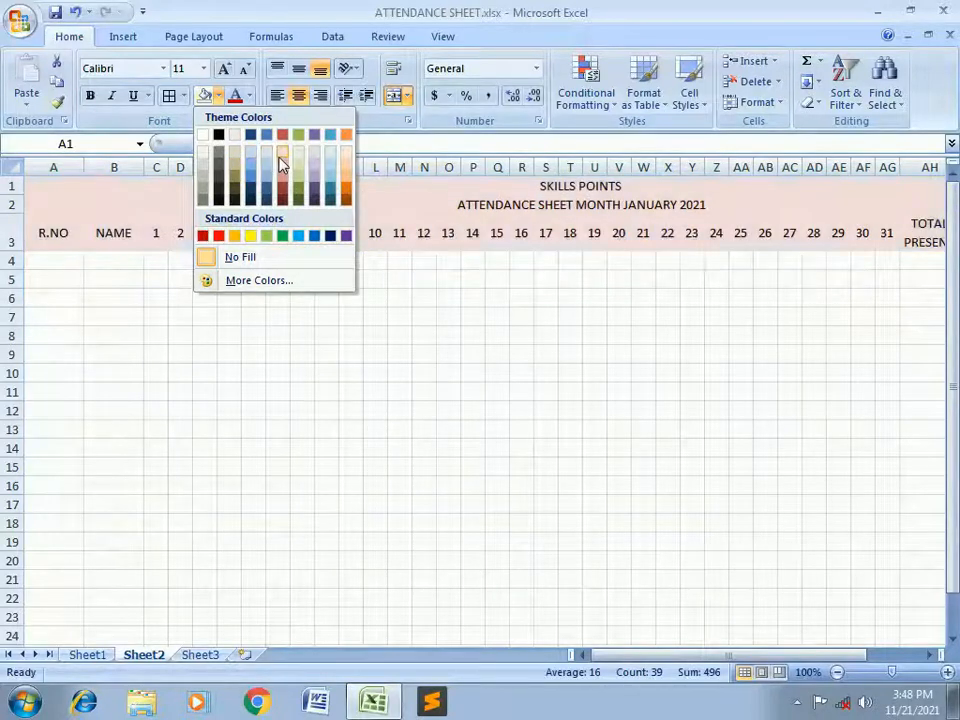
{"action": "left_click", "coordinate": [272, 140]}
{"action": "left_click", "coordinate": [235, 96]}
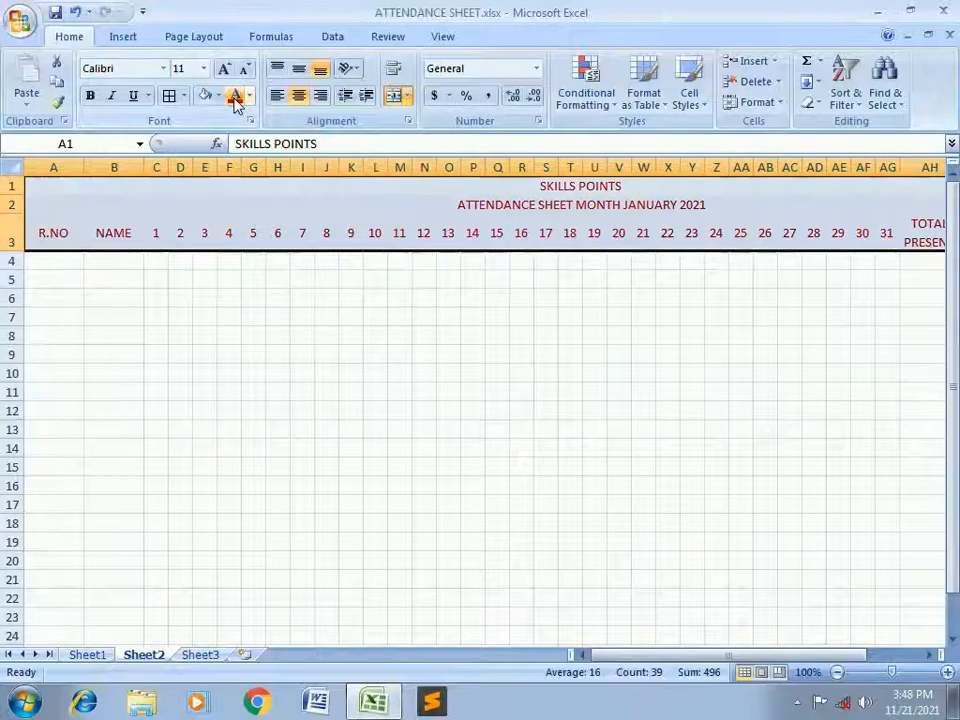
{"action": "left_click", "coordinate": [114, 300]}
- Enter the roll numbers 1 to 5 in A4:A8 under R.NO
{"action": "left_click", "coordinate": [66, 257]}
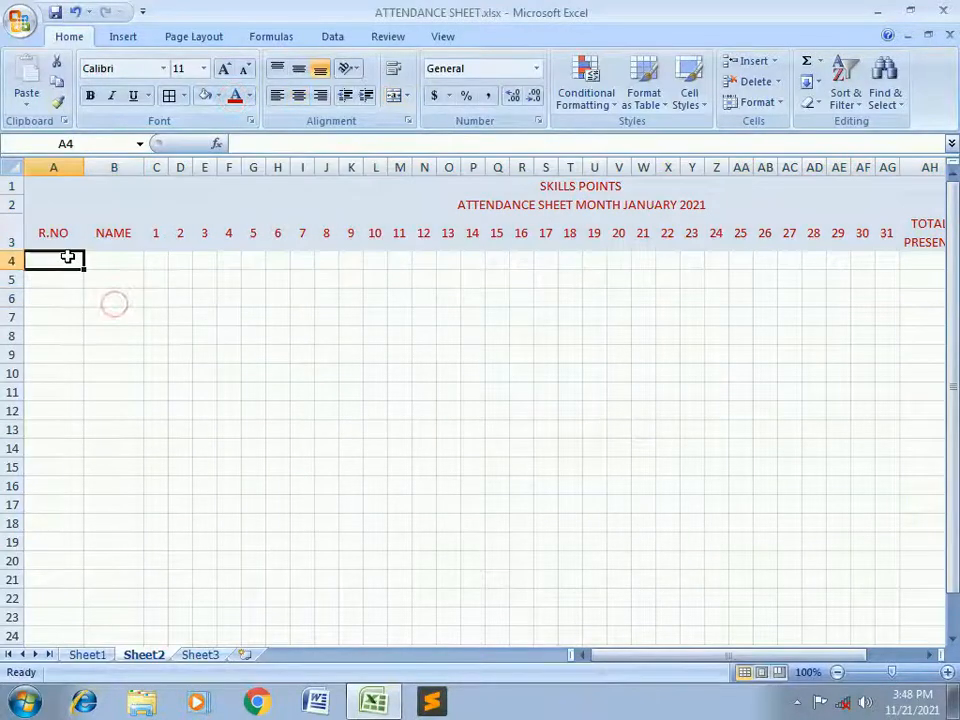
{"action": "type", "text": "1"}
{"action": "key", "text": "Return"}
{"action": "type", "text": "2"}
{"action": "key", "text": "Return"}
{"action": "key", "text": "Up"}
{"action": "key", "text": "Up"}
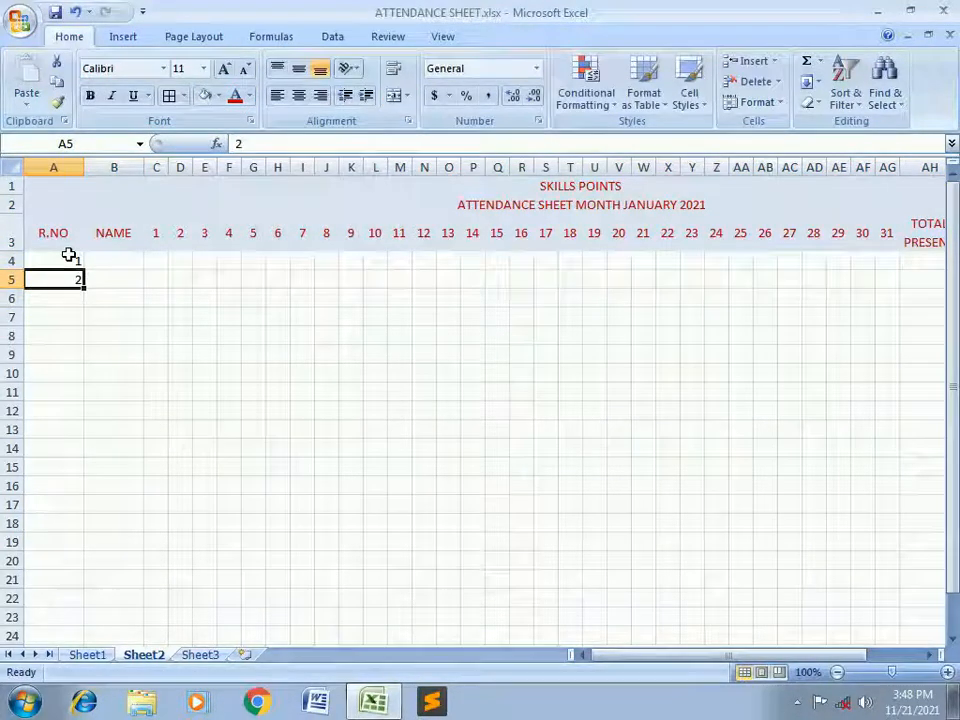
{"action": "key", "text": "shift+Down"}
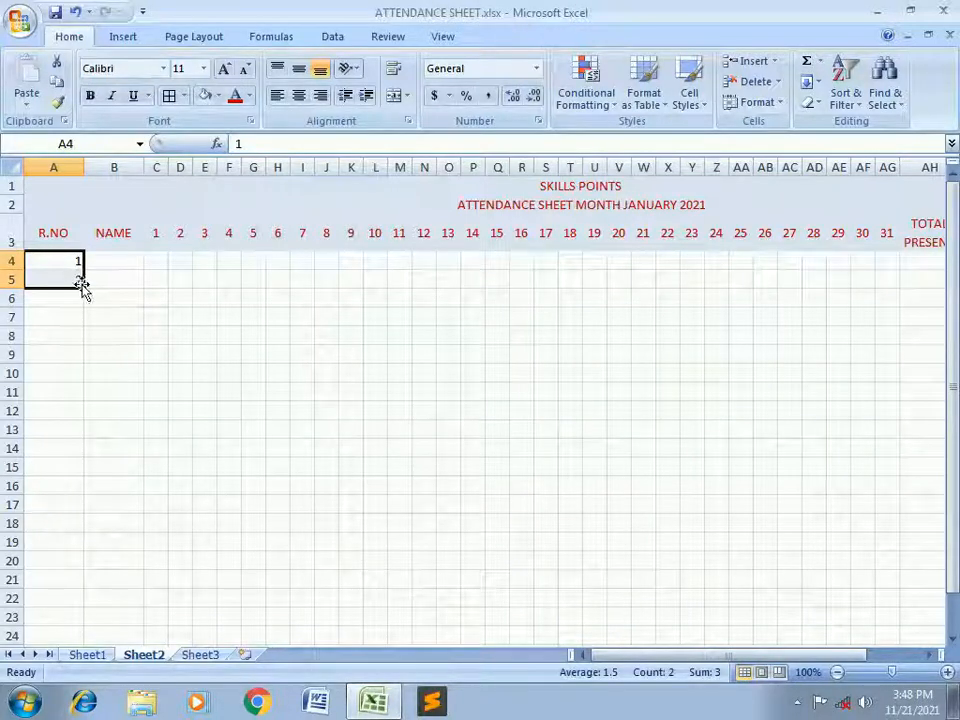
{"action": "left_click", "coordinate": [66, 299]}
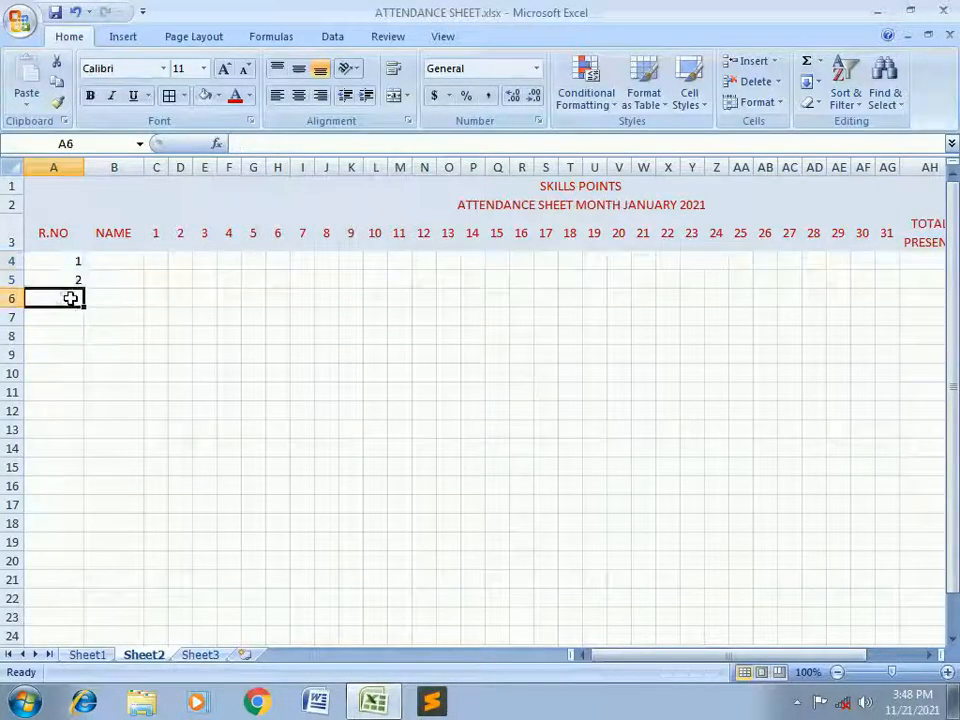
{"action": "type", "text": "3"}
{"action": "key", "text": "Return"}
{"action": "type", "text": "4"}
{"action": "key", "text": "Return"}
{"action": "type", "text": "5"}
{"action": "key", "text": "Return"}
- Enter the five students' first names in B4:B8, one next to each roll number
{"action": "key", "text": "Up"}
{"action": "key", "text": "Up"}
{"action": "key", "text": "Up"}
{"action": "key", "text": "Up"}
{"action": "key", "text": "Up"}
{"action": "key", "text": "Right"}
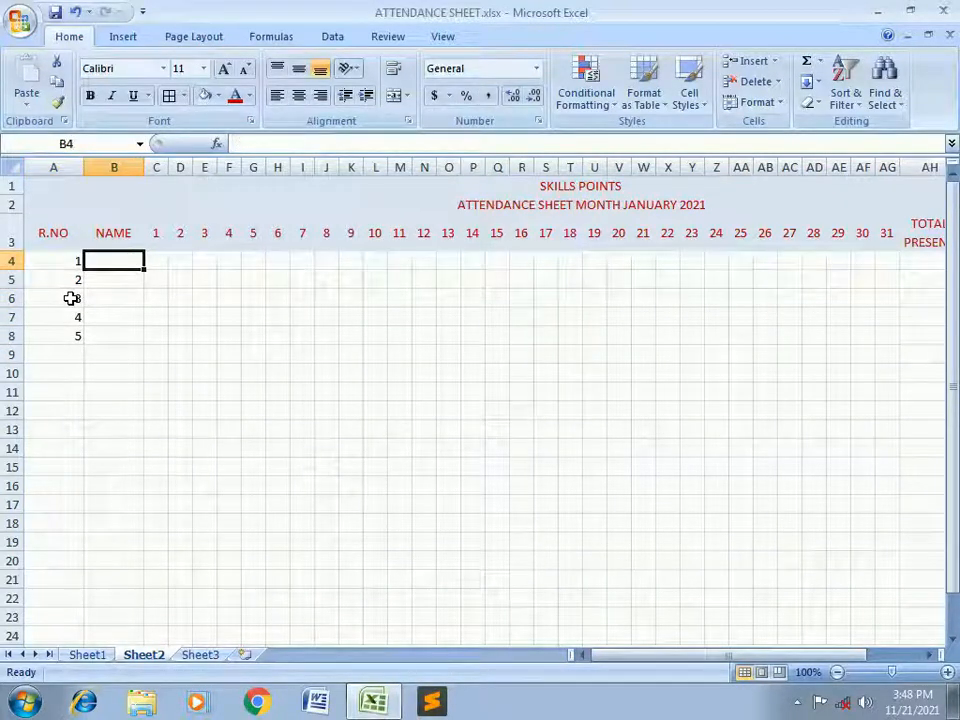
{"action": "type", "text": "RAJNA"}
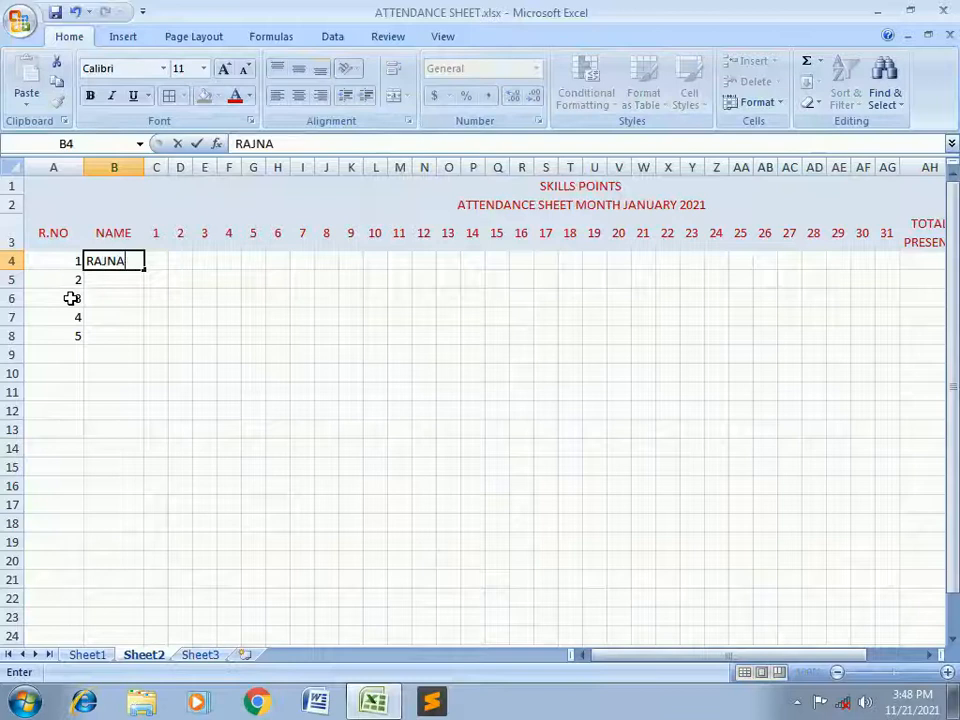
{"action": "key", "text": "BackSpace"}
{"action": "key", "text": "BackSpace"}
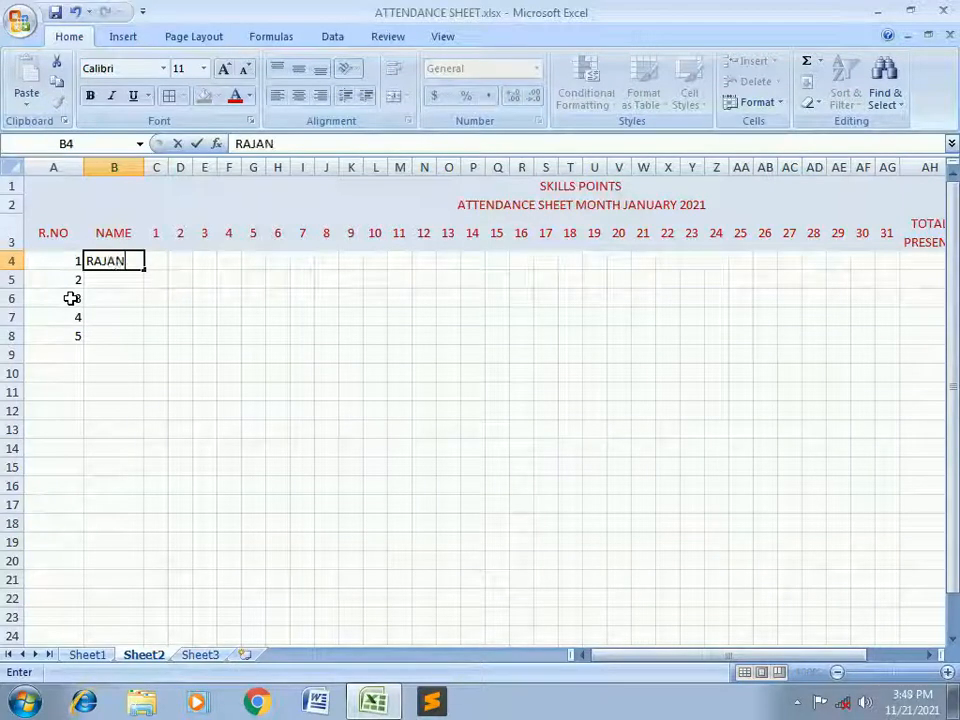
{"action": "key", "text": "Return"}
{"action": "type", "text": "SUNNY"}
{"action": "key", "text": "Return"}
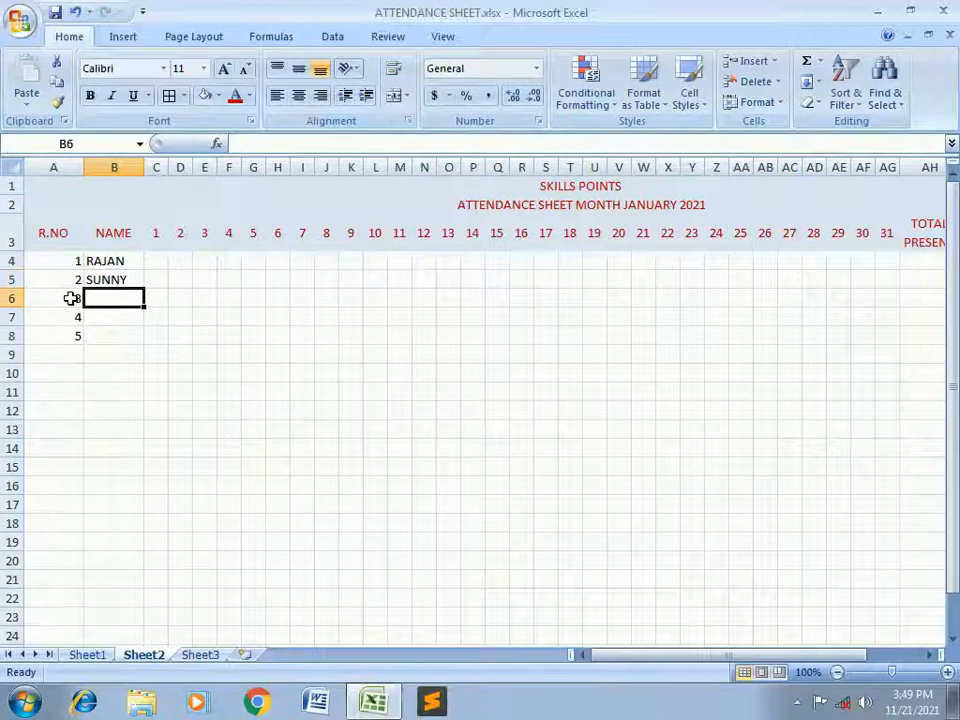
{"action": "type", "text": "PAWAN"}
{"action": "key", "text": "Return"}
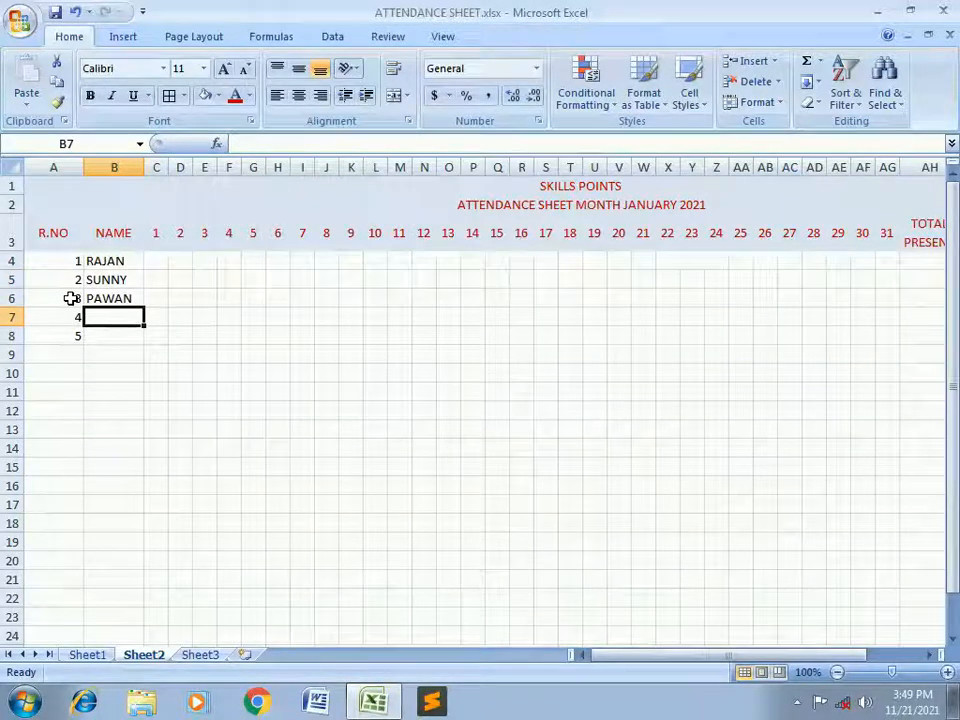
{"action": "type", "text": "KARAN"}
{"action": "key", "text": "Return"}
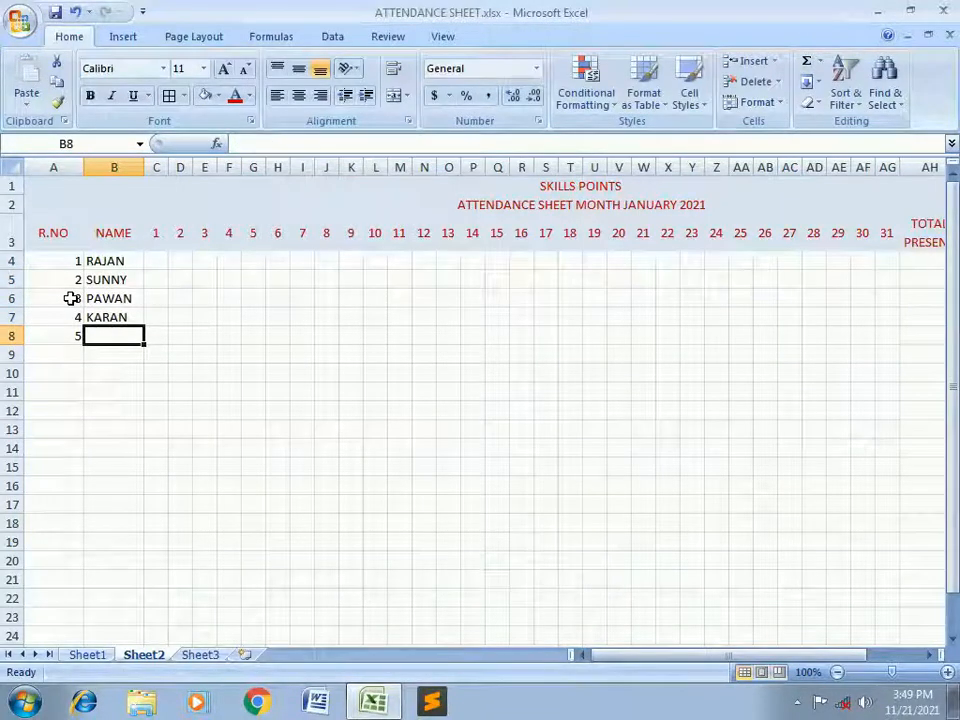
{"action": "type", "text": "DEEPAK"}
{"action": "key", "text": "Return"}
- Apply all borders to the whole attendance table, A1:AK8
{"action": "key", "text": "Up"}
{"action": "key", "text": "Up"}
{"action": "key", "text": "Up"}
{"action": "key", "text": "Up"}
{"action": "key", "text": "Up"}
{"action": "key", "text": "Up"}
{"action": "key", "text": "Up"}
{"action": "key", "text": "Up"}
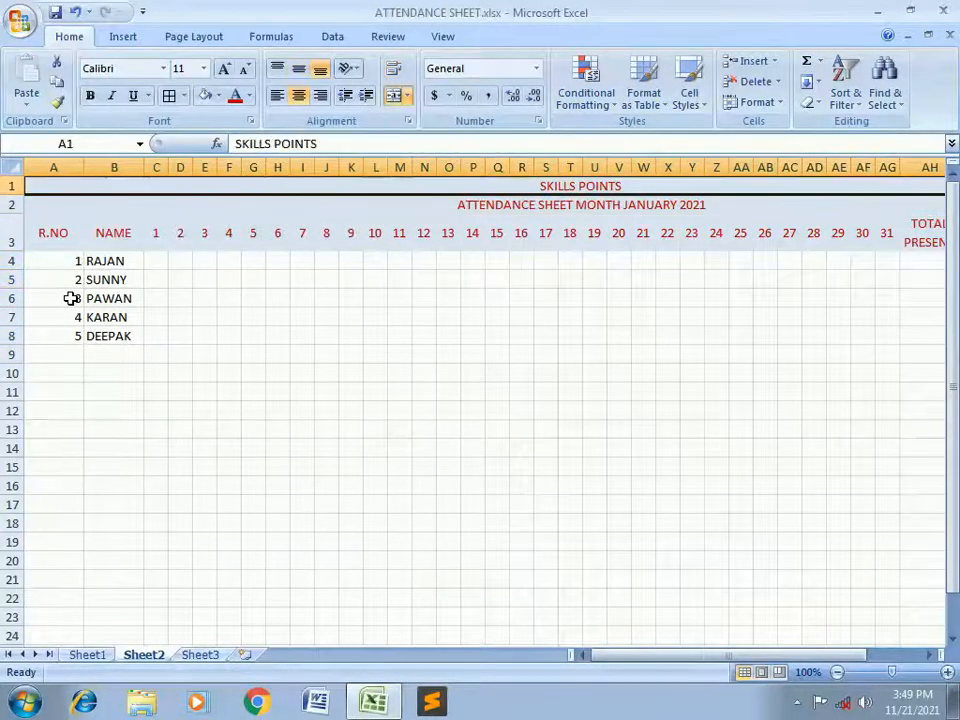
{"action": "key", "text": "shift+Down"}
{"action": "key", "text": "shift+Down"}
{"action": "key", "text": "shift+Down"}
{"action": "key", "text": "shift+Down"}
{"action": "key", "text": "shift+Down"}
{"action": "key", "text": "shift+Down"}
{"action": "key", "text": "shift+Down"}
{"action": "key", "text": "shift+Down"}
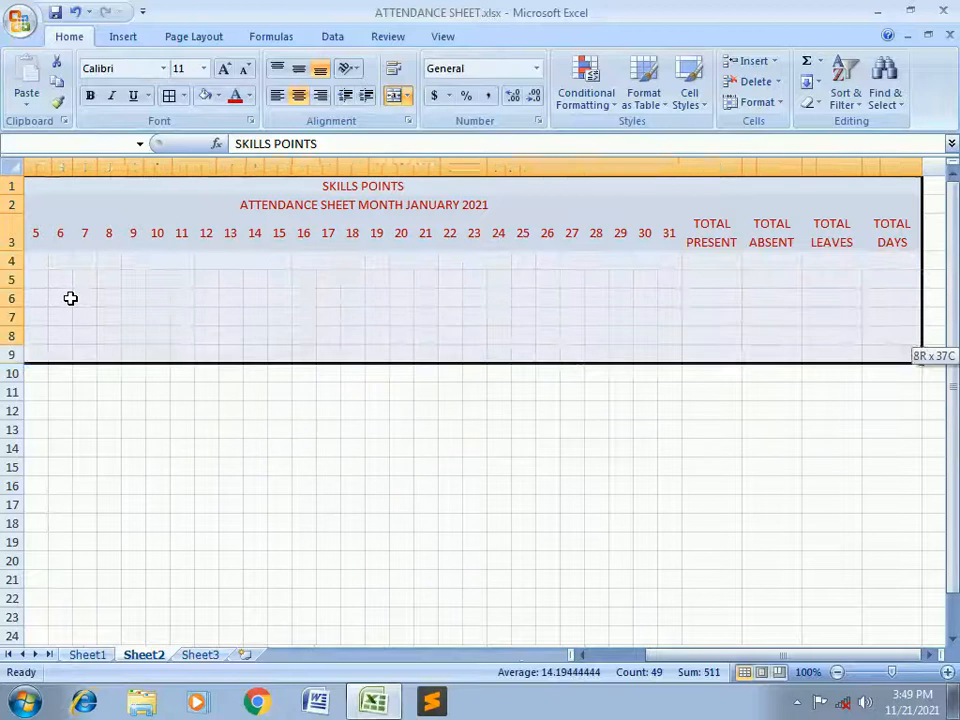
{"action": "left_click_drag", "start_coordinate": [679, 655], "coordinate": [572, 652]}
{"action": "key", "text": "shift+Up"}
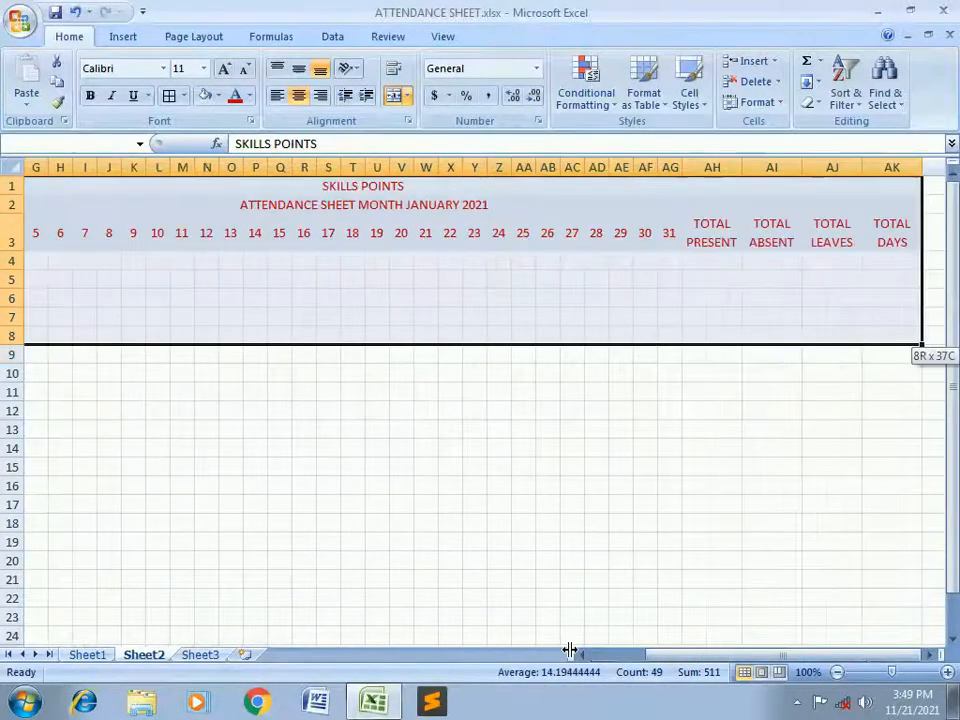
{"action": "left_click", "coordinate": [168, 96]}
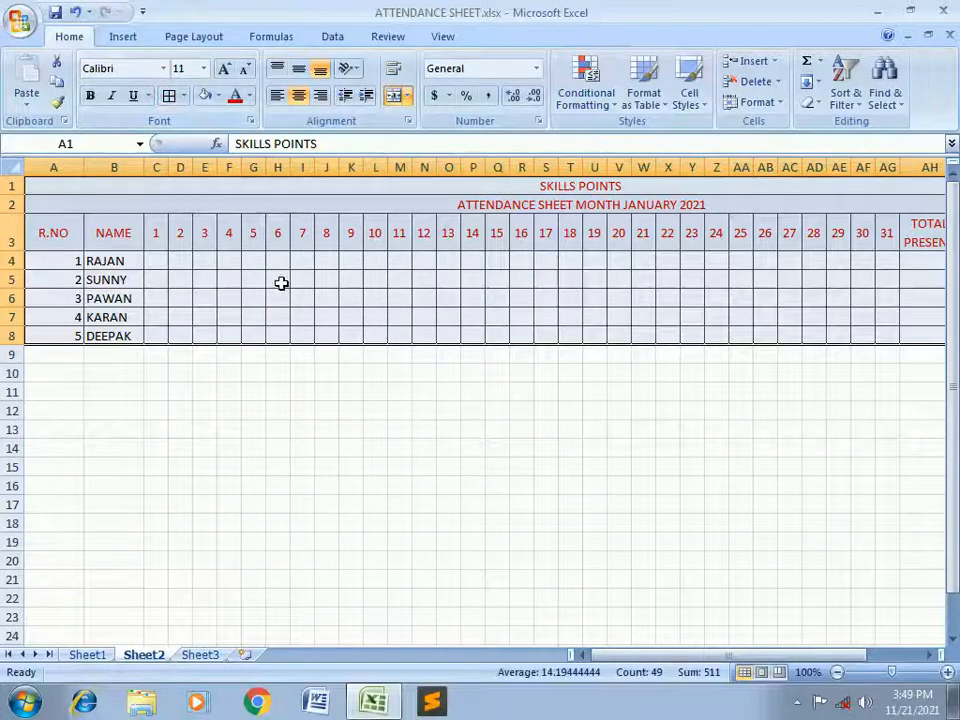
{"action": "left_click", "coordinate": [278, 448]}
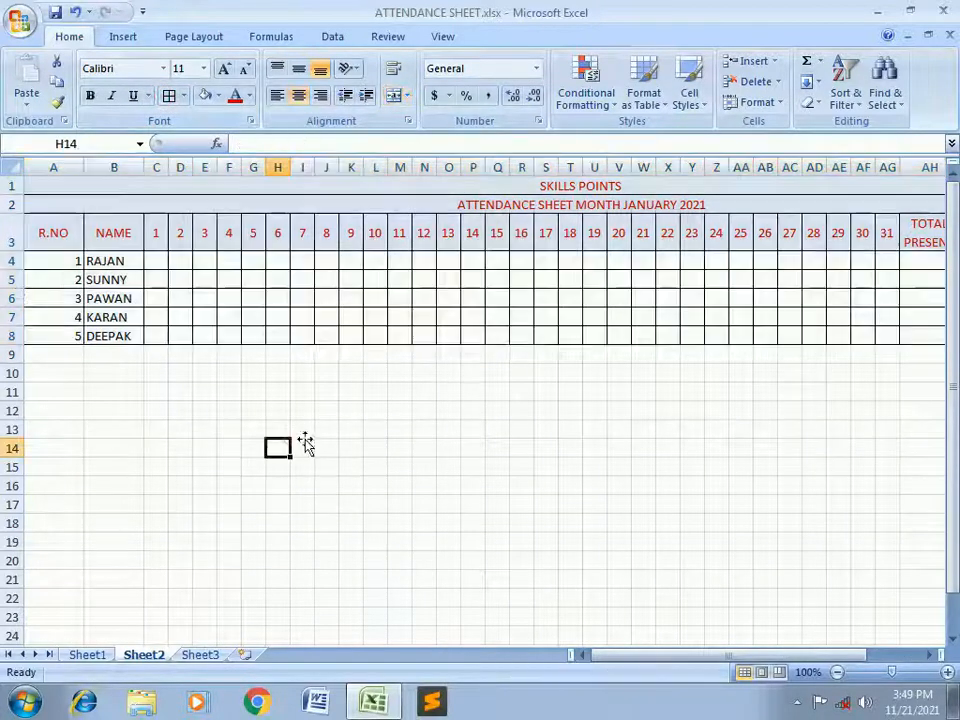
- Insert a blank column between the NAME column and the day 1 column, and delete that column again
{"action": "left_click", "coordinate": [107, 236]}
{"action": "left_click", "coordinate": [155, 233]}
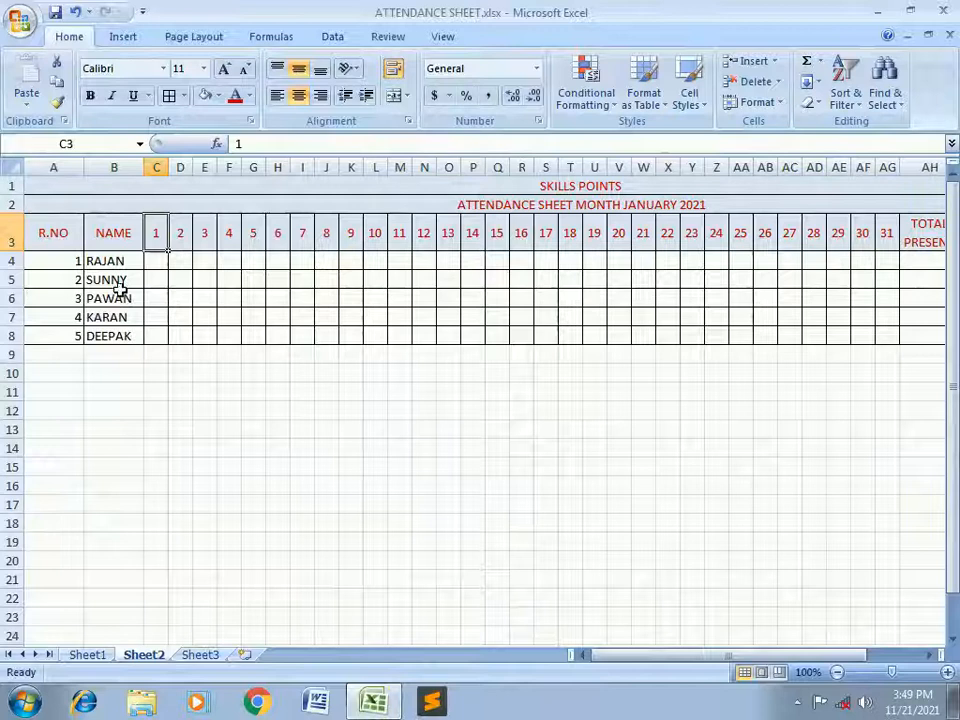
{"action": "left_click", "coordinate": [152, 167]}
{"action": "right_click", "coordinate": [155, 167]}
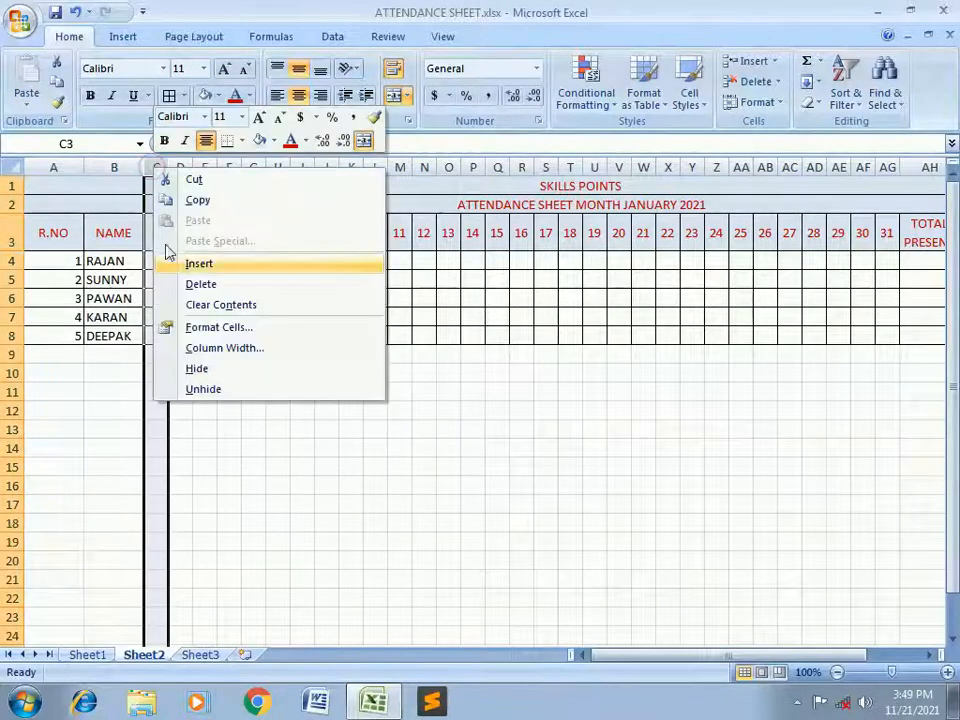
{"action": "left_click", "coordinate": [197, 264]}
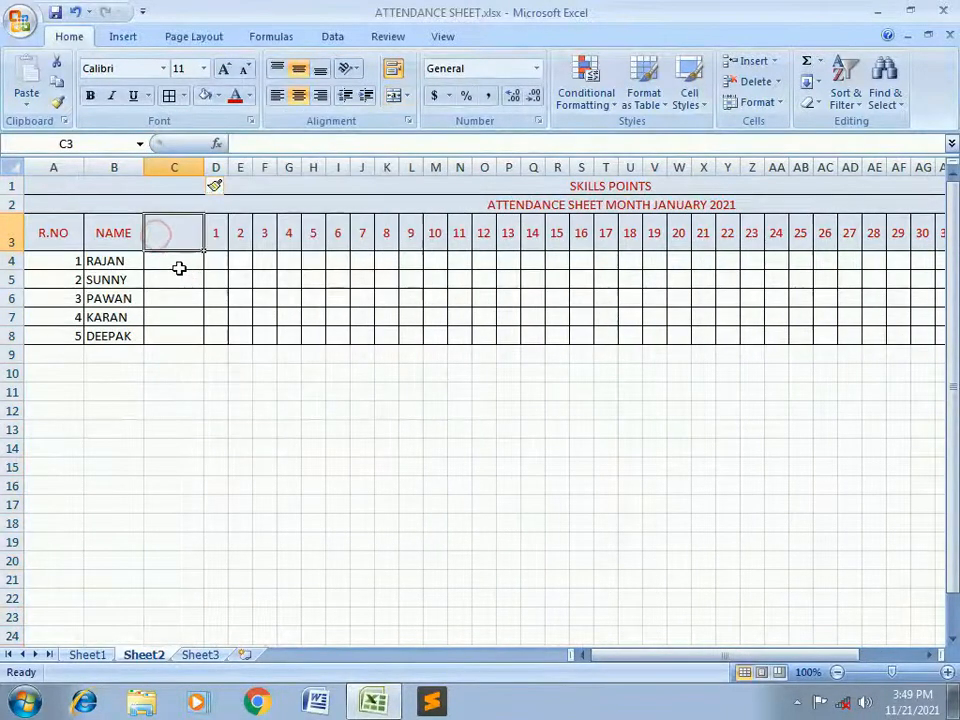
{"action": "left_click", "coordinate": [188, 167]}
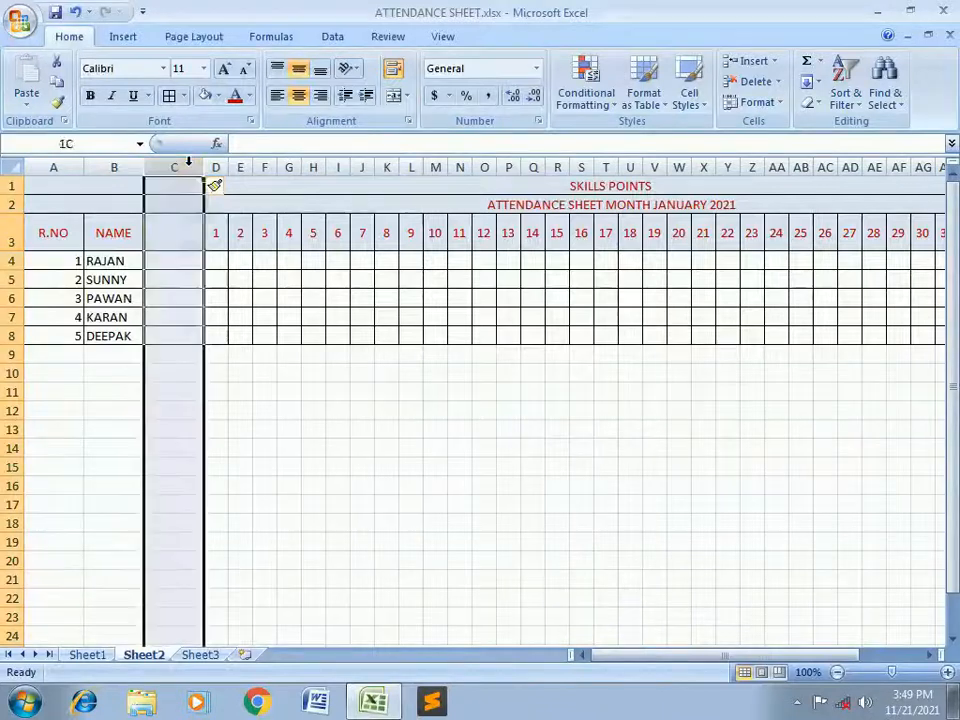
{"action": "right_click", "coordinate": [191, 168]}
{"action": "left_click", "coordinate": [231, 285]}
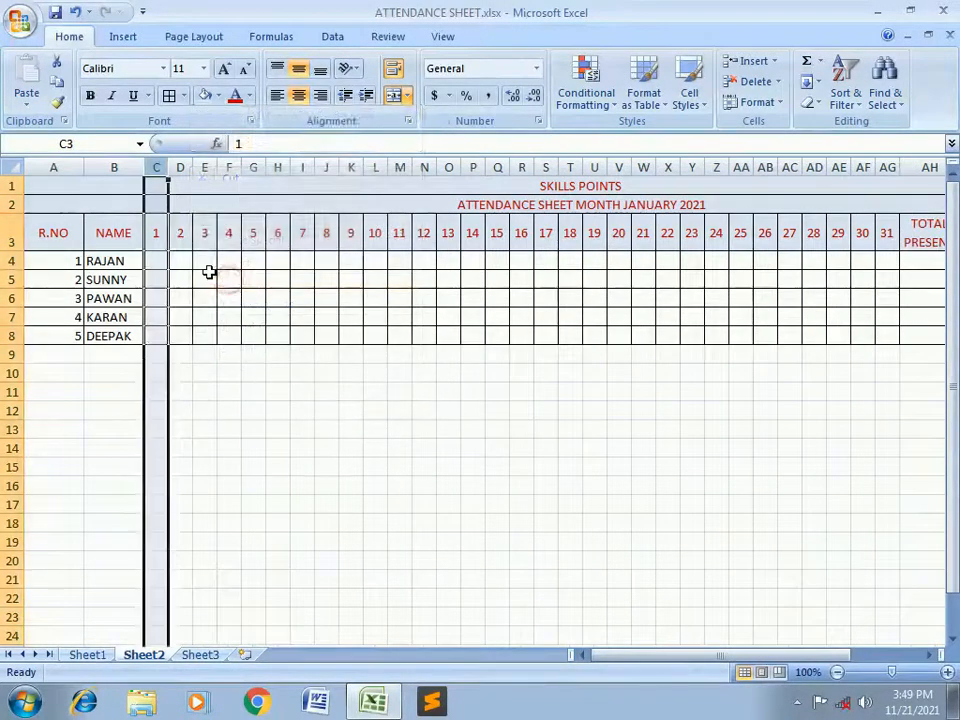
{"action": "left_click", "coordinate": [178, 297]}
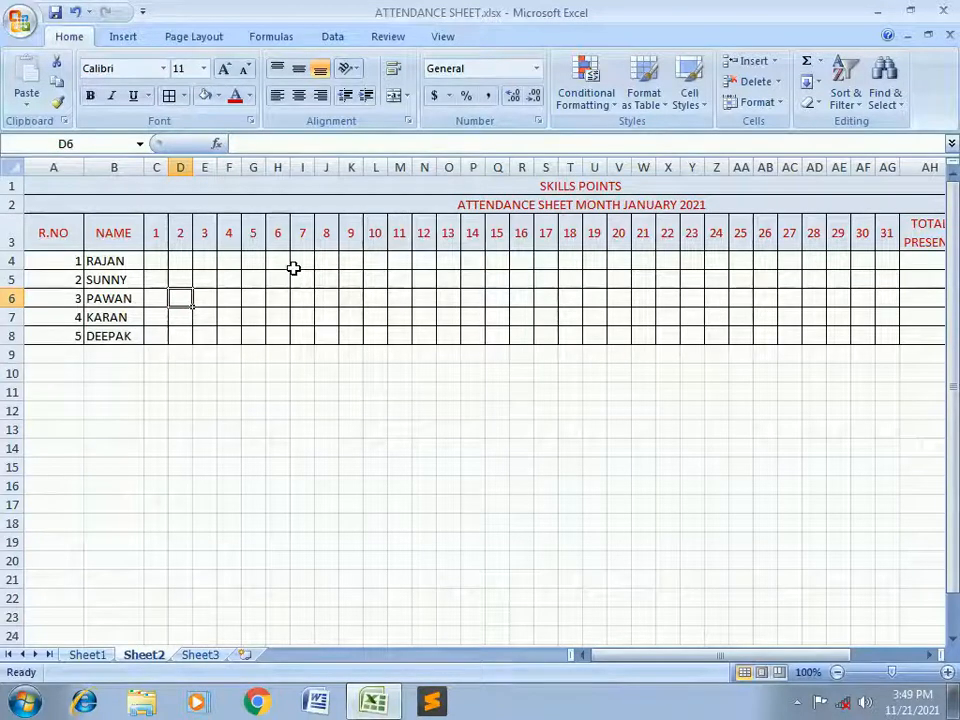
- Merge and centre the day 7 cells I4:I8 and enter SUNDAY in the merged cell
{"action": "left_click", "coordinate": [564, 208]}
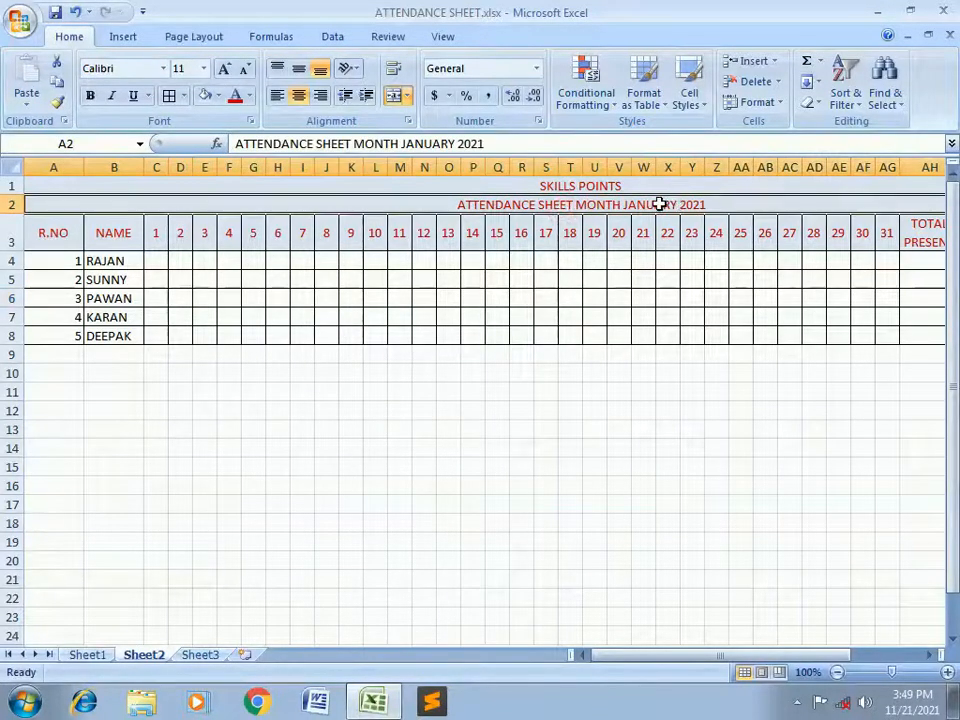
{"action": "left_click", "coordinate": [302, 259]}
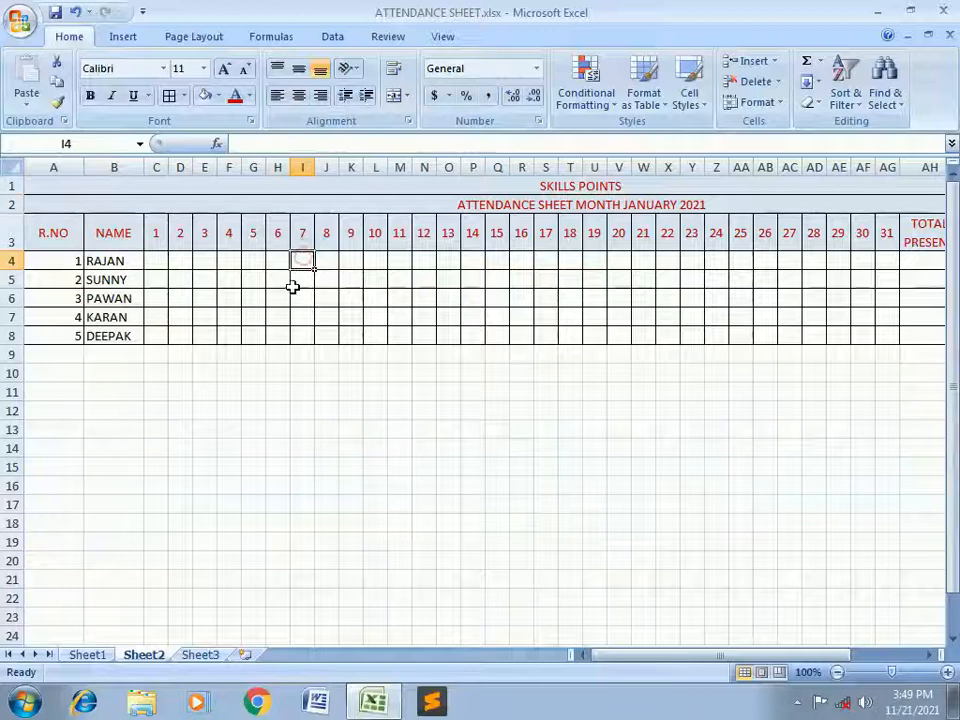
{"action": "key", "text": "Down"}
{"action": "key", "text": "Down"}
{"action": "left_click_drag", "start_coordinate": [302, 268], "coordinate": [302, 326]}
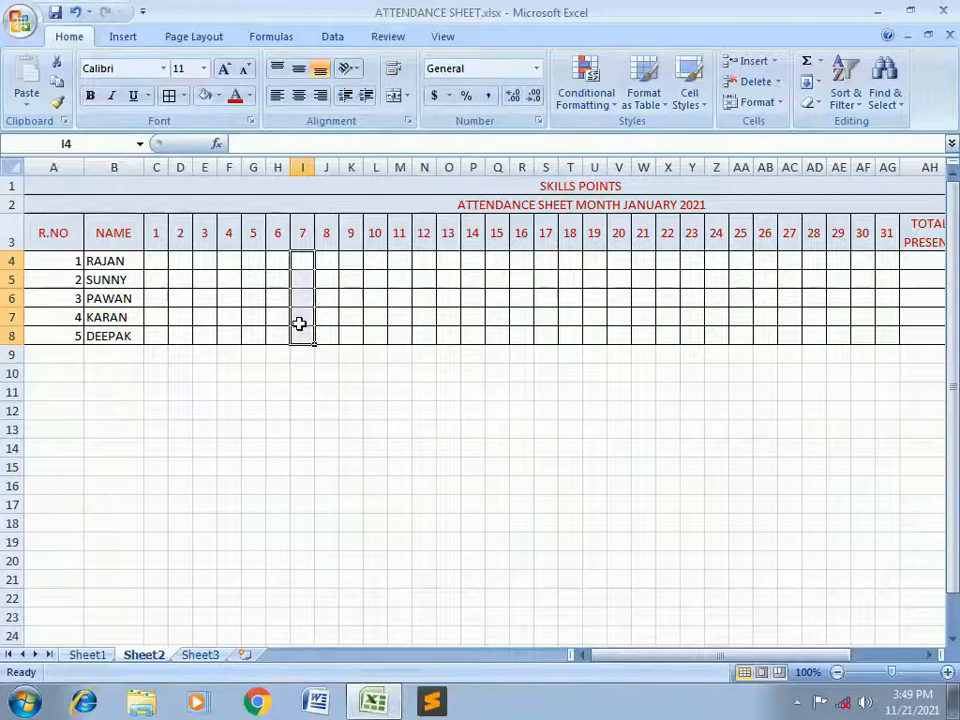
{"action": "left_click", "coordinate": [396, 96]}
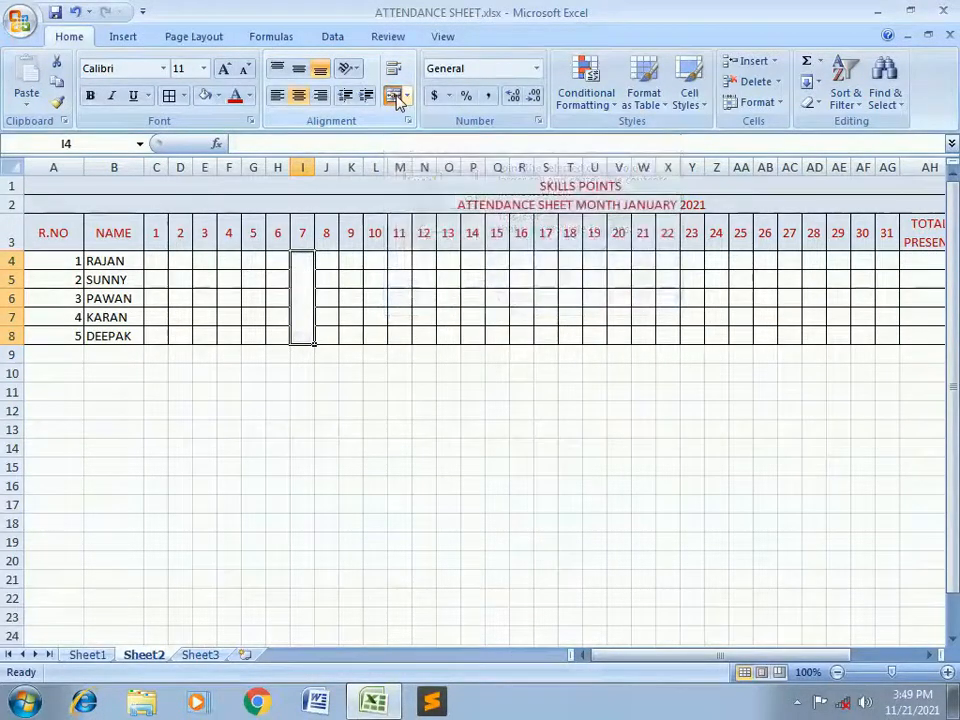
{"action": "type", "text": "SUNDAY"}
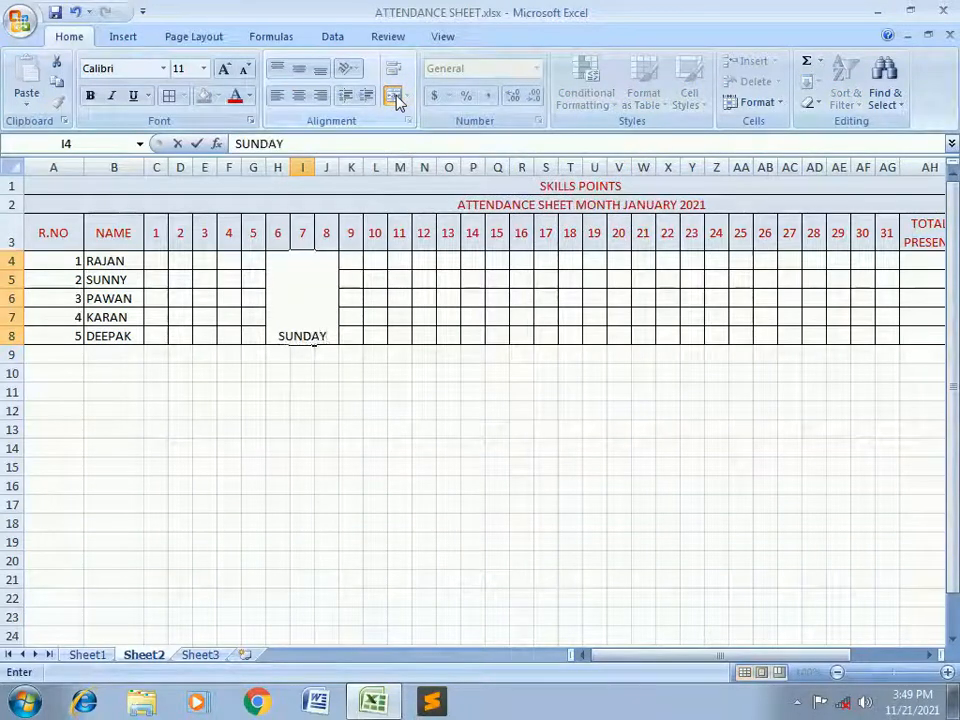
{"action": "key", "text": "Return"}
- Set the orientation of the SUNDAY text in the merged day 7 cell to Vertical Text
{"action": "key", "text": "Up"}
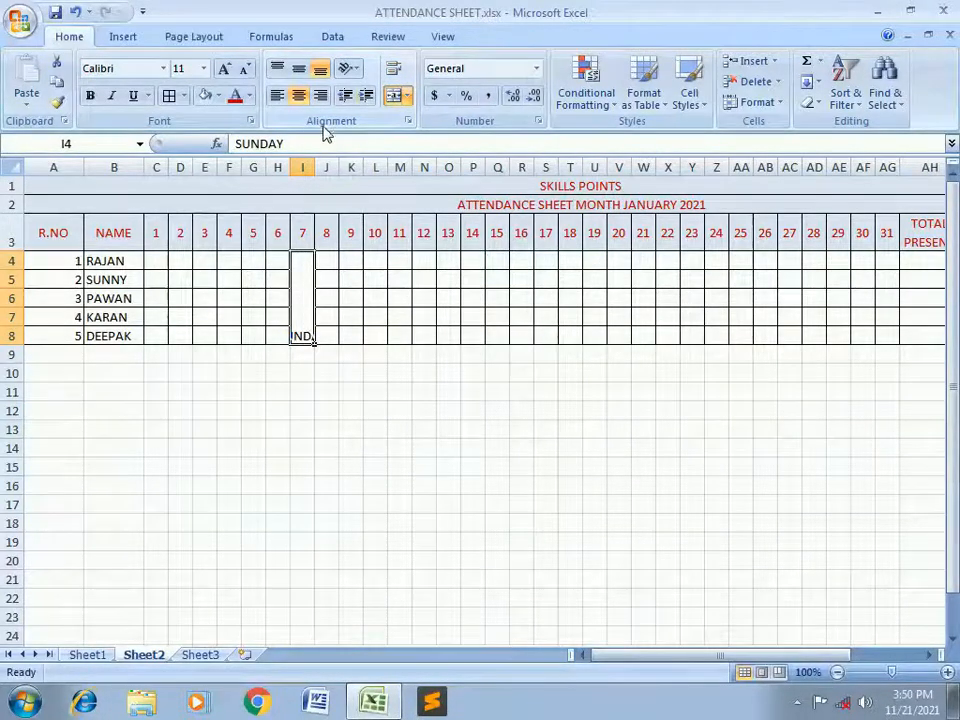
{"action": "left_click", "coordinate": [350, 68]}
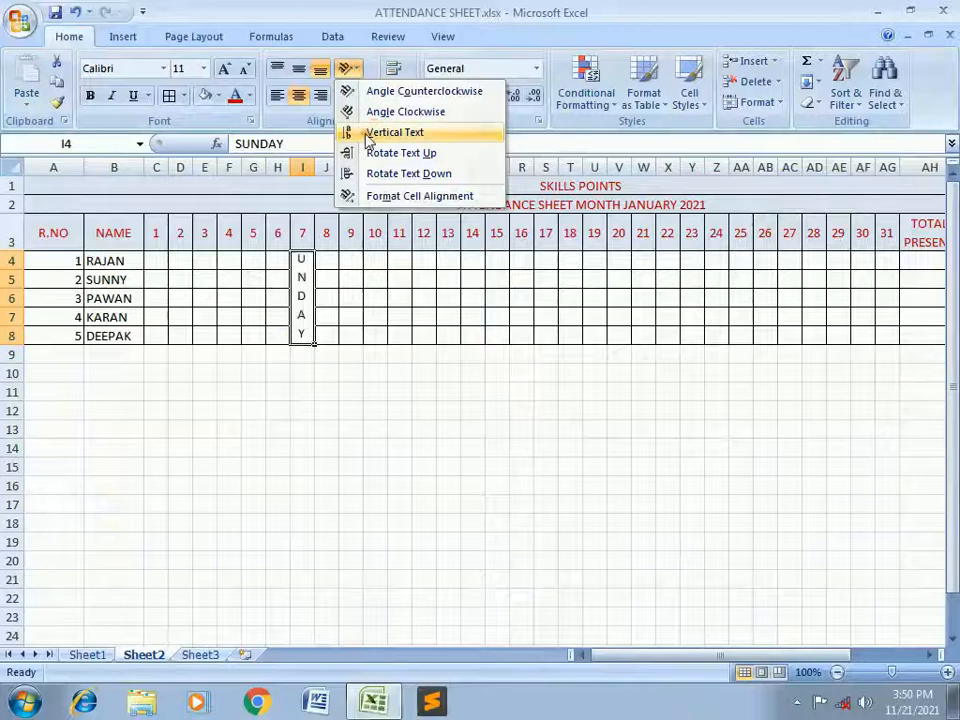
{"action": "left_click", "coordinate": [368, 138]}
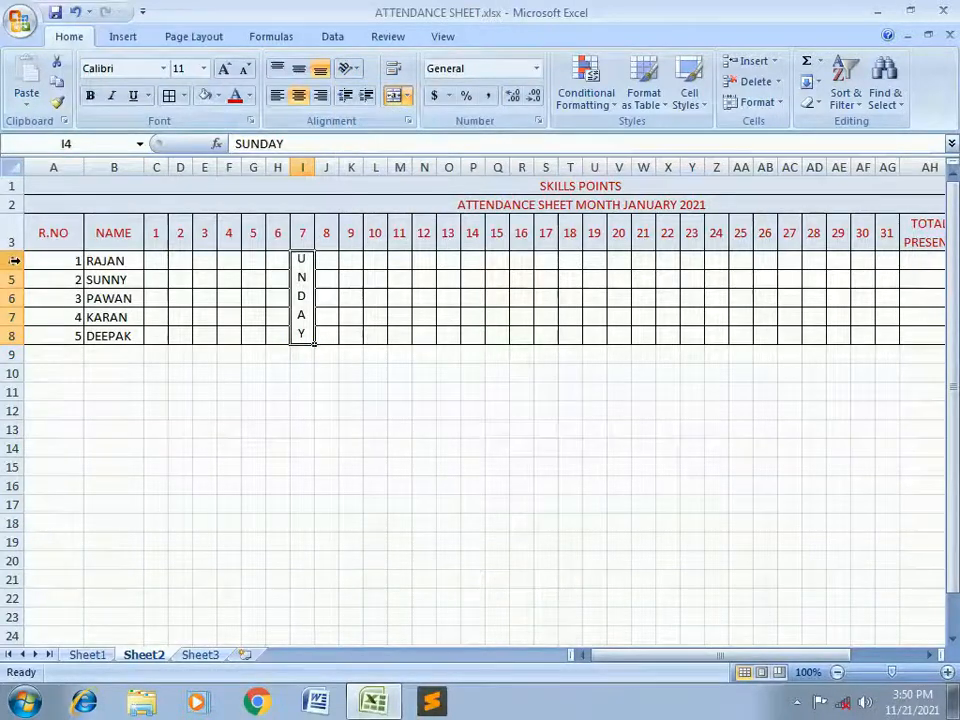
- Increase the height of student rows 4 to 8 equally so the whole vertical word SUNDAY fits
{"action": "left_click_drag", "start_coordinate": [10, 261], "coordinate": [9, 336]}
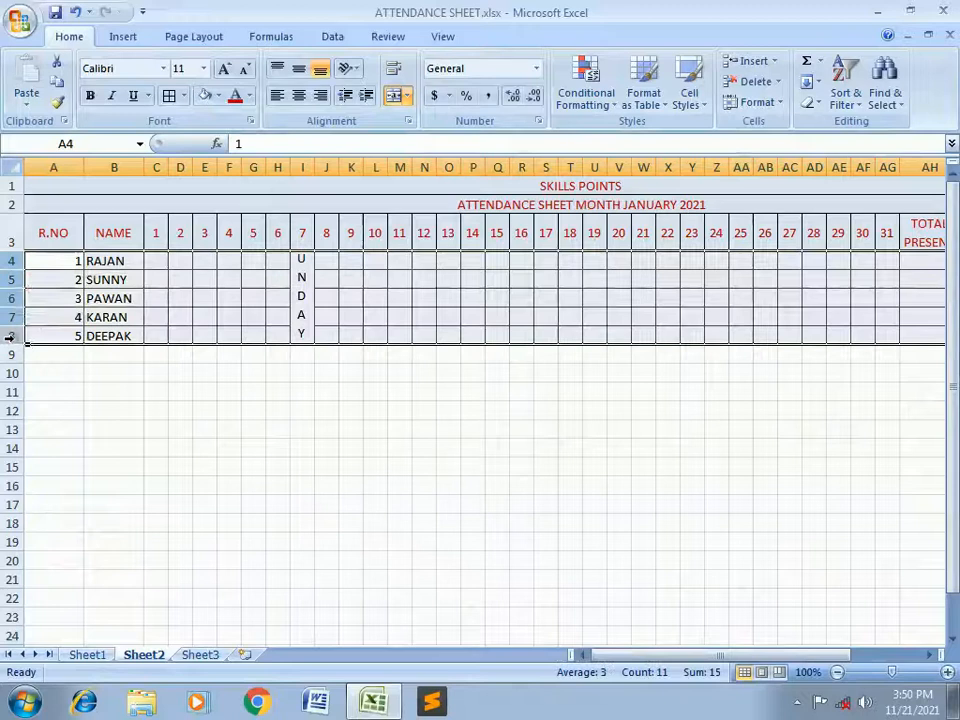
{"action": "right_click", "coordinate": [12, 338]}
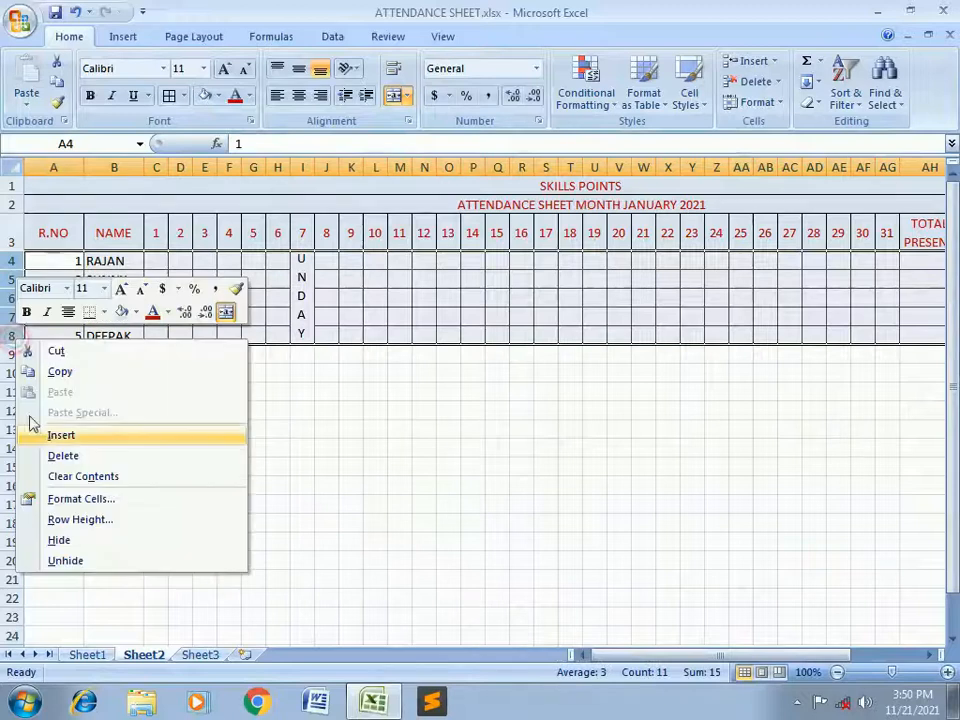
{"action": "left_click", "coordinate": [9, 321]}
{"action": "left_click_drag", "start_coordinate": [9, 328], "coordinate": [9, 336]}
- Give the merged SUNDAY cell under day 7 a dark red Accent 2 fill and a yellow font colour
{"action": "left_click", "coordinate": [305, 329]}
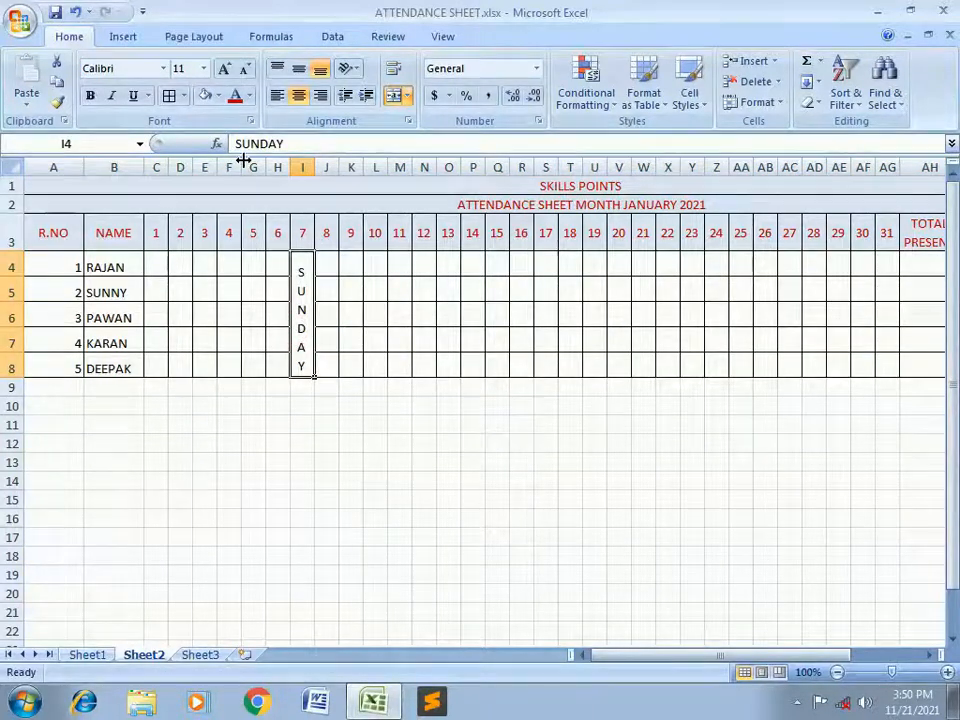
{"action": "left_click", "coordinate": [218, 97]}
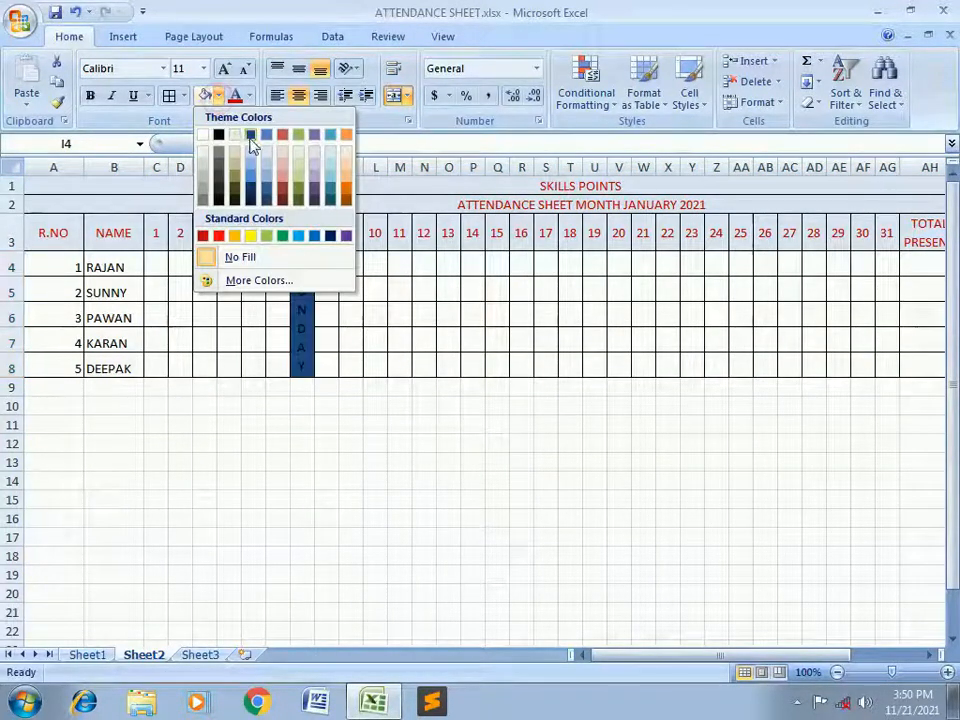
{"action": "left_click", "coordinate": [282, 189]}
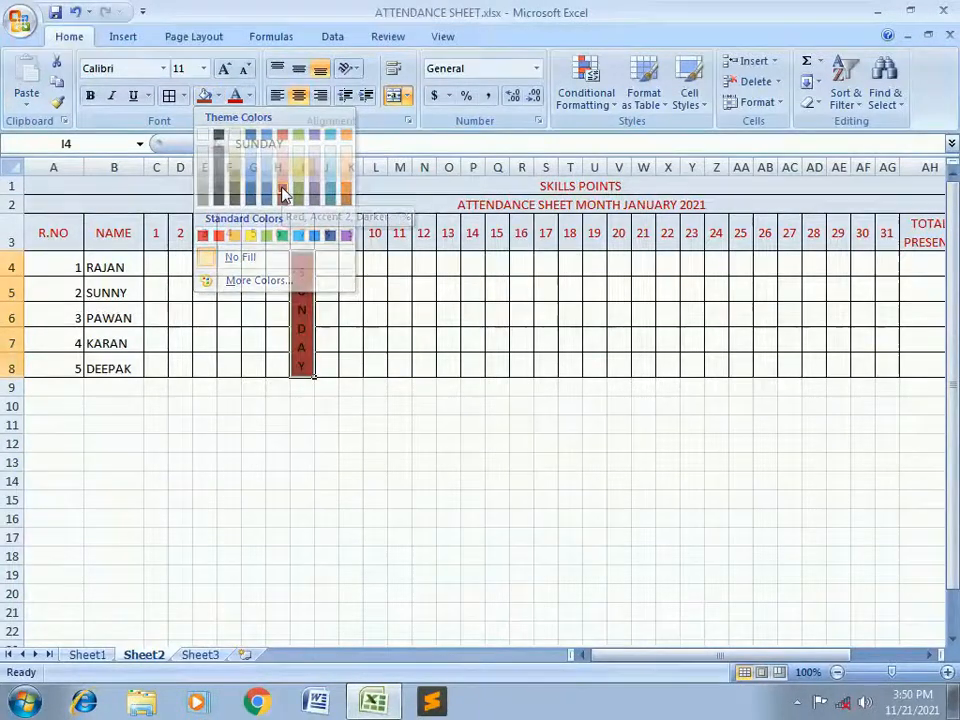
{"action": "left_click", "coordinate": [249, 100]}
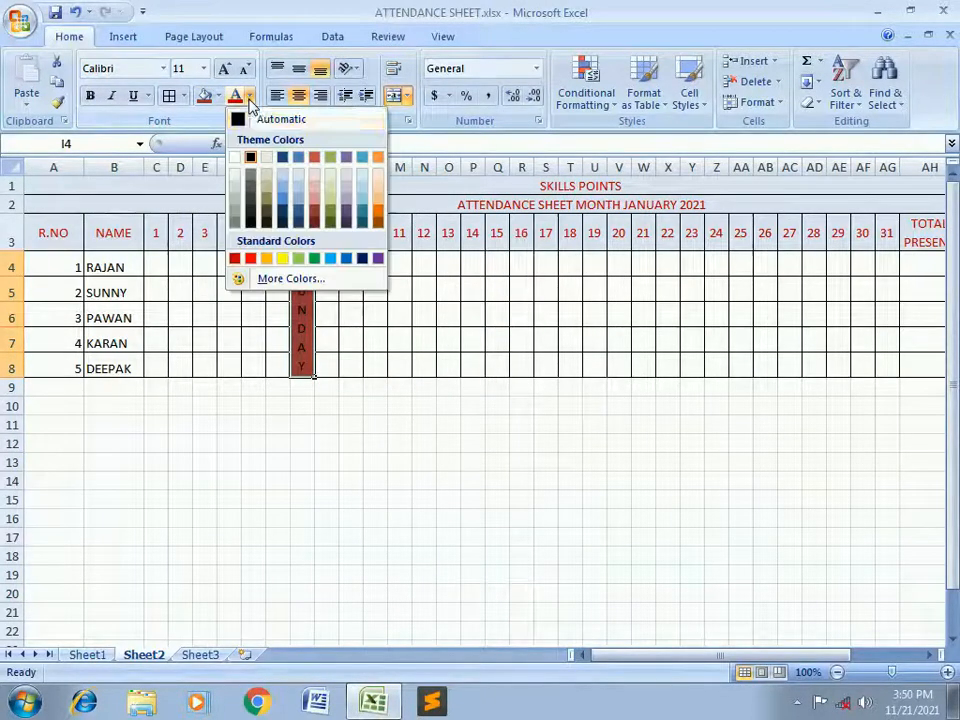
{"action": "left_click", "coordinate": [283, 258]}
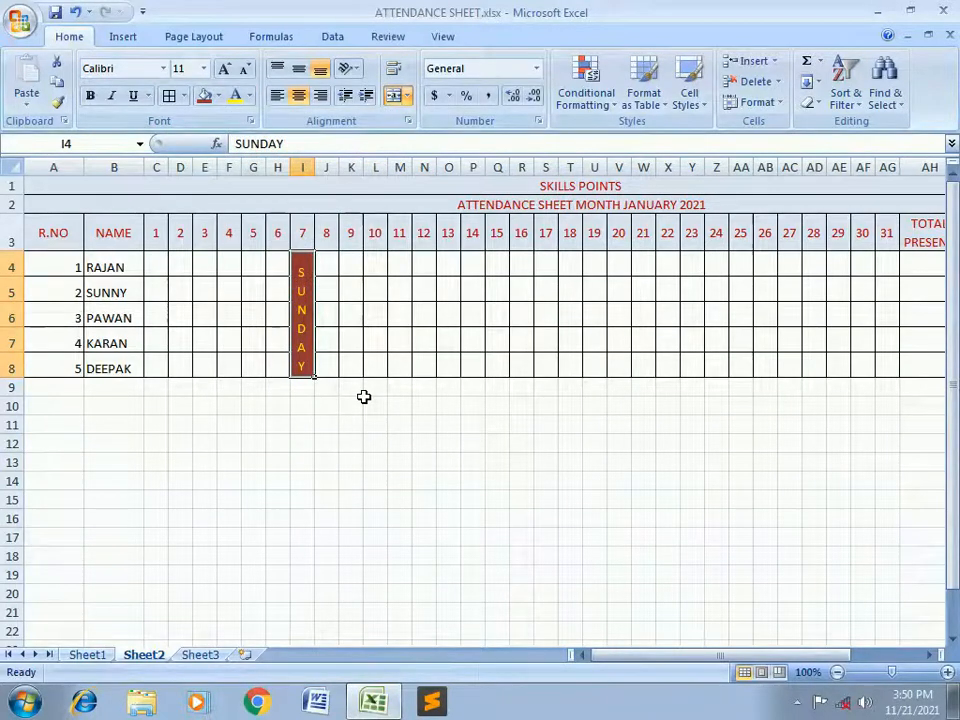
- Copy the SUNDAY block from day 7 to the columns for days 14, 21 and 28, starting in row 4
{"action": "key", "text": "ctrl+c"}
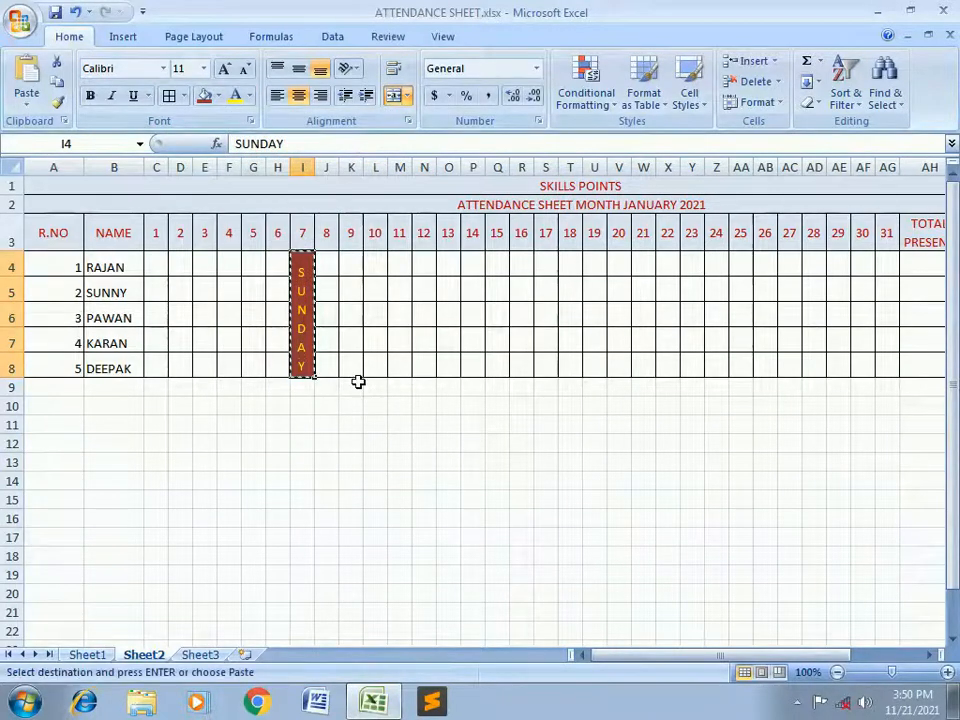
{"action": "left_click", "coordinate": [471, 263]}
{"action": "key", "text": "ctrl+v"}
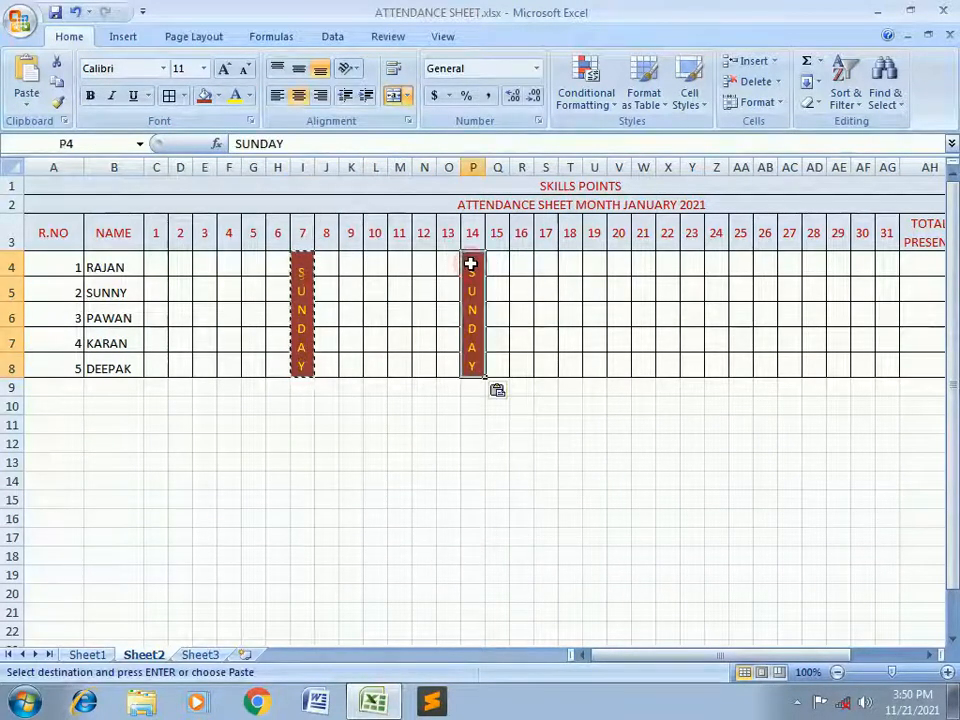
{"action": "left_click", "coordinate": [641, 262]}
{"action": "key", "text": "ctrl+v"}
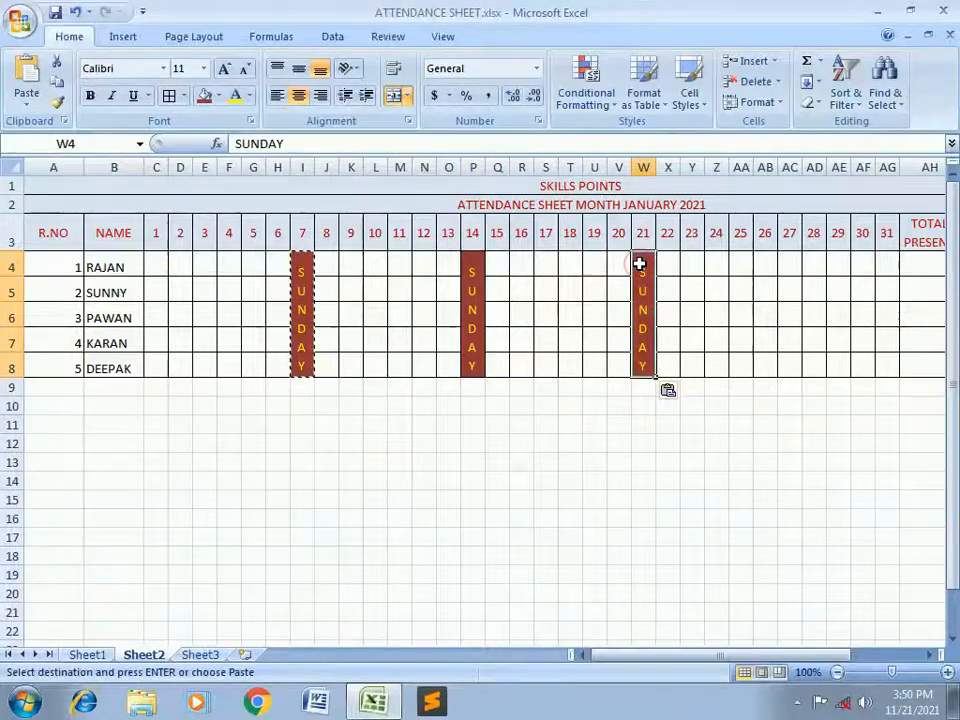
{"action": "left_click", "coordinate": [816, 260]}
{"action": "key", "text": "ctrl+v"}
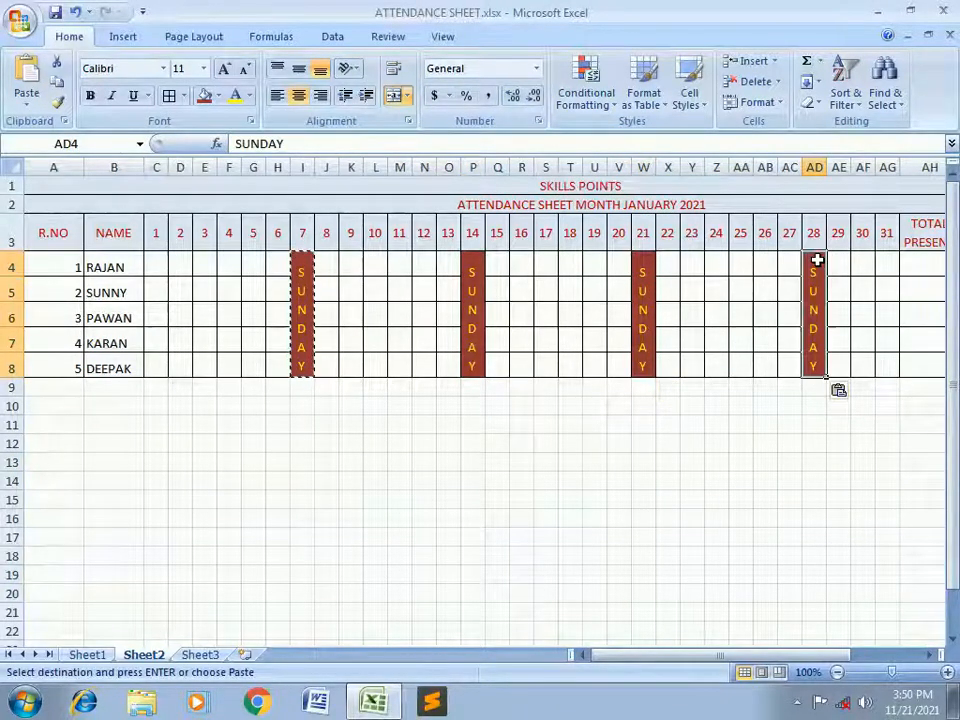
{"action": "left_click", "coordinate": [745, 408]}
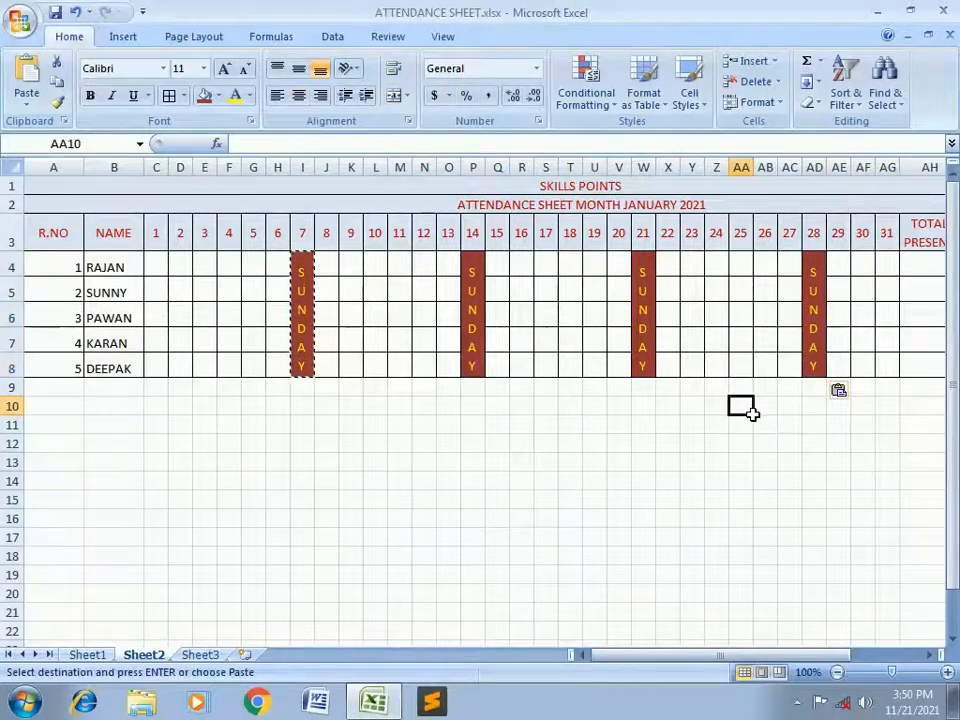
{"action": "key", "text": "Escape"}
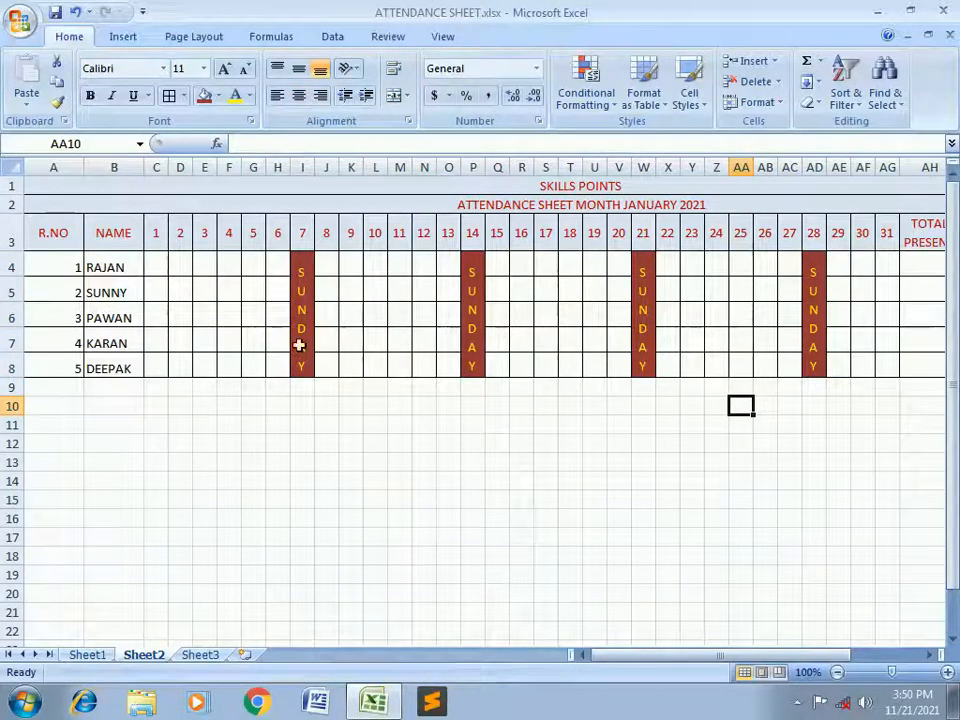
- Review the first student's cells under TOTAL PRESENT, TOTAL ABSENT, TOTAL LEAVES and TOTAL DAYS in row 4
{"action": "left_click_drag", "start_coordinate": [612, 655], "coordinate": [680, 662]}
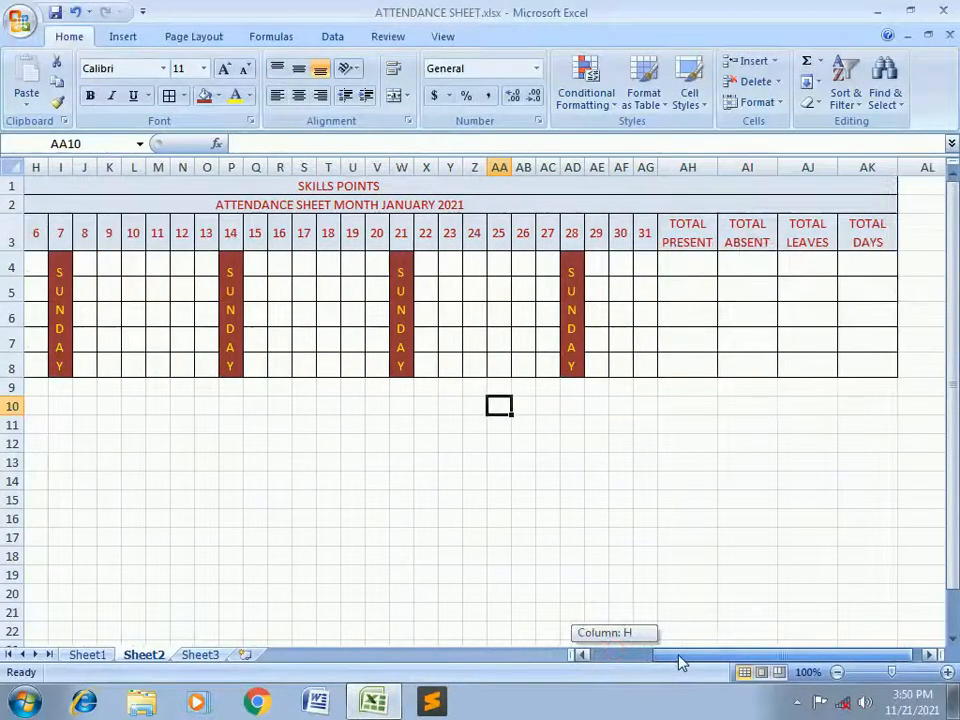
{"action": "mouse_move", "coordinate": [680, 662]}
{"action": "left_mouse_down"}
{"action": "mouse_move", "coordinate": [598, 656]}
{"action": "mouse_move", "coordinate": [664, 655]}
{"action": "left_mouse_up"}
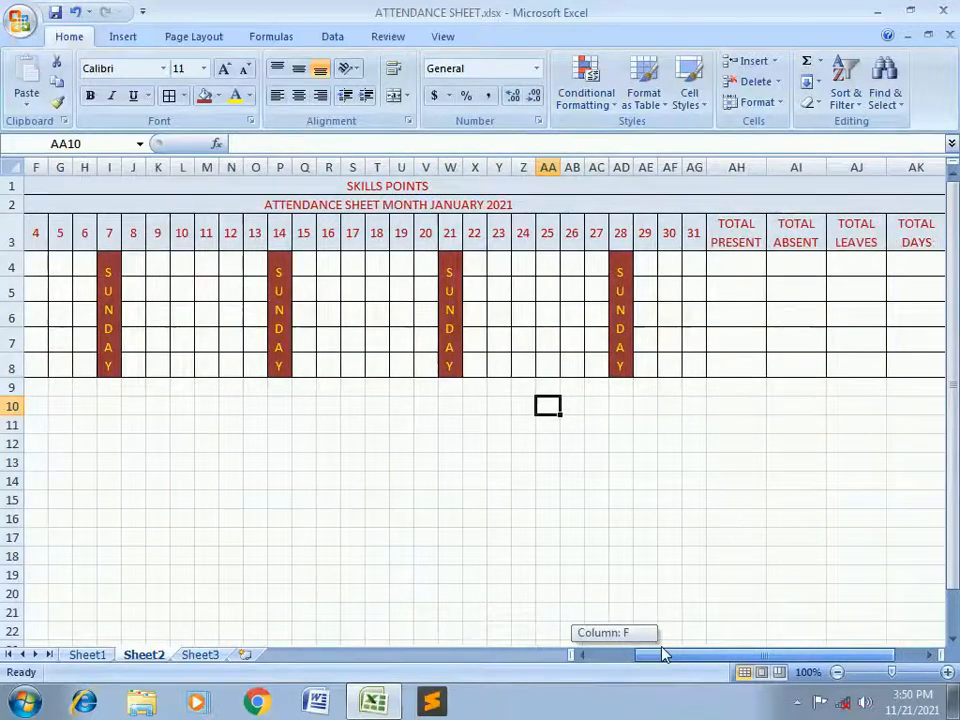
{"action": "left_click", "coordinate": [716, 268]}
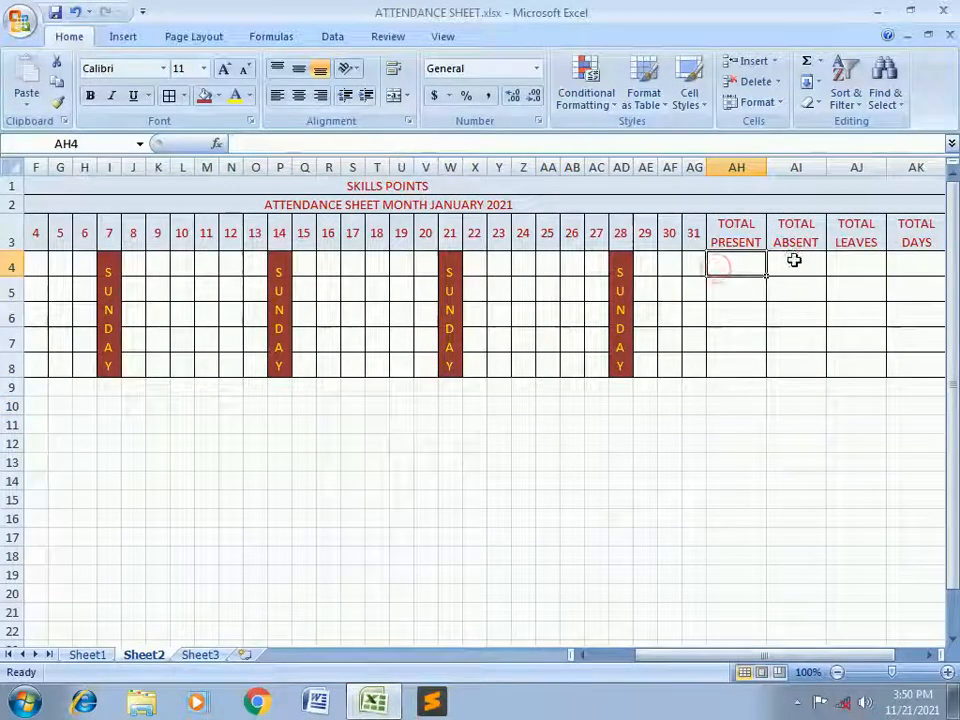
{"action": "left_click", "coordinate": [794, 260]}
{"action": "left_click", "coordinate": [861, 266]}
{"action": "left_click", "coordinate": [911, 259]}
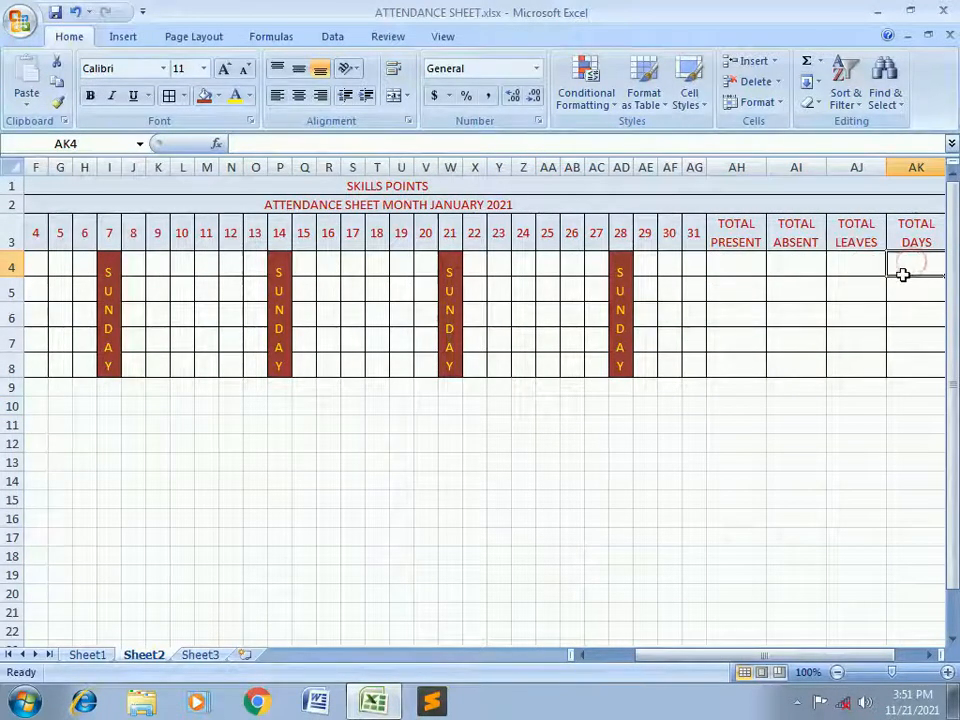
{"action": "left_click", "coordinate": [729, 262]}
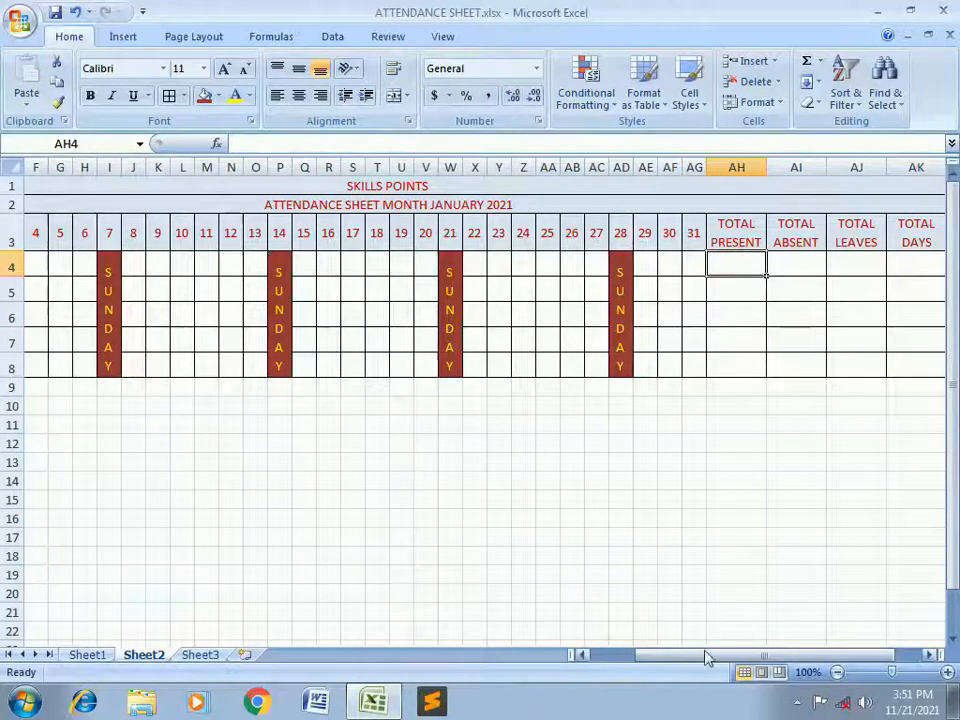
- Mark the first student present on day 1 by entering P in cell C4
{"action": "left_click_drag", "start_coordinate": [705, 657], "coordinate": [698, 652]}
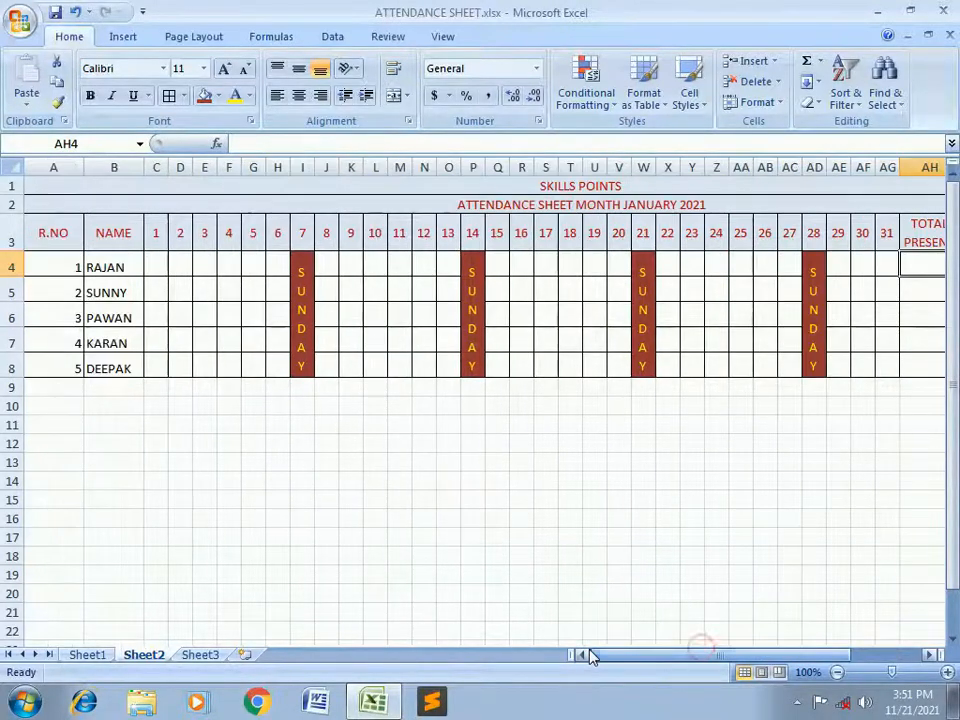
{"action": "left_click", "coordinate": [163, 268]}
{"action": "type", "text": "P"}
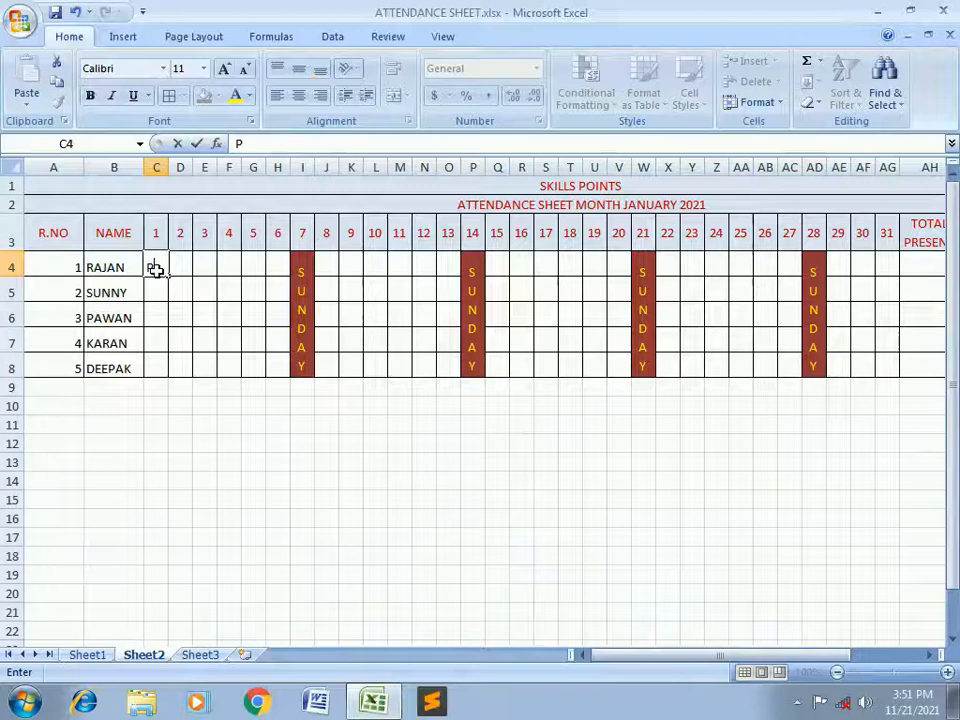
{"action": "key", "text": "Tab"}
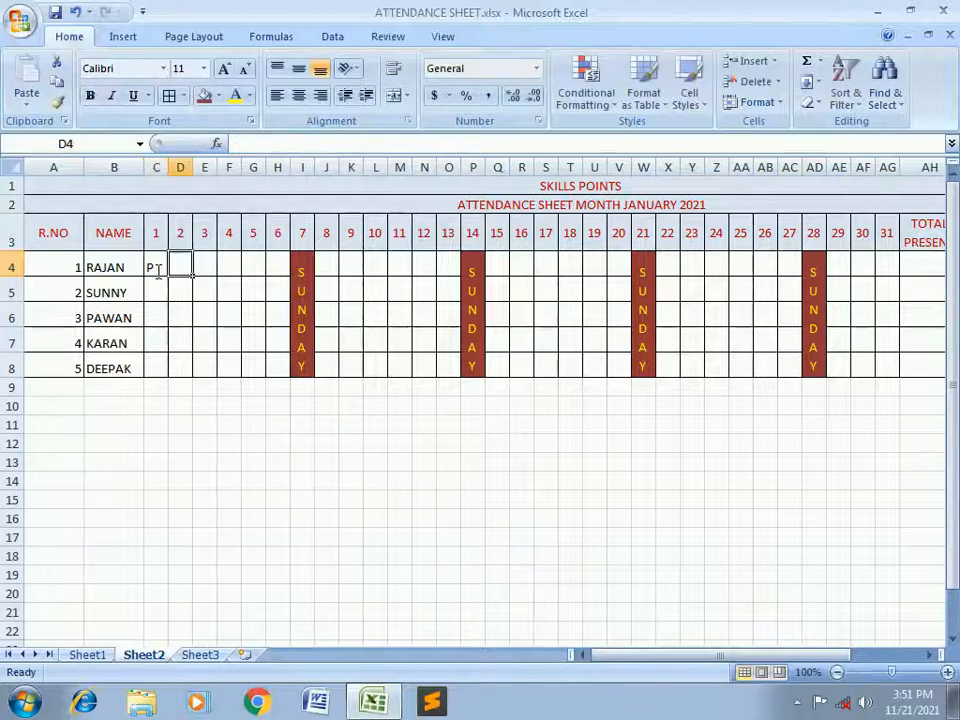
- Enter 1 as the first student's total present in AH4 and mark day 2 with P in D4
{"action": "left_click", "coordinate": [838, 673]}
{"action": "left_click", "coordinate": [838, 673]}
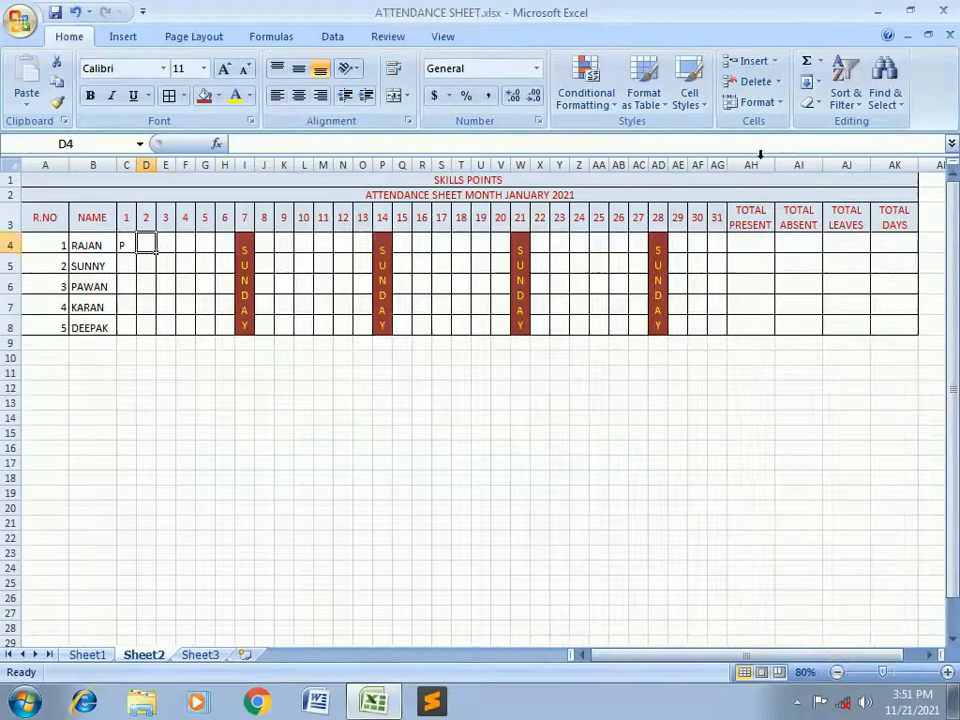
{"action": "left_click", "coordinate": [754, 240]}
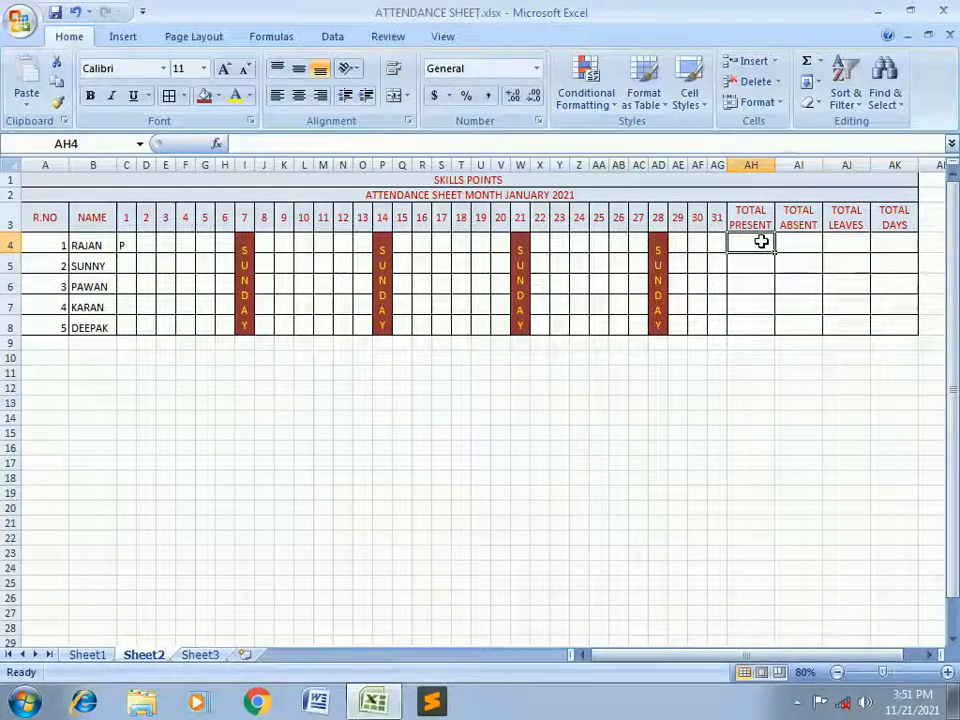
{"action": "key", "text": "Tab"}
{"action": "key", "text": "Left"}
{"action": "key", "text": "Left"}
{"action": "key", "text": "Left"}
{"action": "key", "text": "Left"}
{"action": "key", "text": "Left"}
{"action": "key", "text": "Left"}
{"action": "key", "text": "Left"}
{"action": "key", "text": "Left"}
{"action": "key", "text": "Left"}
{"action": "key", "text": "Left"}
{"action": "key", "text": "Left"}
{"action": "key", "text": "Left"}
{"action": "key", "text": "Left"}
{"action": "key", "text": "Left"}
{"action": "key", "text": "Left"}
{"action": "key", "text": "Left"}
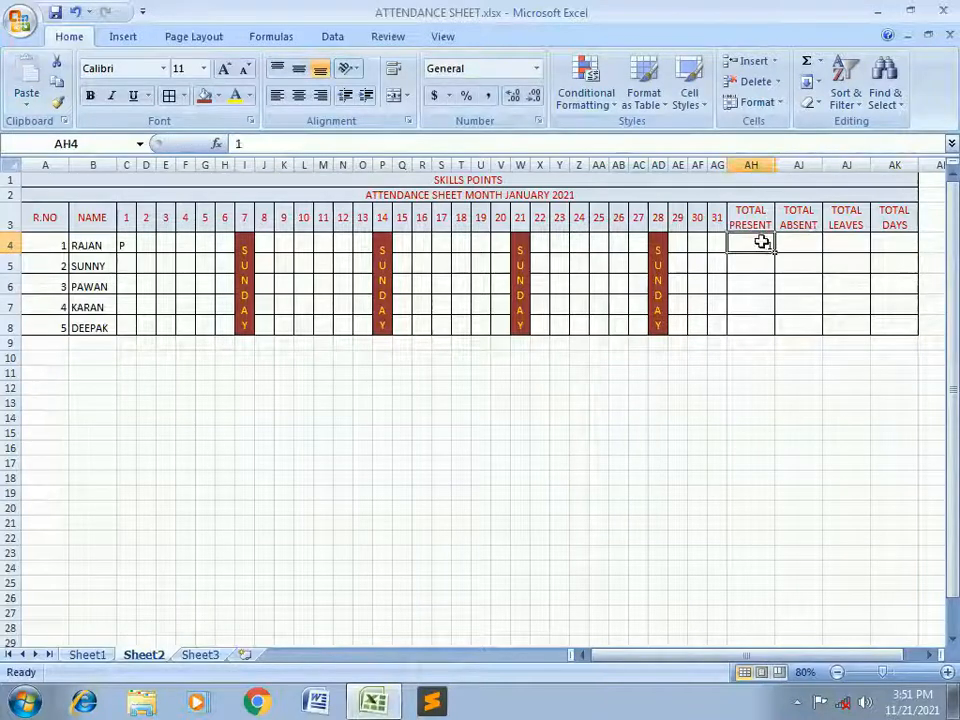
{"action": "key", "text": "Left"}
{"action": "key", "text": "Left"}
{"action": "key", "text": "Left"}
{"action": "key", "text": "Left"}
{"action": "key", "text": "Left"}
{"action": "key", "text": "Left"}
{"action": "key", "text": "Left"}
{"action": "key", "text": "Left"}
{"action": "key", "text": "Left"}
{"action": "key", "text": "Left"}
{"action": "key", "text": "Left"}
{"action": "key", "text": "Left"}
{"action": "key", "text": "Left"}
{"action": "key", "text": "Left"}
{"action": "key", "text": "Left"}
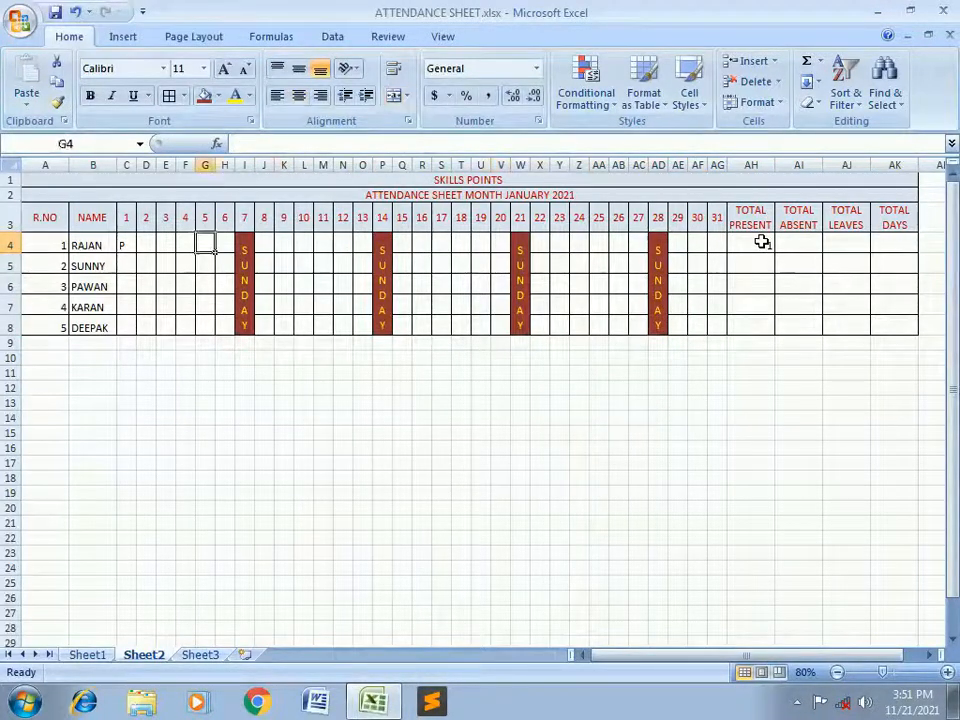
{"action": "type", "text": "P"}
- Set the first student's total present in AH4 to 2 by hand
{"action": "key", "text": "Right"}
{"action": "key", "text": "Right"}
{"action": "key", "text": "Right"}
{"action": "key", "text": "Right"}
{"action": "key", "text": "Right"}
{"action": "key", "text": "Right"}
{"action": "key", "text": "Right"}
{"action": "key", "text": "Right"}
{"action": "key", "text": "Right"}
{"action": "key", "text": "Right"}
{"action": "key", "text": "Right"}
{"action": "key", "text": "Right"}
{"action": "key", "text": "Right"}
{"action": "key", "text": "Right"}
{"action": "key", "text": "Right"}
{"action": "key", "text": "Right"}
{"action": "key", "text": "Right"}
{"action": "key", "text": "Right"}
{"action": "key", "text": "Right"}
{"action": "key", "text": "Right"}
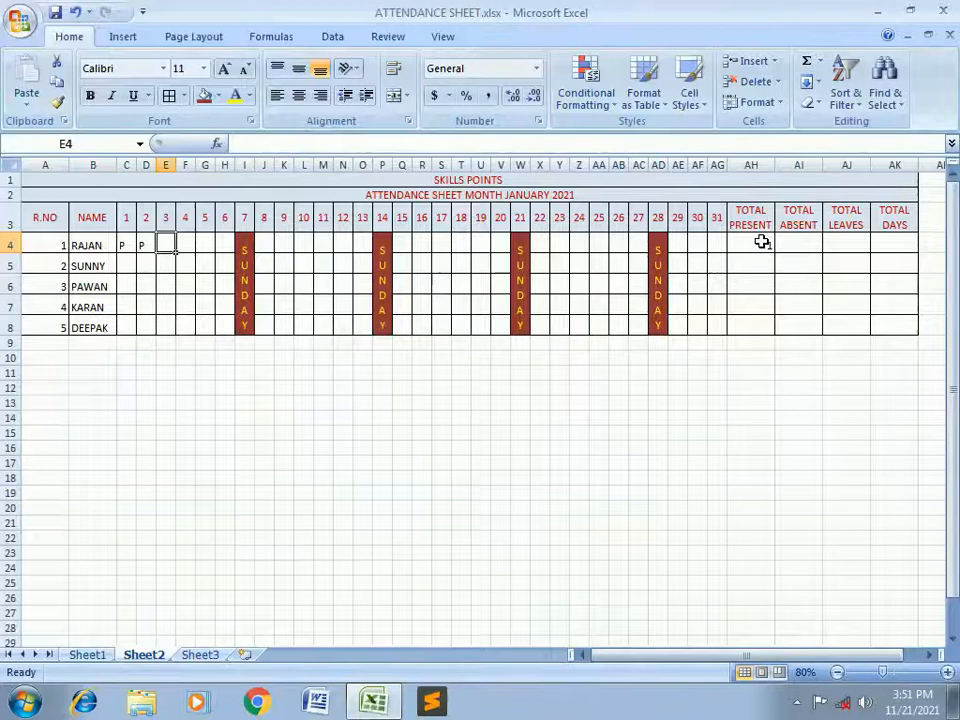
{"action": "key", "text": "Right"}
{"action": "key", "text": "Right"}
{"action": "key", "text": "Right"}
{"action": "key", "text": "Right"}
{"action": "key", "text": "Right"}
{"action": "key", "text": "Right"}
{"action": "key", "text": "Right"}
{"action": "key", "text": "Right"}
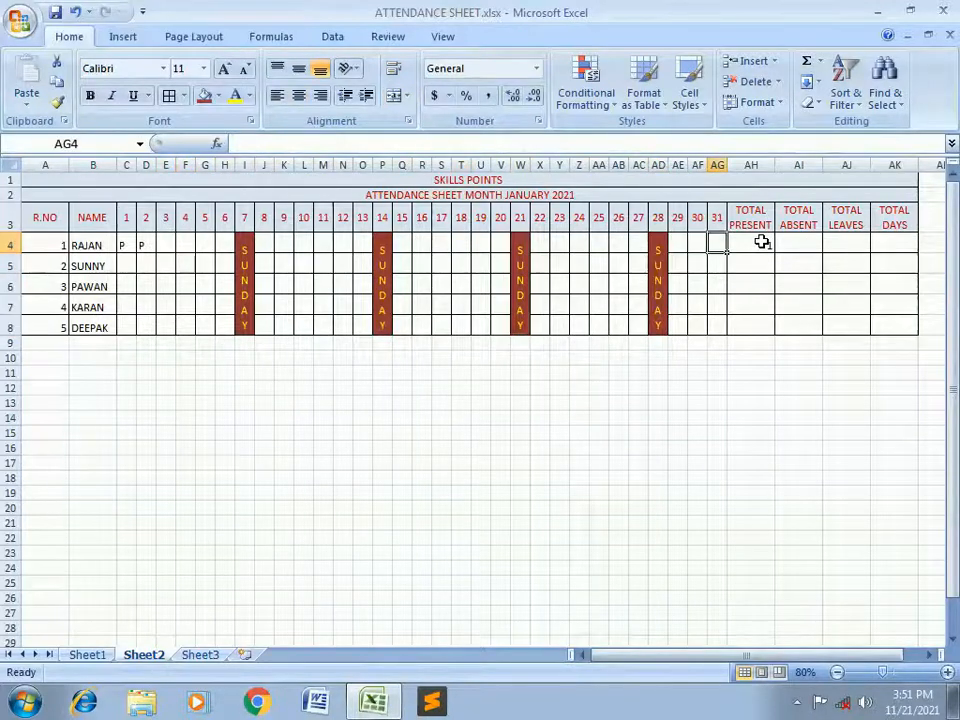
{"action": "type", "text": "2"}
{"action": "key", "text": "Return"}
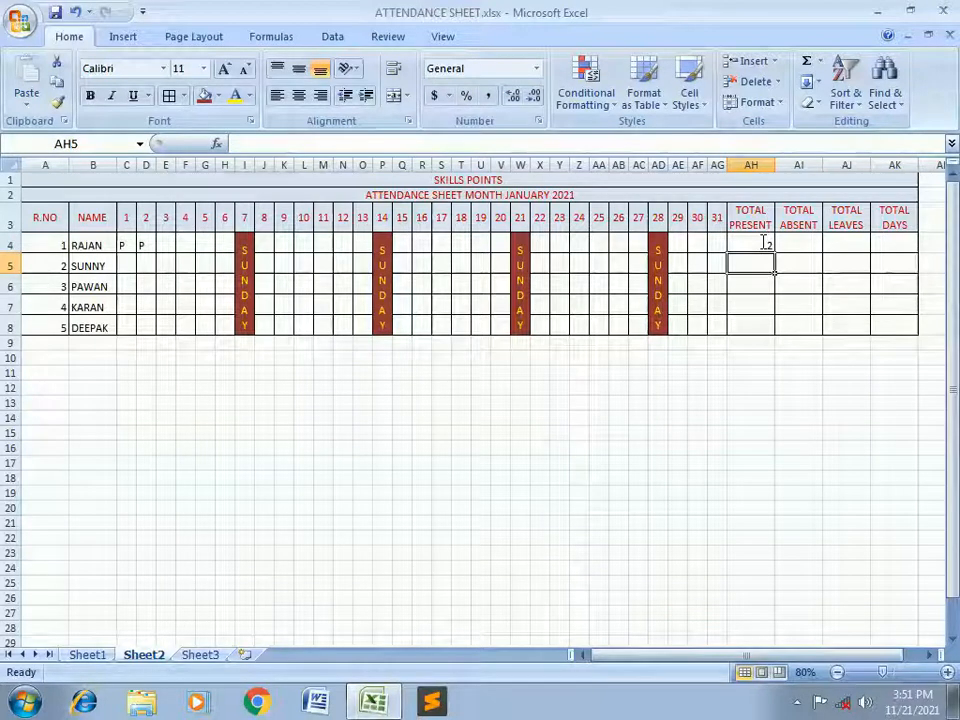
- Clear the manually entered total from cell AH4
{"action": "left_click", "coordinate": [763, 243]}
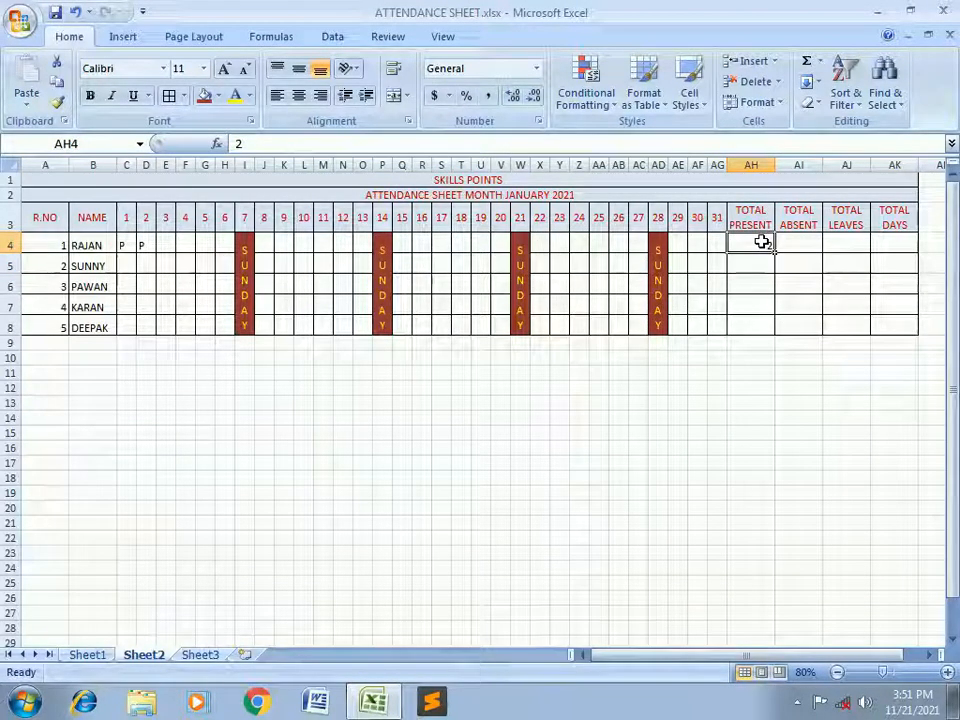
{"action": "key", "text": "Left"}
{"action": "key", "text": "Right"}
{"action": "key", "text": "Delete"}
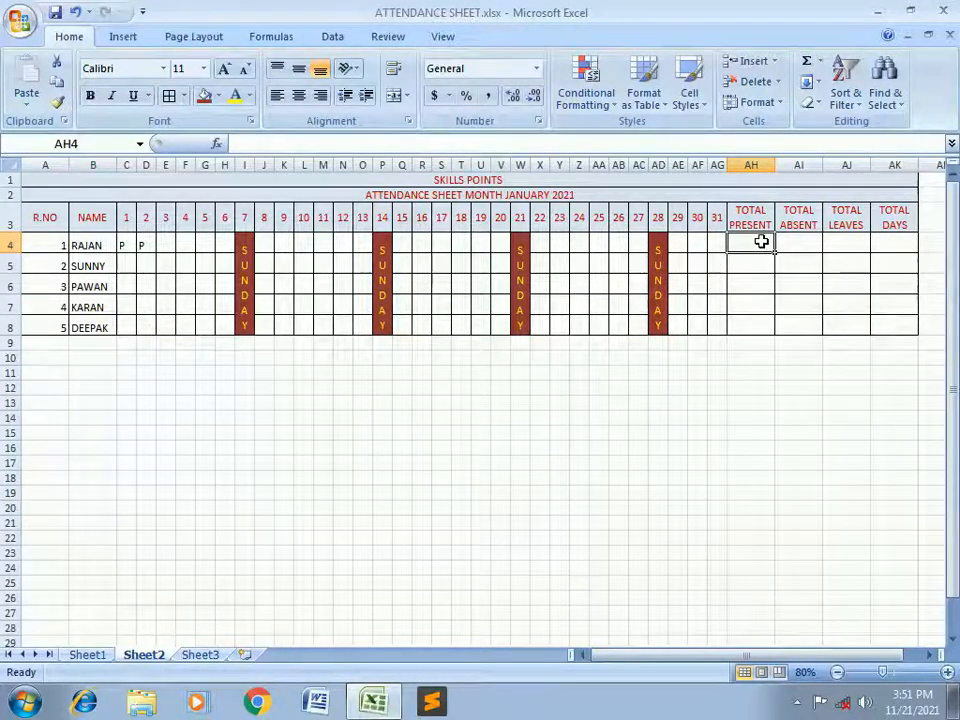
- Enter the formula =COUNTIF(C4:AG8,"P") in AH4 under TOTAL PRESENT
{"action": "type", "text": "=SO"}
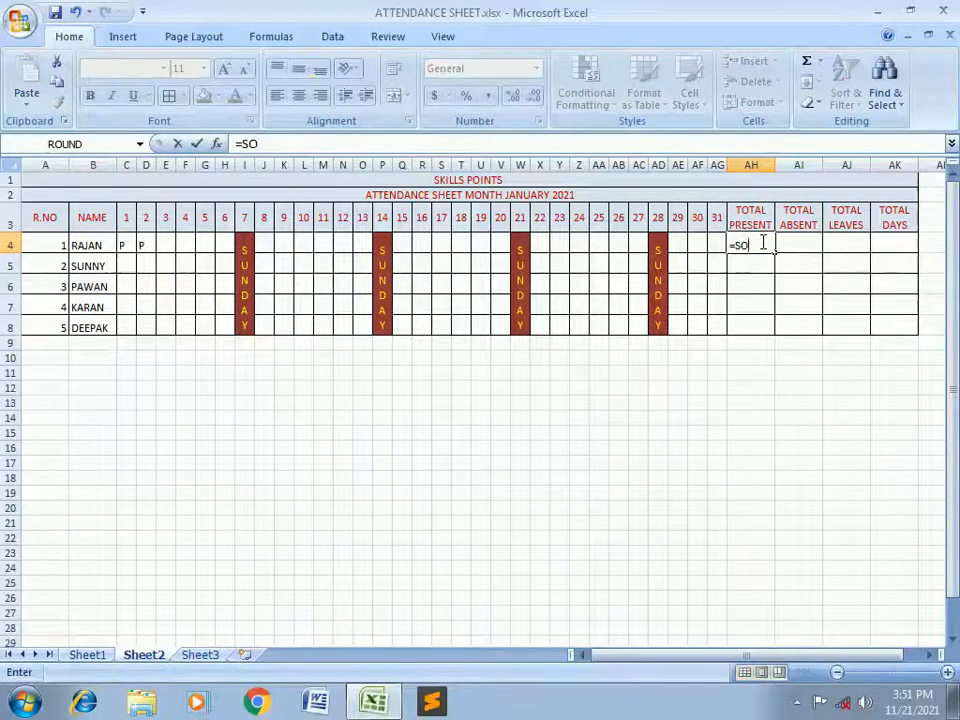
{"action": "type", "text": "s"}
{"action": "key", "text": "BackSpace"}
{"action": "type", "text": "countif"}
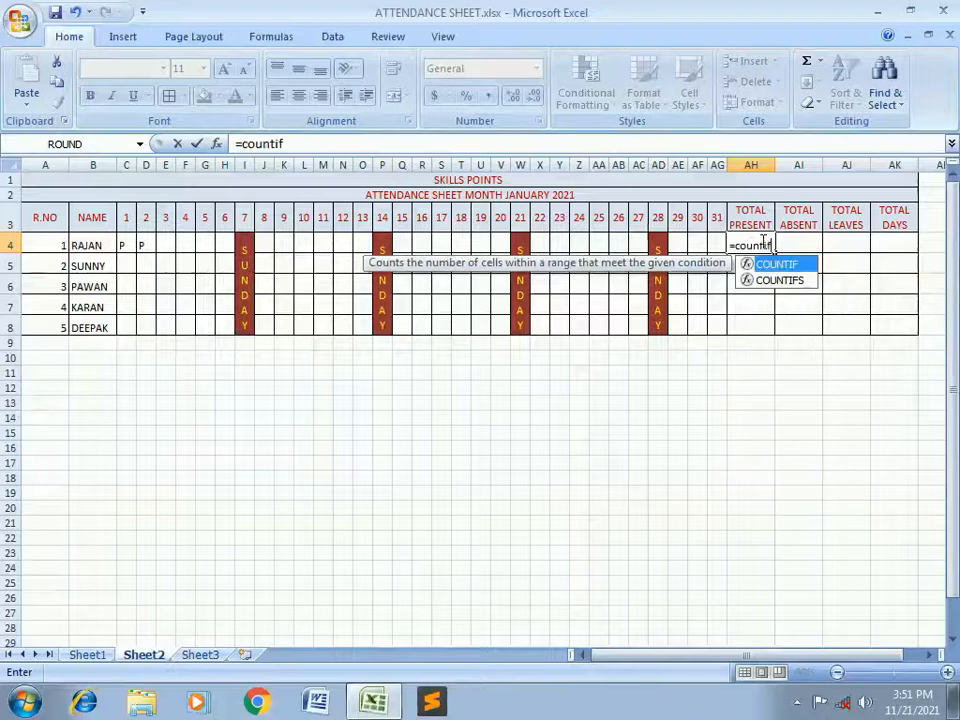
{"action": "type", "text": "("}
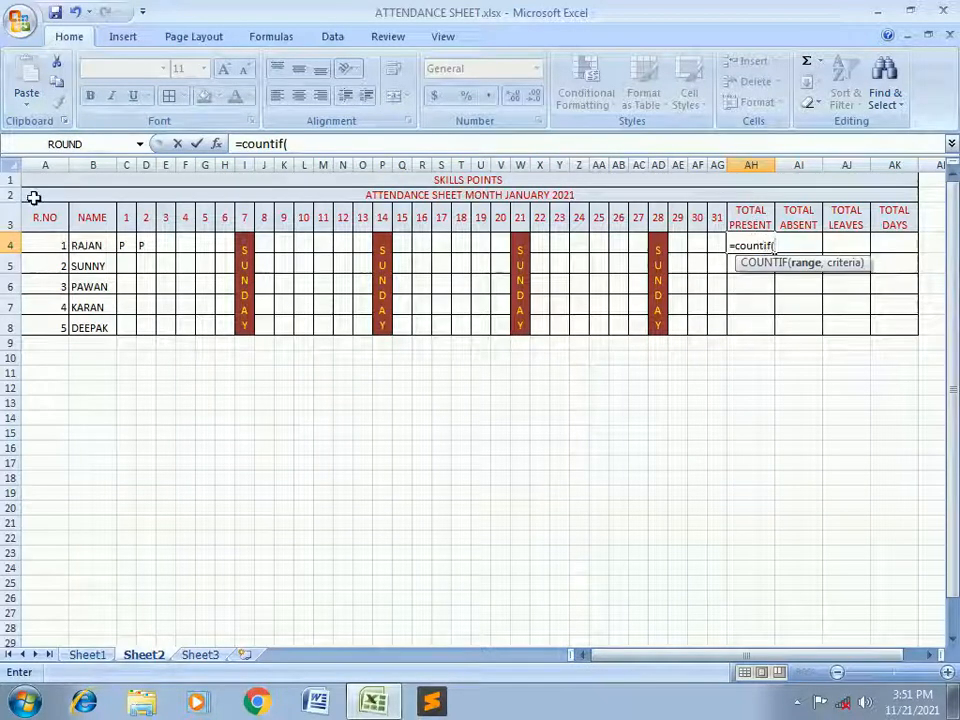
{"action": "left_click_drag", "start_coordinate": [128, 246], "coordinate": [722, 246]}
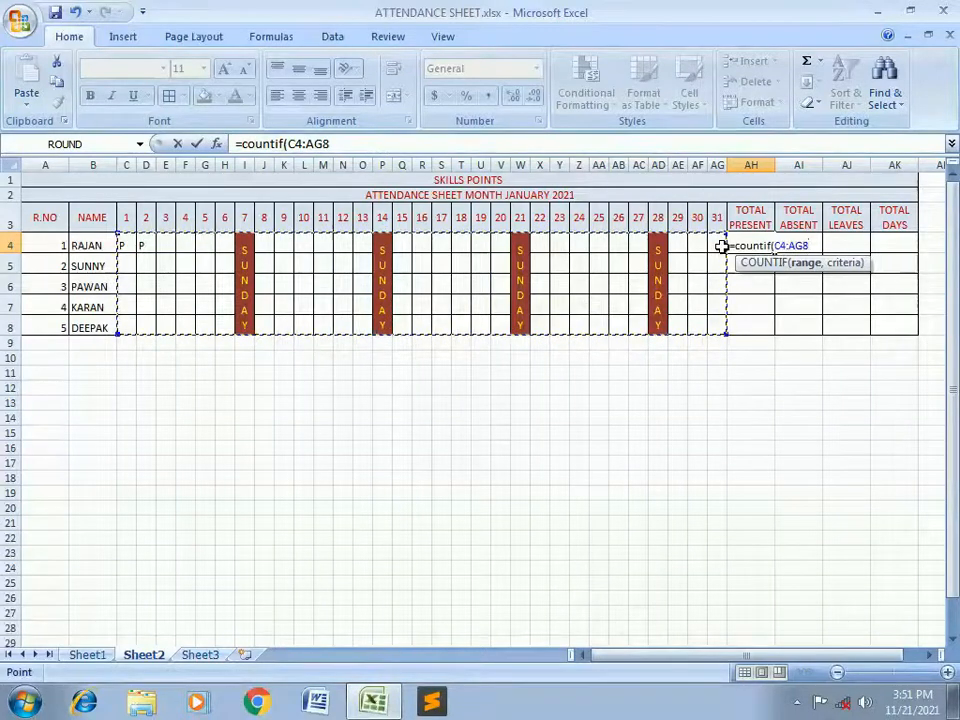
{"action": "type", "text": ",P\""}
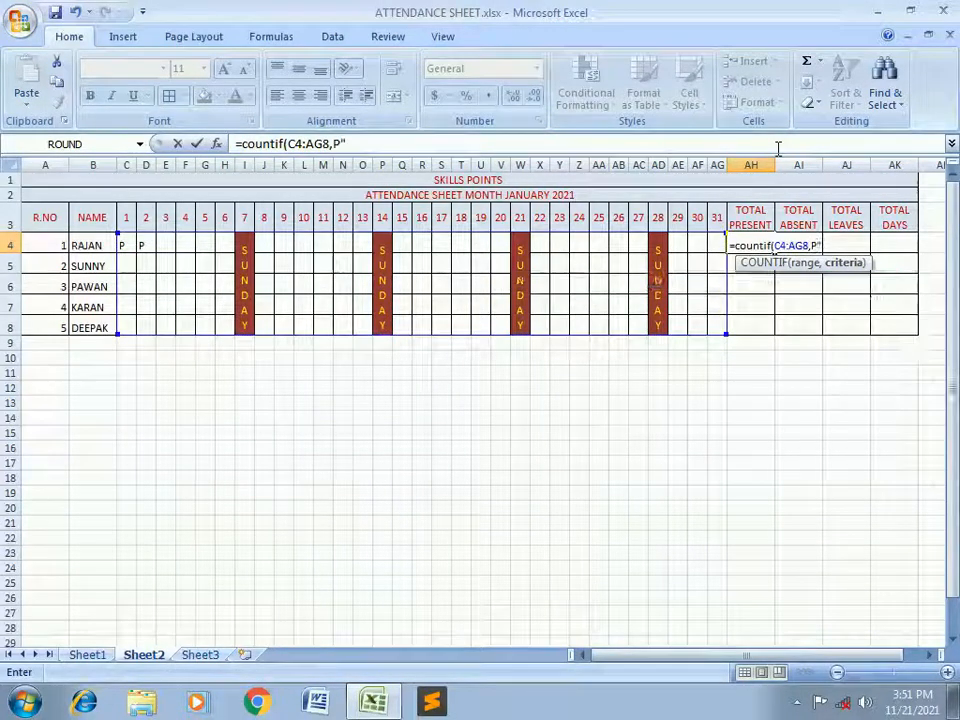
{"action": "key", "text": "BackSpace"}
{"action": "key", "text": "BackSpace"}
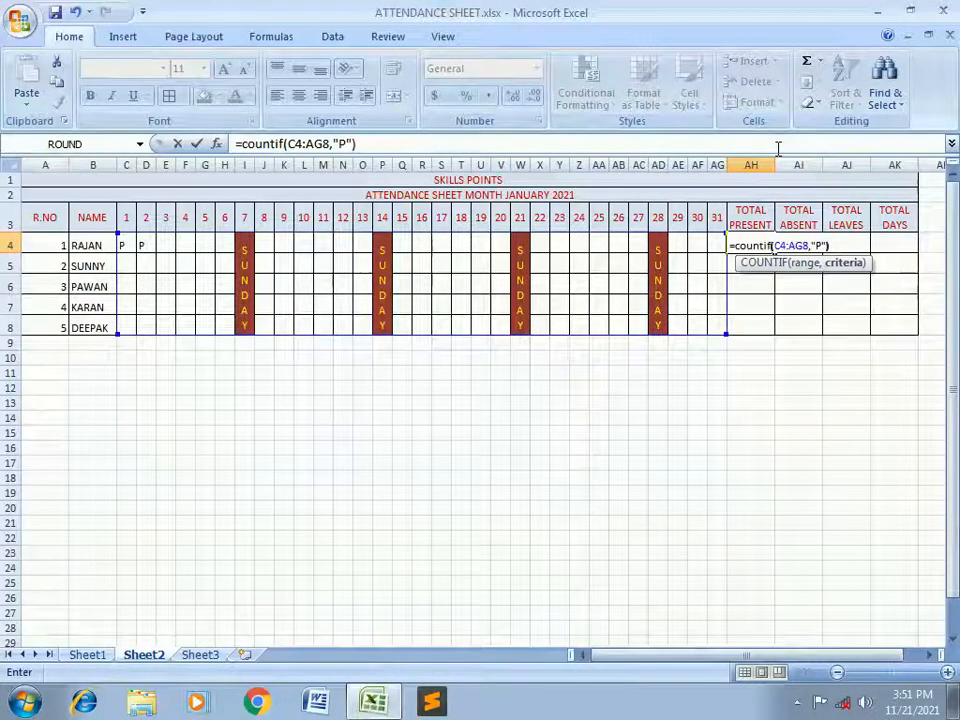
{"action": "key", "text": "Return"}
{"action": "key", "text": "Up"}
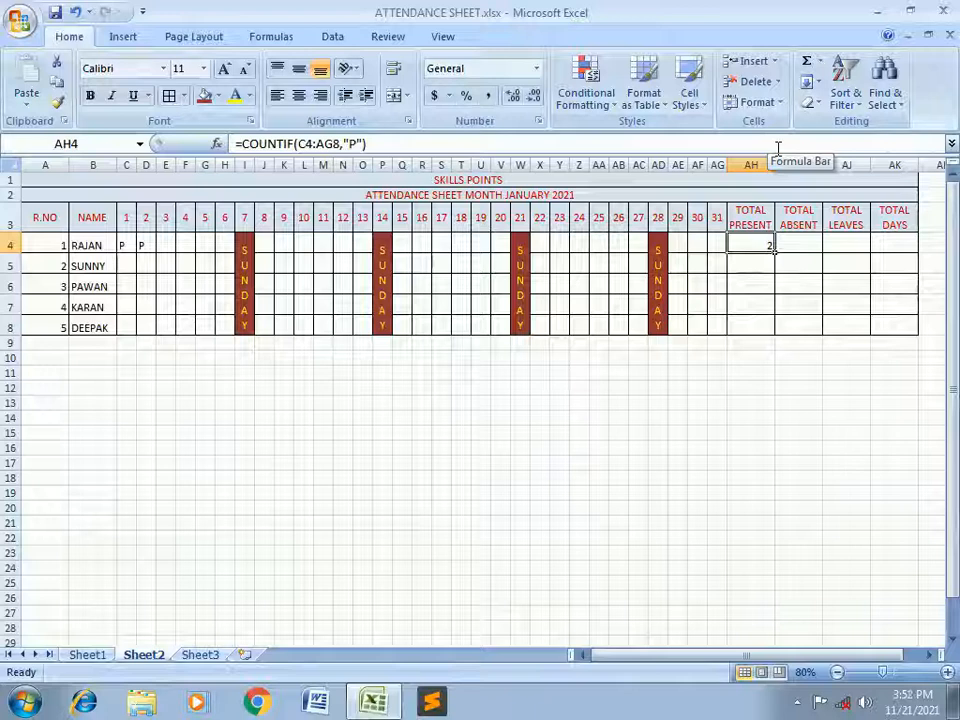
- Test the total present formula with a trial p for day 29 in row 5, and clear that entry
{"action": "key", "text": "Left"}
{"action": "key", "text": "Left"}
{"action": "key", "text": "Down"}
{"action": "key", "text": "Left"}
{"action": "type", "text": "p"}
{"action": "key", "text": "Return"}
{"action": "key", "text": "Up"}
{"action": "key", "text": "Delete"}
{"action": "key", "text": "Up"}
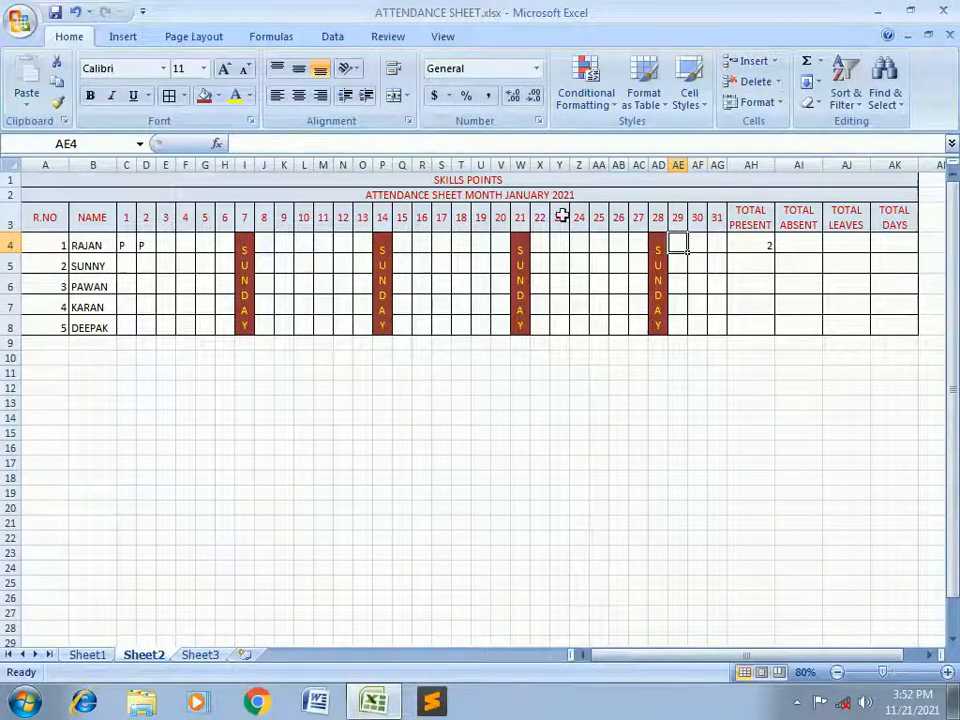
- Undo the recent attendance marks and total present entries in the student rows
{"action": "key", "text": "ctrl+z"}
{"action": "key", "text": "ctrl+z"}
{"action": "key", "text": "ctrl+z"}
{"action": "key", "text": "ctrl+z"}
{"action": "key", "text": "ctrl+z"}
{"action": "key", "text": "ctrl+z"}
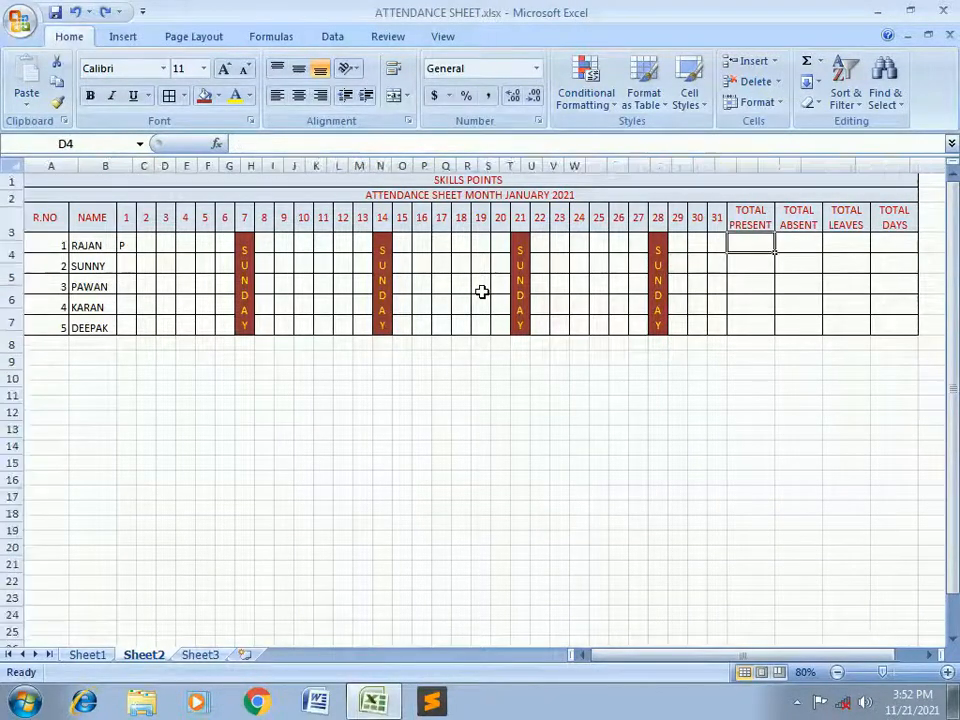
- Undo the copied SUNDAY blocks and the fill and font colours of the day 7 block
{"action": "key", "text": "ctrl+z"}
{"action": "key", "text": "ctrl+z"}
{"action": "key", "text": "ctrl+z"}
{"action": "key", "text": "ctrl+z"}
{"action": "key", "text": "ctrl+z"}
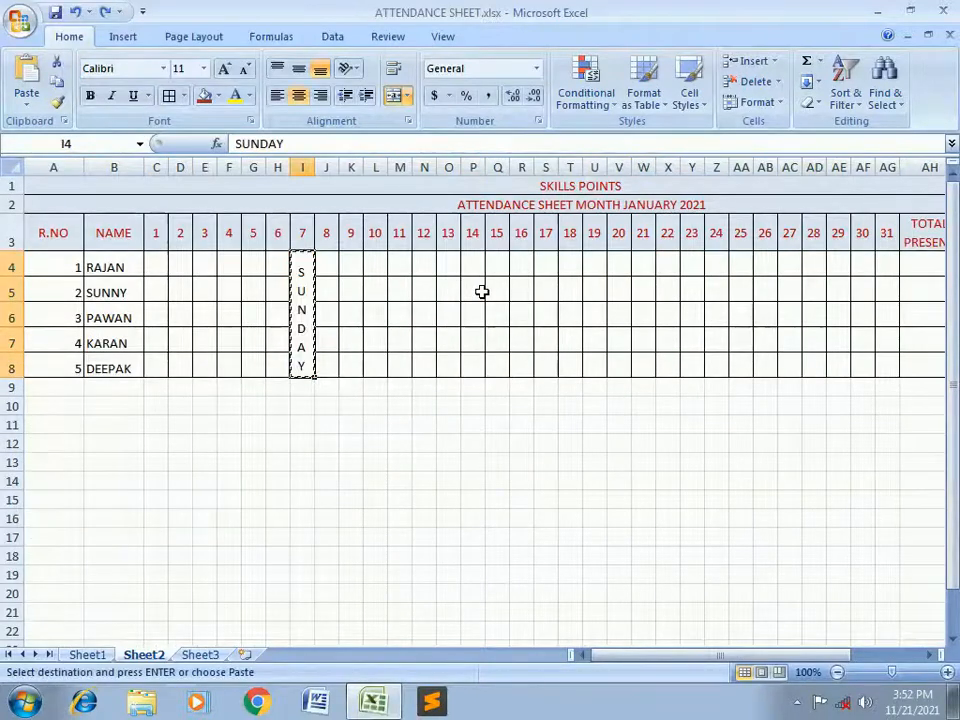
- Undo the student row height increase and the SUNDAY text and merging in the day 7 column
{"action": "key", "text": "ctrl+z"}
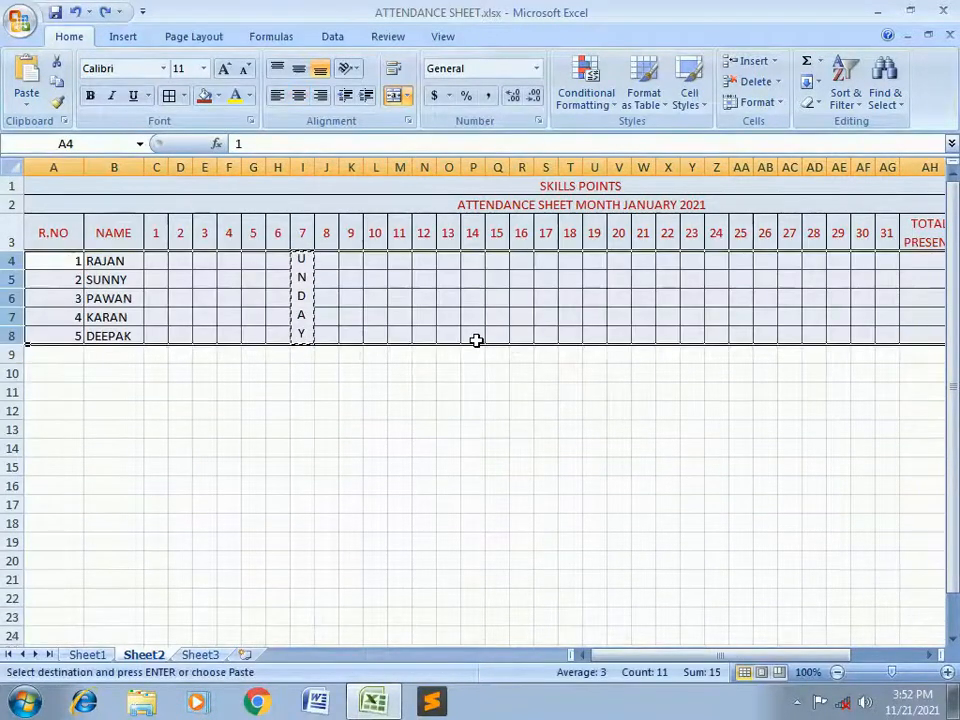
{"action": "key", "text": "ctrl+z"}
{"action": "left_click", "coordinate": [452, 398]}
{"action": "key", "text": "ctrl+z"}
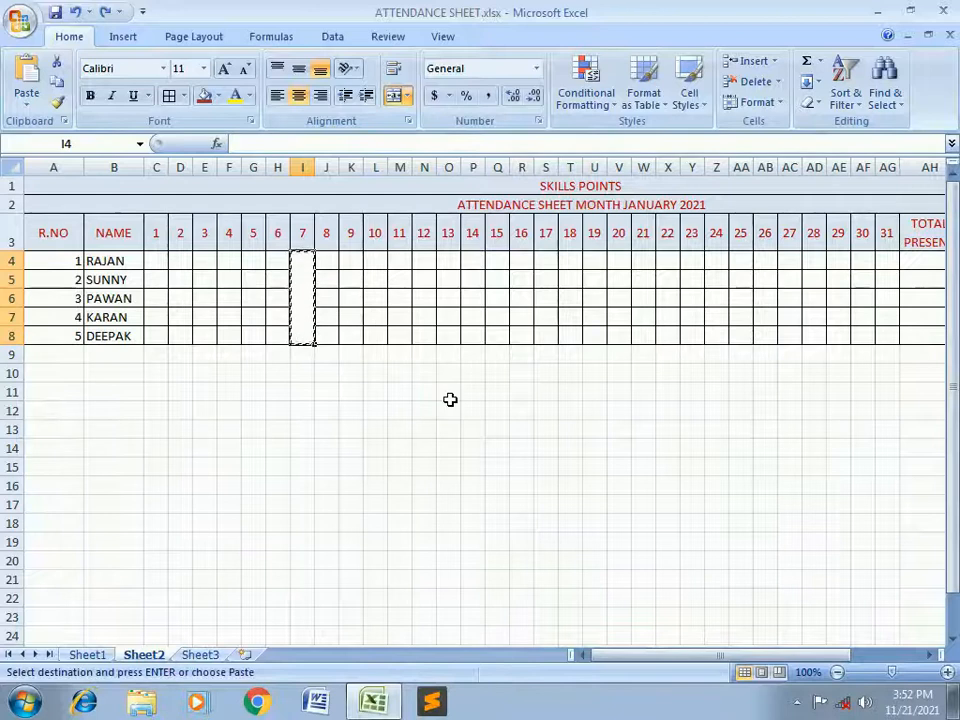
{"action": "key", "text": "ctrl+z"}
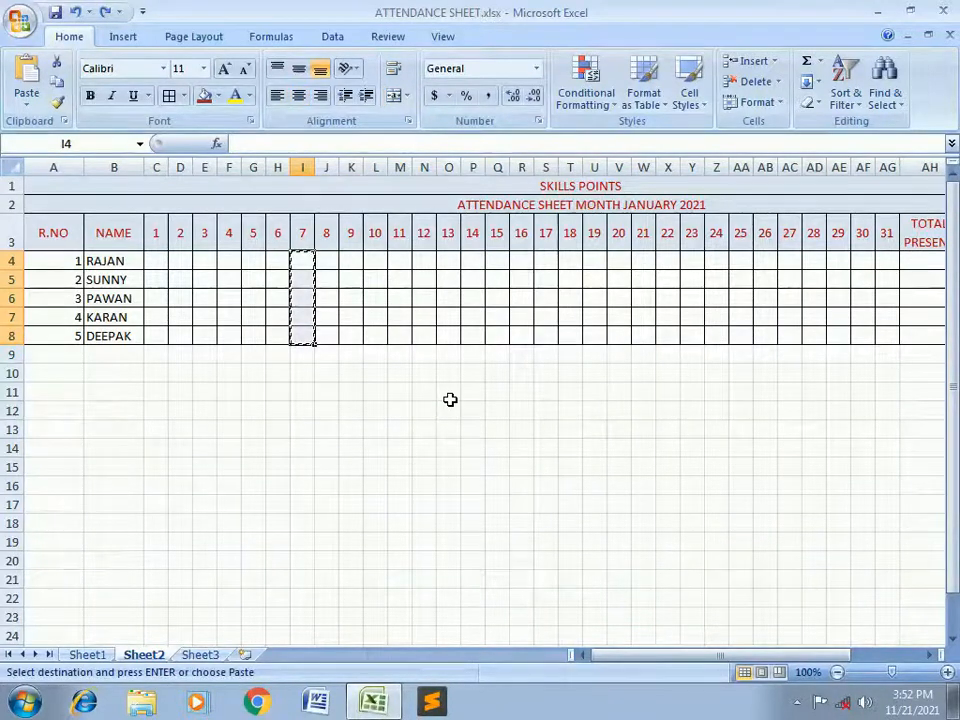
{"action": "key", "text": "Escape"}
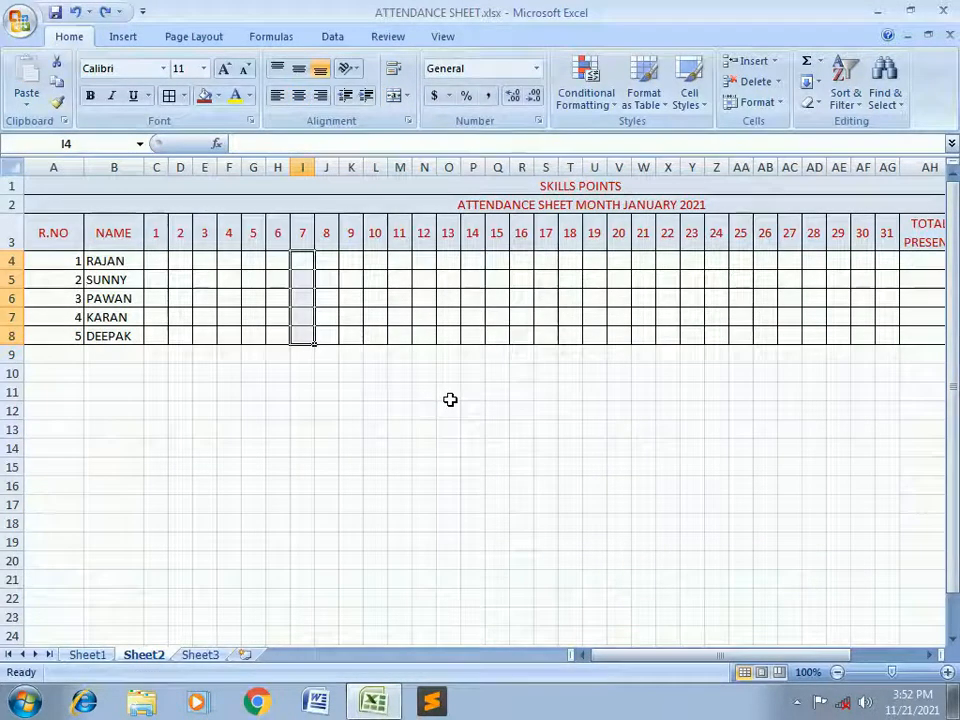
- Enter =COUNTIF(C4:AG4,"P") as the total present formula for the first student in AH4
{"action": "left_click", "coordinate": [449, 394]}
{"action": "mouse_move", "coordinate": [615, 660]}
{"action": "left_mouse_down"}
{"action": "mouse_move", "coordinate": [651, 662]}
{"action": "mouse_move", "coordinate": [592, 660]}
{"action": "mouse_move", "coordinate": [634, 660]}
{"action": "left_mouse_up"}
{"action": "left_click", "coordinate": [799, 258]}
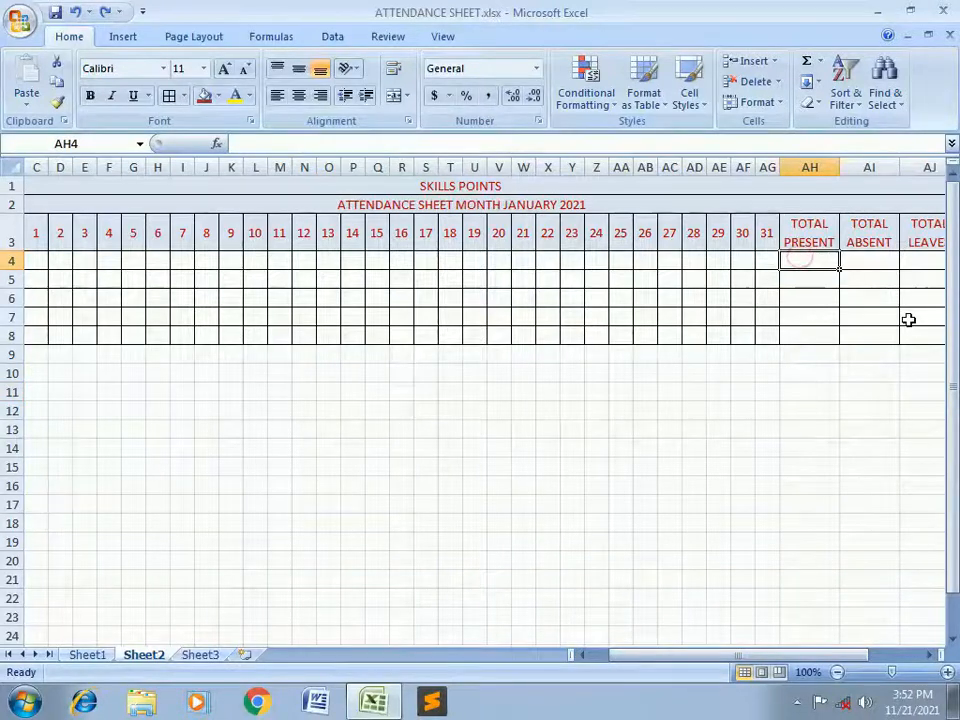
{"action": "type", "text": "=cou"}
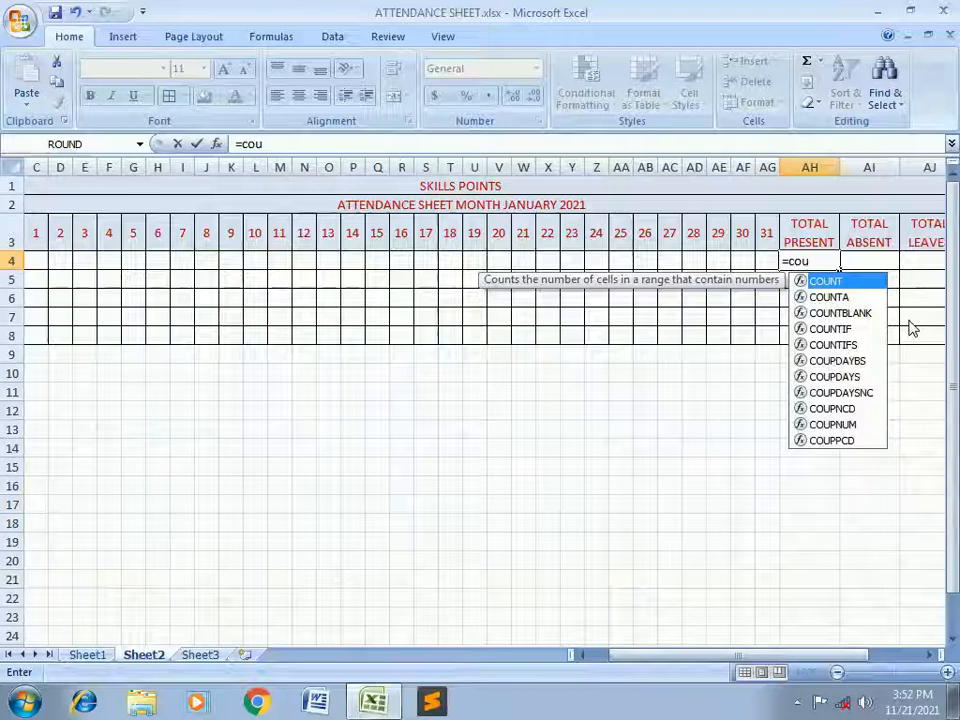
{"action": "type", "text": "nt"}
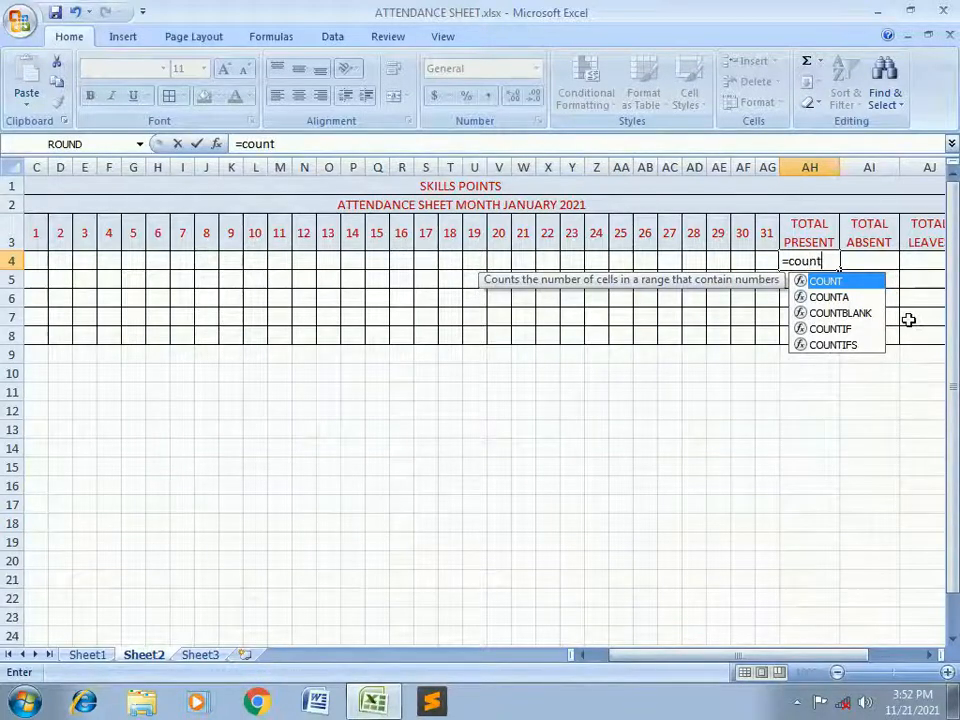
{"action": "type", "text": "if("}
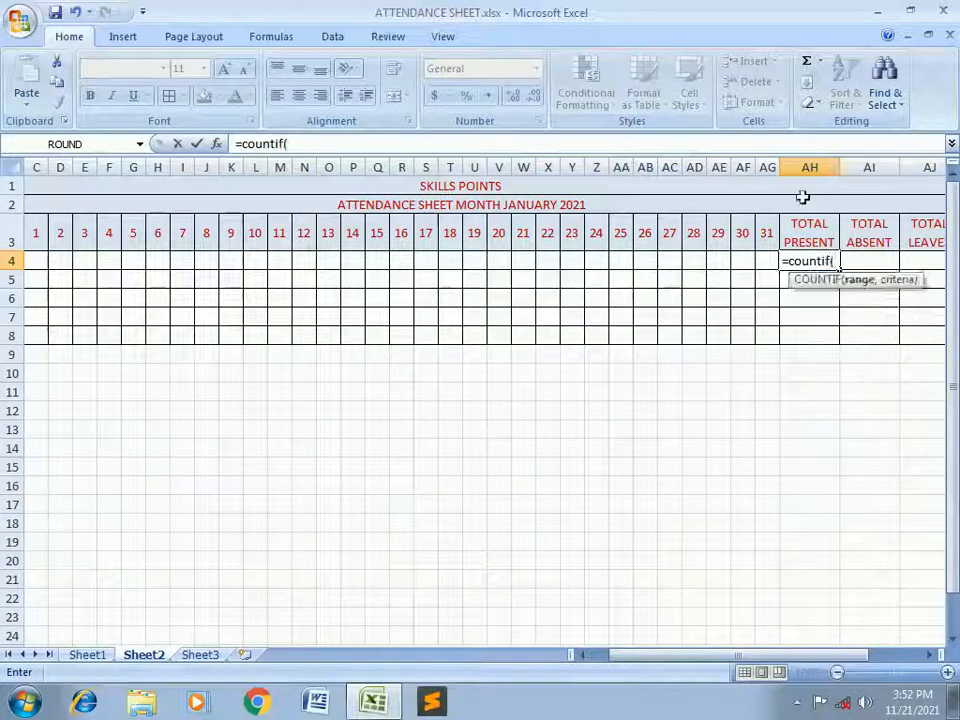
{"action": "left_click_drag", "start_coordinate": [736, 660], "coordinate": [701, 658]}
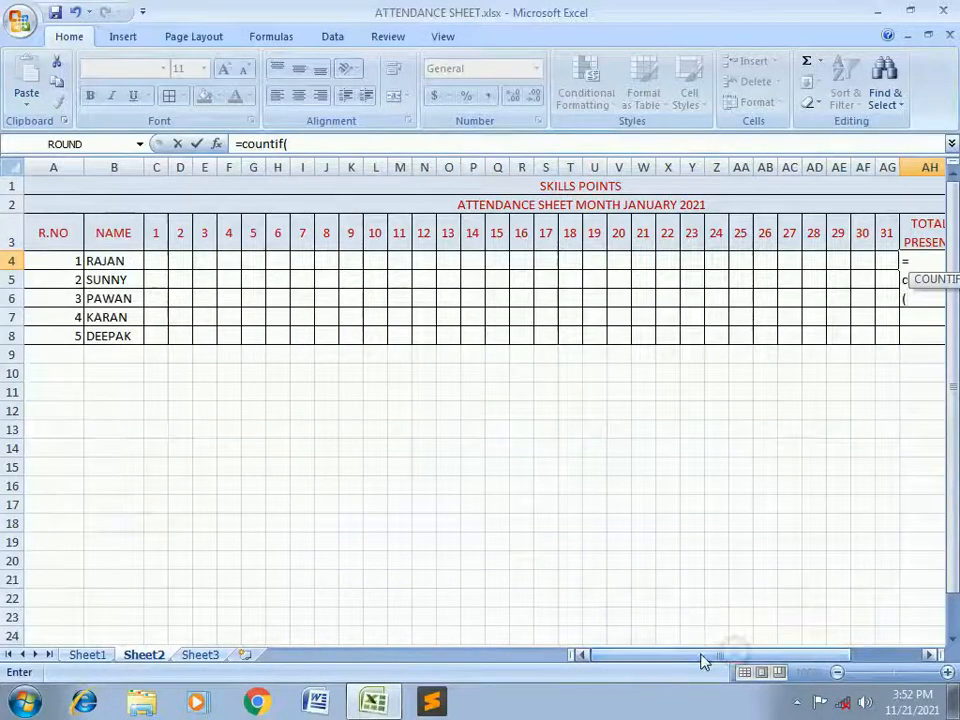
{"action": "left_click_drag", "start_coordinate": [158, 265], "coordinate": [891, 266]}
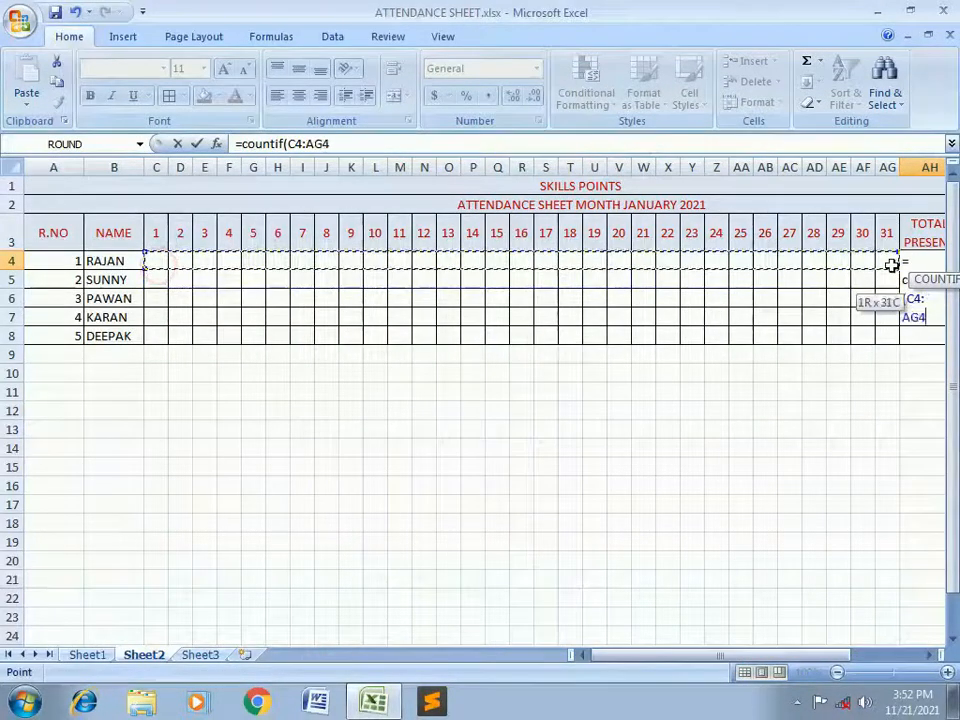
{"action": "left_click", "coordinate": [345, 142]}
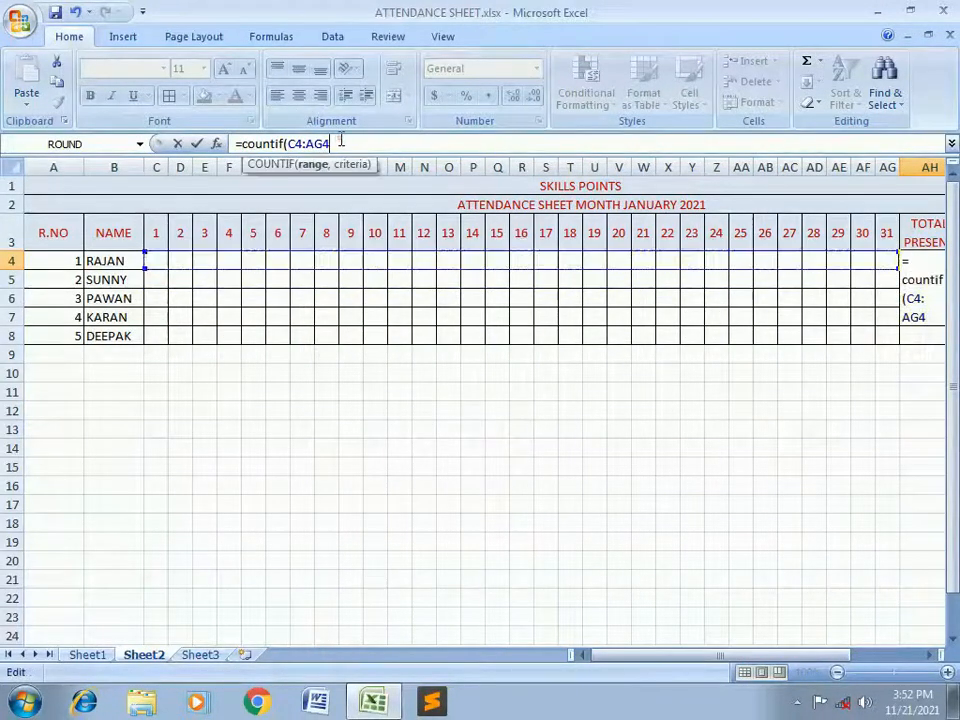
{"action": "type", "text": ",\"P\")"}
{"action": "key", "text": "Return"}
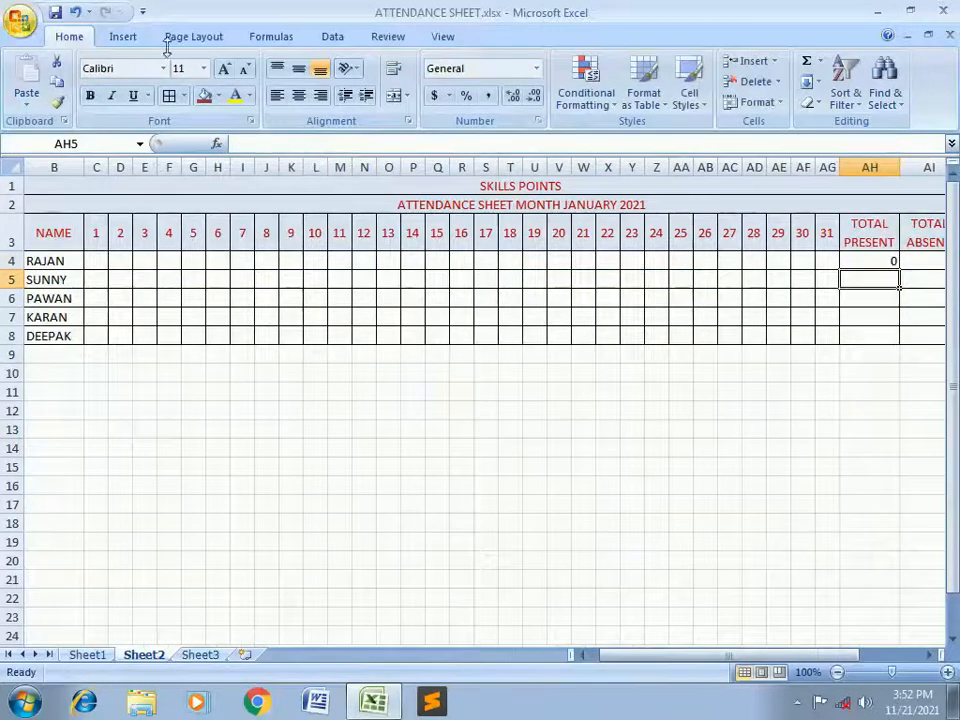
- Enter =COUNTIF(C4:AG4,"A") as the total absent formula for the first student in AI4
{"action": "left_click", "coordinate": [921, 261]}
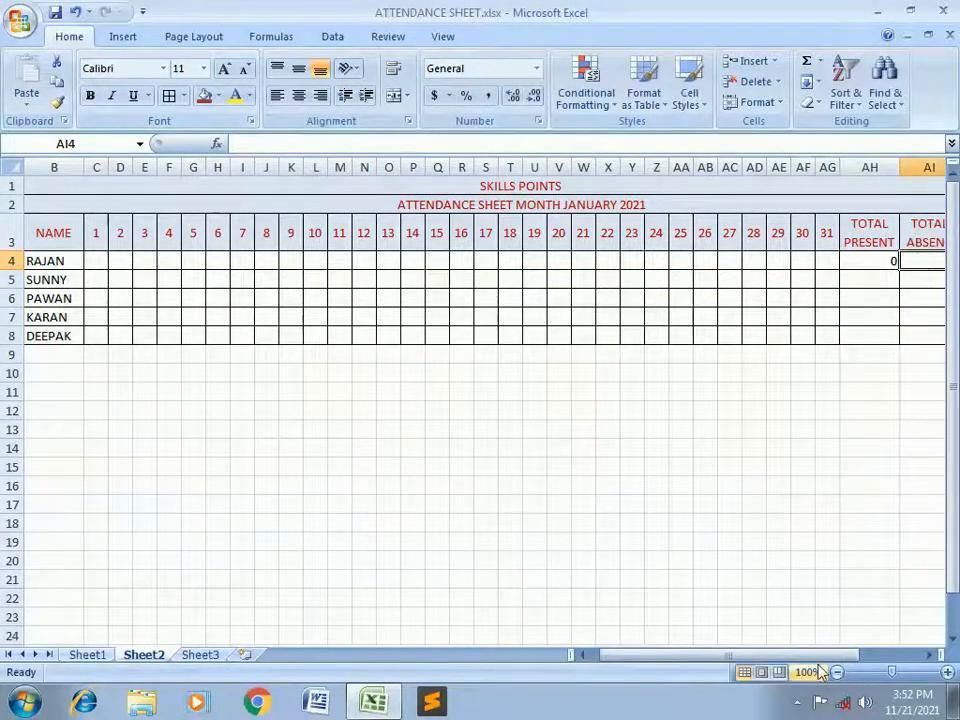
{"action": "left_click", "coordinate": [836, 672]}
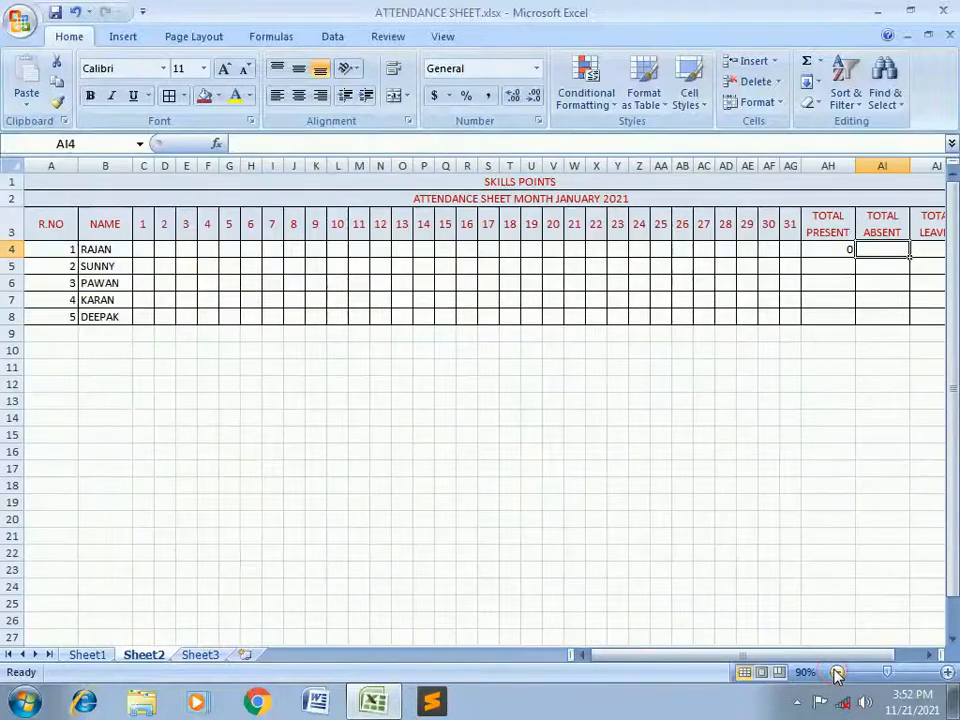
{"action": "type", "text": "="}
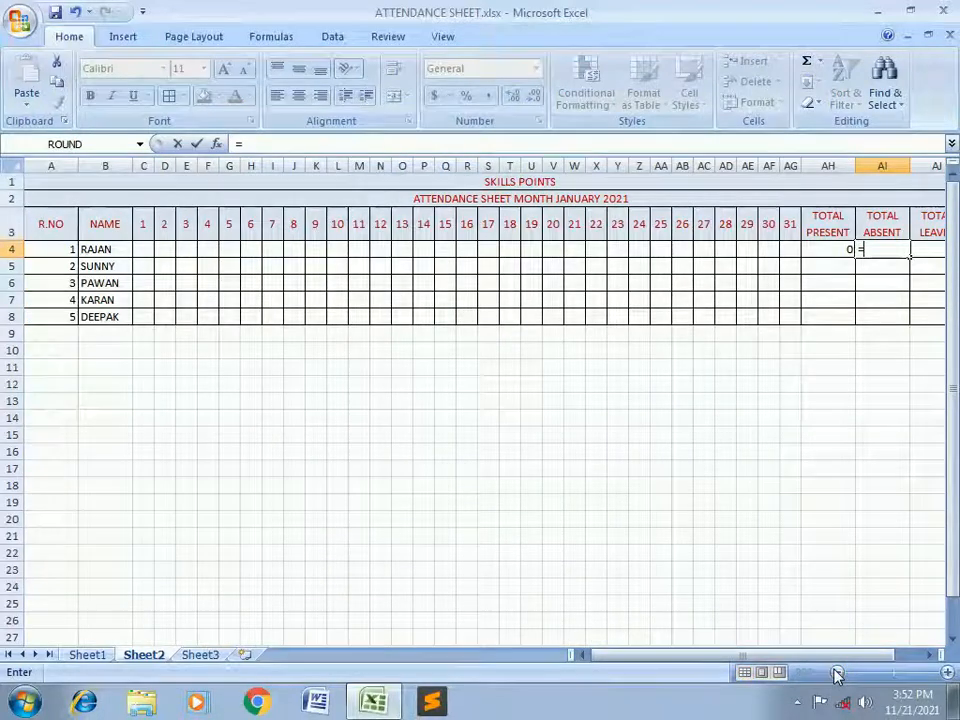
{"action": "left_click", "coordinate": [926, 655]}
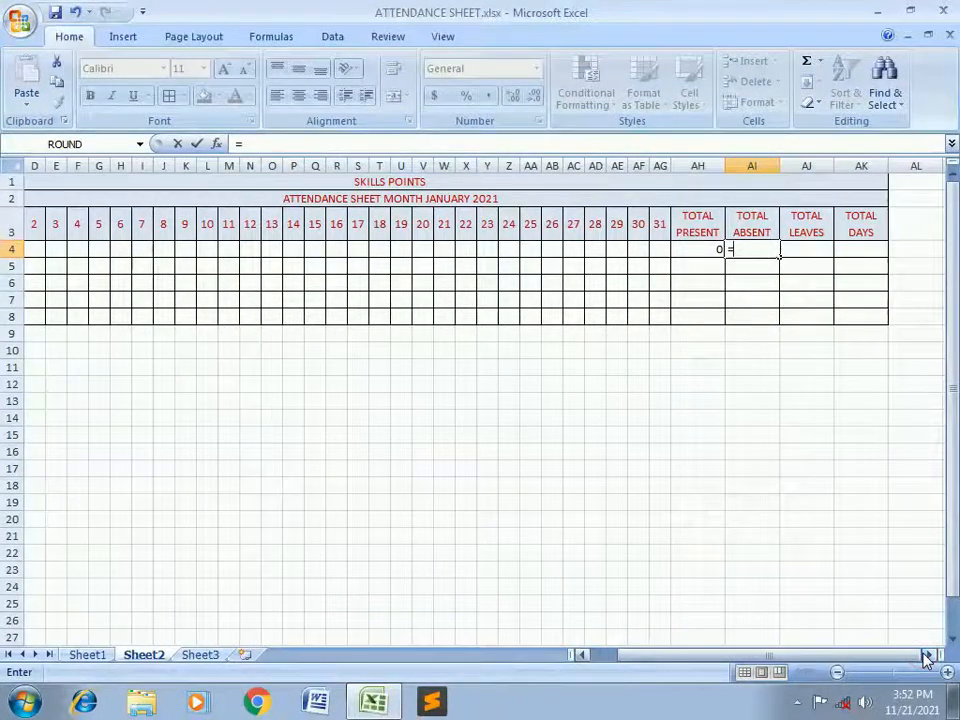
{"action": "type", "text": "countif("}
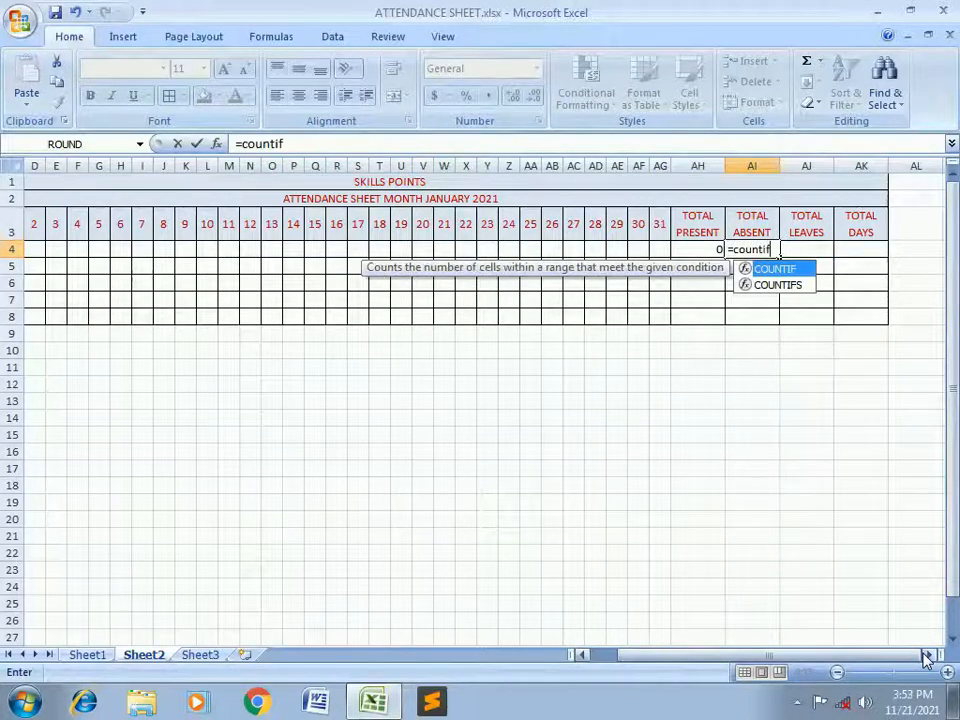
{"action": "left_click", "coordinate": [582, 655]}
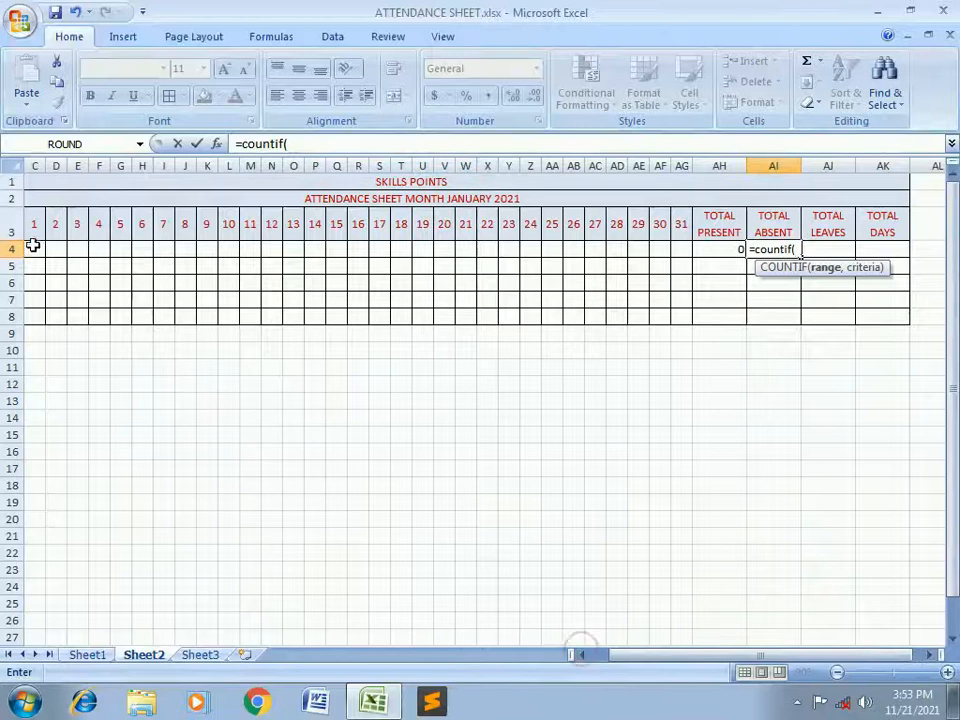
{"action": "left_click_drag", "start_coordinate": [36, 248], "coordinate": [681, 252]}
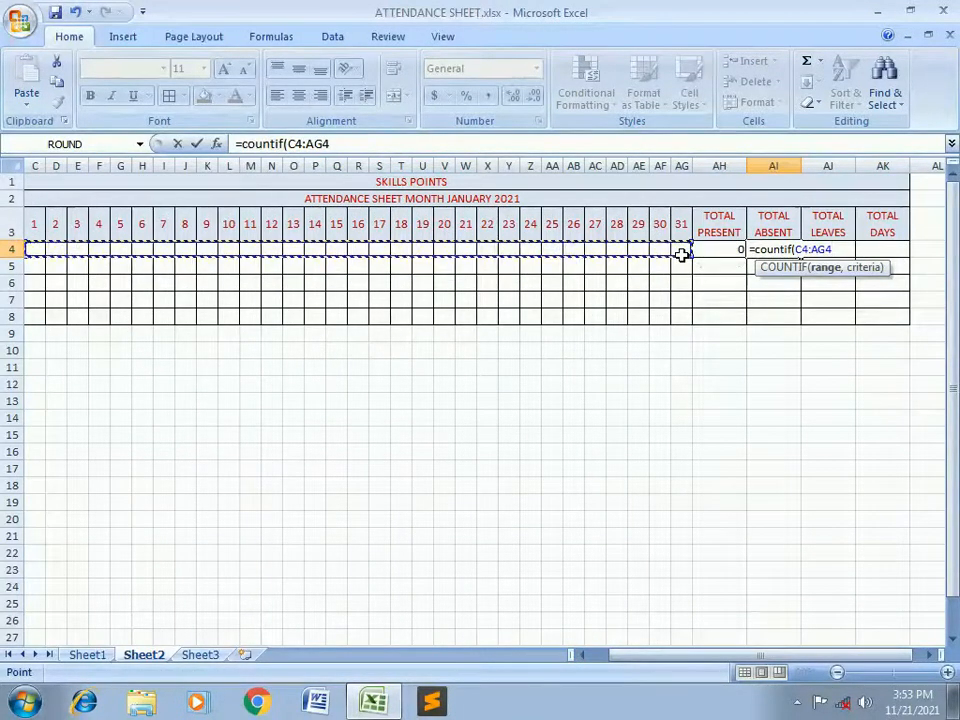
{"action": "type", "text": ",\""}
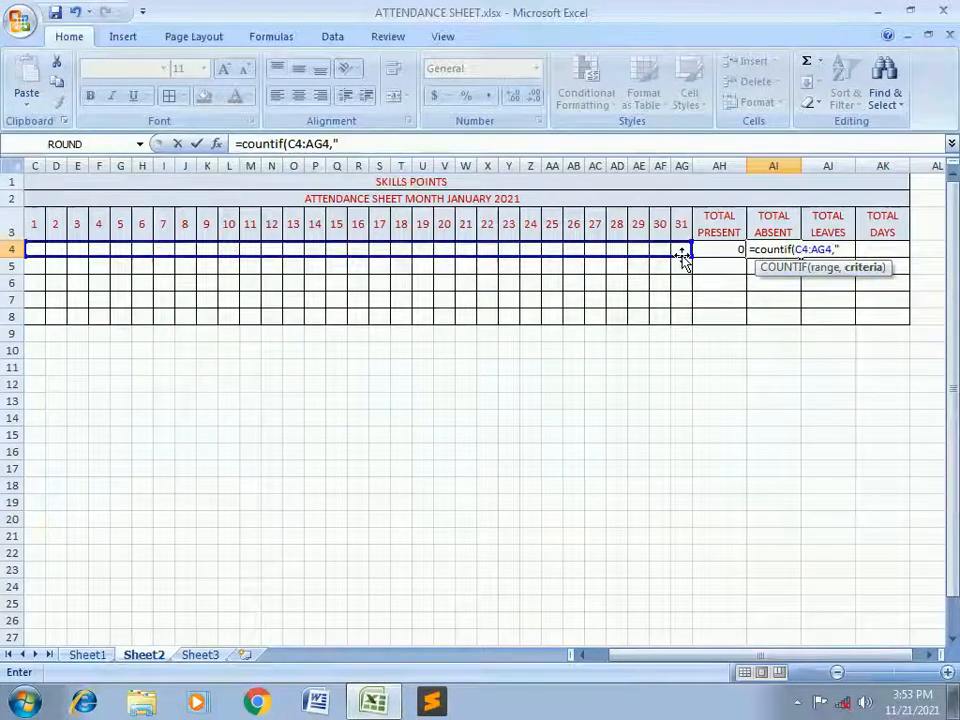
{"action": "type", "text": "A\")"}
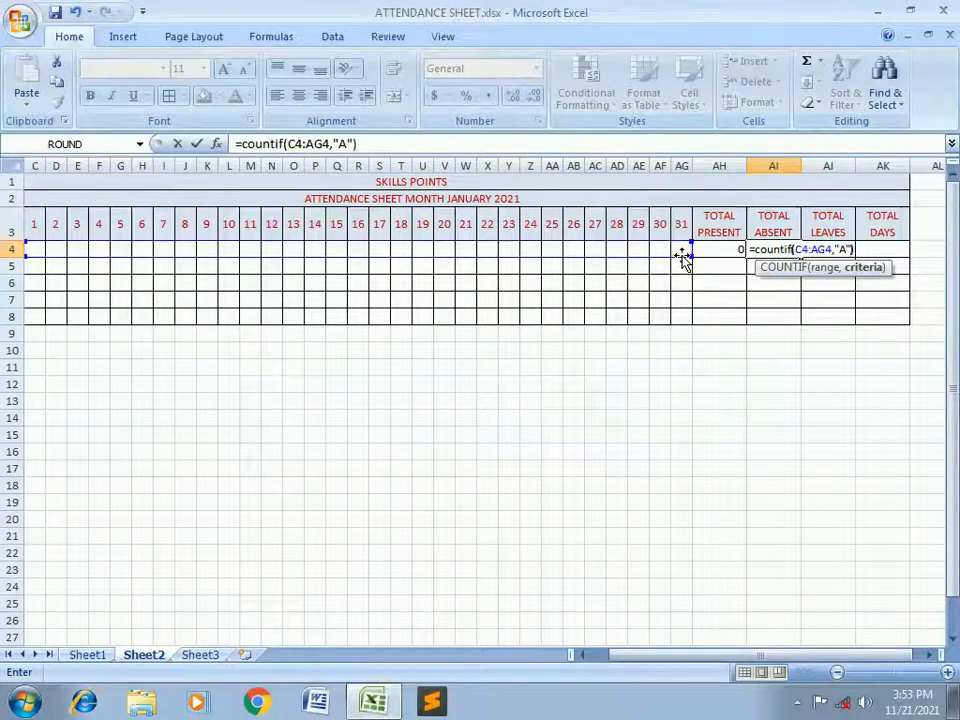
{"action": "key", "text": "Return"}
- Enter =COUNTIF(C4:AG4,"L") as the total leaves formula for the first student in AJ4
{"action": "key", "text": "Up"}
{"action": "key", "text": "Right"}
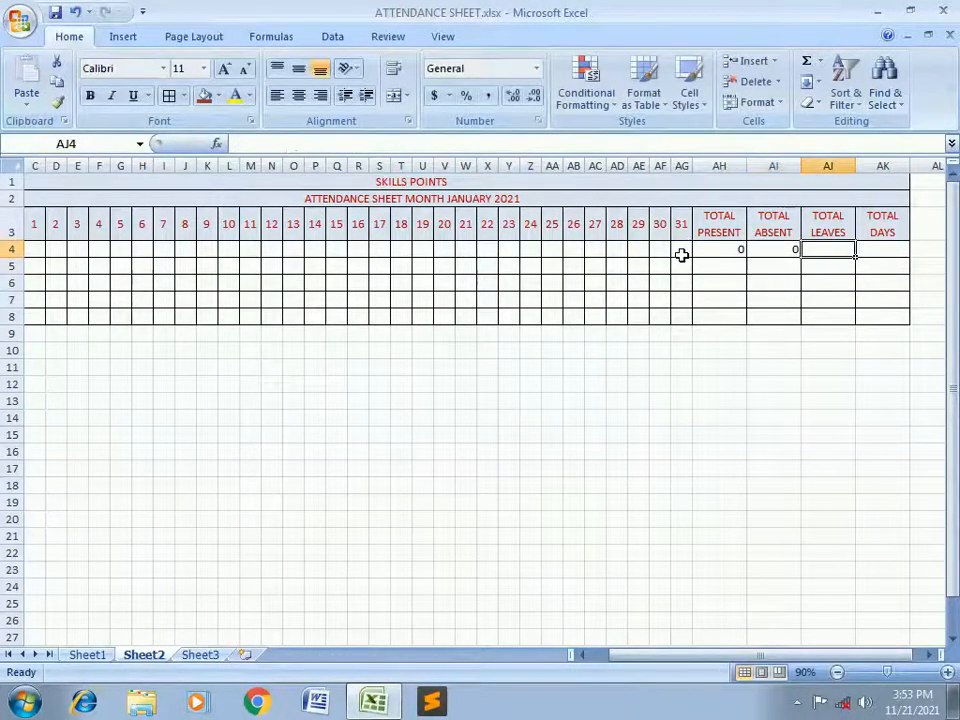
{"action": "type", "text": "="}
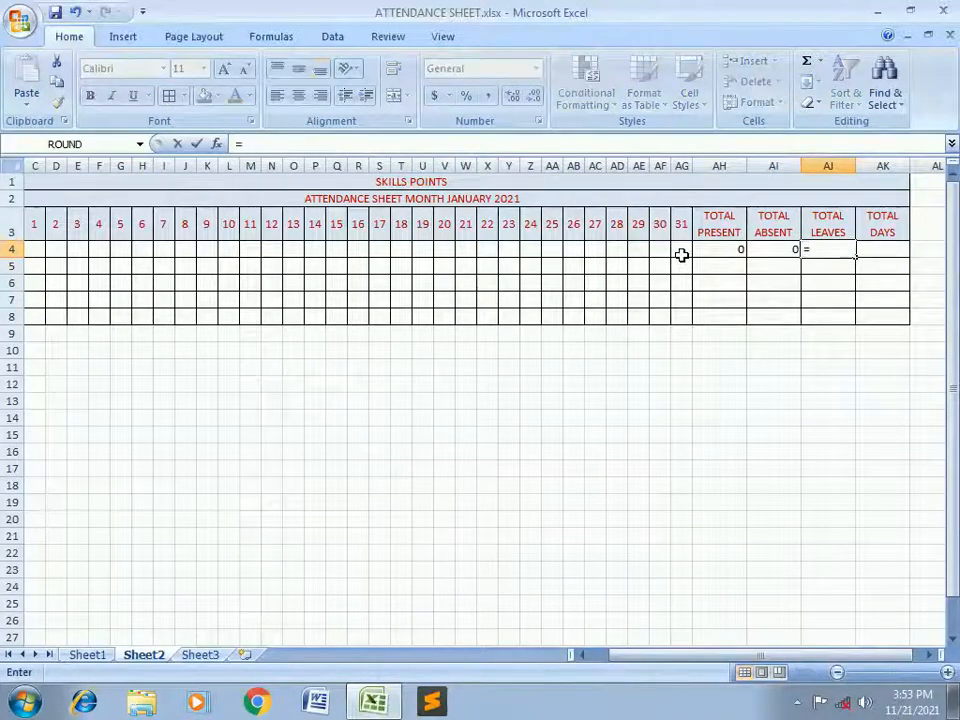
{"action": "type", "text": "cout"}
{"action": "key", "text": "BackSpace"}
{"action": "type", "text": "ntif("}
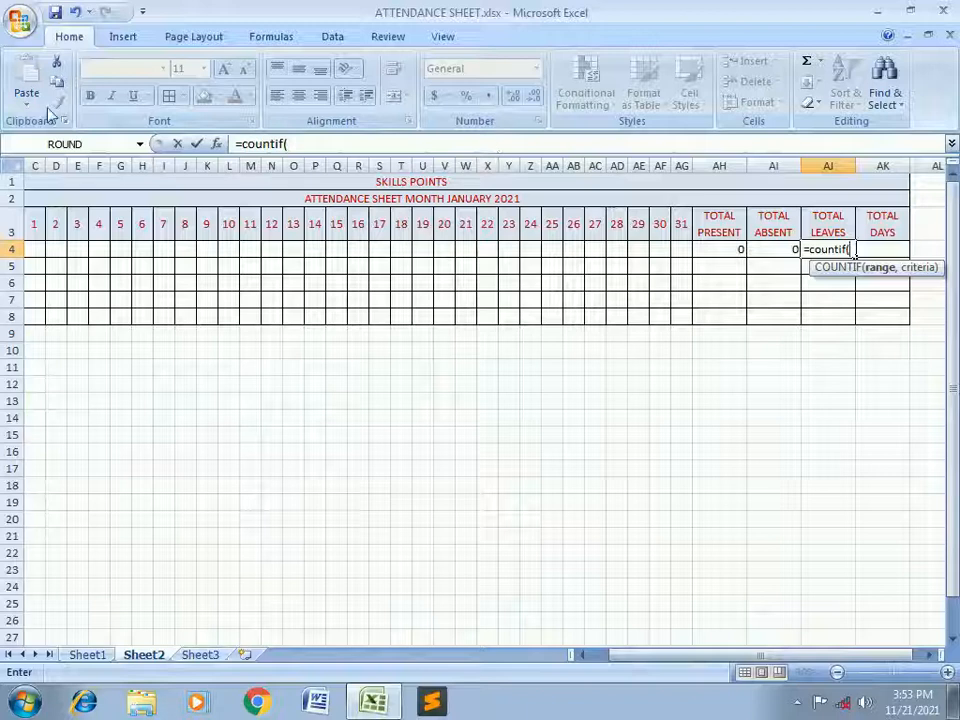
{"action": "left_click_drag", "start_coordinate": [30, 244], "coordinate": [688, 255]}
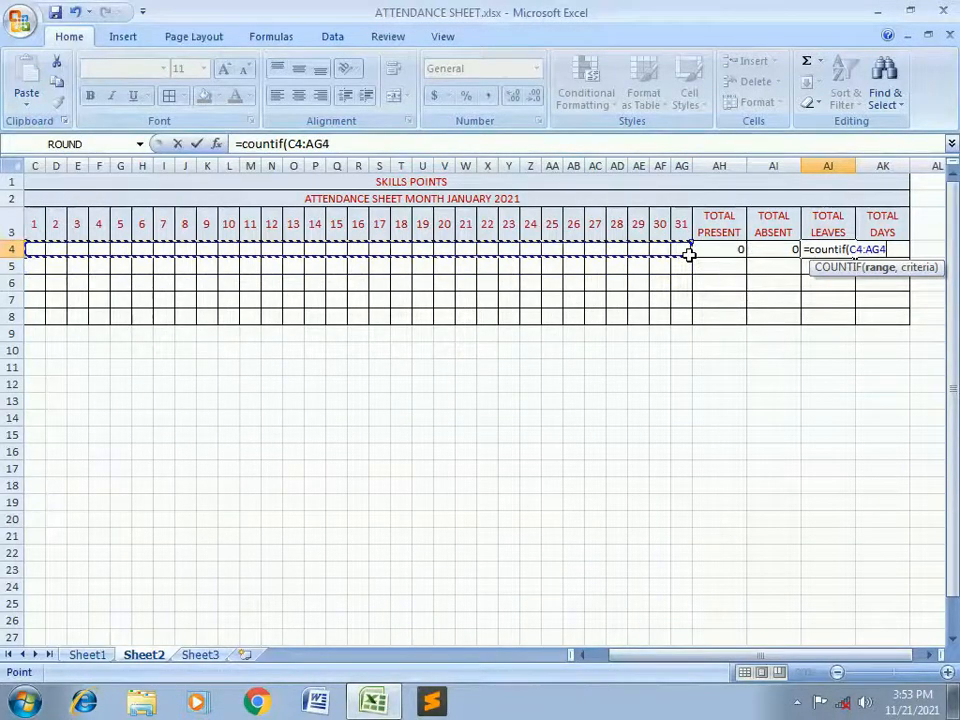
{"action": "type", "text": ",\"L\")"}
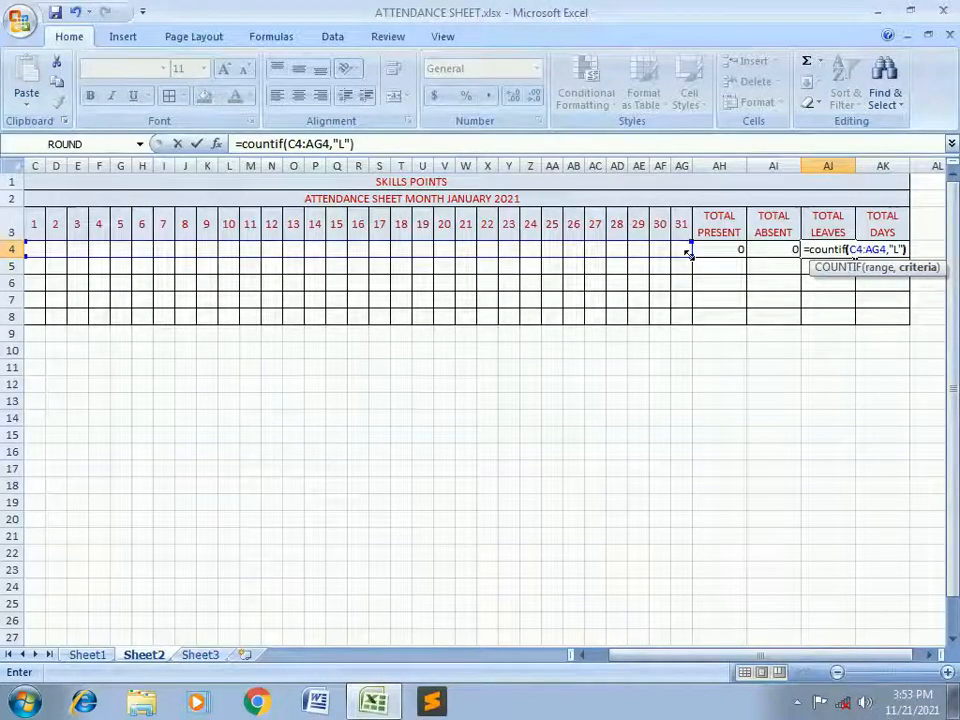
{"action": "key", "text": "Return"}
- Enter =SUM(AH4:AJ4) as the total days formula for the first student in AK4
{"action": "key", "text": "Up"}
{"action": "key", "text": "Right"}
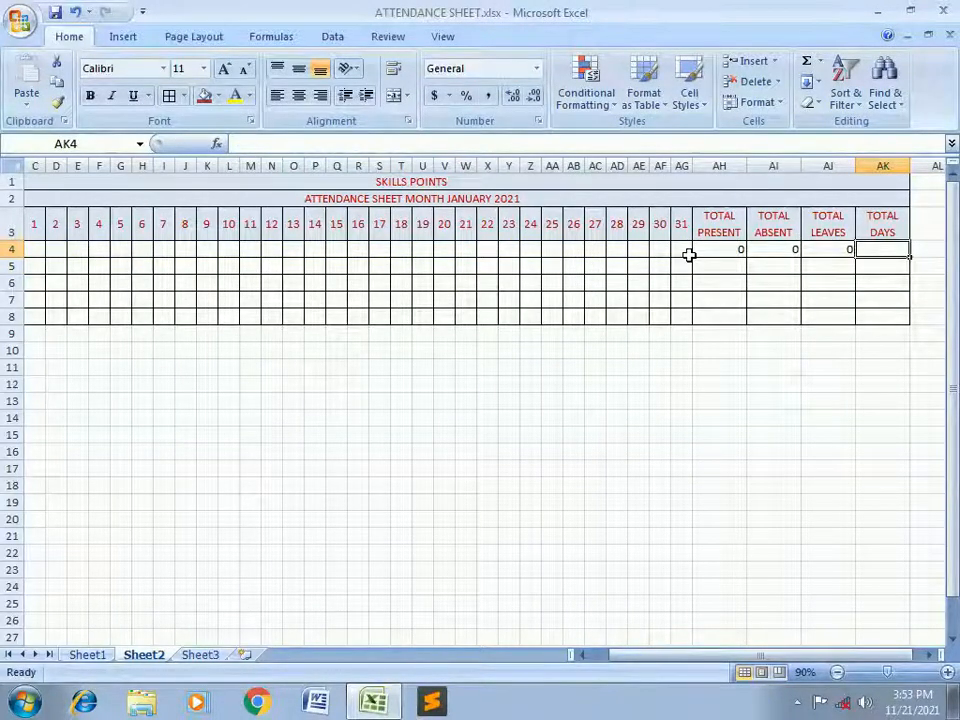
{"action": "type", "text": "="}
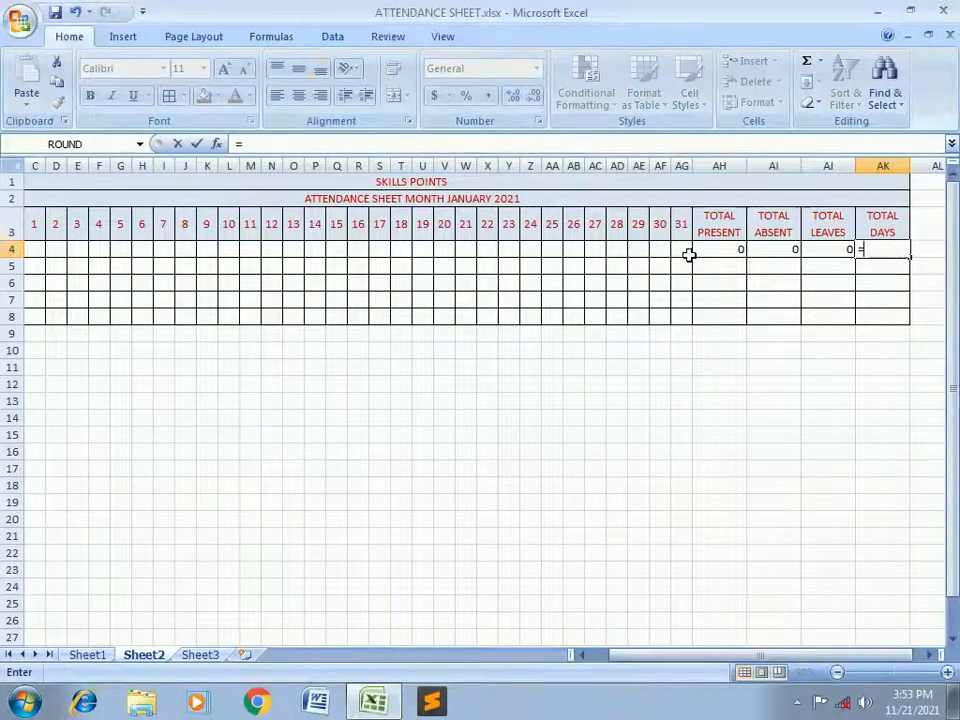
{"action": "type", "text": "sum("}
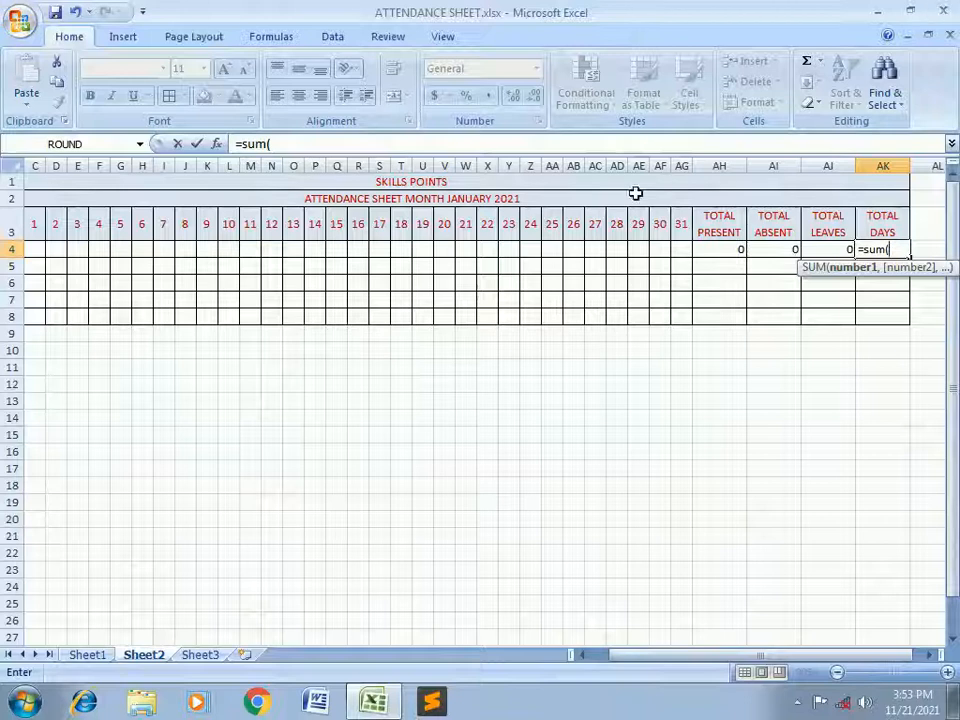
{"action": "left_click_drag", "start_coordinate": [736, 248], "coordinate": [848, 249]}
{"action": "type", "text": ")"}
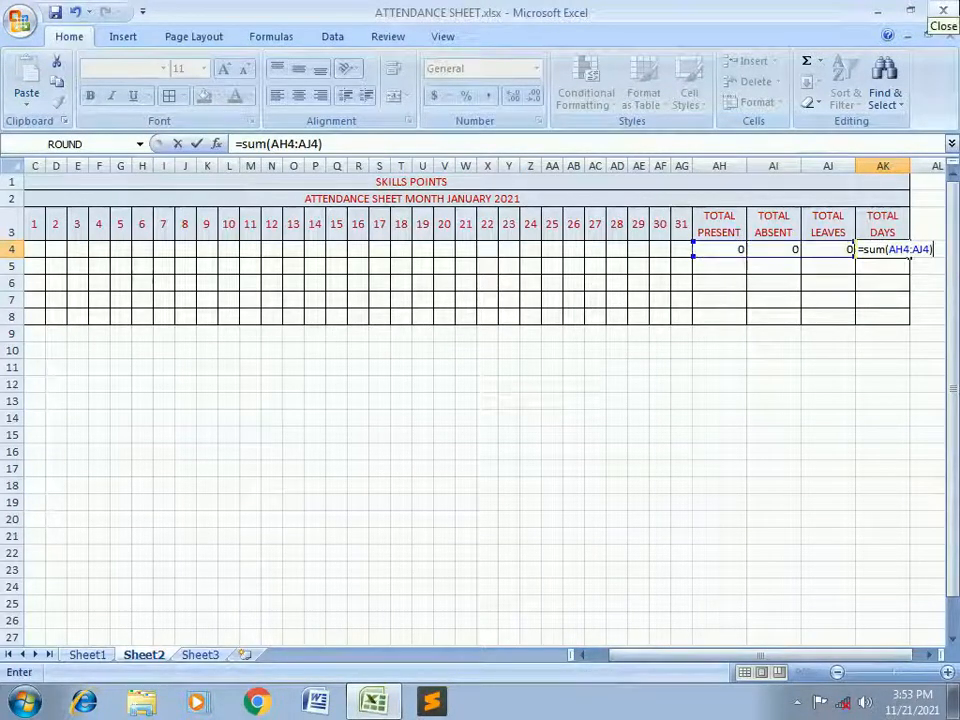
{"action": "key", "text": "Return"}
{"action": "left_click", "coordinate": [840, 250]}
{"action": "left_click", "coordinate": [719, 249]}
{"action": "left_click", "coordinate": [664, 250]}
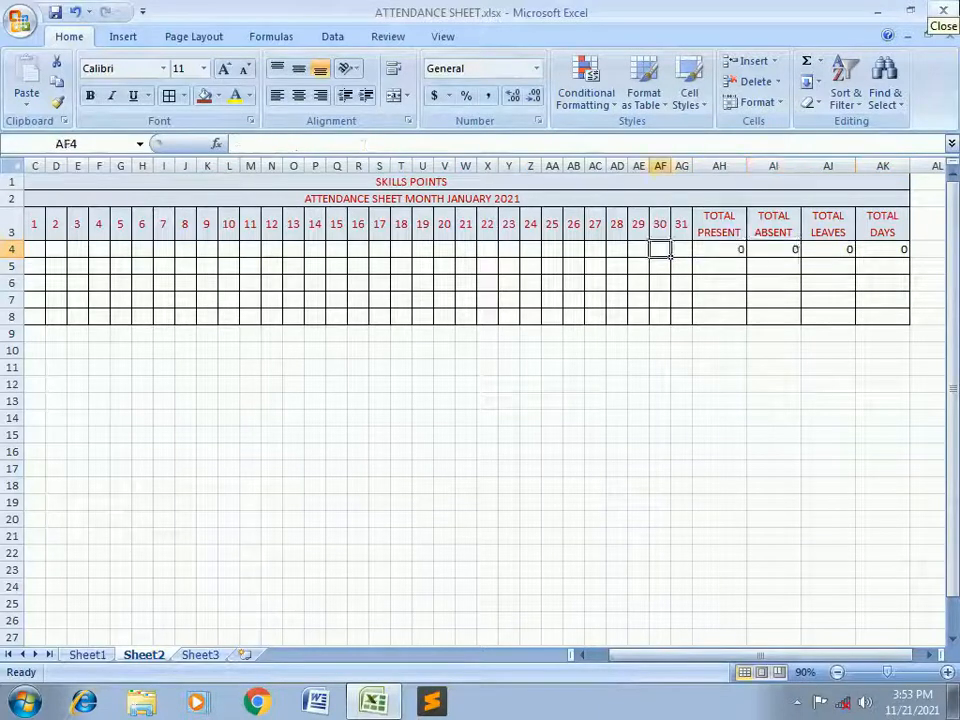
{"action": "key", "text": "Left"}
{"action": "key", "text": "Left"}
{"action": "key", "text": "Left"}
{"action": "key", "text": "Left"}
{"action": "key", "text": "Left"}
{"action": "key", "text": "Left"}
{"action": "key", "text": "Left"}
{"action": "key", "text": "Left"}
{"action": "key", "text": "Left"}
{"action": "key", "text": "Left"}
{"action": "key", "text": "Left"}
{"action": "key", "text": "Left"}
{"action": "key", "text": "Left"}
{"action": "key", "text": "Left"}
{"action": "key", "text": "Left"}
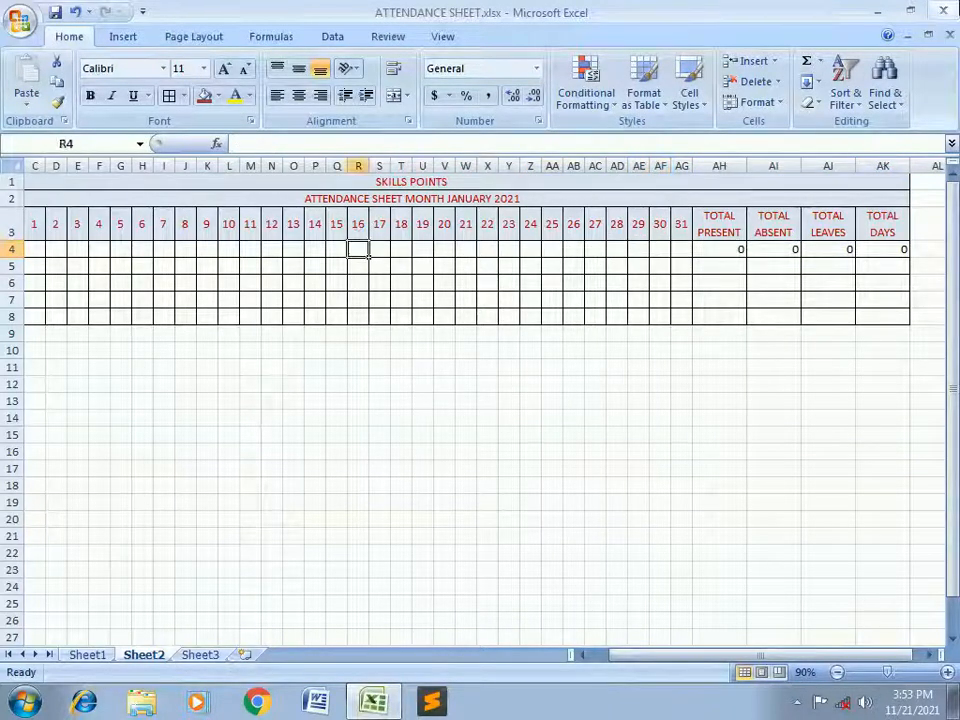
{"action": "key", "text": "Left"}
{"action": "key", "text": "Left"}
{"action": "key", "text": "Left"}
{"action": "key", "text": "Left"}
{"action": "key", "text": "Left"}
{"action": "key", "text": "Left"}
{"action": "key", "text": "Left"}
{"action": "key", "text": "Left"}
{"action": "key", "text": "Left"}
{"action": "key", "text": "Left"}
{"action": "key", "text": "Left"}
{"action": "key", "text": "Left"}
{"action": "key", "text": "Right"}
{"action": "key", "text": "Right"}
{"action": "key", "text": "Right"}
{"action": "key", "text": "Right"}
{"action": "key", "text": "Right"}
{"action": "key", "text": "Right"}
{"action": "key", "text": "Right"}
{"action": "key", "text": "Right"}
{"action": "key", "text": "Right"}
{"action": "key", "text": "Right"}
{"action": "key", "text": "Right"}
{"action": "key", "text": "Right"}
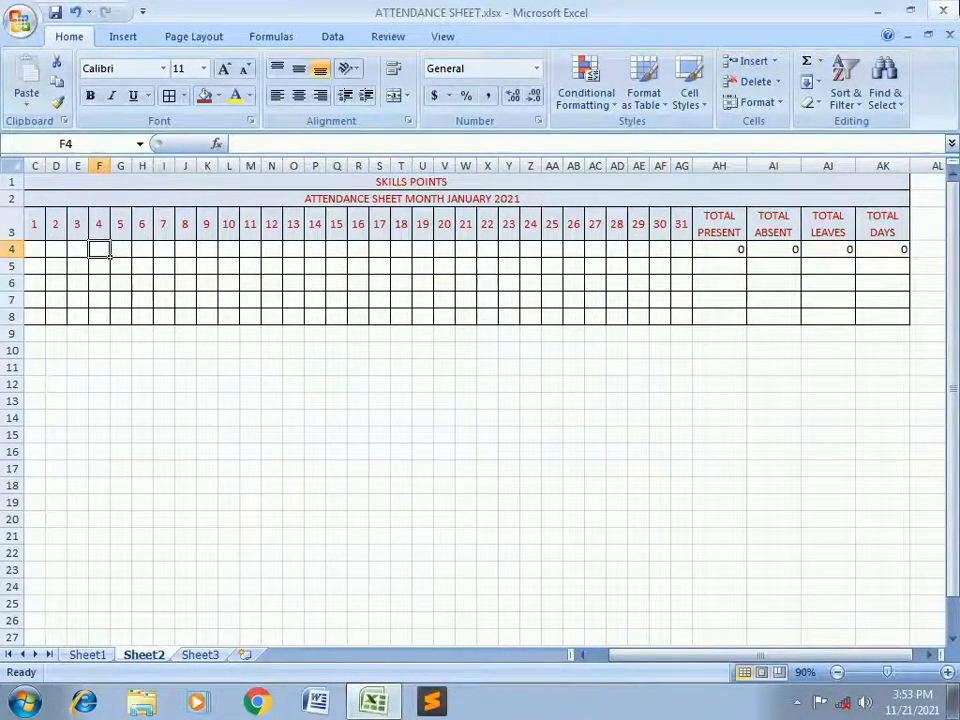
{"action": "key", "text": "Right"}
{"action": "key", "text": "Right"}
{"action": "key", "text": "Right"}
{"action": "key", "text": "Right"}
{"action": "key", "text": "Right"}
{"action": "key", "text": "Right"}
{"action": "key", "text": "Right"}
{"action": "key", "text": "Right"}
{"action": "key", "text": "Right"}
{"action": "key", "text": "Right"}
{"action": "key", "text": "Right"}
{"action": "key", "text": "Right"}
{"action": "key", "text": "Right"}
{"action": "key", "text": "Right"}
{"action": "key", "text": "Right"}
{"action": "key", "text": "Right"}
{"action": "key", "text": "Right"}
{"action": "key", "text": "Right"}
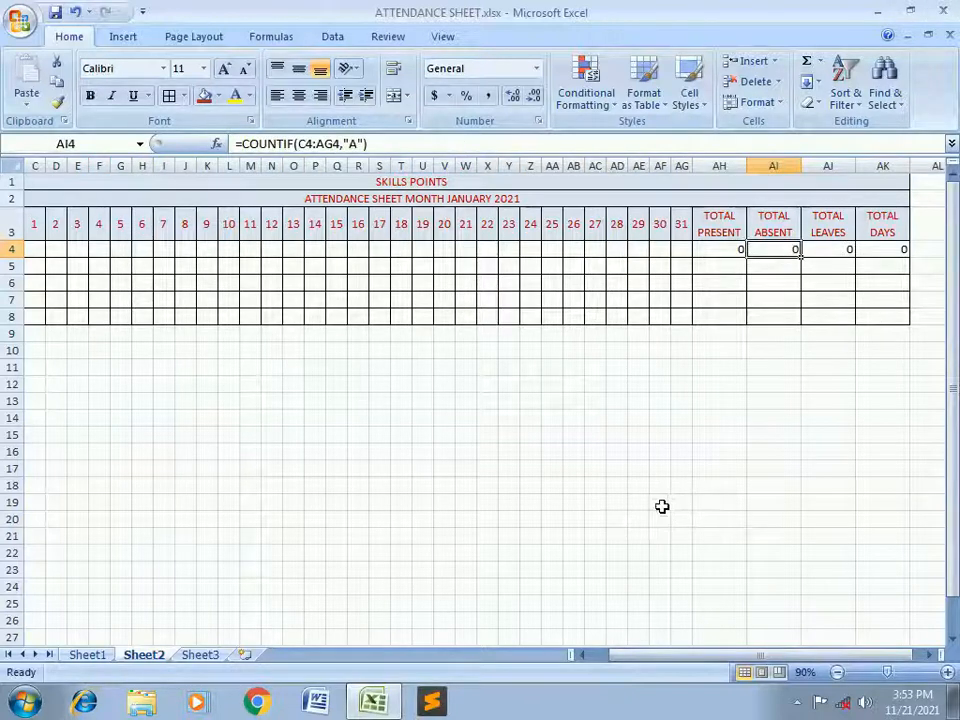
- Fill the total present, total absent, total leaves and total days formulas from row 4 down through row 8
{"action": "left_click", "coordinate": [717, 249]}
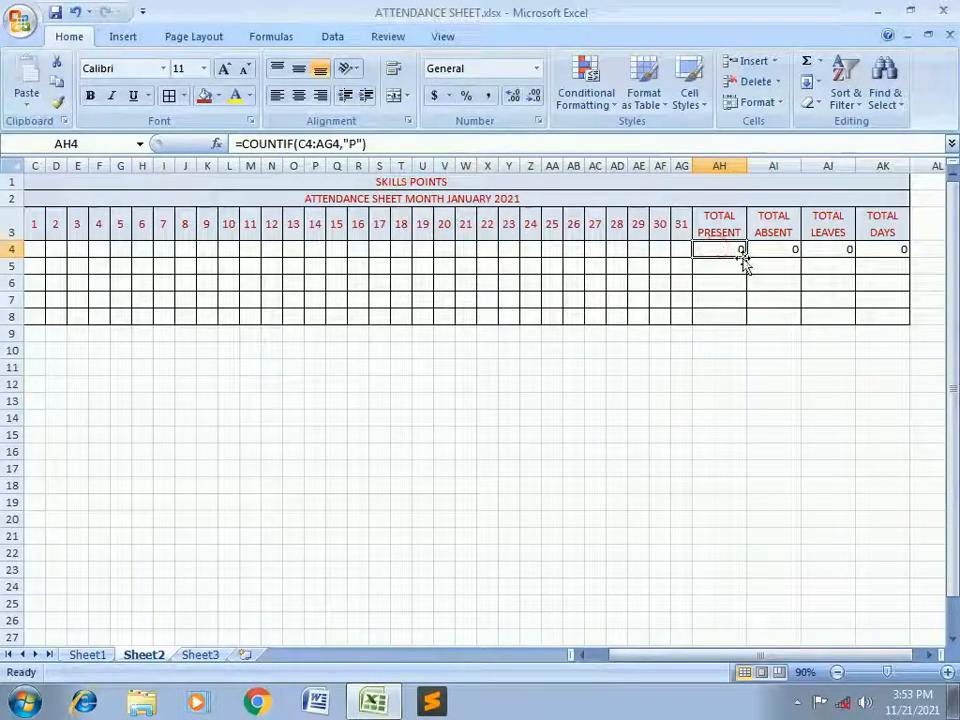
{"action": "left_click_drag", "start_coordinate": [745, 256], "coordinate": [739, 321]}
{"action": "left_click", "coordinate": [772, 252]}
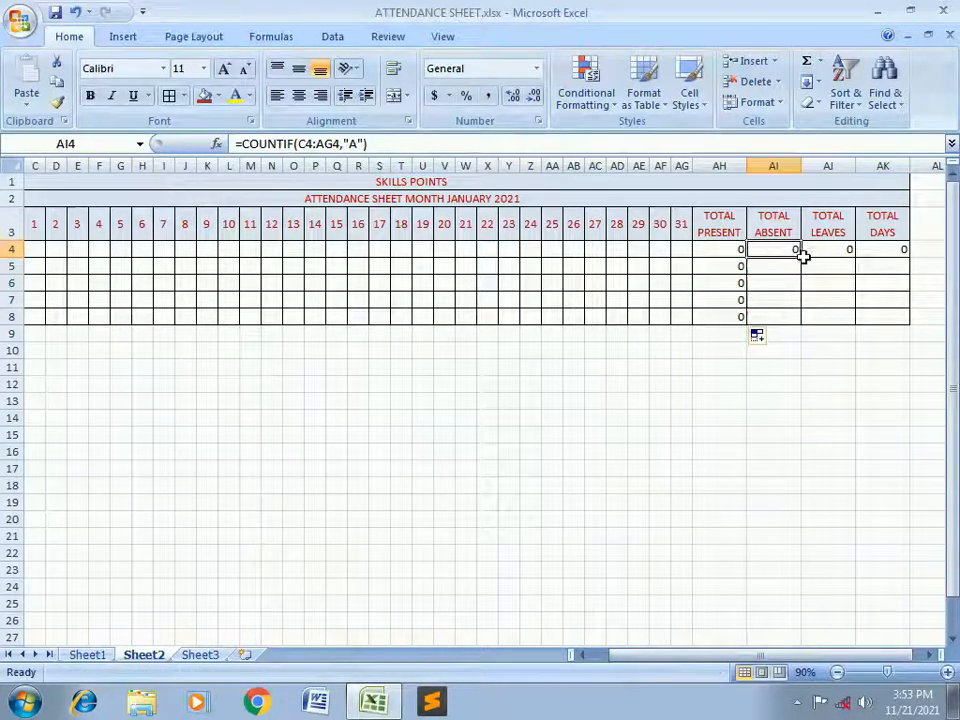
{"action": "left_click_drag", "start_coordinate": [804, 261], "coordinate": [797, 322]}
{"action": "left_click", "coordinate": [818, 253]}
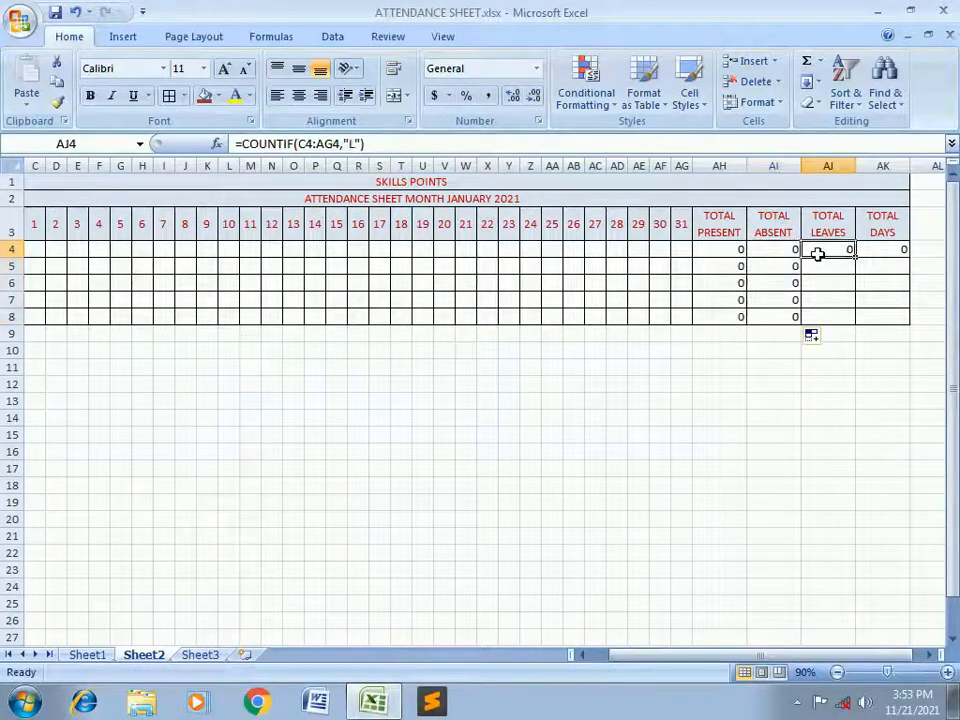
{"action": "left_click_drag", "start_coordinate": [855, 254], "coordinate": [848, 321]}
{"action": "left_click", "coordinate": [882, 248]}
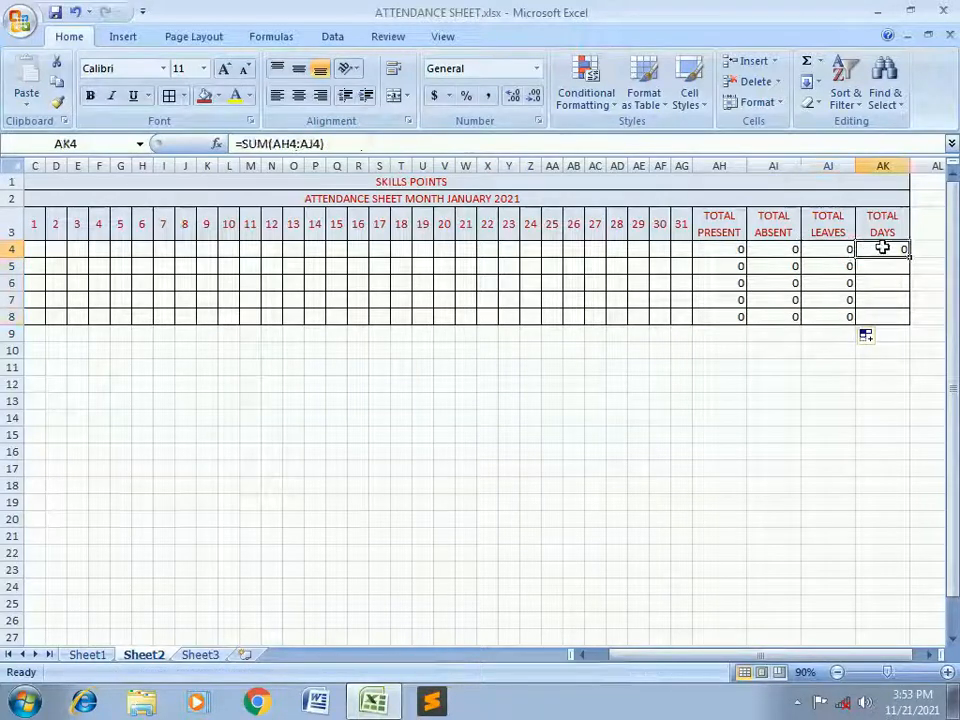
{"action": "left_click_drag", "start_coordinate": [902, 254], "coordinate": [902, 328]}
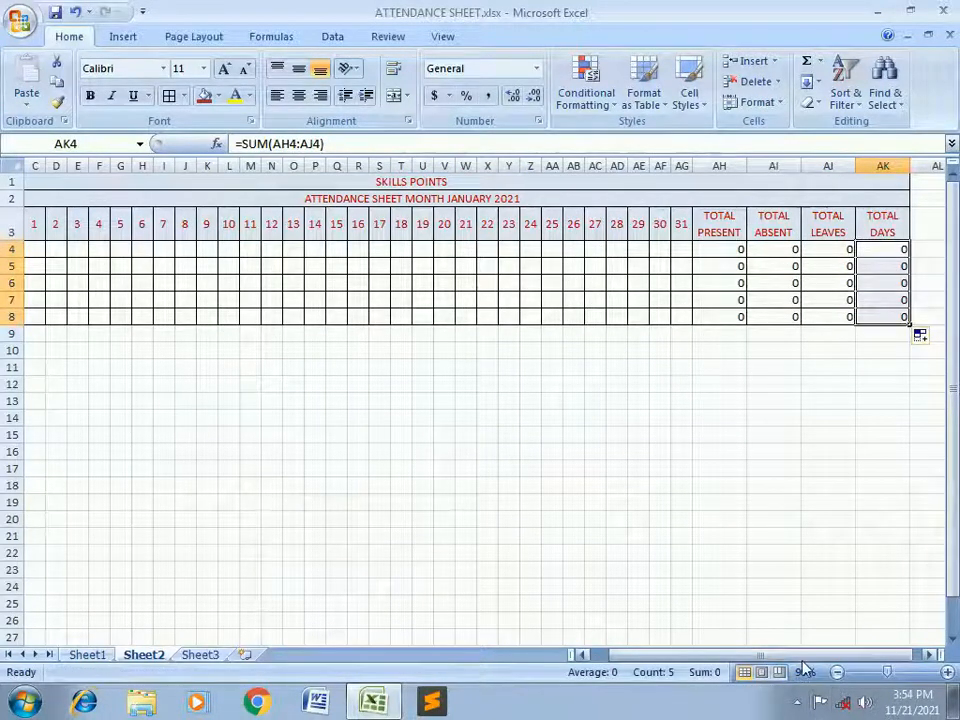
- Enter Sunday in I4 under day 7 and merge and center it down through I8
{"action": "left_click_drag", "start_coordinate": [799, 660], "coordinate": [741, 665]}
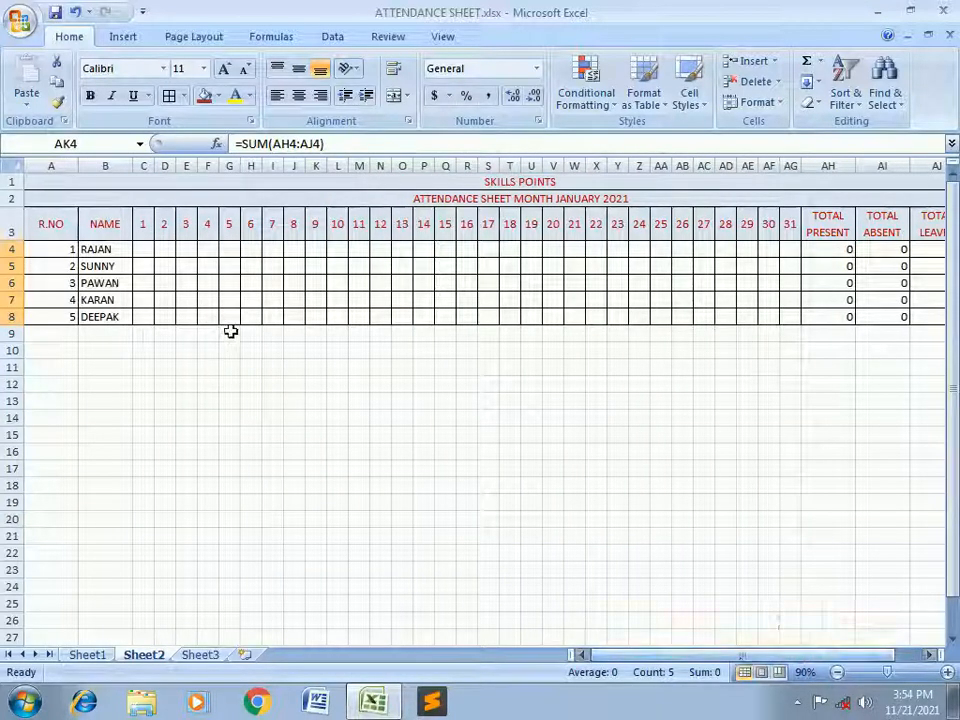
{"action": "left_click", "coordinate": [272, 250]}
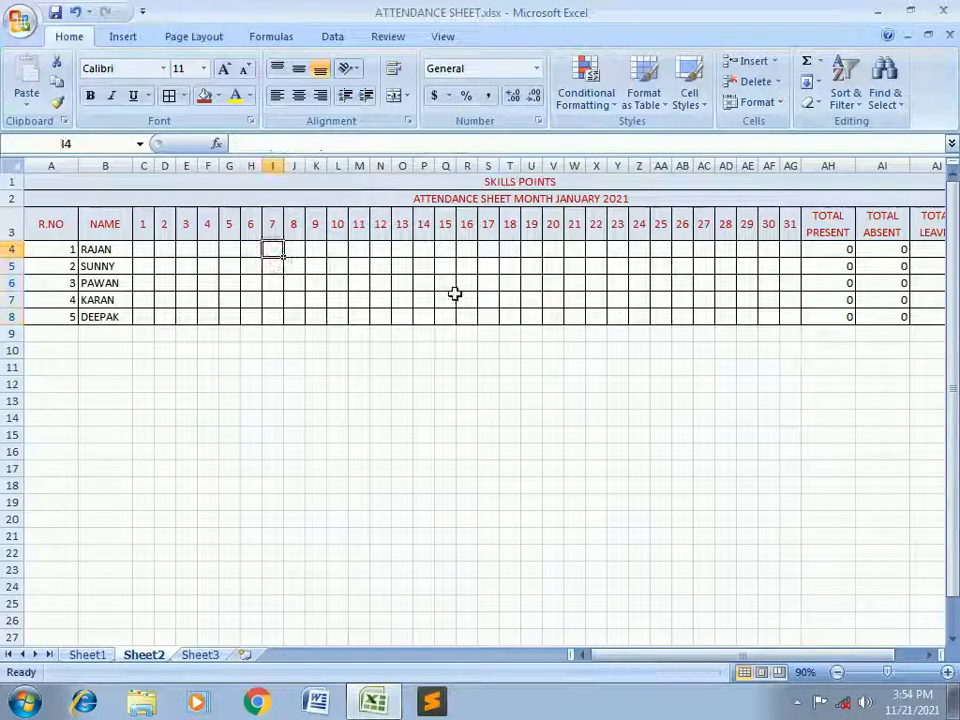
{"action": "type", "text": "sunday"}
{"action": "key", "text": "ctrl+Return"}
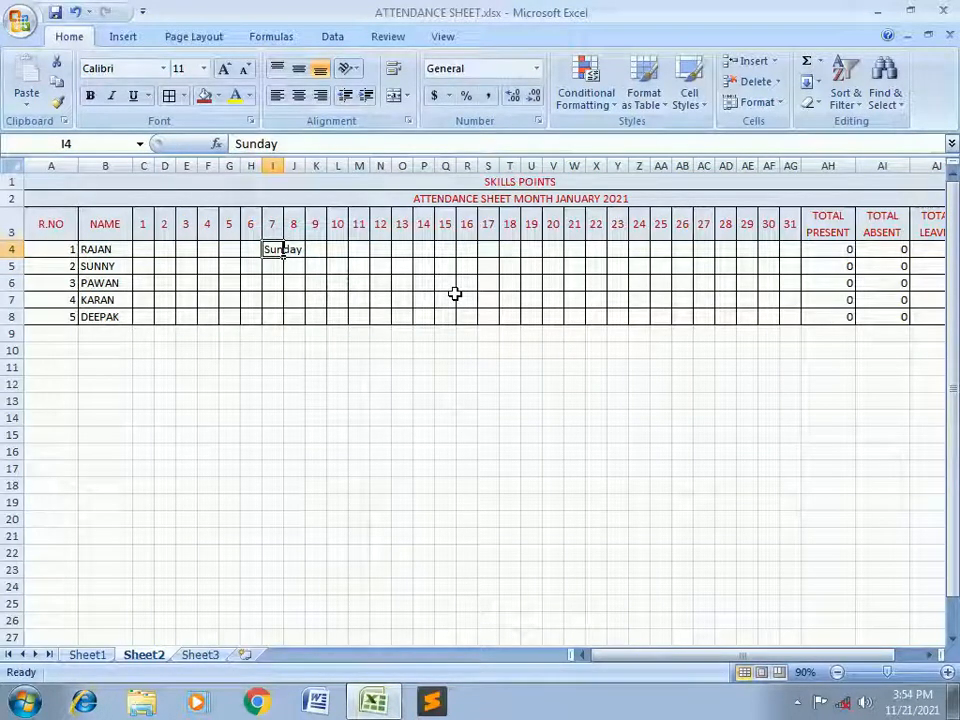
{"action": "key", "text": "shift+Down"}
{"action": "key", "text": "shift+Down"}
{"action": "key", "text": "shift+Down"}
{"action": "key", "text": "shift+Down"}
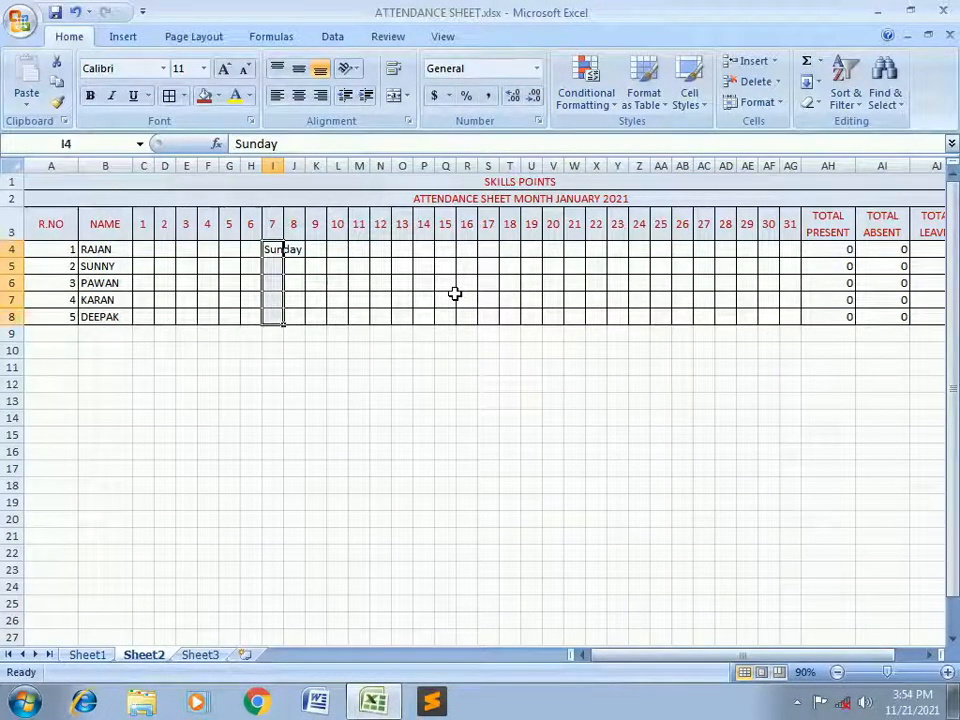
{"action": "left_click", "coordinate": [393, 96]}
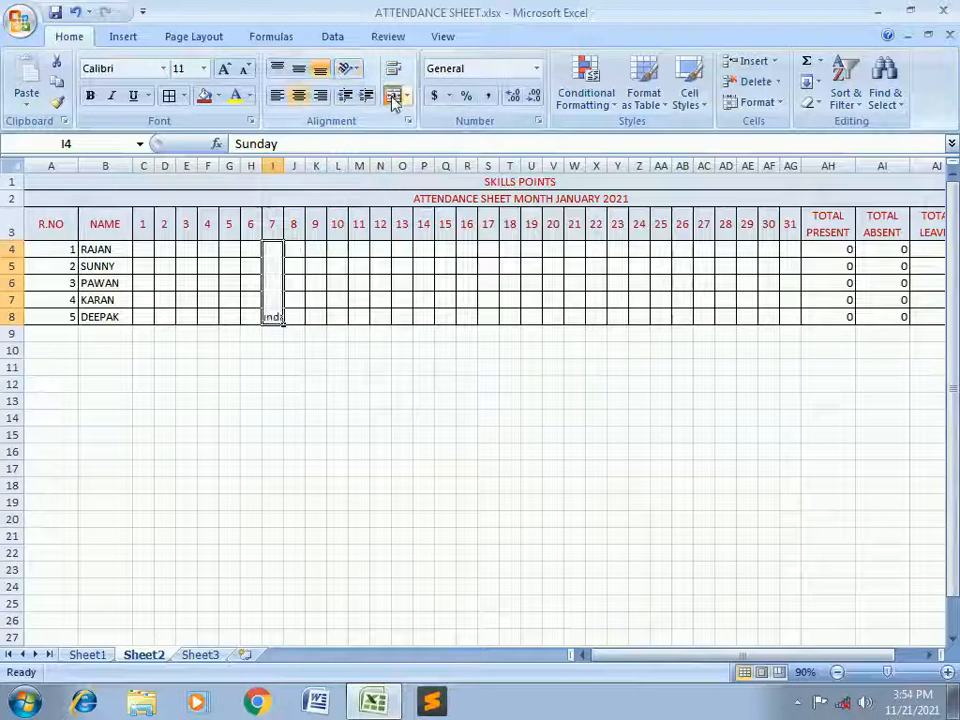
- Give the merged Sunday cell under day 7 a dark red fill, yellow font and stacked vertical text
{"action": "left_click", "coordinate": [204, 96]}
{"action": "left_click", "coordinate": [233, 96]}
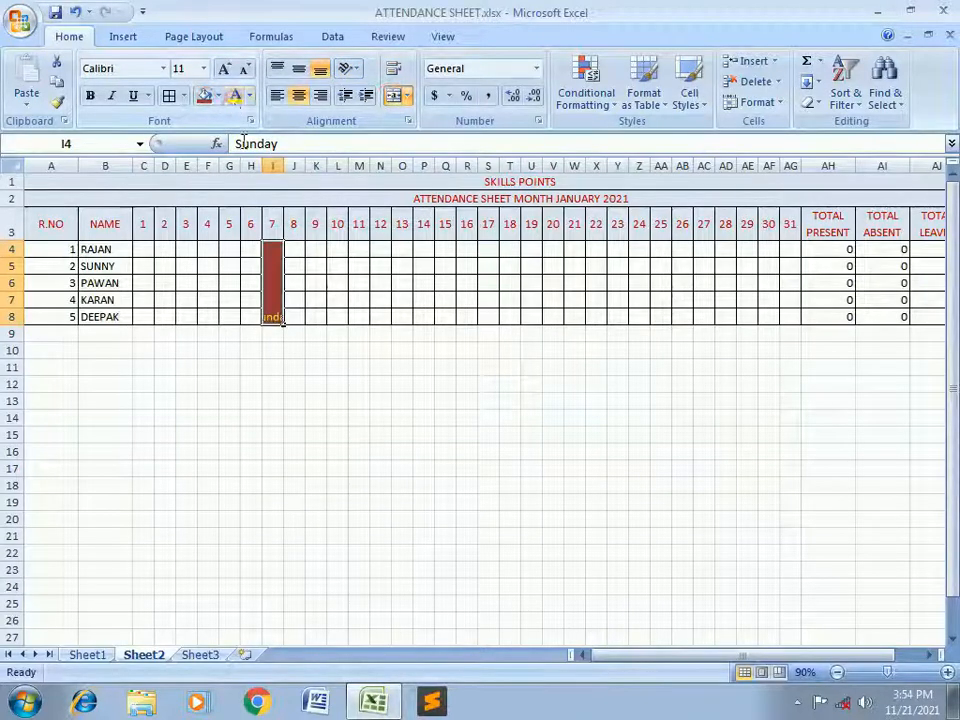
{"action": "left_click", "coordinate": [349, 69]}
{"action": "left_click", "coordinate": [404, 134]}
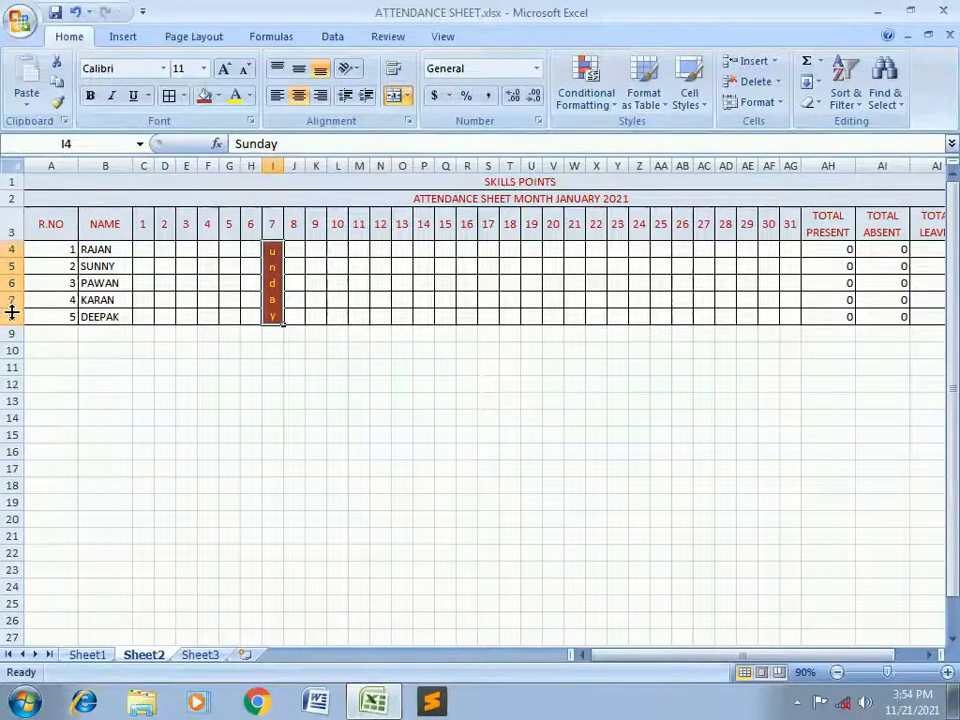
- Increase student rows 4 through 8 to one equal height that just fits the whole vertical Sunday text
{"action": "left_click_drag", "start_coordinate": [12, 312], "coordinate": [13, 308]}
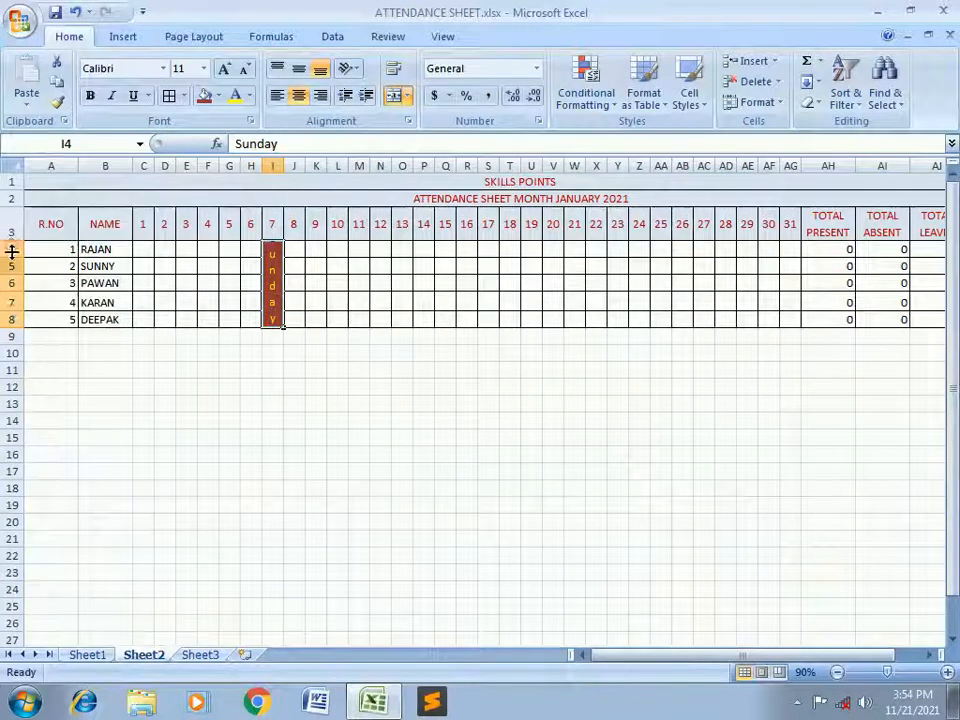
{"action": "left_click", "coordinate": [103, 401]}
{"action": "left_click", "coordinate": [13, 249]}
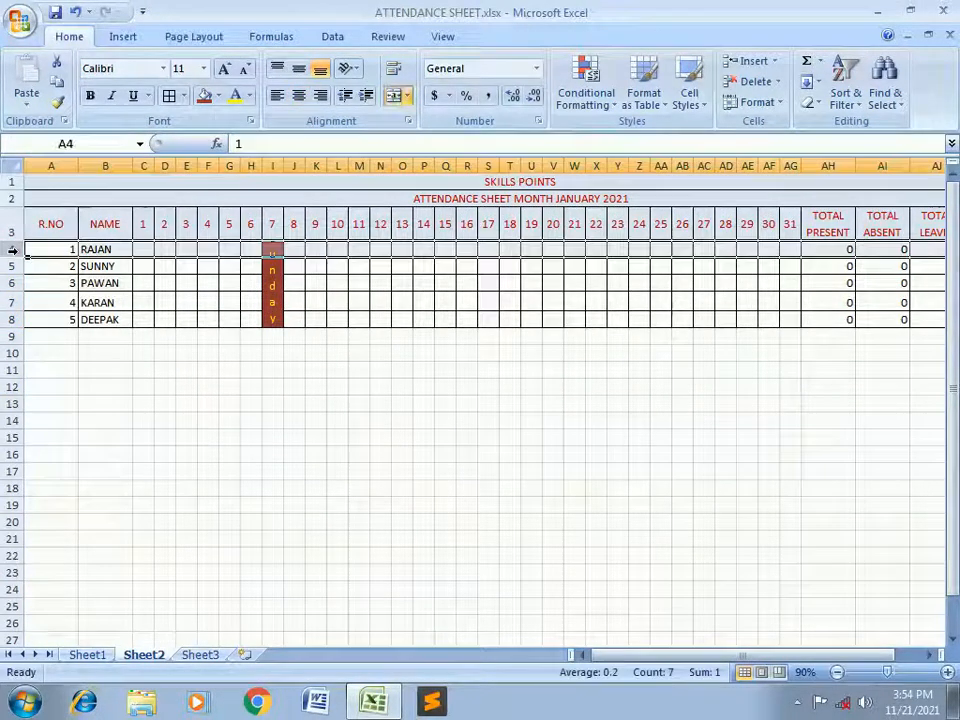
{"action": "left_click", "coordinate": [13, 319], "text": "ctrl"}
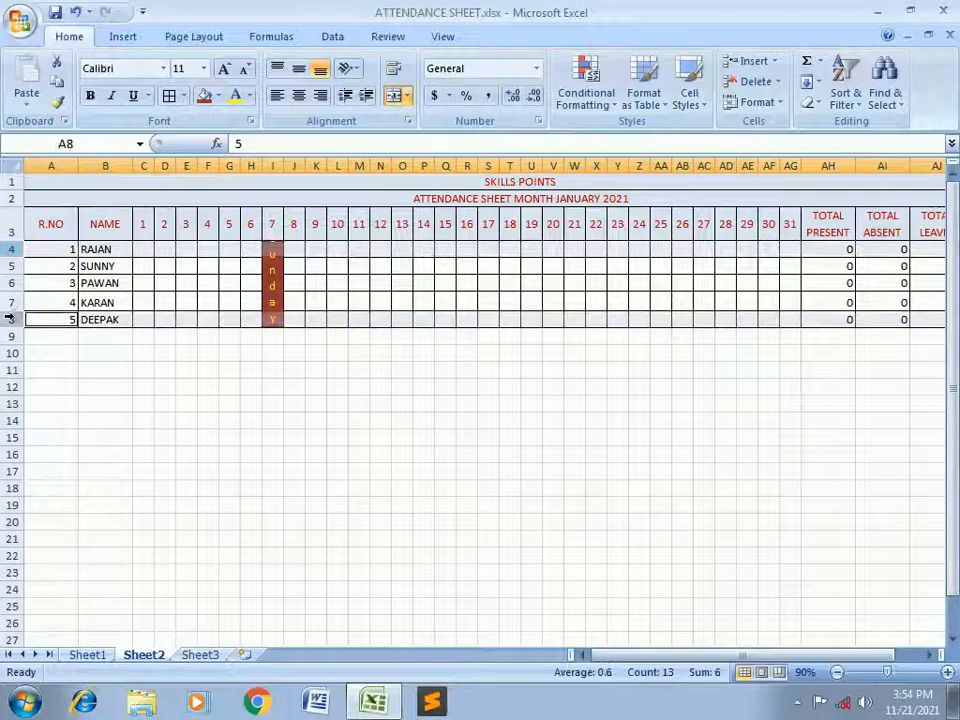
{"action": "left_click", "coordinate": [12, 248], "text": "shift"}
{"action": "left_click_drag", "start_coordinate": [10, 310], "coordinate": [15, 323]}
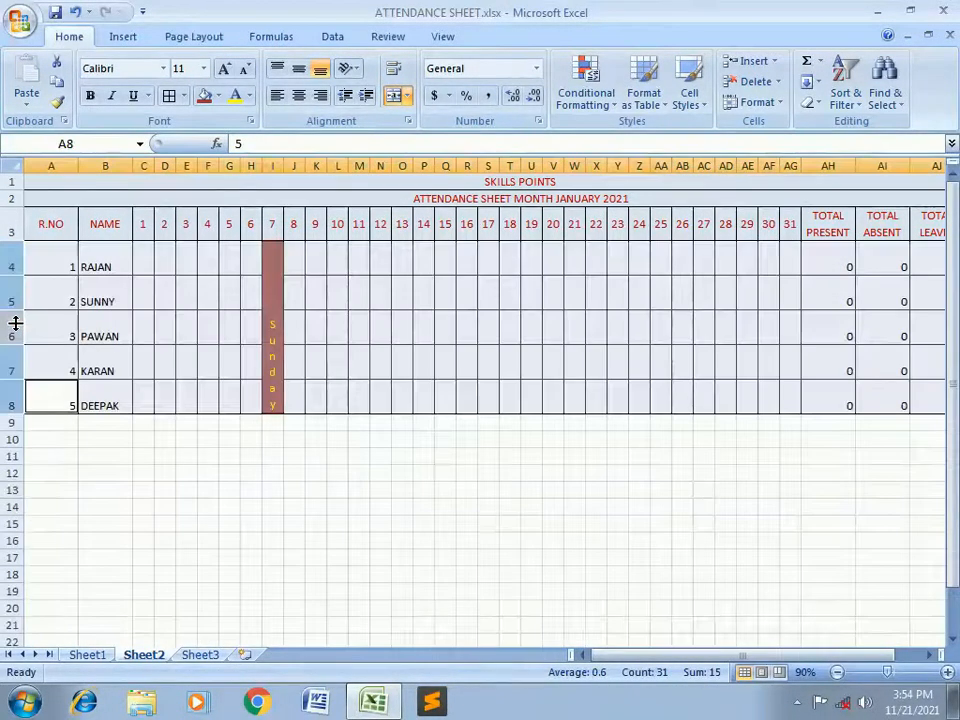
{"action": "left_click_drag", "start_coordinate": [11, 311], "coordinate": [15, 298]}
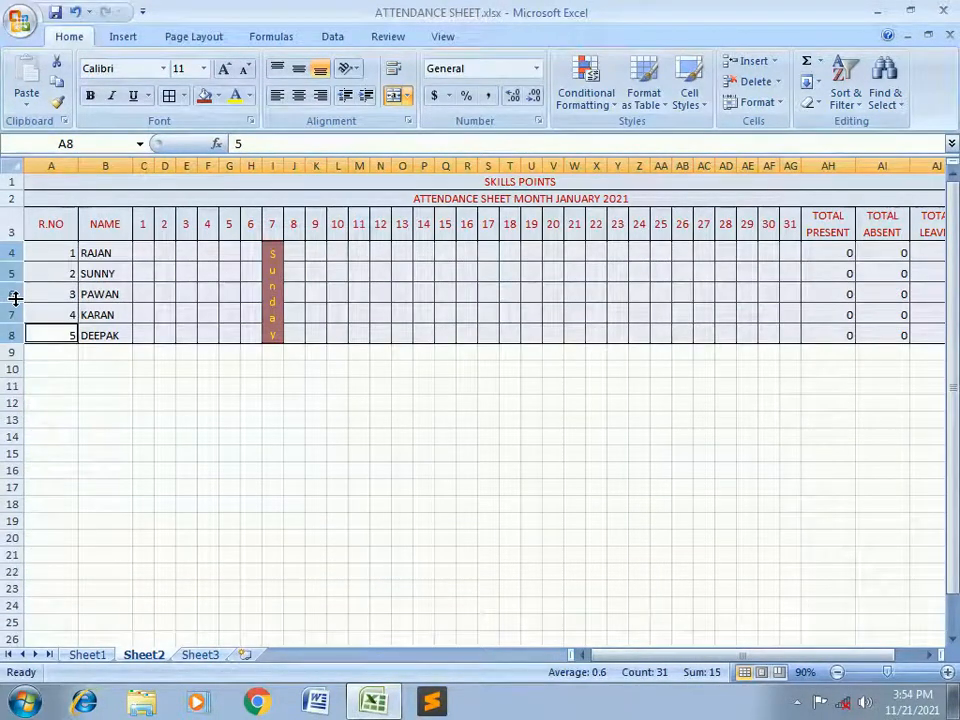
{"action": "left_click", "coordinate": [326, 415]}
- Copy the merged Sunday block from day 7 to days 14, 21 and 28, starting at P4, W4 and AD4
{"action": "left_click", "coordinate": [277, 303]}
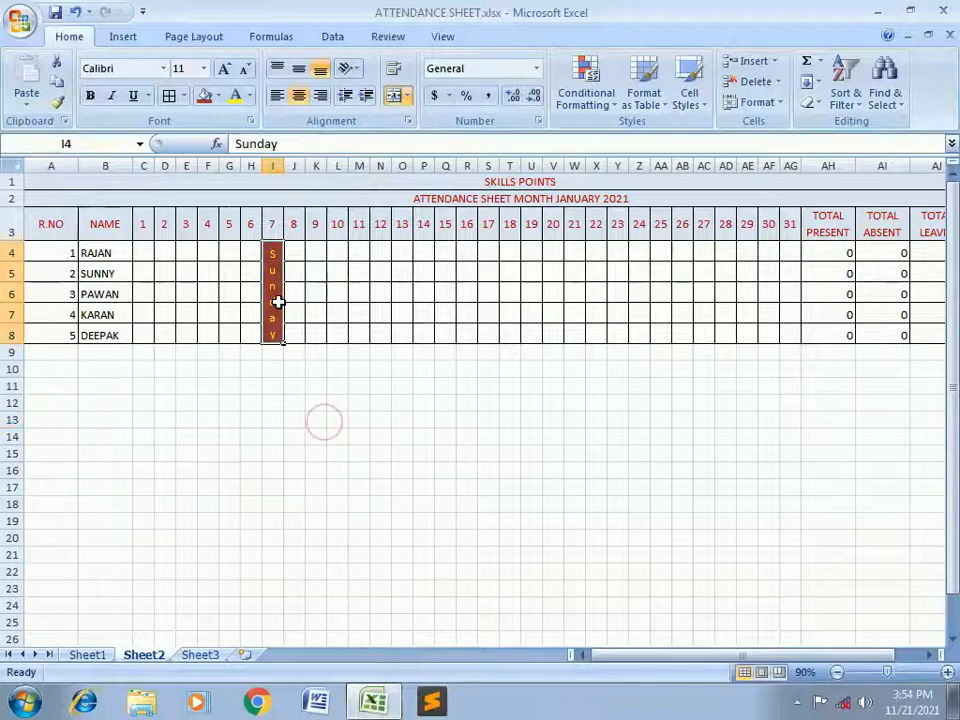
{"action": "key", "text": "ctrl+c"}
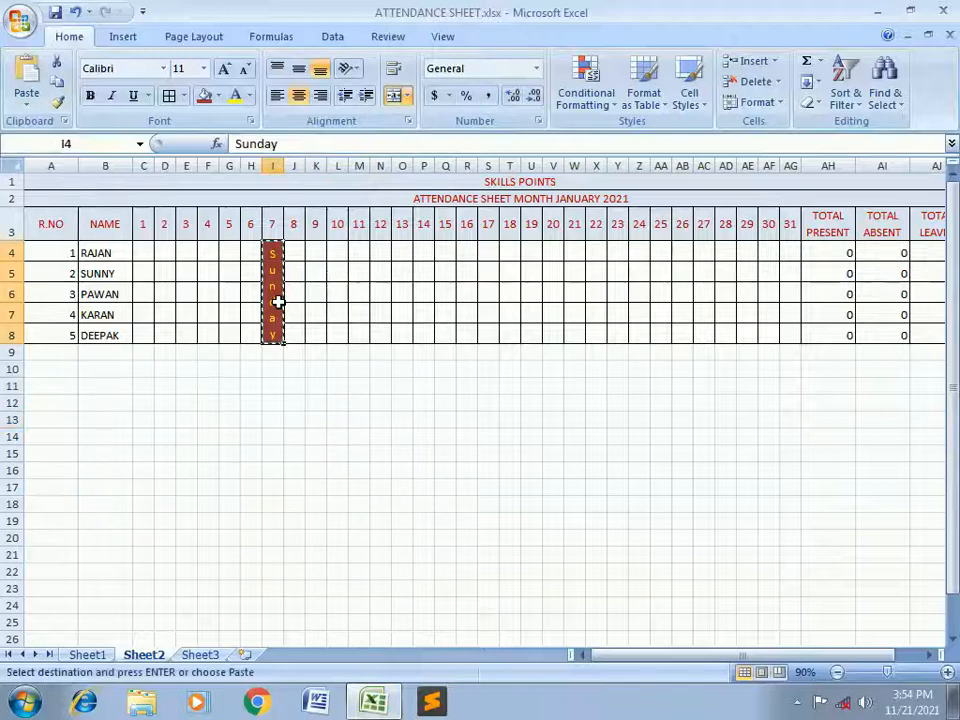
{"action": "left_click", "coordinate": [424, 252]}
{"action": "key", "text": "ctrl+v"}
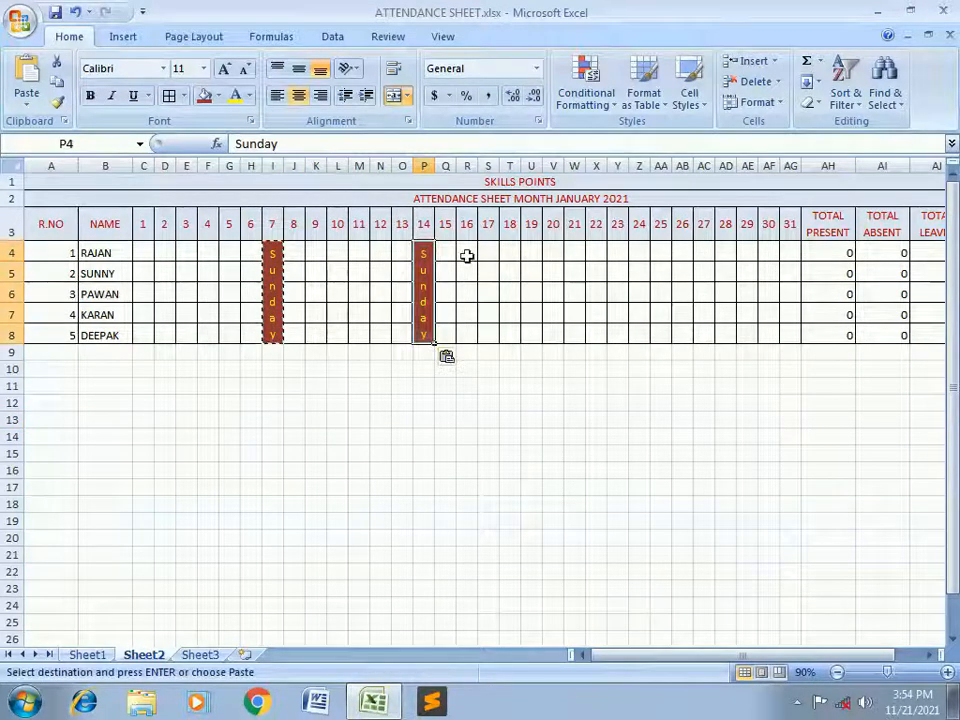
{"action": "left_click", "coordinate": [574, 250]}
{"action": "key", "text": "ctrl+v"}
{"action": "left_click", "coordinate": [718, 254]}
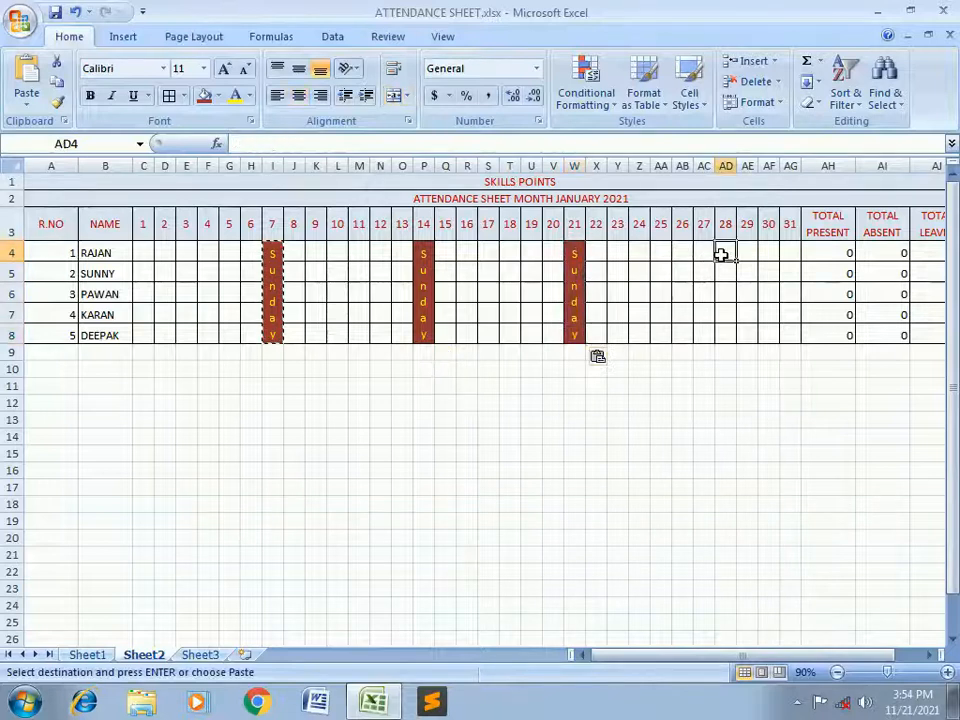
{"action": "key", "text": "ctrl+v"}
{"action": "left_click", "coordinate": [660, 308]}
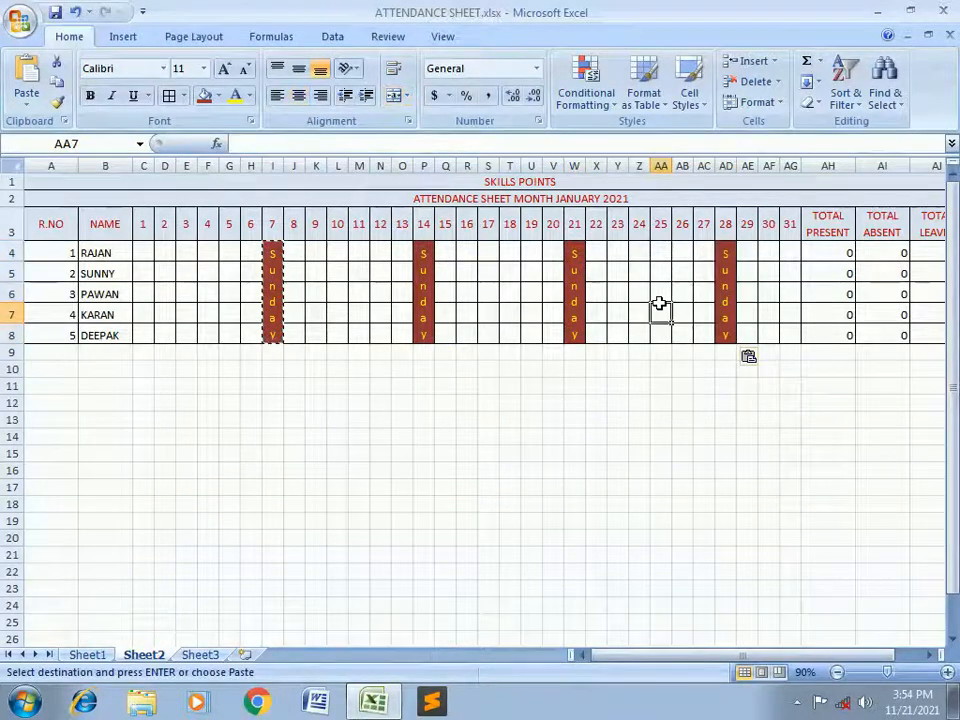
{"action": "key", "text": "Escape"}
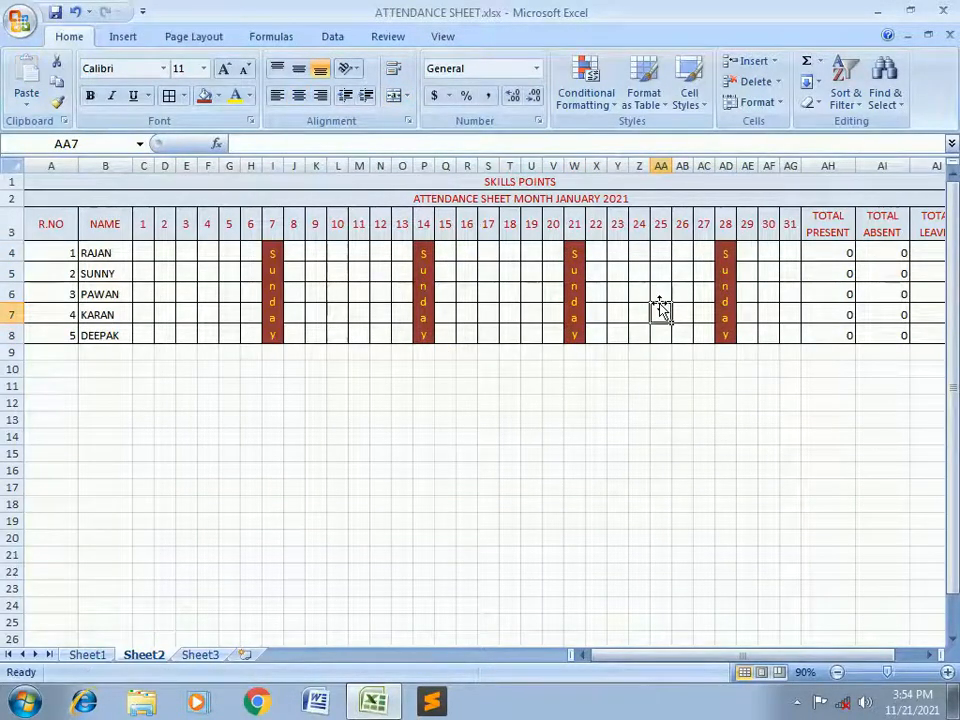
- Enter p in C4 for the first student's day 1 as a test and check the total present formula
{"action": "left_click", "coordinate": [144, 254]}
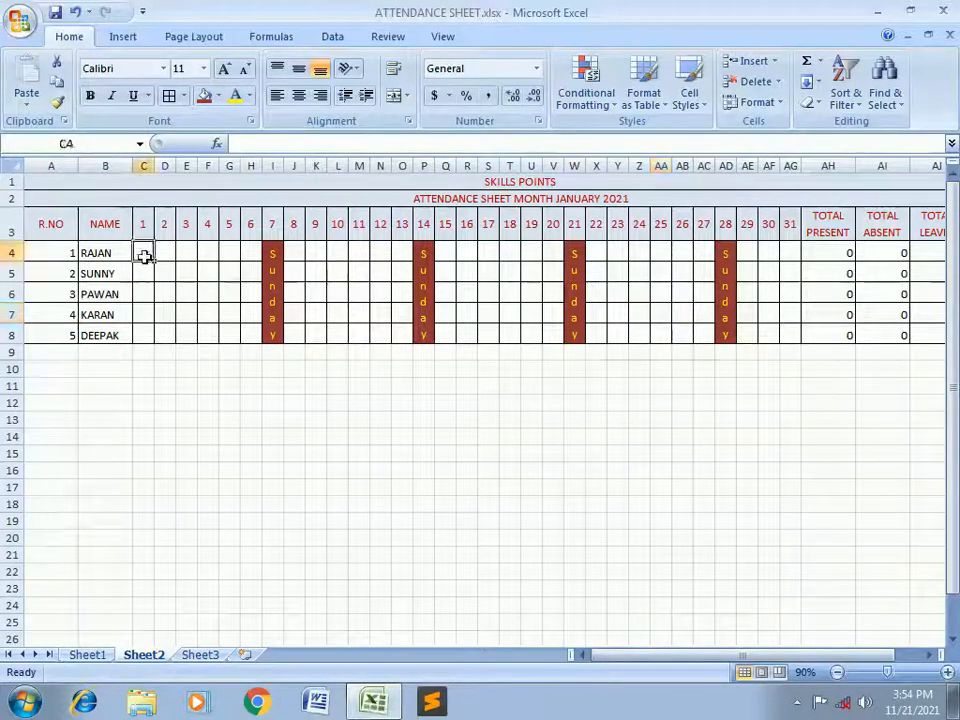
{"action": "type", "text": "p"}
{"action": "key", "text": "Return"}
{"action": "left_click", "coordinate": [144, 254]}
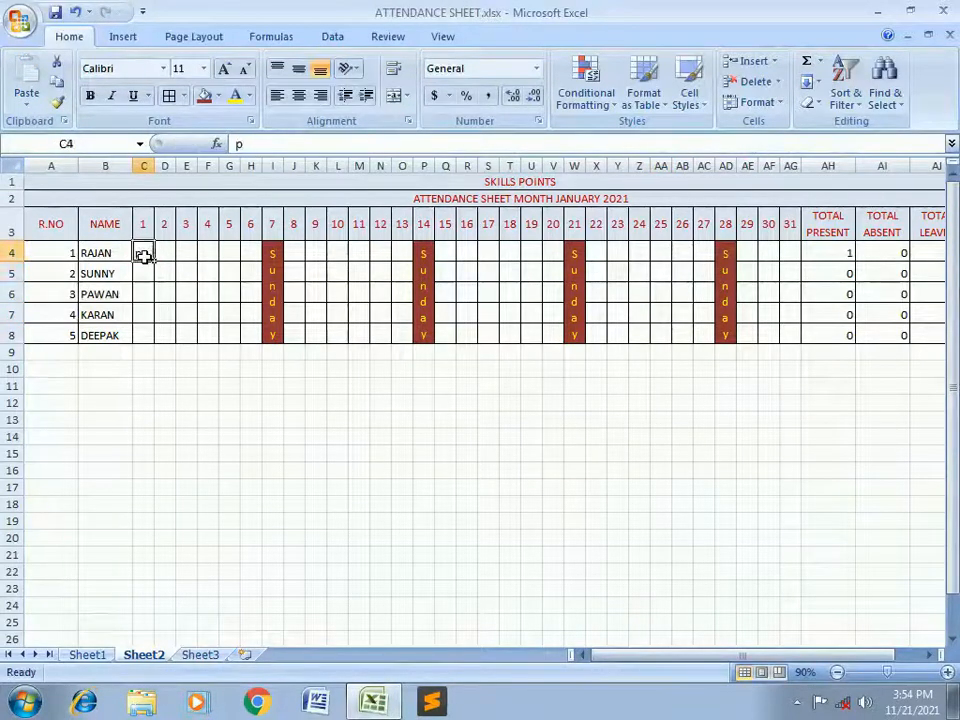
{"action": "left_click", "coordinate": [829, 251]}
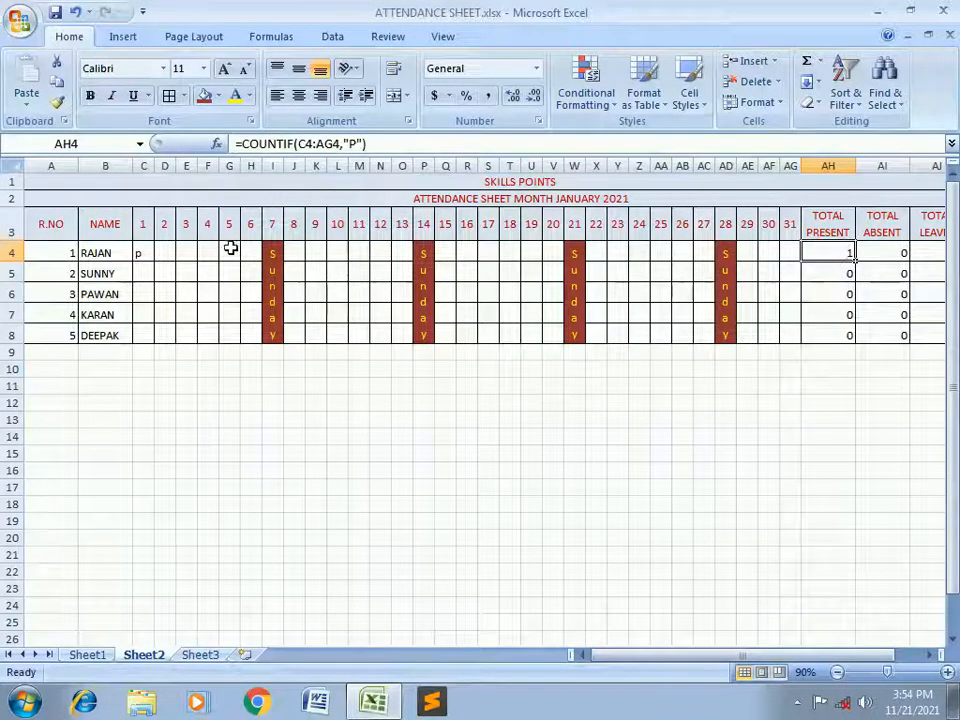
- Enter a in D4 for the first student's day 2 as a test and check the total absent formula
{"action": "left_click", "coordinate": [165, 252]}
{"action": "type", "text": "a"}
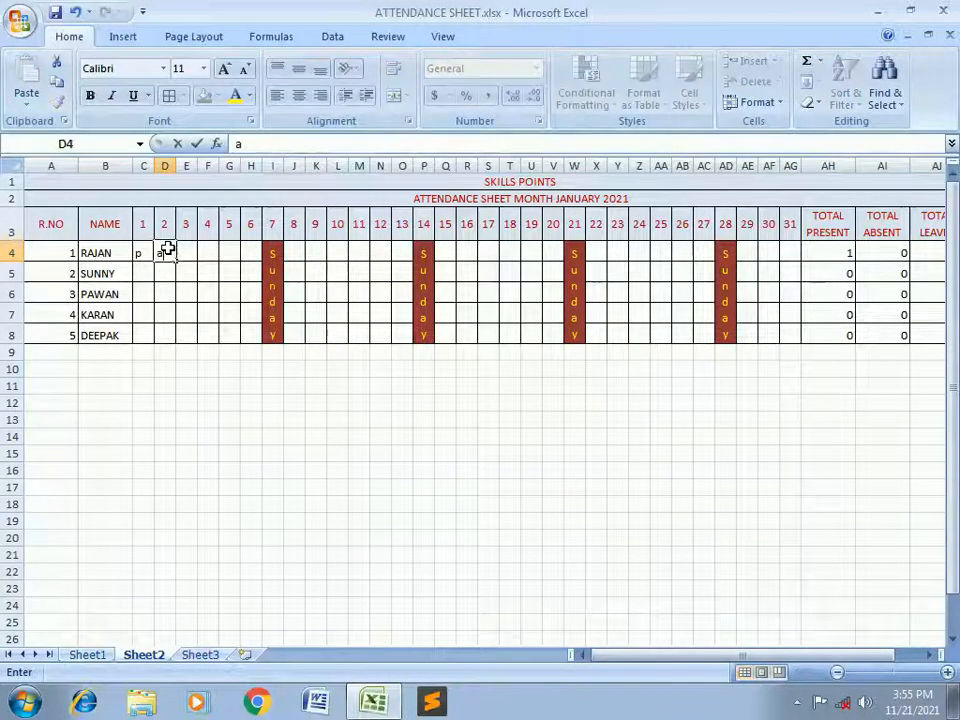
{"action": "key", "text": "Return"}
{"action": "left_click", "coordinate": [165, 252]}
{"action": "key", "text": "Right"}
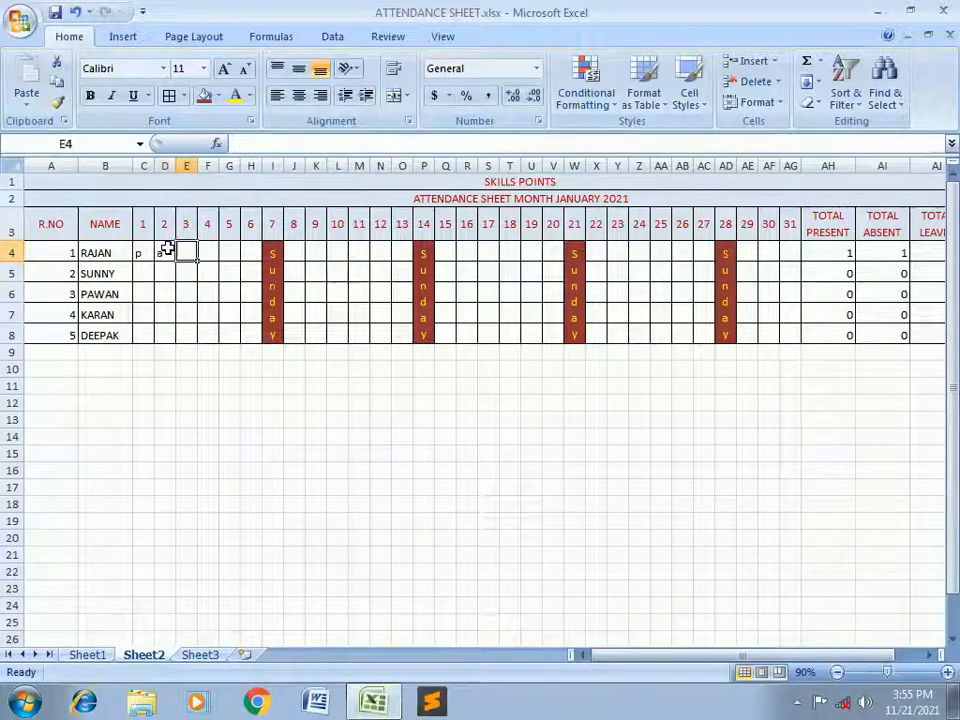
{"action": "left_click", "coordinate": [888, 252]}
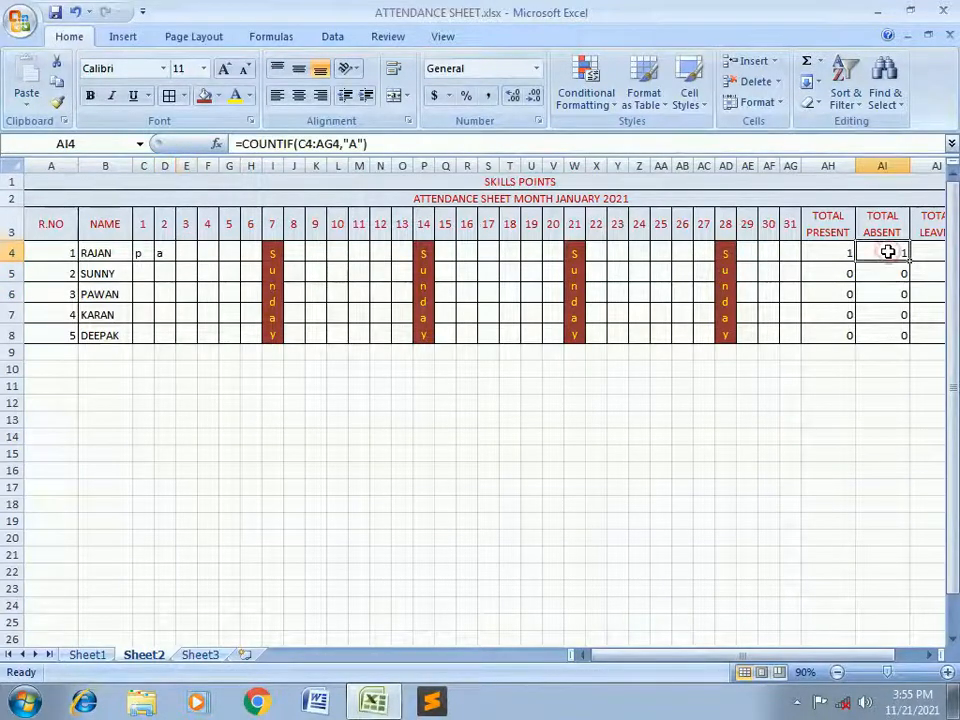
- Enter l in E4 for the first student's day 3 as a test and check the total leaves and total days formulas
{"action": "left_click", "coordinate": [184, 252]}
{"action": "type", "text": "l"}
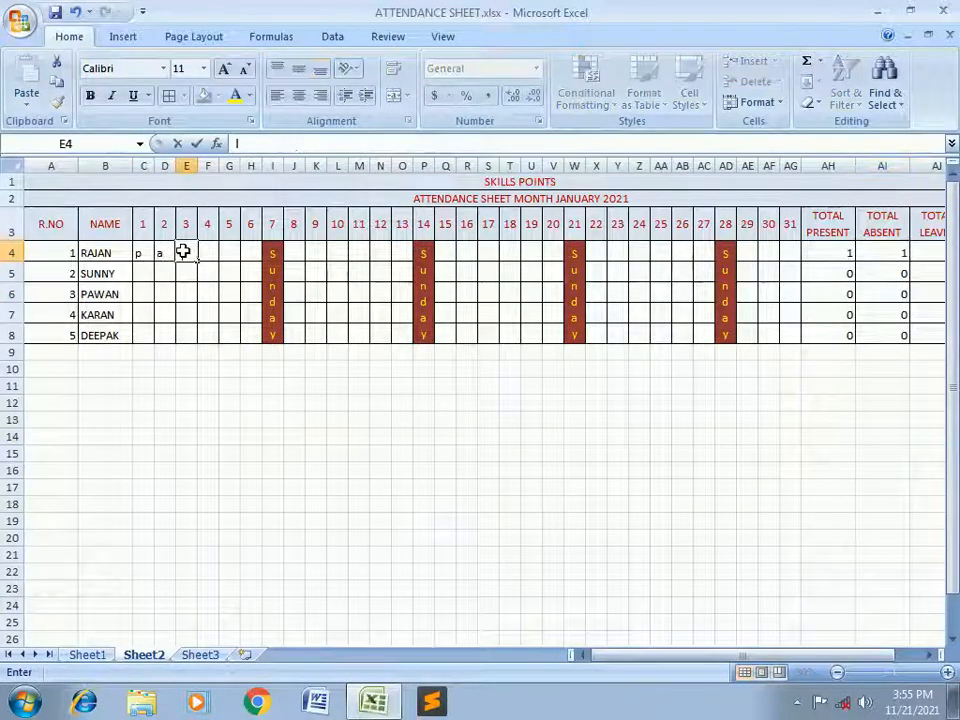
{"action": "key", "text": "Right"}
{"action": "left_click_drag", "start_coordinate": [776, 655], "coordinate": [799, 660]}
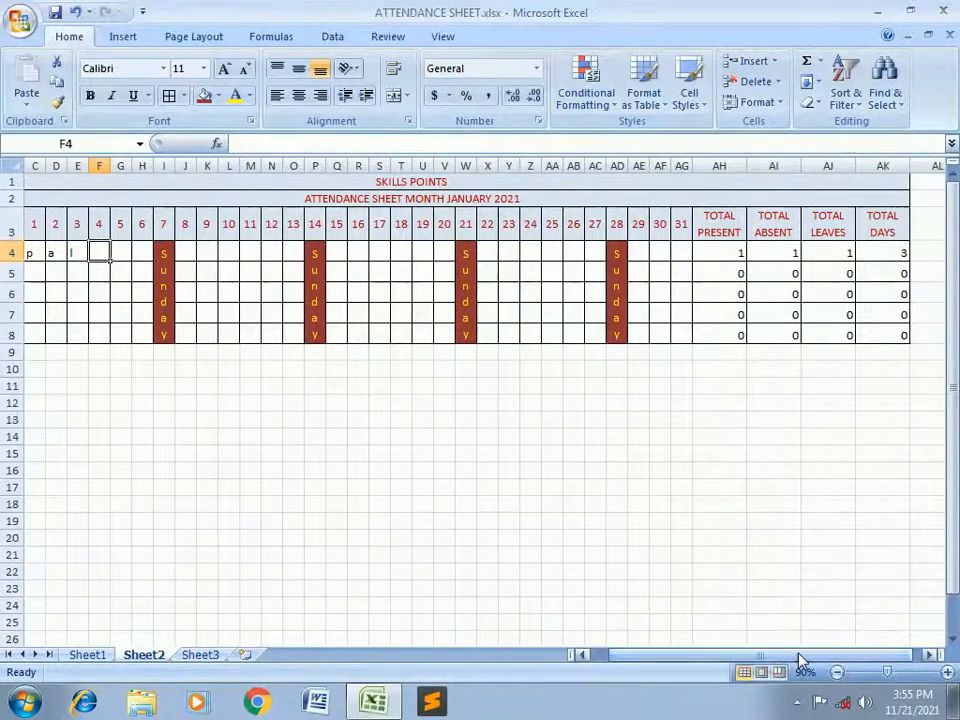
{"action": "left_click", "coordinate": [842, 252]}
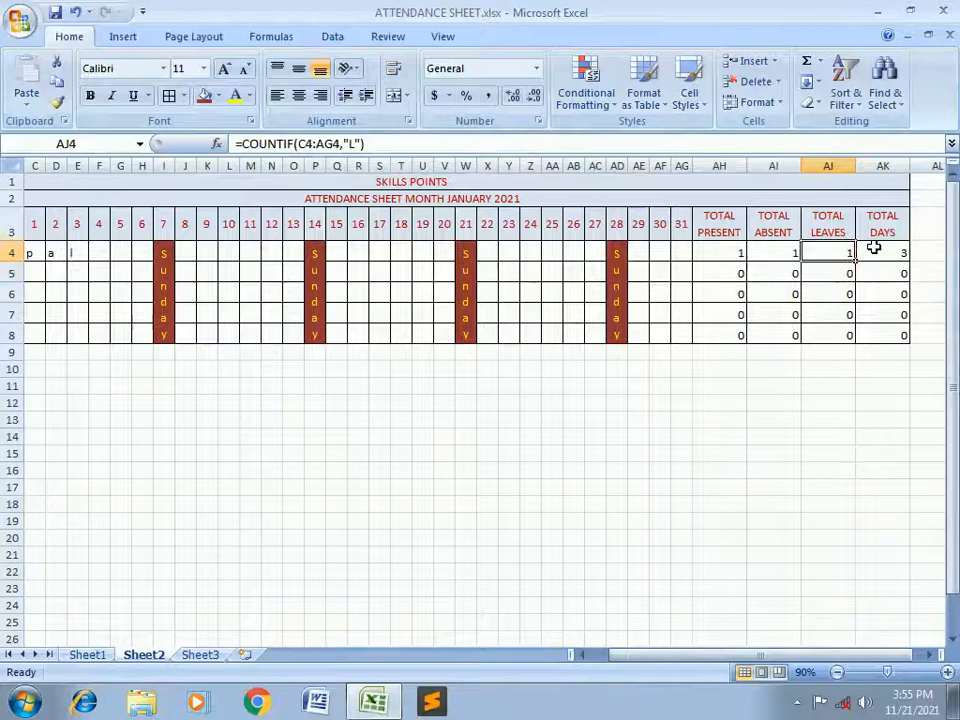
{"action": "left_click", "coordinate": [876, 252]}
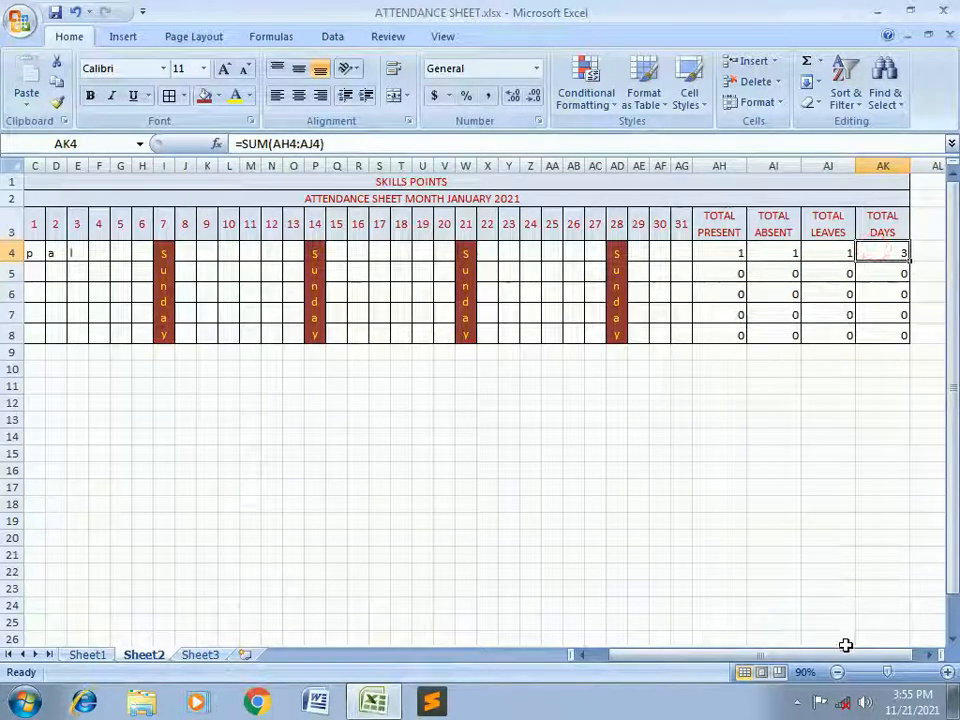
- Clear the test attendance marks from C4:E4
{"action": "left_click_drag", "start_coordinate": [846, 658], "coordinate": [690, 659]}
{"action": "left_click_drag", "start_coordinate": [145, 250], "coordinate": [181, 253]}
{"action": "left_click", "coordinate": [165, 294]}
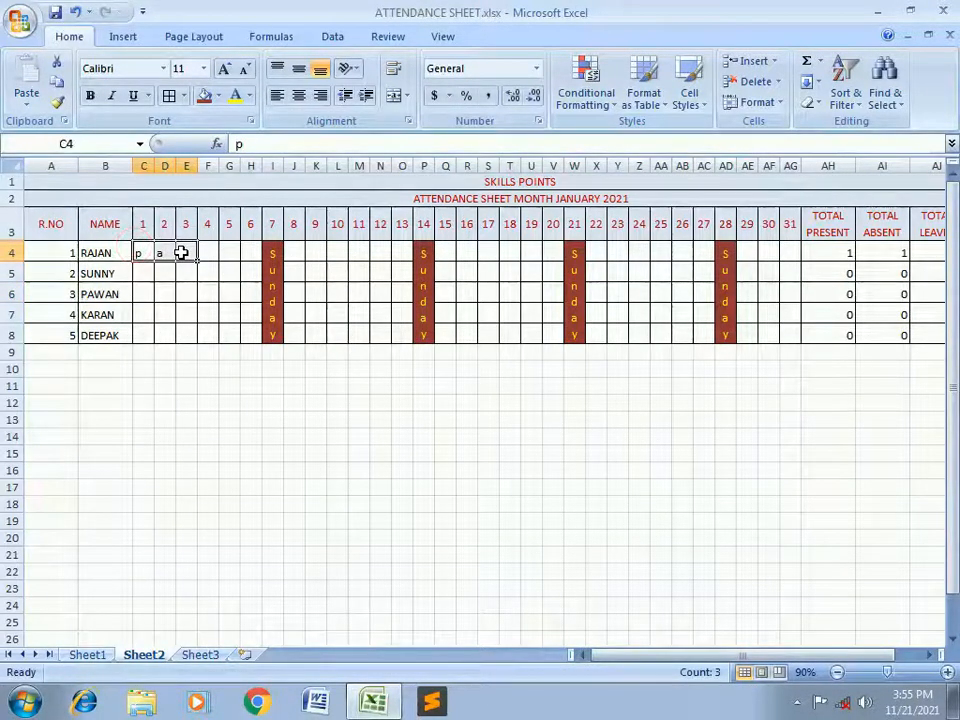
{"action": "left_click", "coordinate": [158, 289]}
{"action": "left_click_drag", "start_coordinate": [140, 251], "coordinate": [184, 257]}
{"action": "key", "text": "Delete"}
{"action": "left_click", "coordinate": [192, 310]}
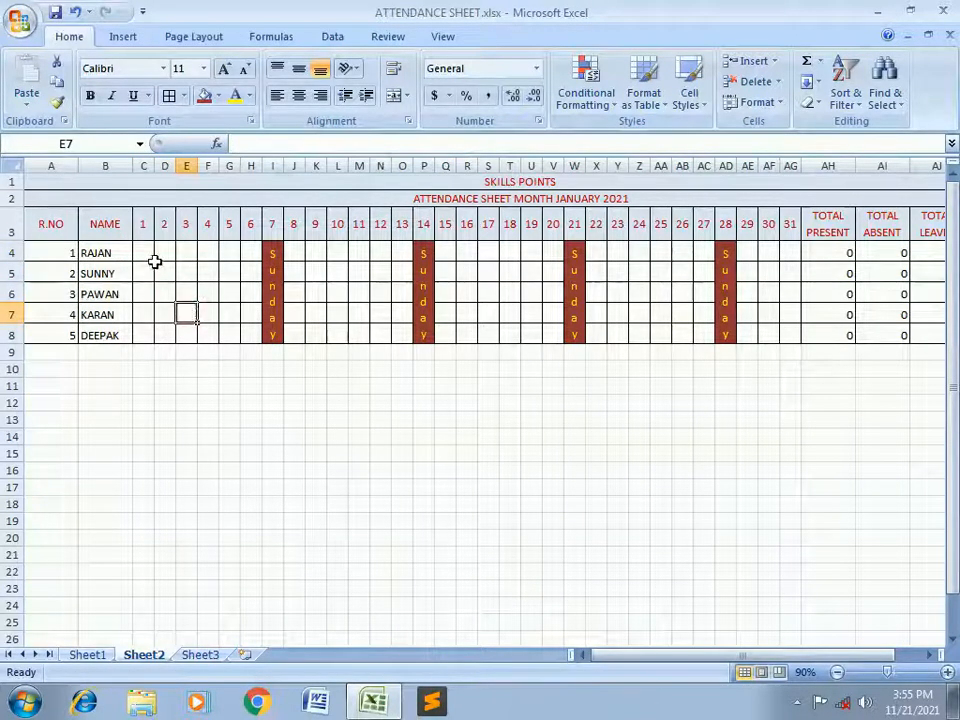
- Add a conditional formatting rule to C4:AG8 that formats cells containing the text P with Green Fill with Dark Green Text
{"action": "left_click_drag", "start_coordinate": [146, 258], "coordinate": [782, 310]}
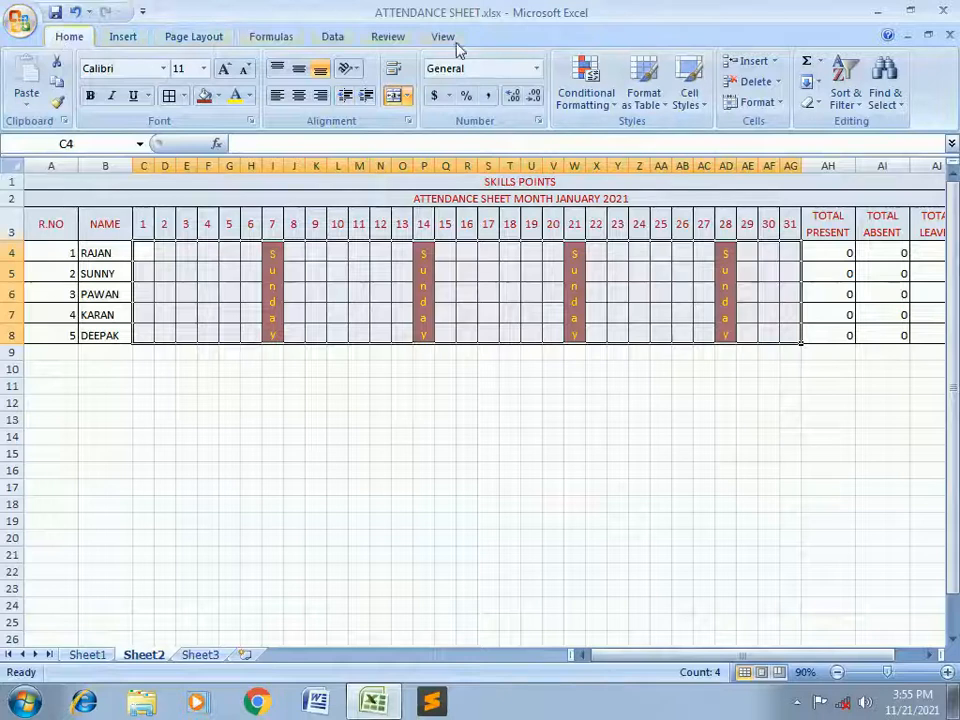
{"action": "left_click", "coordinate": [588, 100]}
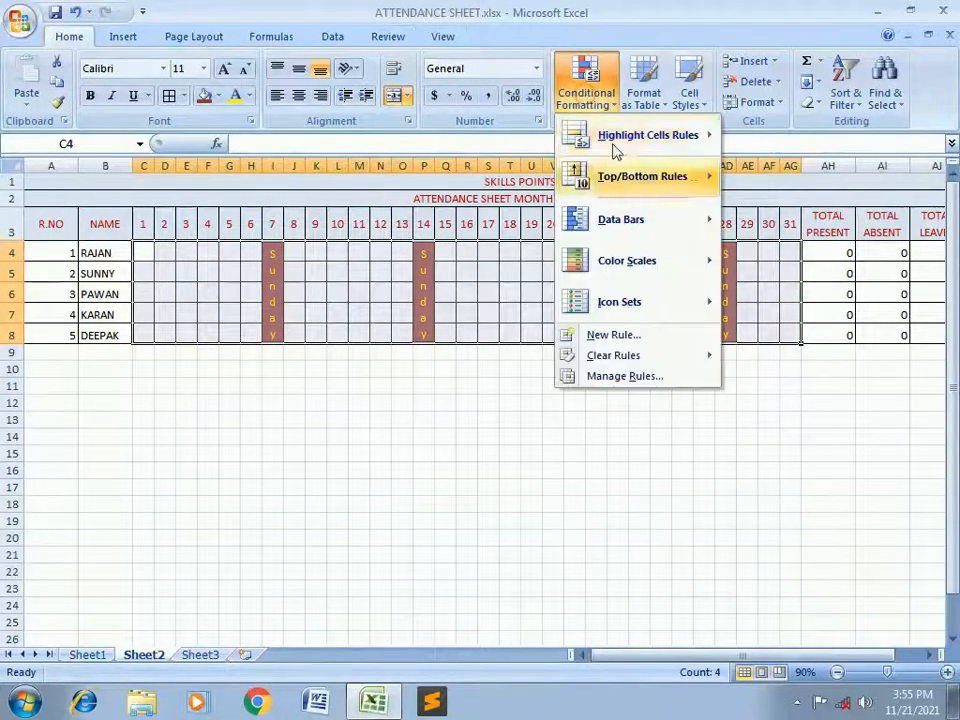
{"action": "mouse_move", "coordinate": [640, 145]}
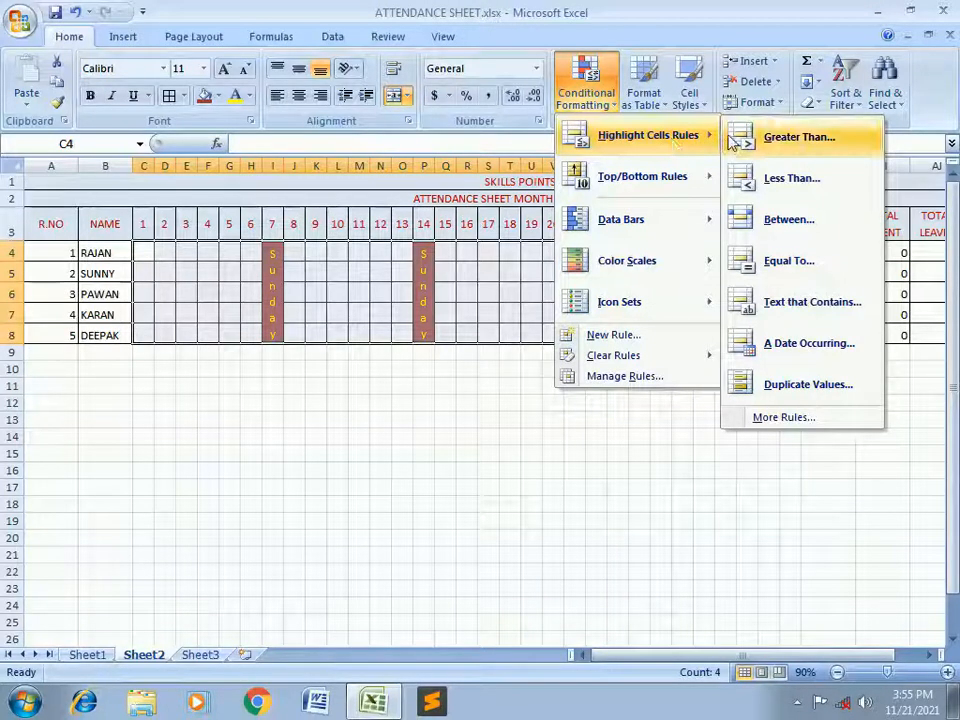
{"action": "left_click", "coordinate": [793, 300]}
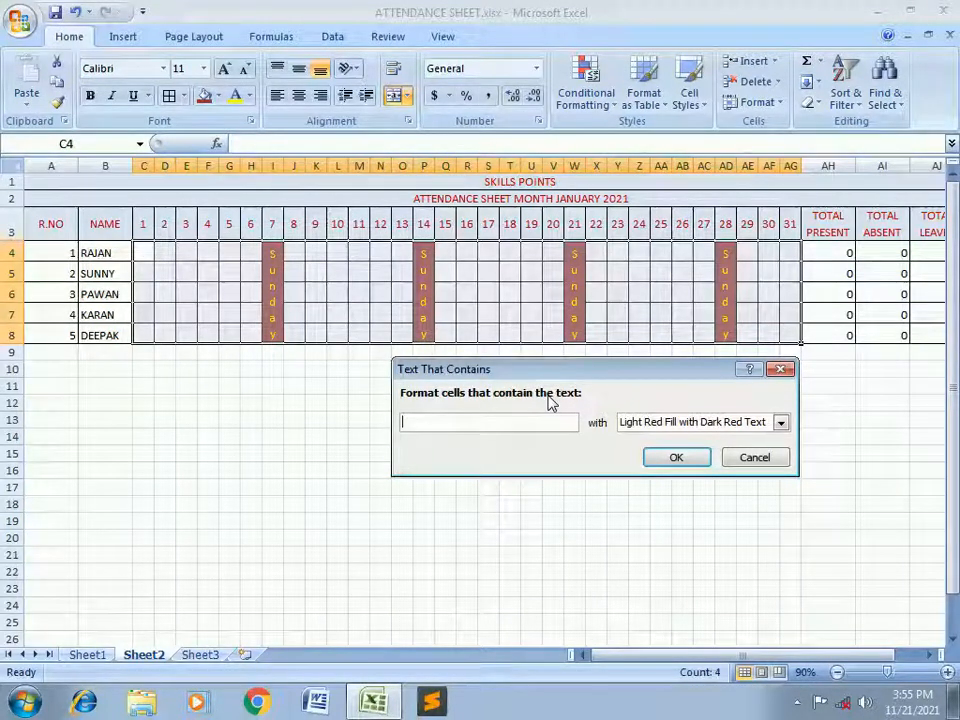
{"action": "type", "text": "P"}
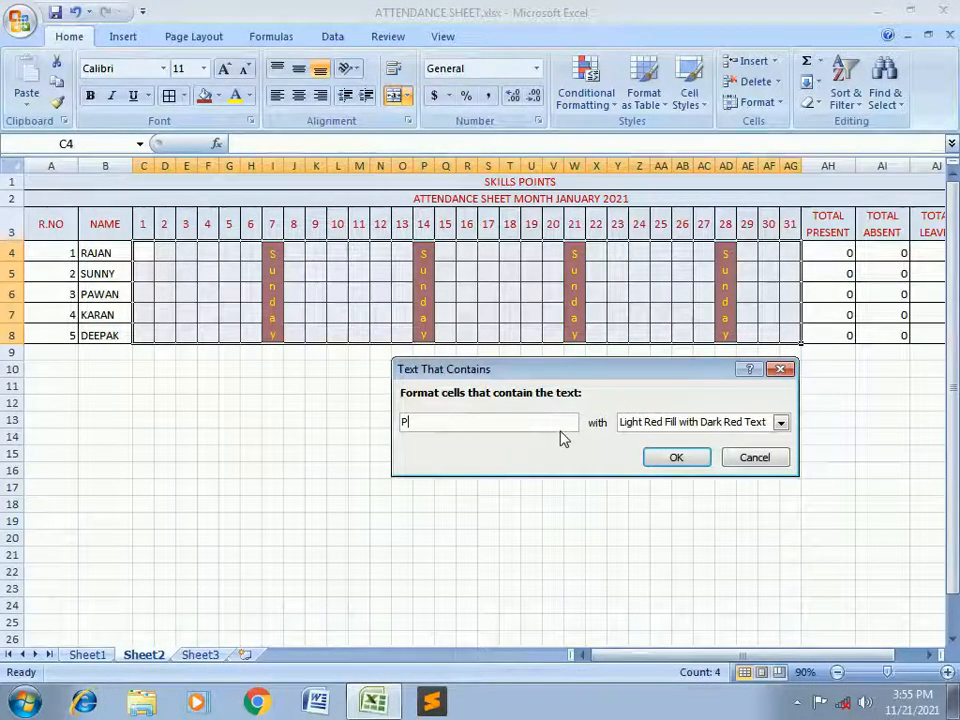
{"action": "left_click", "coordinate": [780, 422]}
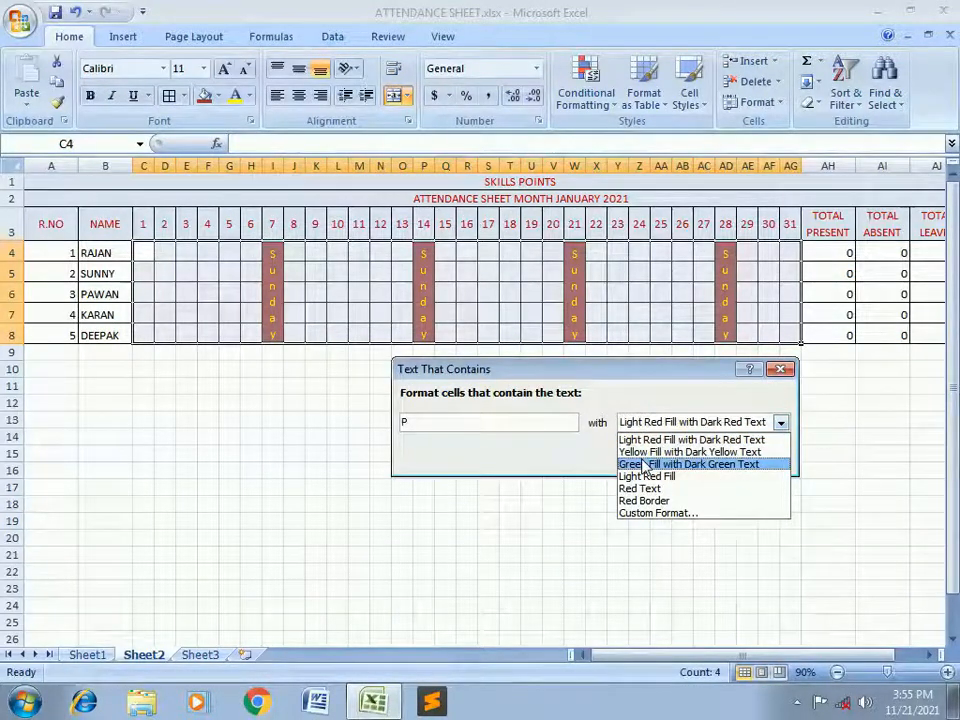
{"action": "left_click", "coordinate": [645, 466]}
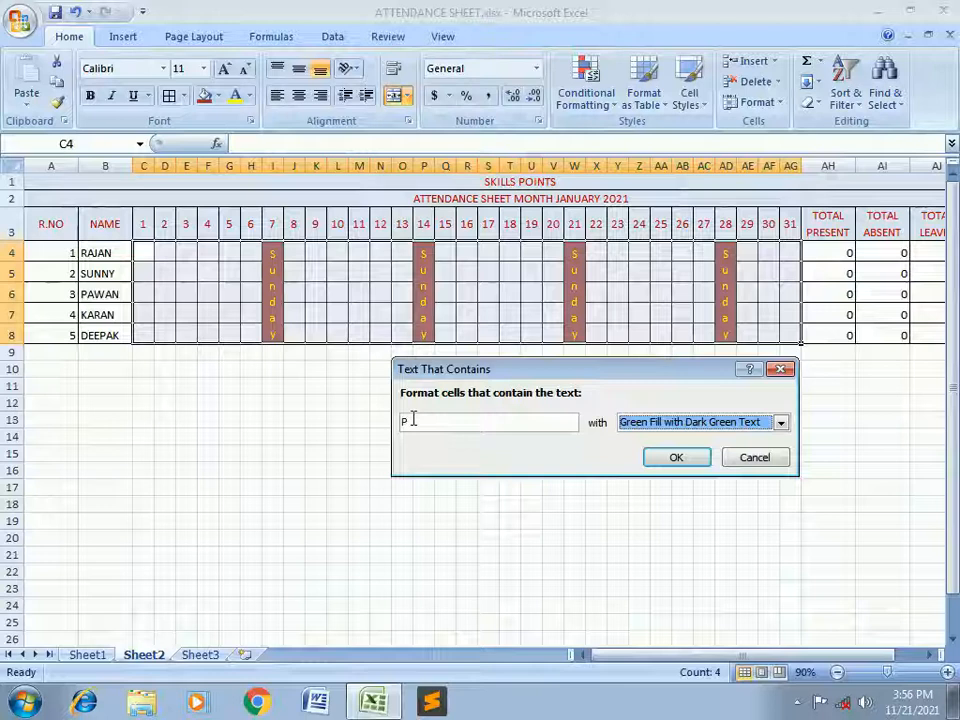
{"action": "left_click", "coordinate": [680, 459]}
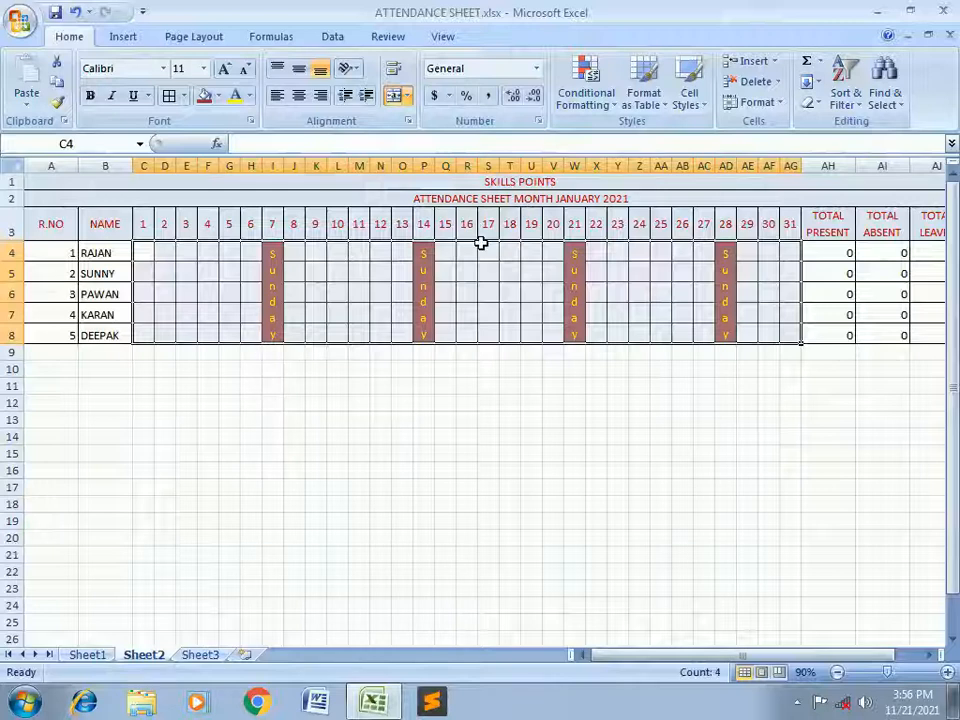
{"action": "left_click", "coordinate": [585, 100]}
{"action": "mouse_move", "coordinate": [605, 145]}
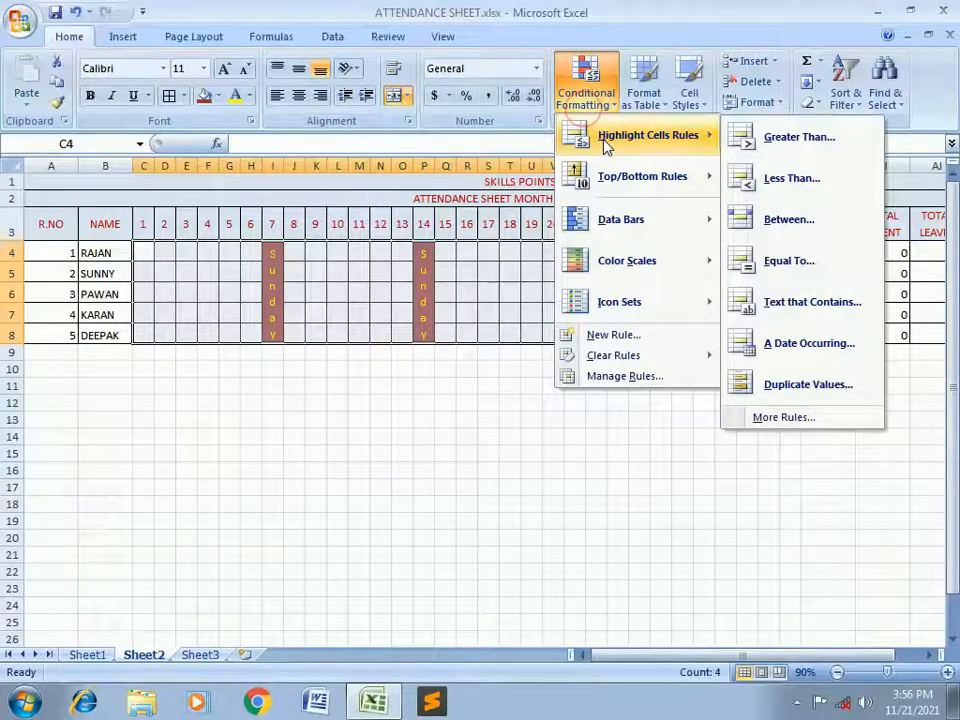
{"action": "left_click", "coordinate": [808, 344]}
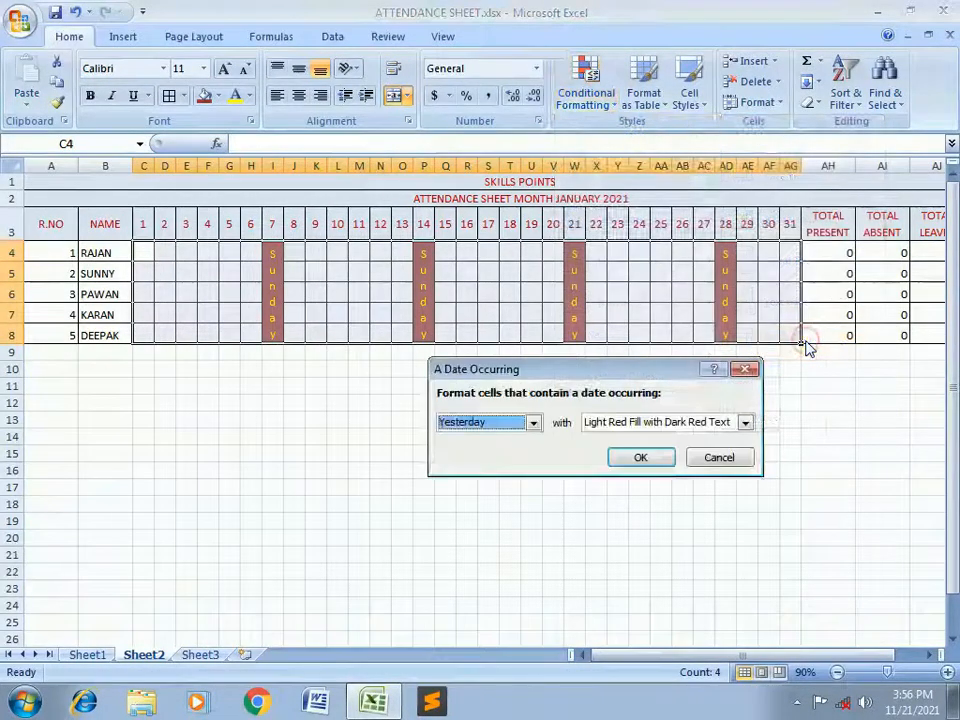
{"action": "left_click", "coordinate": [718, 457]}
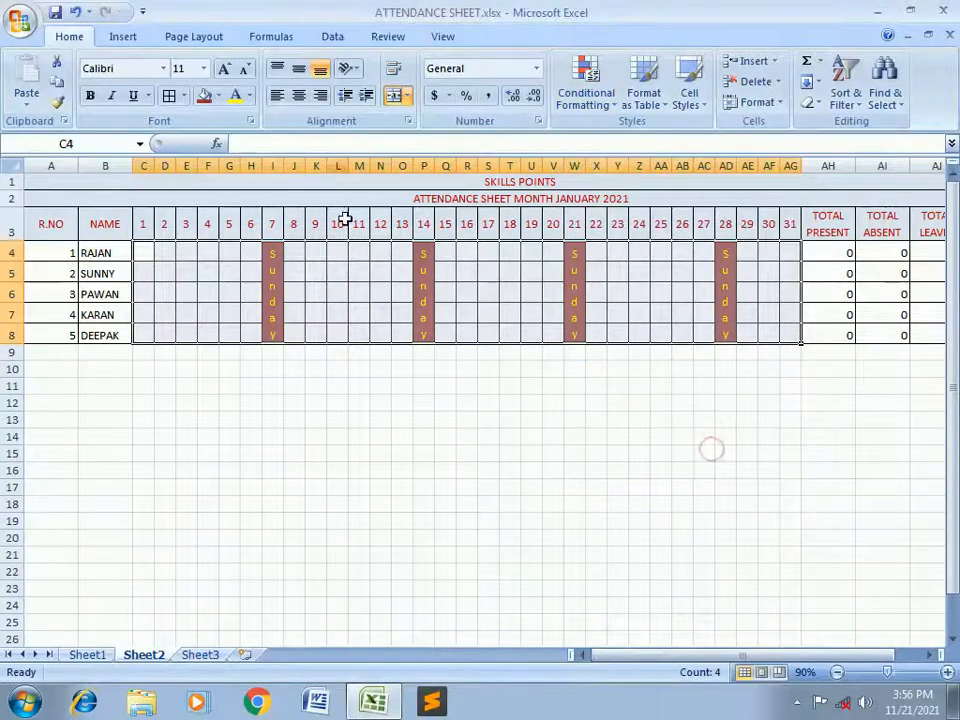
- Add a rule to C4:AG8 that formats cells containing the text A with Light Red Fill with Dark Red Text
{"action": "left_click", "coordinate": [594, 100]}
{"action": "mouse_move", "coordinate": [626, 146]}
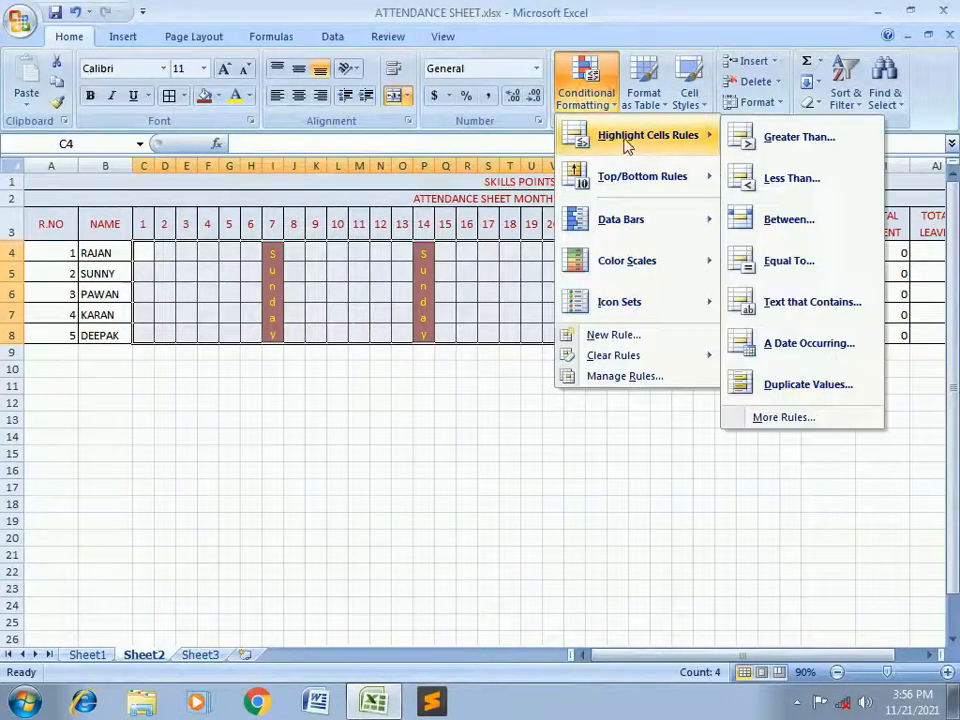
{"action": "left_click", "coordinate": [836, 304]}
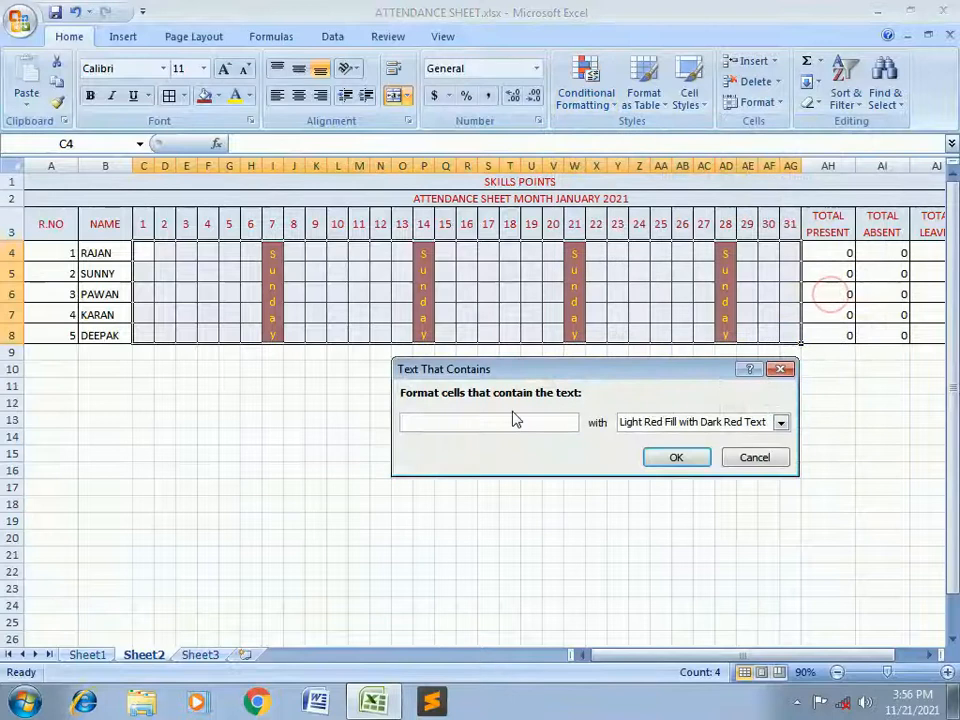
{"action": "type", "text": "A"}
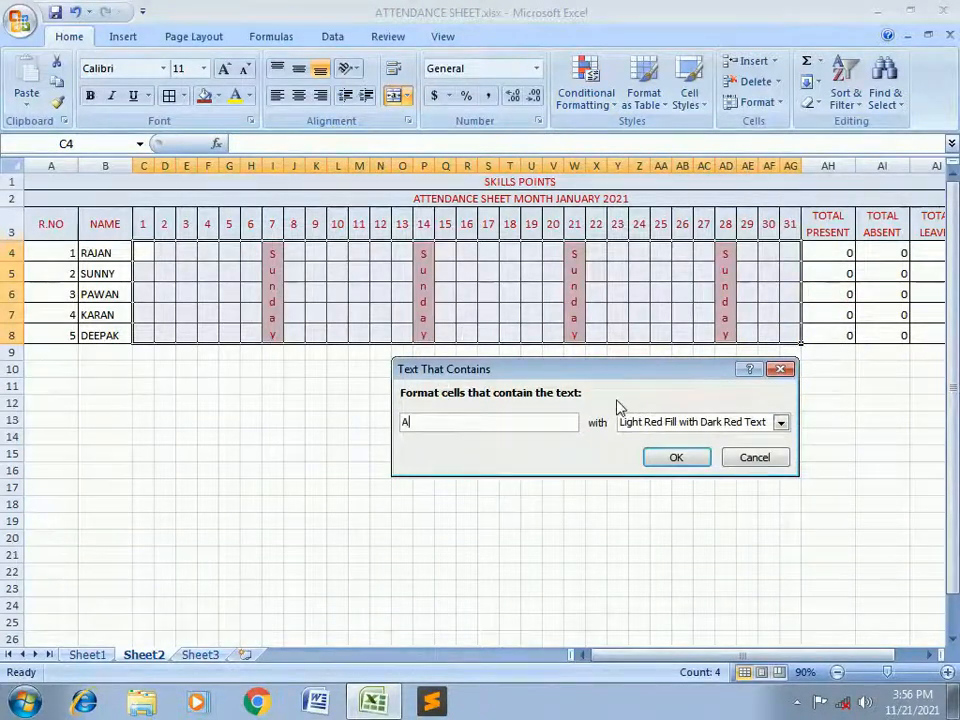
{"action": "left_click", "coordinate": [780, 422]}
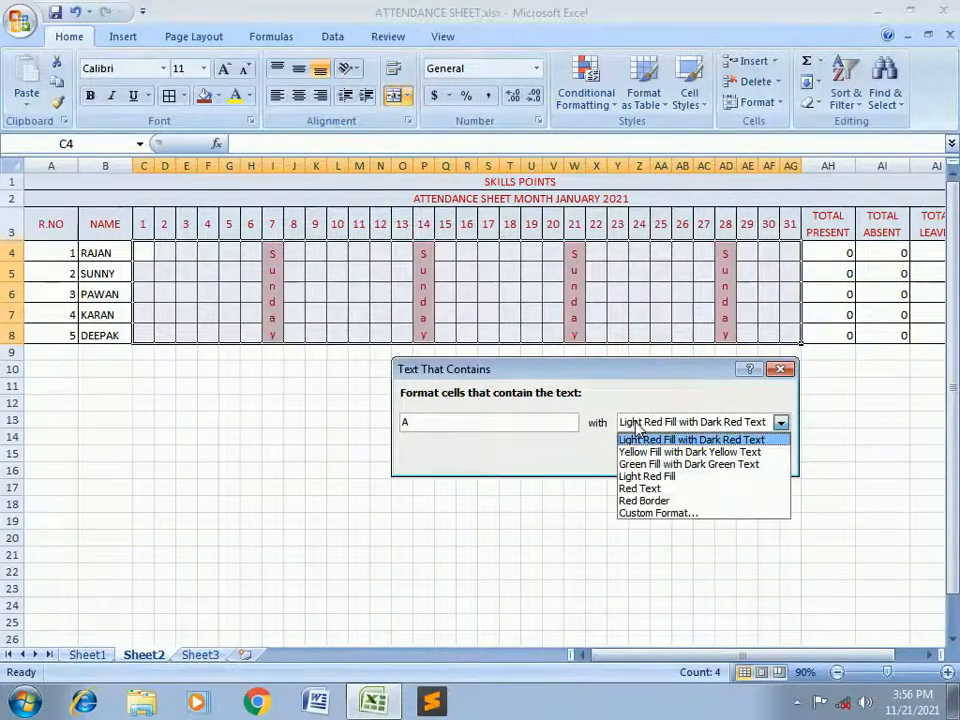
{"action": "left_click", "coordinate": [696, 440]}
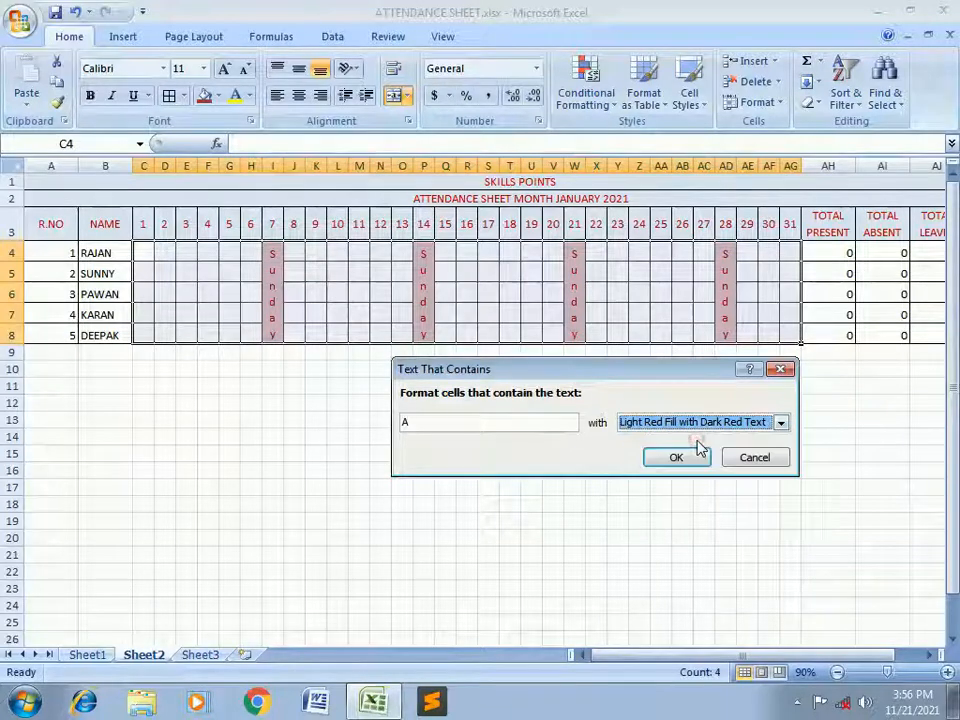
{"action": "left_click", "coordinate": [692, 461]}
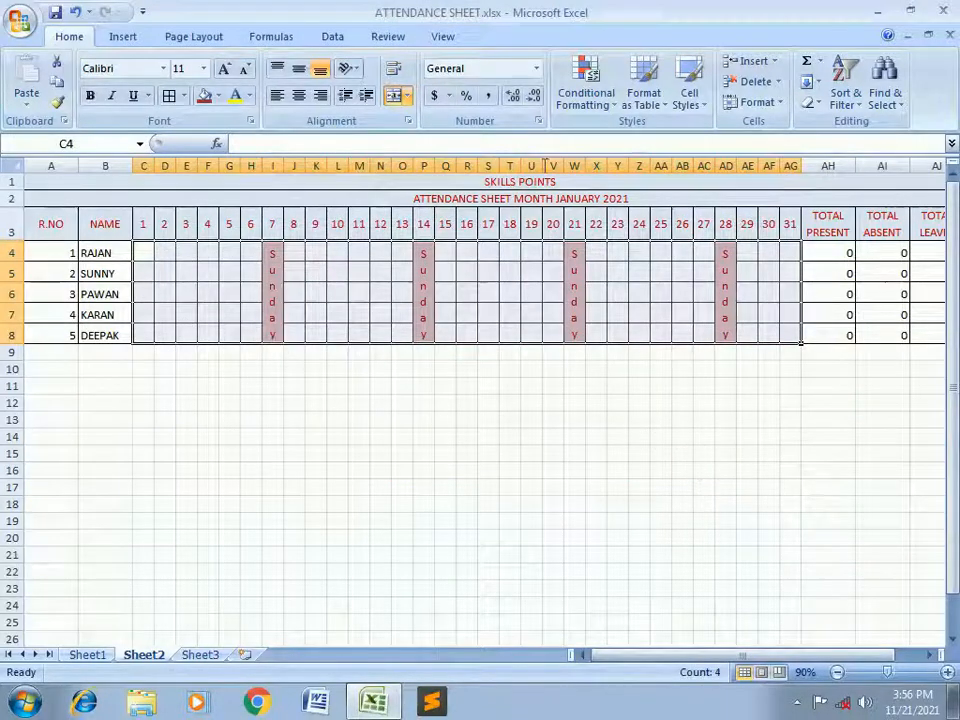
- Add a rule to C4:AG8 that formats cells containing the text L with Yellow Fill with Dark Yellow Text
{"action": "left_click", "coordinate": [591, 105]}
{"action": "mouse_move", "coordinate": [634, 134]}
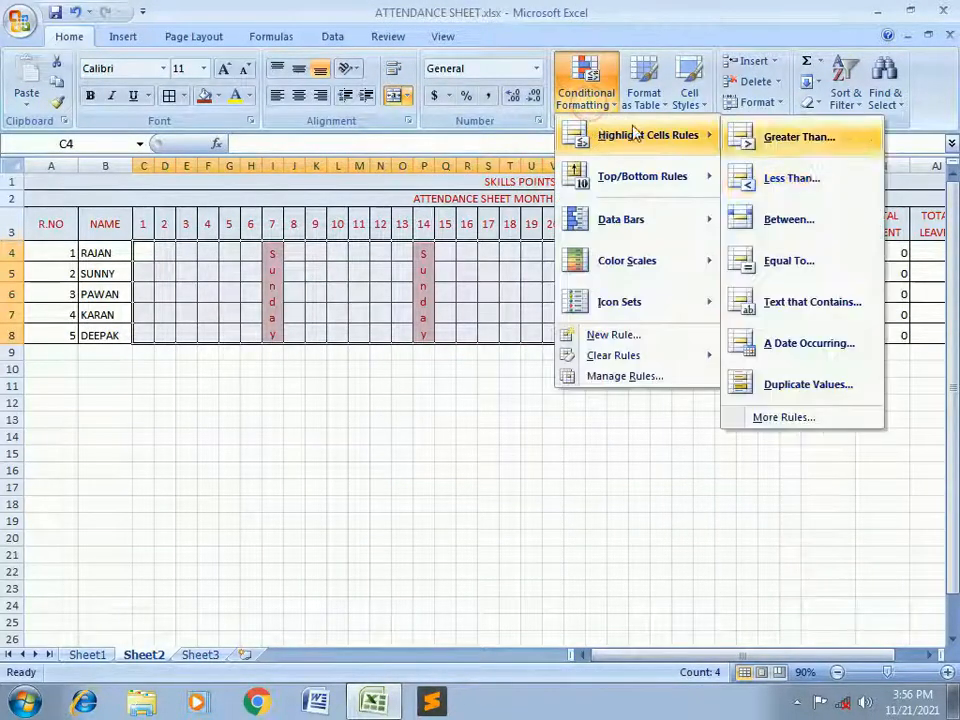
{"action": "left_click", "coordinate": [810, 300]}
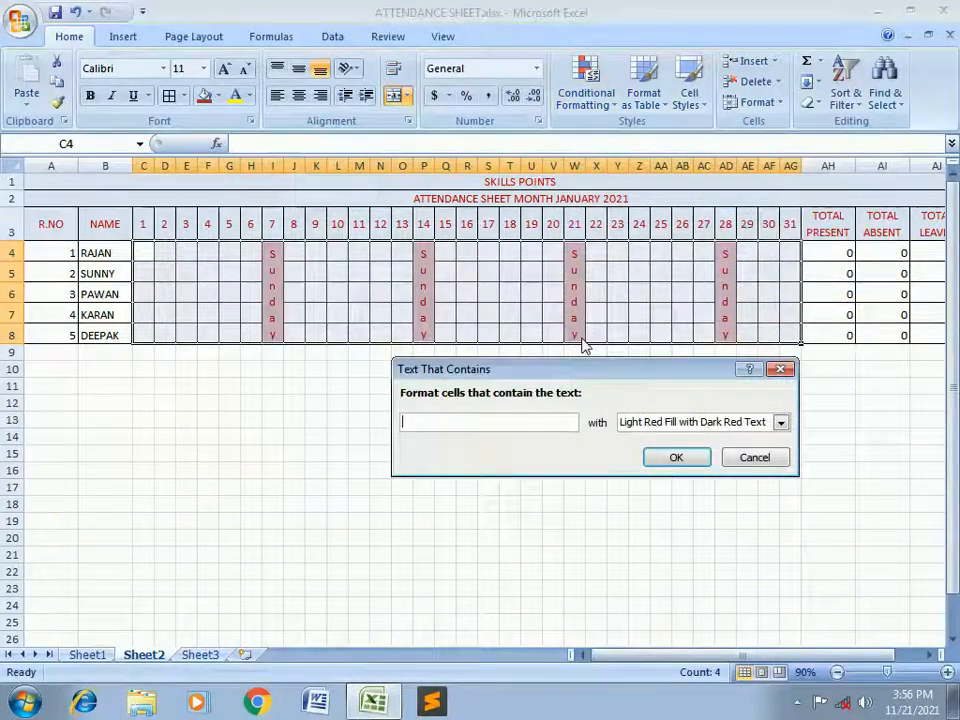
{"action": "left_click", "coordinate": [688, 422]}
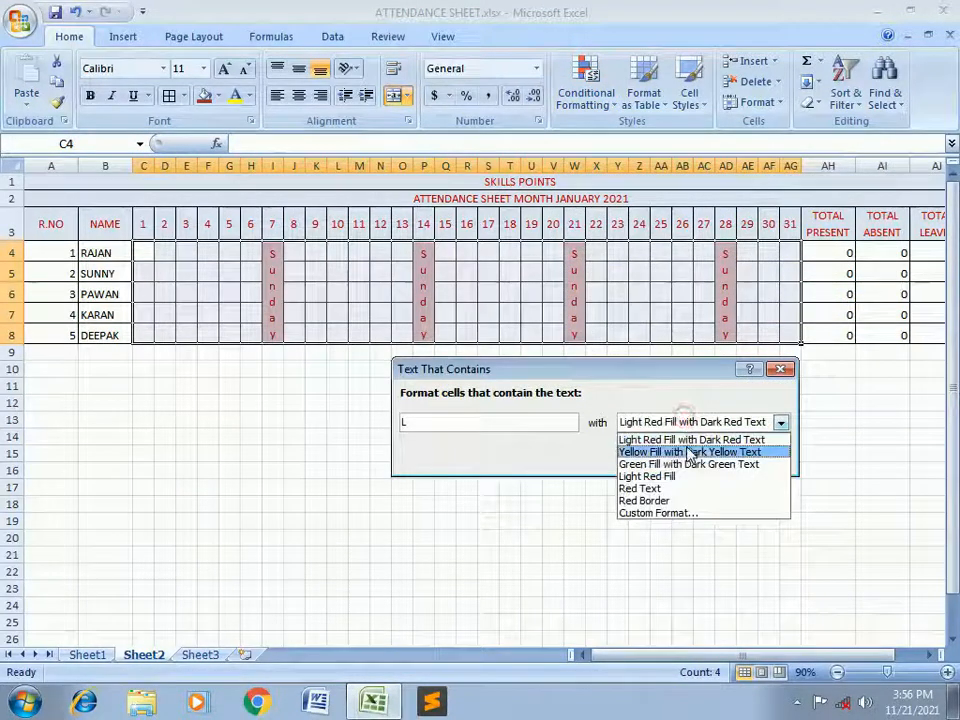
{"action": "left_click", "coordinate": [686, 452]}
{"action": "left_click", "coordinate": [664, 462]}
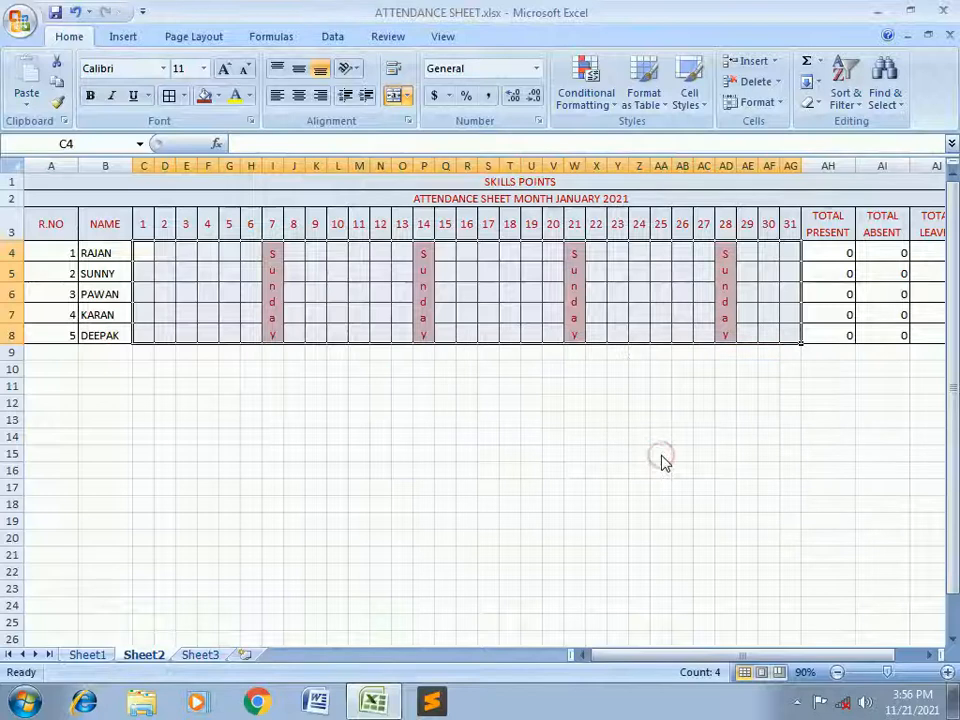
{"action": "left_click", "coordinate": [660, 454]}
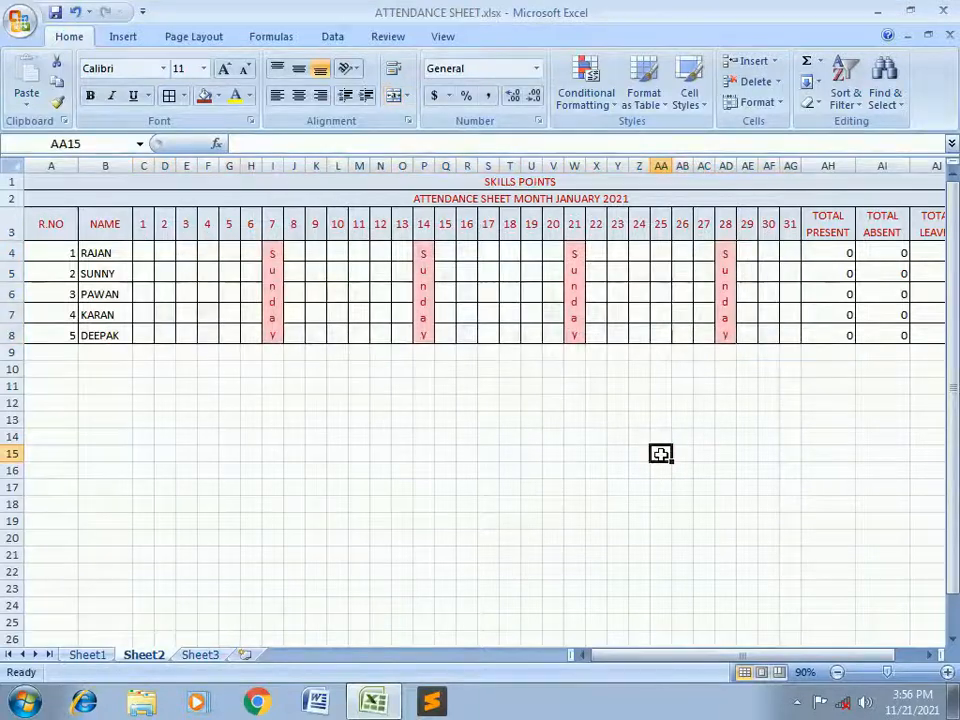
- Enter P in C4 for the first student's day 1 to check the conditional formatting
{"action": "left_click", "coordinate": [143, 242]}
{"action": "left_click", "coordinate": [140, 253]}
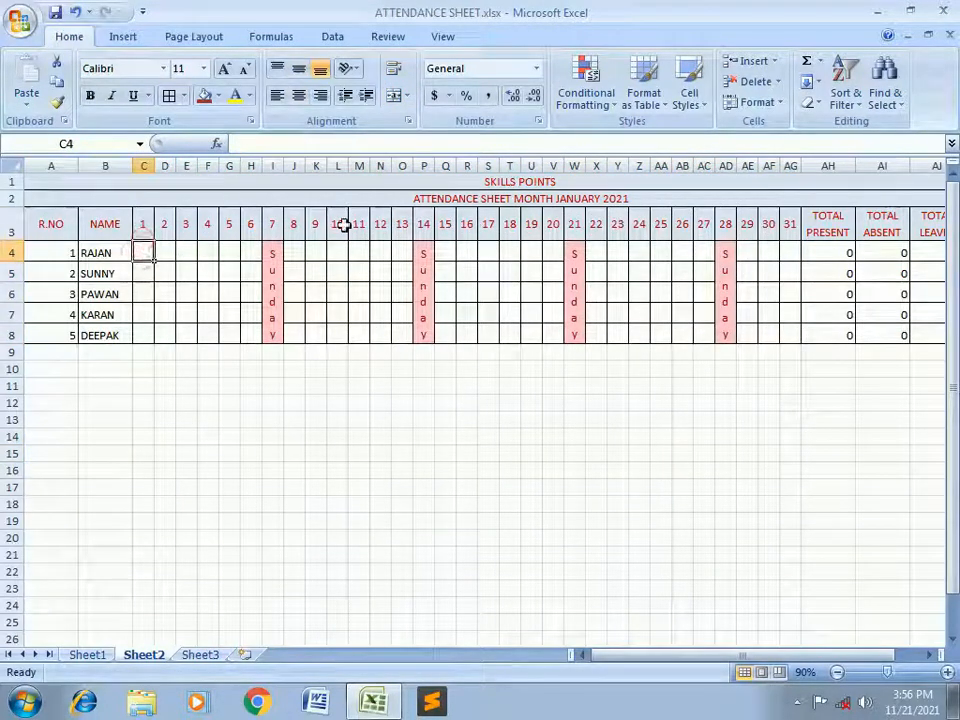
{"action": "type", "text": "P"}
{"action": "key", "text": "Return"}
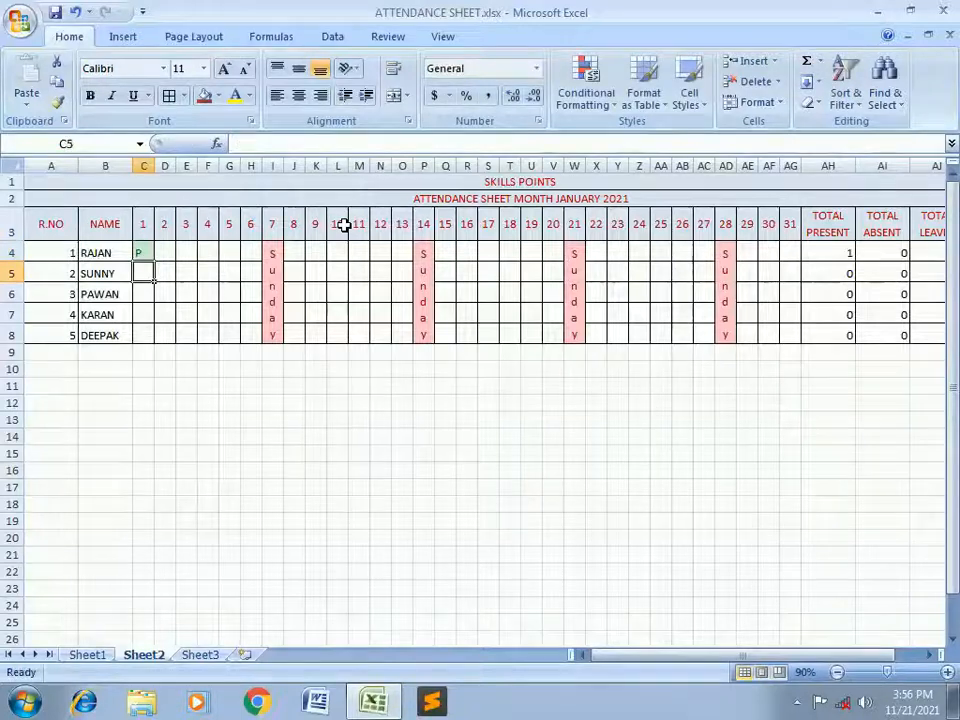
{"action": "key", "text": "Up"}
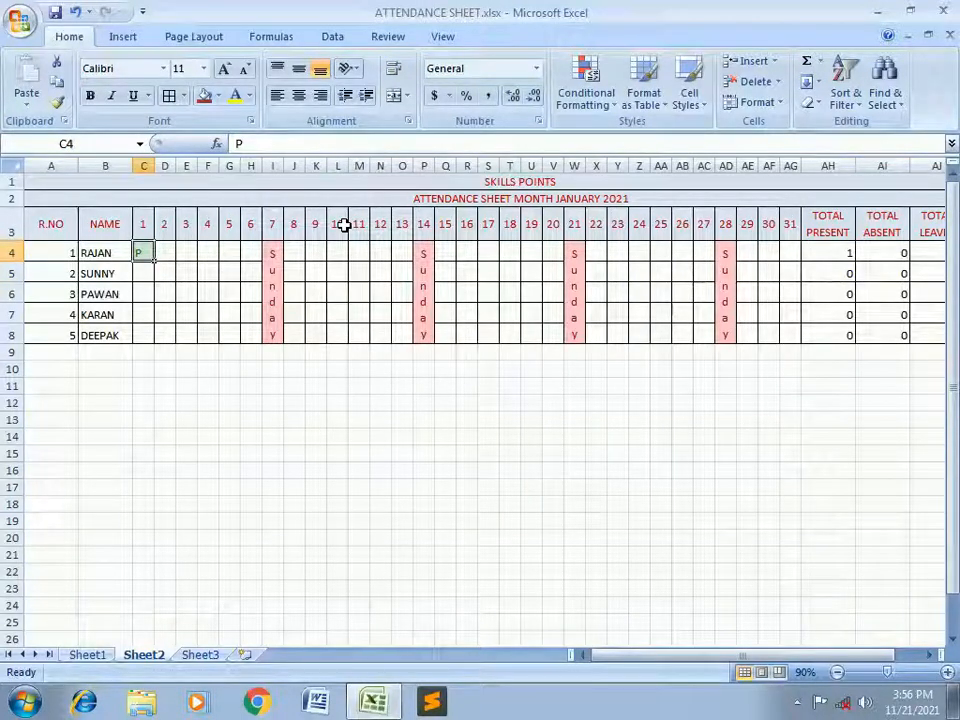
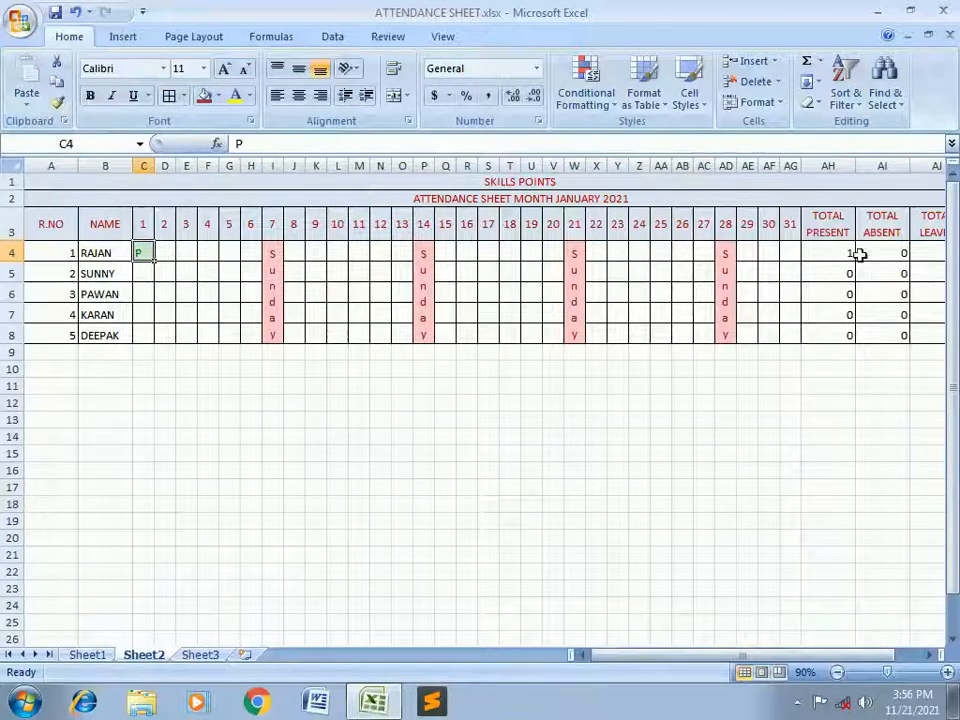
- Fill the total present cells AH4:AH8 with light green and the total absent cells AI4:AI8 with light purple
{"action": "left_click_drag", "start_coordinate": [828, 249], "coordinate": [827, 330]}
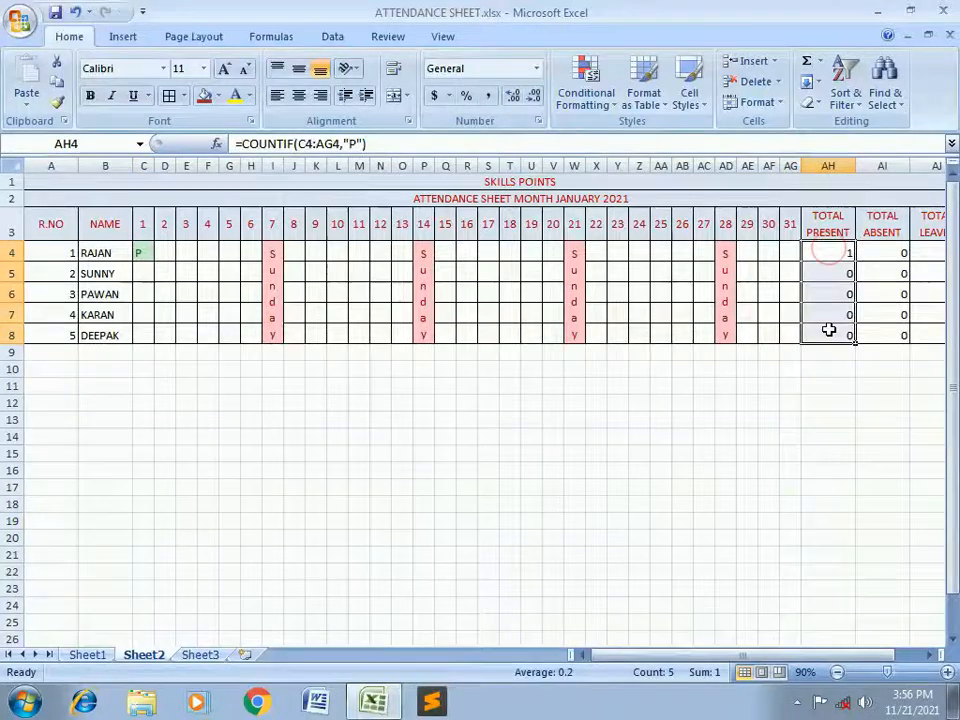
{"action": "left_click", "coordinate": [218, 96]}
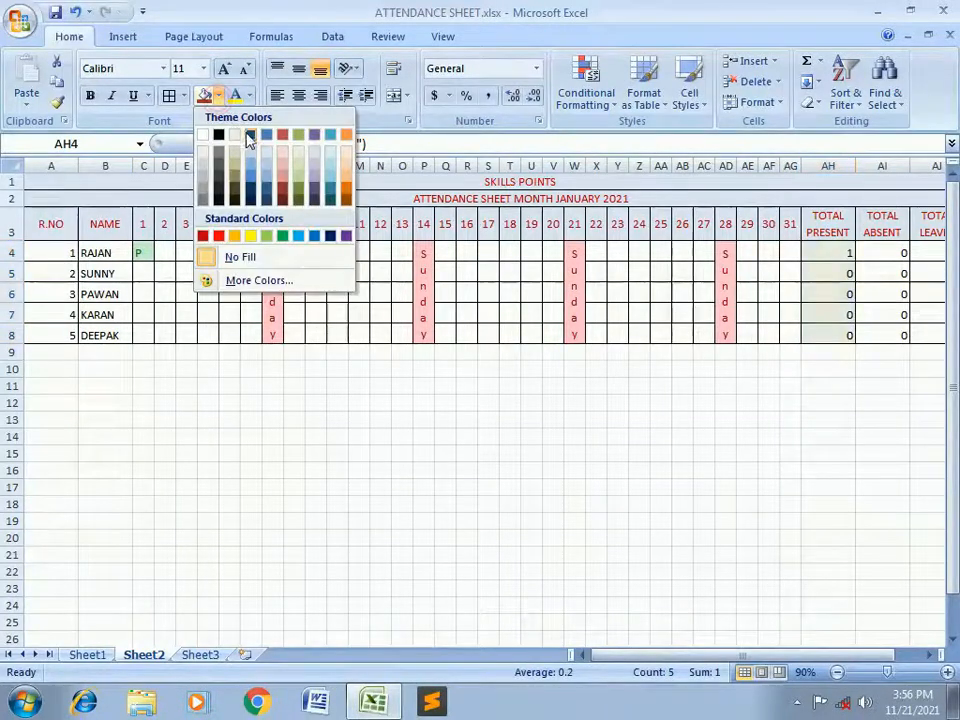
{"action": "left_click", "coordinate": [297, 176]}
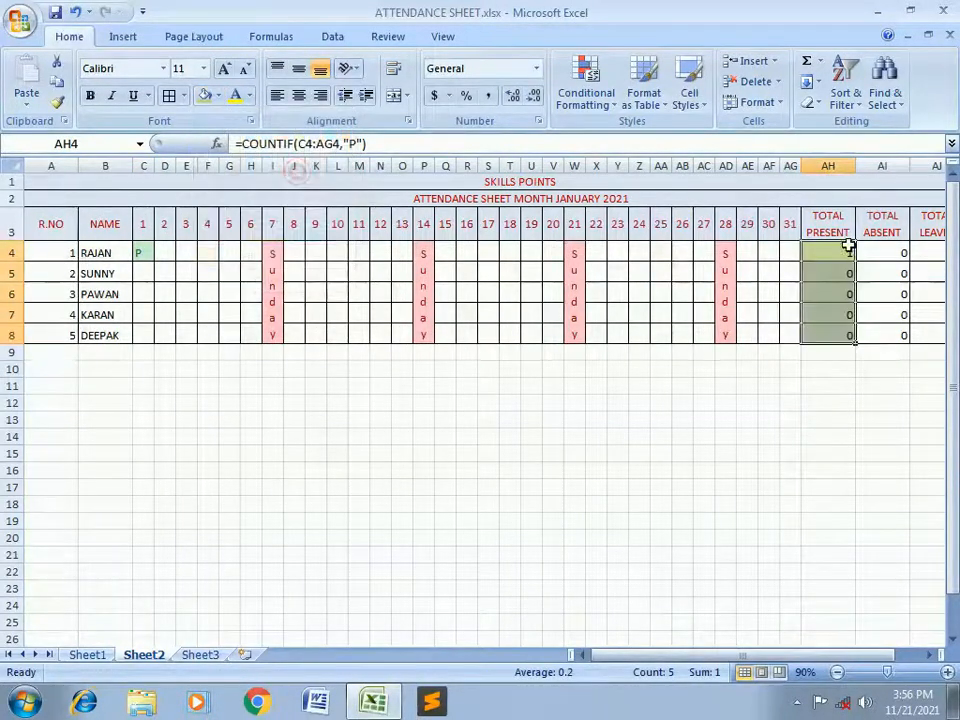
{"action": "left_click_drag", "start_coordinate": [874, 253], "coordinate": [881, 332]}
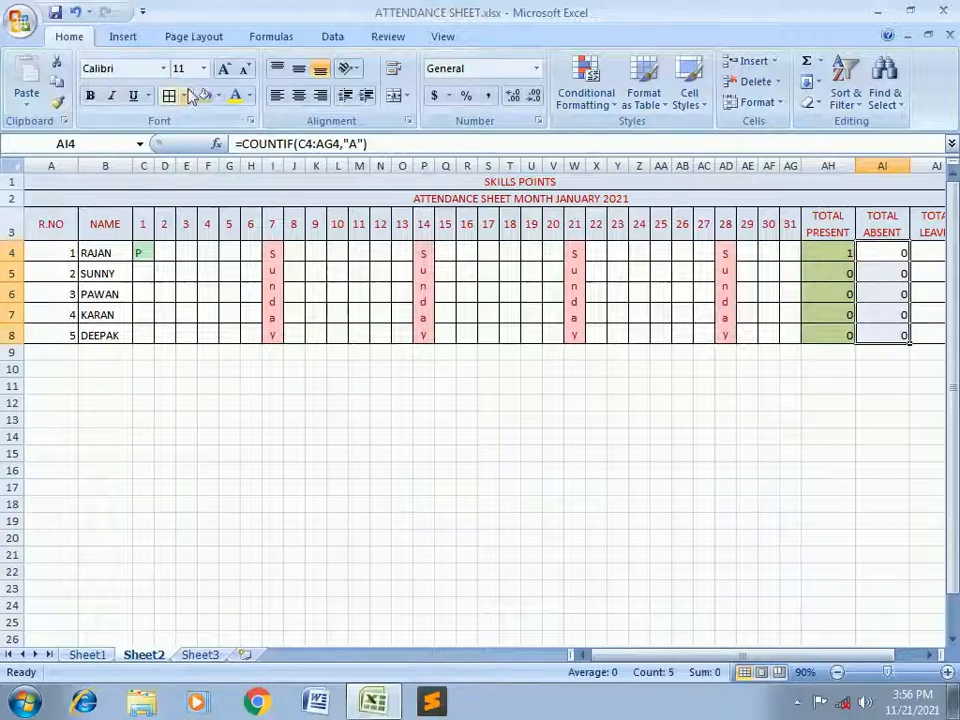
{"action": "left_click", "coordinate": [219, 96]}
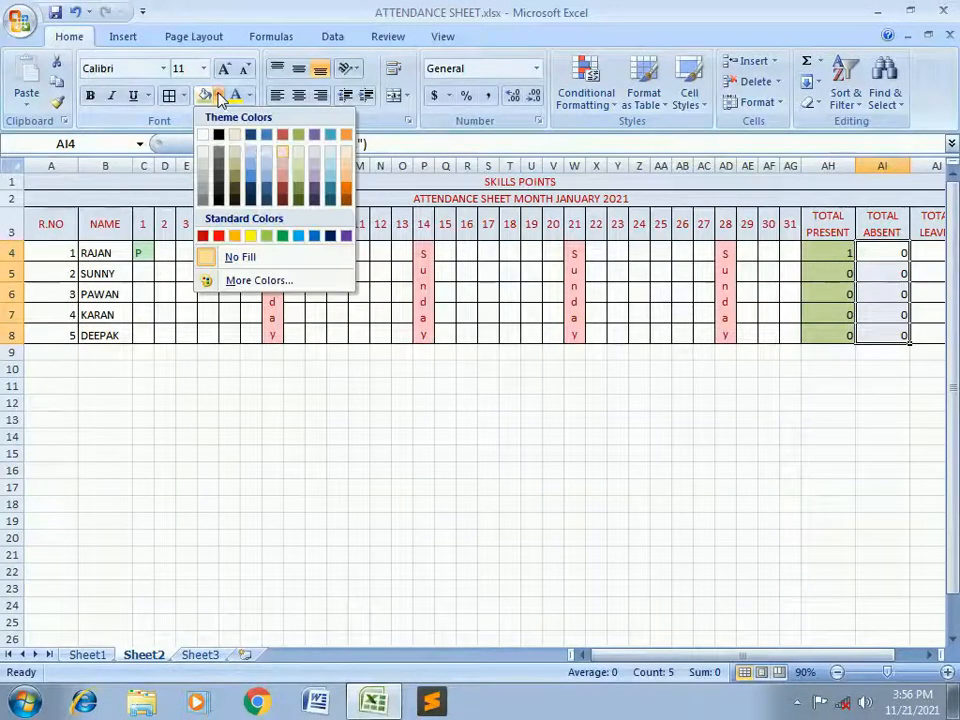
{"action": "left_click", "coordinate": [316, 167]}
- Fill the total leaves cells AJ4:AJ8 with light blue and the total days cells AK4:AK8 with light red
{"action": "left_click_drag", "start_coordinate": [868, 656], "coordinate": [894, 666]}
{"action": "left_click_drag", "start_coordinate": [788, 250], "coordinate": [806, 336]}
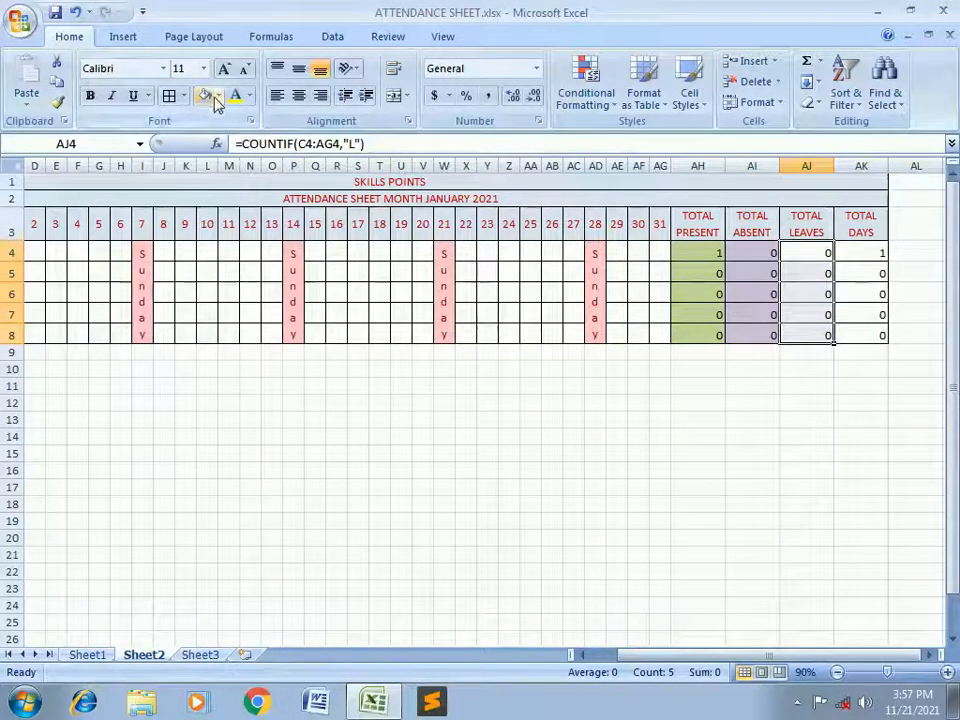
{"action": "left_click", "coordinate": [218, 96]}
{"action": "left_click", "coordinate": [257, 166]}
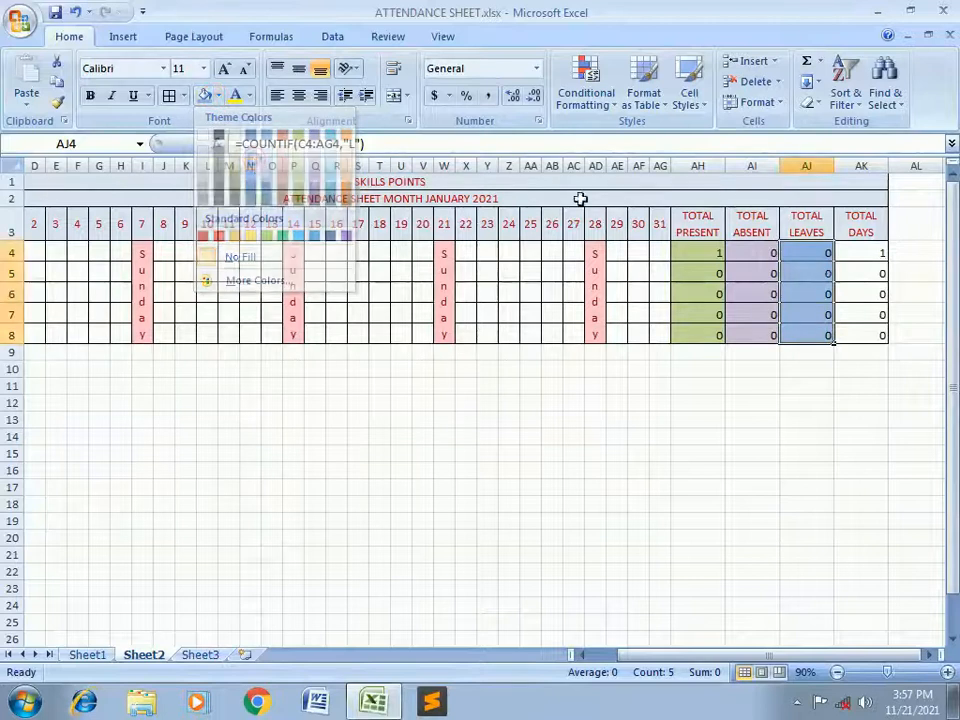
{"action": "left_click_drag", "start_coordinate": [864, 254], "coordinate": [864, 330]}
{"action": "left_click", "coordinate": [218, 96]}
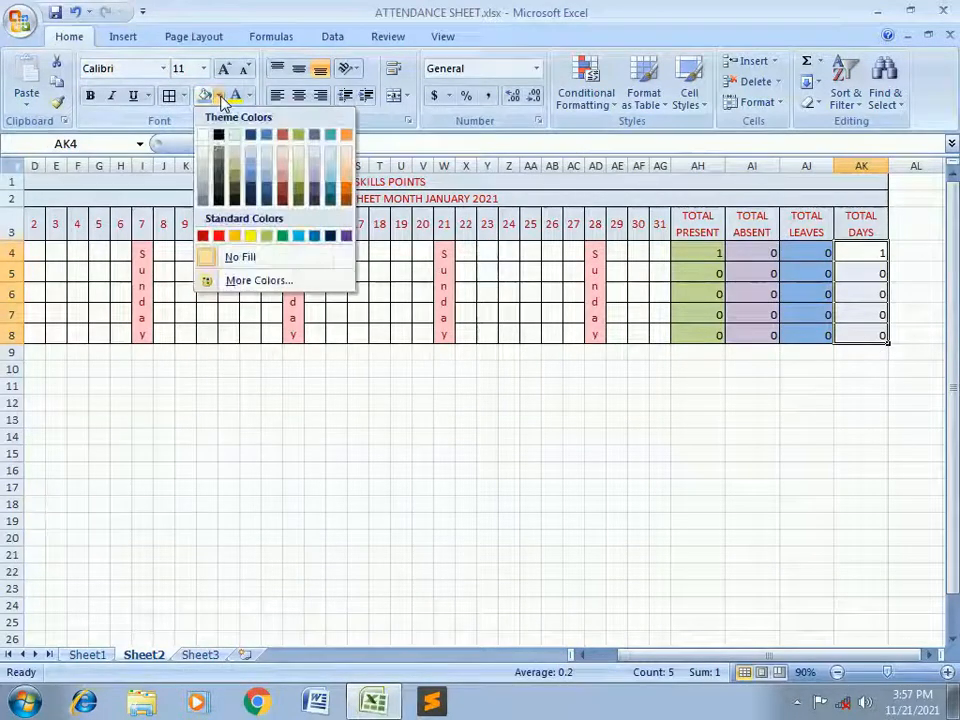
{"action": "left_click", "coordinate": [286, 167]}
{"action": "left_click", "coordinate": [487, 386]}
- Enter A in D4 and L in E4 as the first student's day 2 and day 3 marks
{"action": "left_click_drag", "start_coordinate": [705, 662], "coordinate": [611, 669]}
{"action": "left_click", "coordinate": [167, 258]}
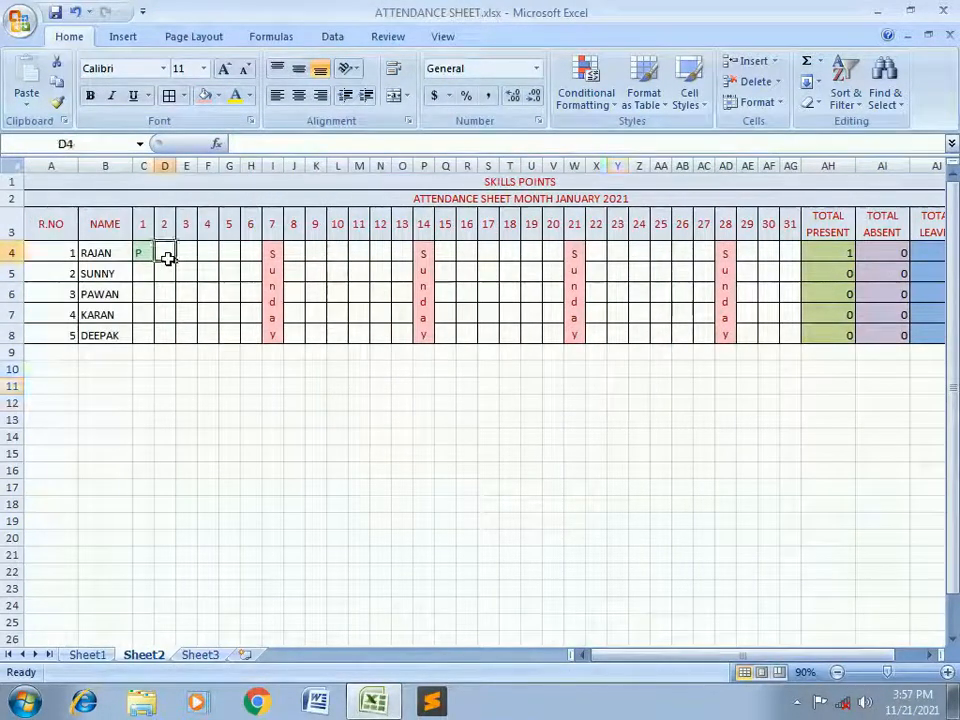
{"action": "type", "text": "A"}
{"action": "key", "text": "Return"}
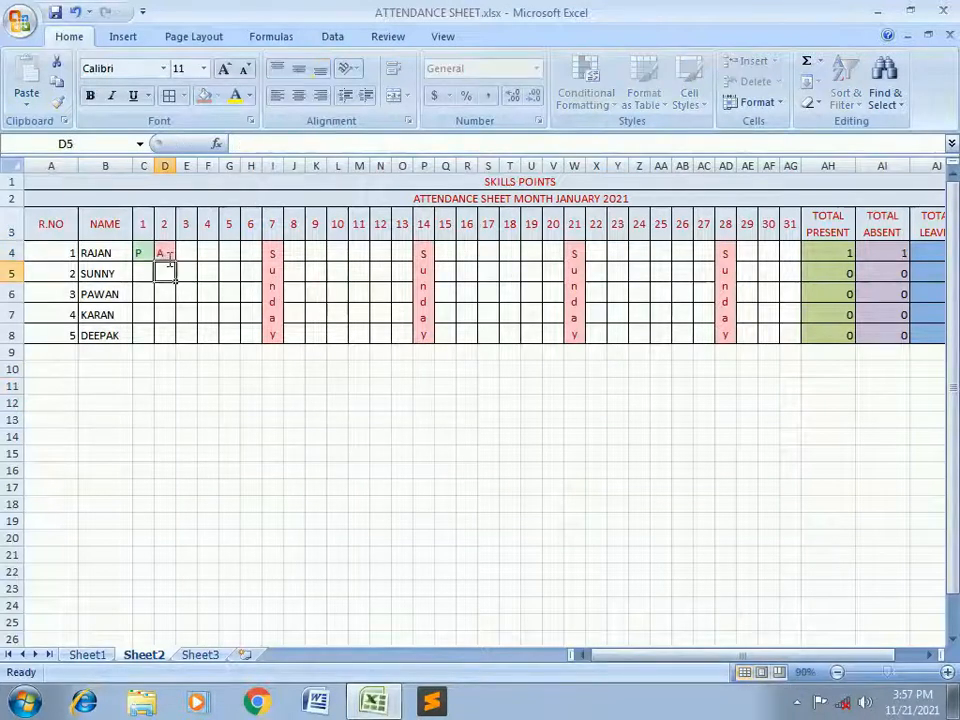
{"action": "left_click", "coordinate": [169, 258]}
{"action": "key", "text": "Right"}
{"action": "type", "text": "L"}
{"action": "key", "text": "Return"}
{"action": "key", "text": "Up"}
{"action": "key", "text": "Right"}
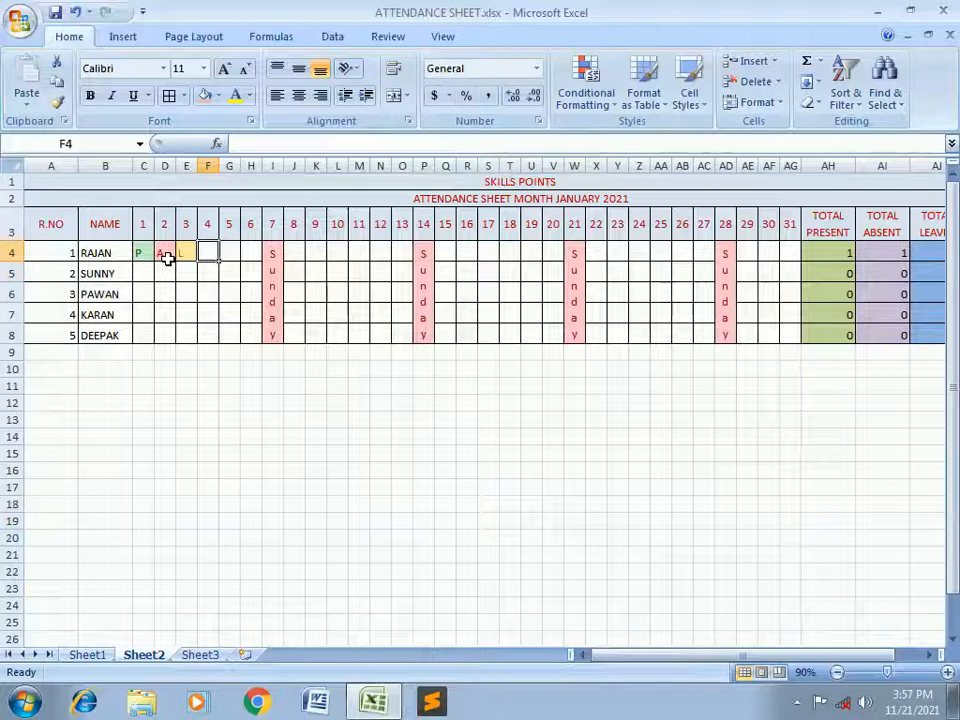
- Mark the first student present with P in F4:H4 for days 4 to 6
{"action": "type", "text": "P"}
{"action": "key", "text": "Right"}
{"action": "type", "text": "P"}
{"action": "key", "text": "Right"}
{"action": "type", "text": "P"}
{"action": "key", "text": "Right"}
{"action": "key", "text": "Right"}
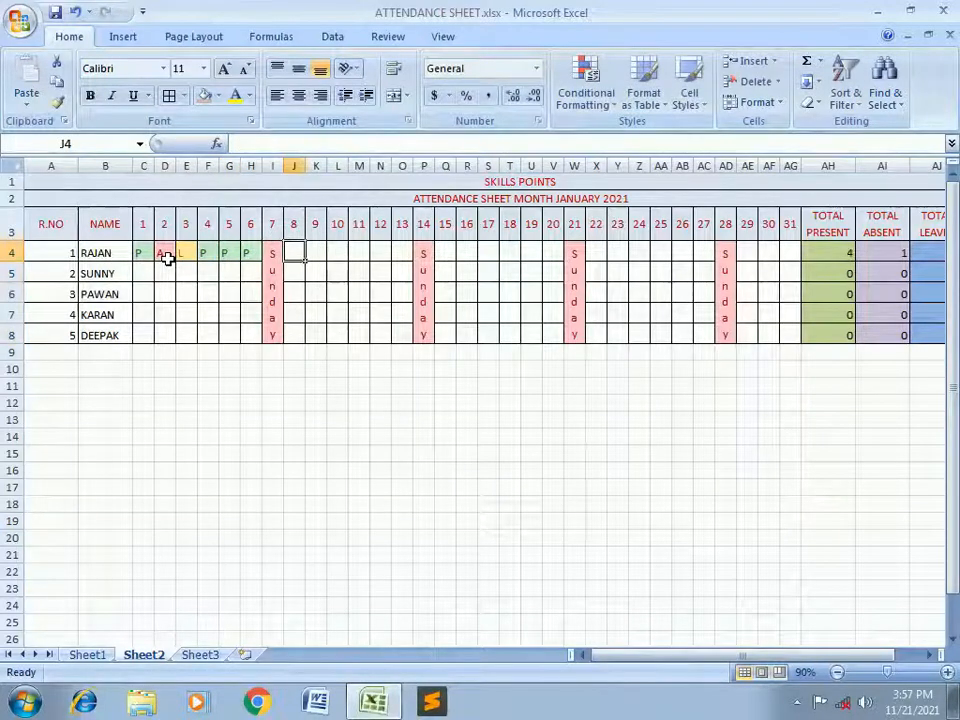
- Mark the first student present with P in J4:O4 for days 8 to 13
{"action": "type", "text": "P"}
{"action": "key", "text": "Right"}
{"action": "type", "text": "P"}
{"action": "key", "text": "Right"}
{"action": "type", "text": "P"}
{"action": "key", "text": "Right"}
{"action": "type", "text": "P"}
{"action": "key", "text": "Right"}
{"action": "key", "text": "Right"}
- Enter P in Q4:U4 for the first student's days 15 to 19 and A in V4 for day 20
{"action": "type", "text": "P"}
{"action": "key", "text": "Right"}
{"action": "type", "text": "P"}
{"action": "key", "text": "Right"}
{"action": "type", "text": "P"}
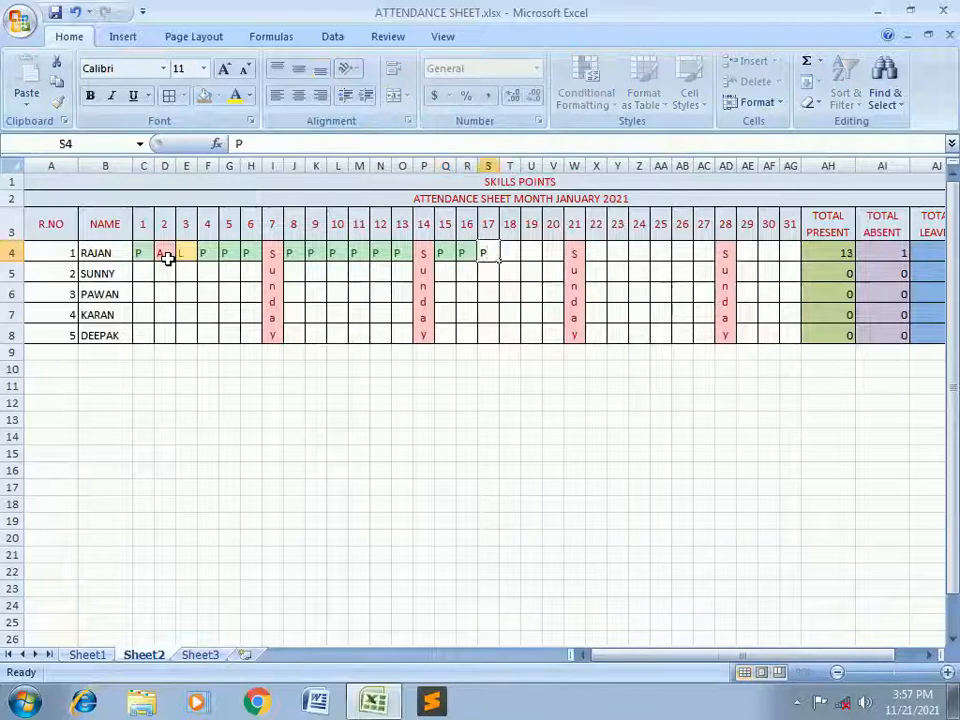
{"action": "key", "text": "Right"}
{"action": "type", "text": "P"}
{"action": "key", "text": "Right"}
{"action": "type", "text": "P"}
{"action": "key", "text": "Right"}
{"action": "type", "text": "A"}
{"action": "key", "text": "Right"}
{"action": "key", "text": "Right"}
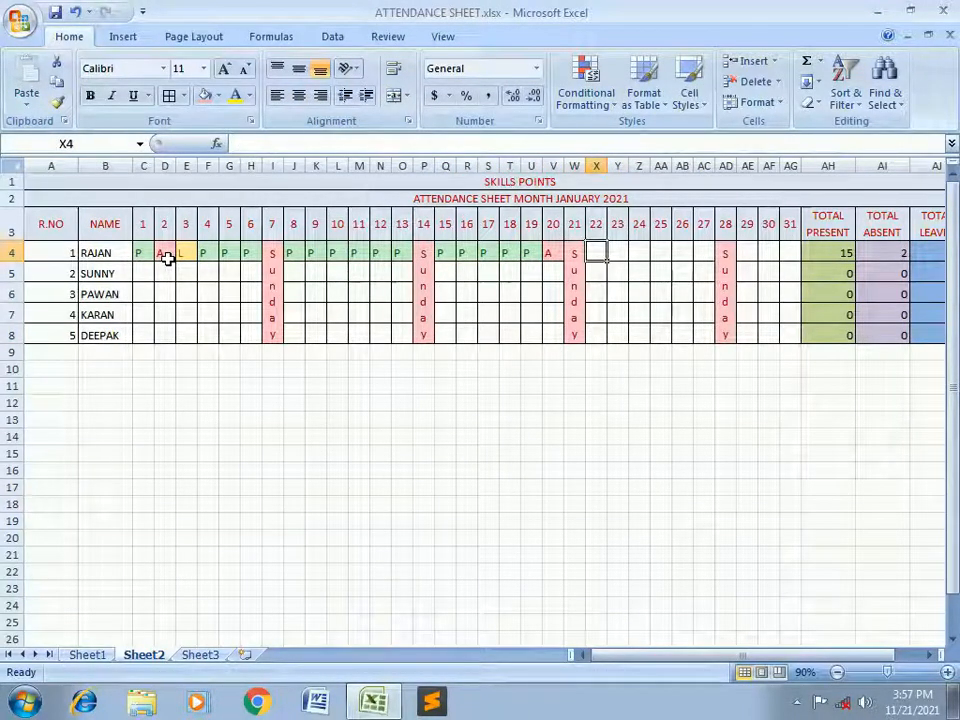
- Enter L in X4:Z4 as the first student's leave on days 22 to 24
{"action": "type", "text": "LL"}
{"action": "key", "text": "BackSpace"}
{"action": "key", "text": "Right"}
{"action": "type", "text": "L"}
{"action": "key", "text": "Right"}
{"action": "type", "text": "L"}
{"action": "key", "text": "Right"}
- Complete the first student's row with P in AA4:AC4 for days 25 to 27 and in AE4:AG4 for days 29 to 31
{"action": "type", "text": "P"}
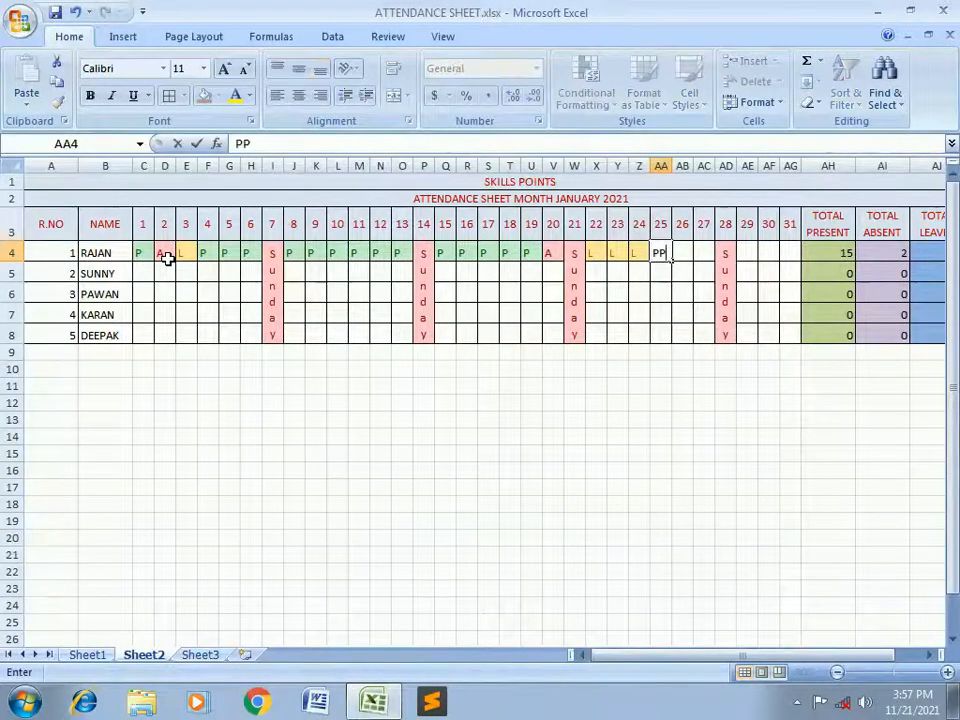
{"action": "key", "text": "Right"}
{"action": "type", "text": "P"}
{"action": "key", "text": "Right"}
{"action": "type", "text": "P"}
{"action": "key", "text": "Right"}
{"action": "key", "text": "Right"}
{"action": "type", "text": "P"}
{"action": "key", "text": "Right"}
{"action": "type", "text": "P"}
{"action": "key", "text": "Right"}
{"action": "type", "text": "P"}
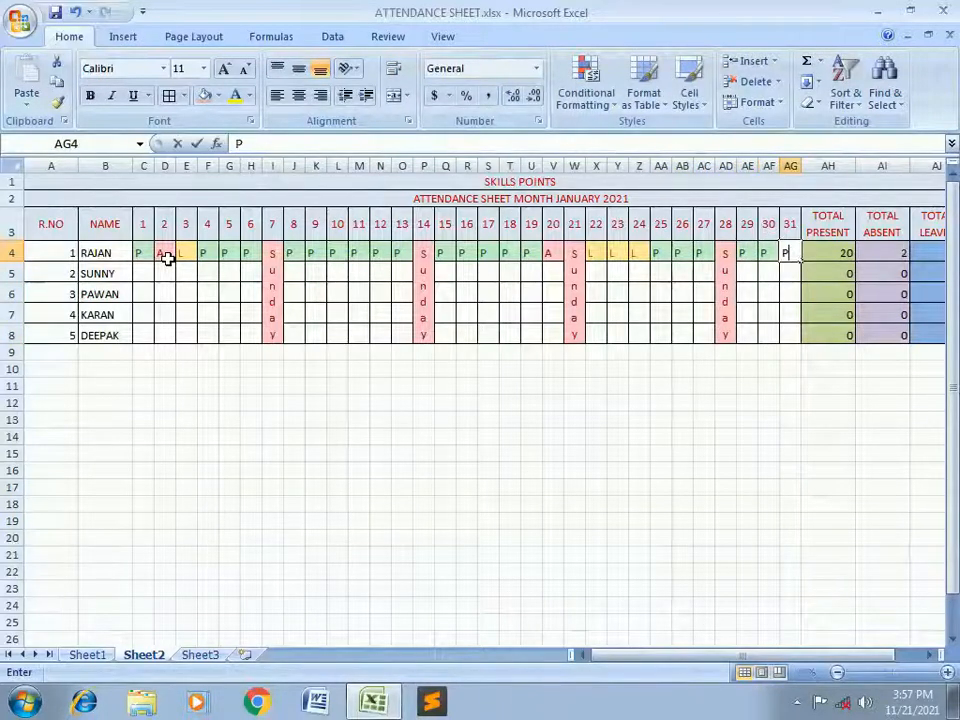
{"action": "key", "text": "Return"}
- Enter P in C5 for the second student and fill it across to H5 for days 1 to 6
{"action": "key", "text": "Left"}
{"action": "key", "text": "Left"}
{"action": "key", "text": "Left"}
{"action": "key", "text": "Left"}
{"action": "key", "text": "Left"}
{"action": "key", "text": "Left"}
{"action": "key", "text": "Left"}
{"action": "key", "text": "Left"}
{"action": "key", "text": "Left"}
{"action": "key", "text": "Left"}
{"action": "key", "text": "Left"}
{"action": "key", "text": "Left"}
{"action": "key", "text": "Left"}
{"action": "key", "text": "Left"}
{"action": "key", "text": "Left"}
{"action": "key", "text": "Left"}
{"action": "key", "text": "Left"}
{"action": "key", "text": "Left"}
{"action": "key", "text": "Left"}
{"action": "key", "text": "Left"}
{"action": "key", "text": "Left"}
{"action": "key", "text": "Left"}
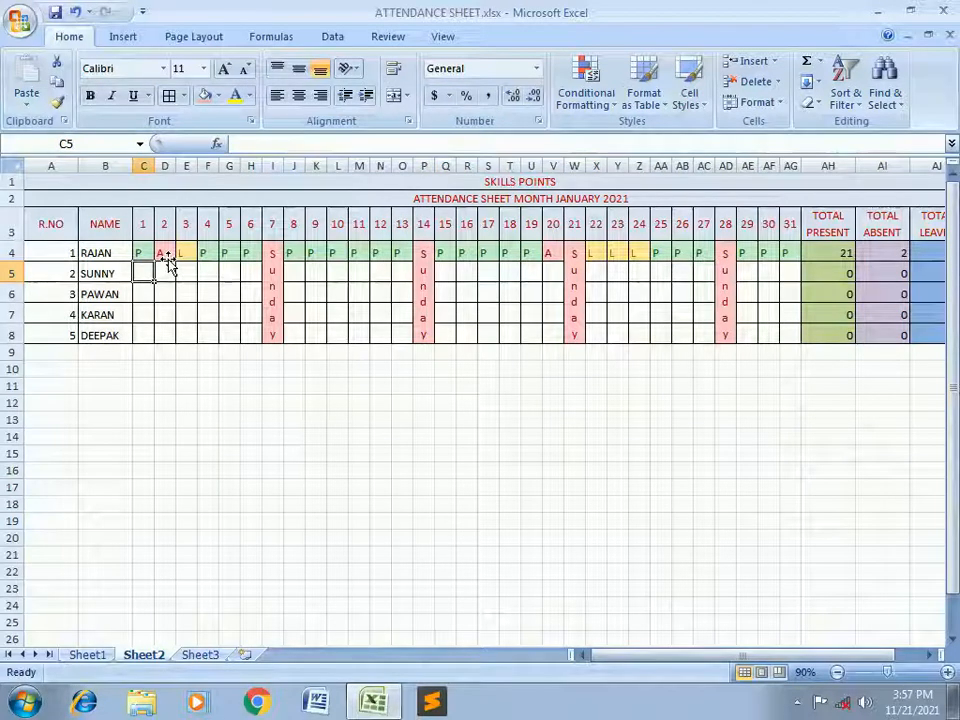
{"action": "type", "text": "P"}
{"action": "key", "text": "Return"}
{"action": "key", "text": "Up"}
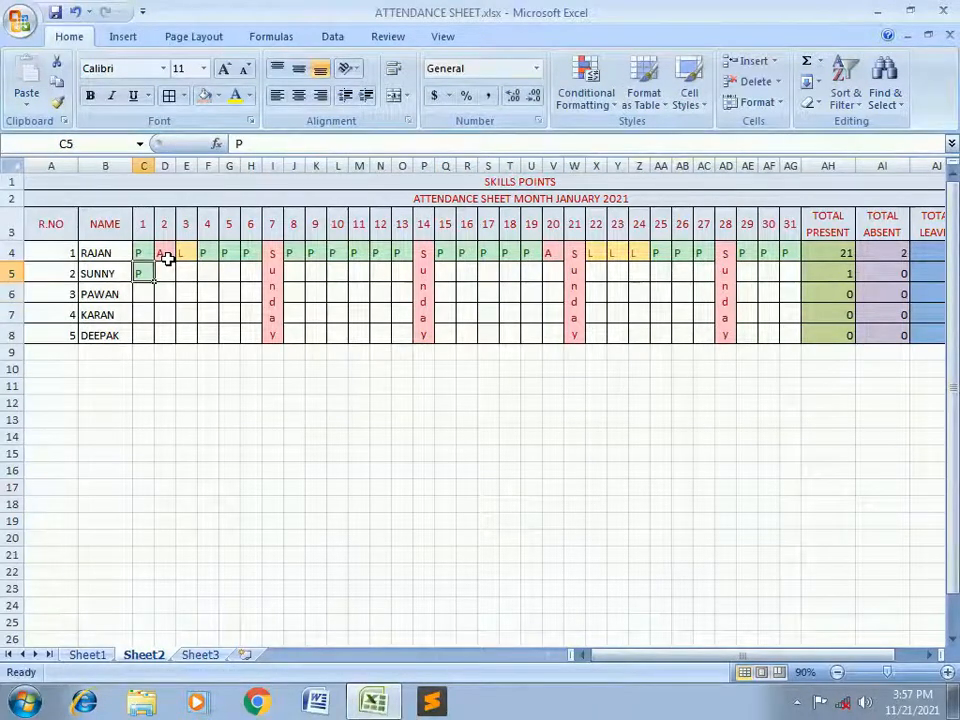
{"action": "left_click_drag", "start_coordinate": [157, 279], "coordinate": [271, 284]}
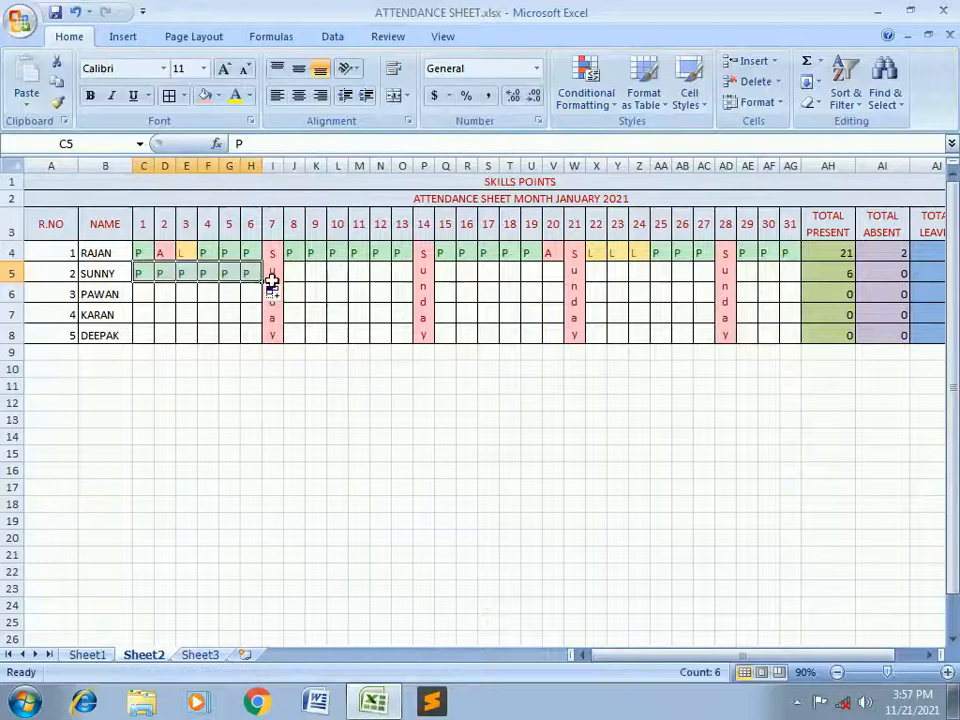
{"action": "left_click", "coordinate": [401, 334]}
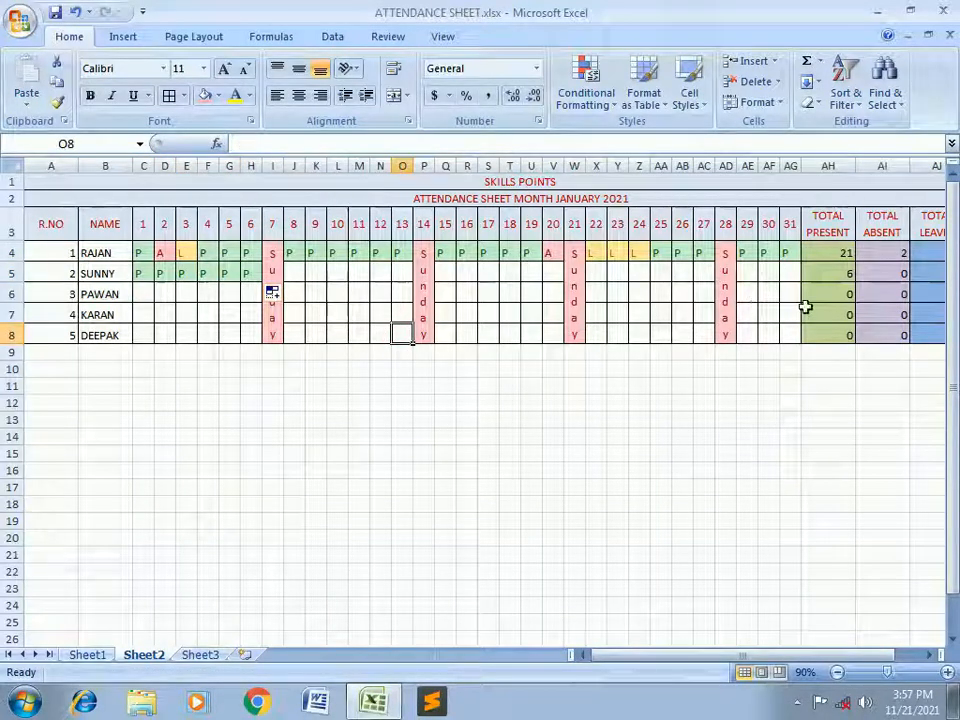
- Fill the first student's day 8 to 13 marks in J4:O4 down to row 8 for all other students
{"action": "left_click", "coordinate": [300, 275]}
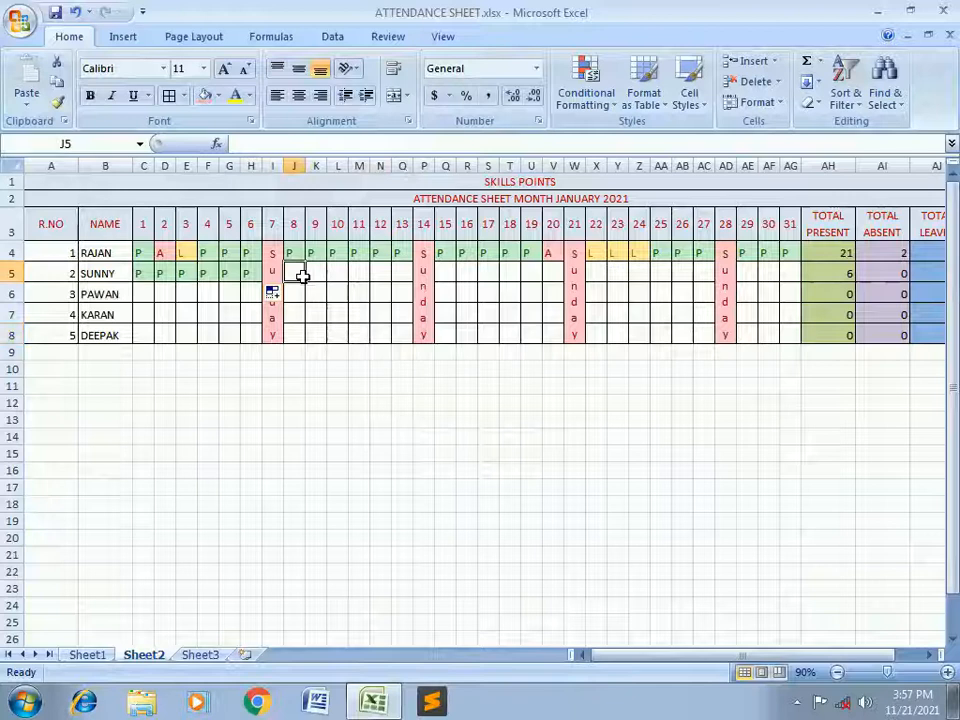
{"action": "left_click", "coordinate": [289, 252]}
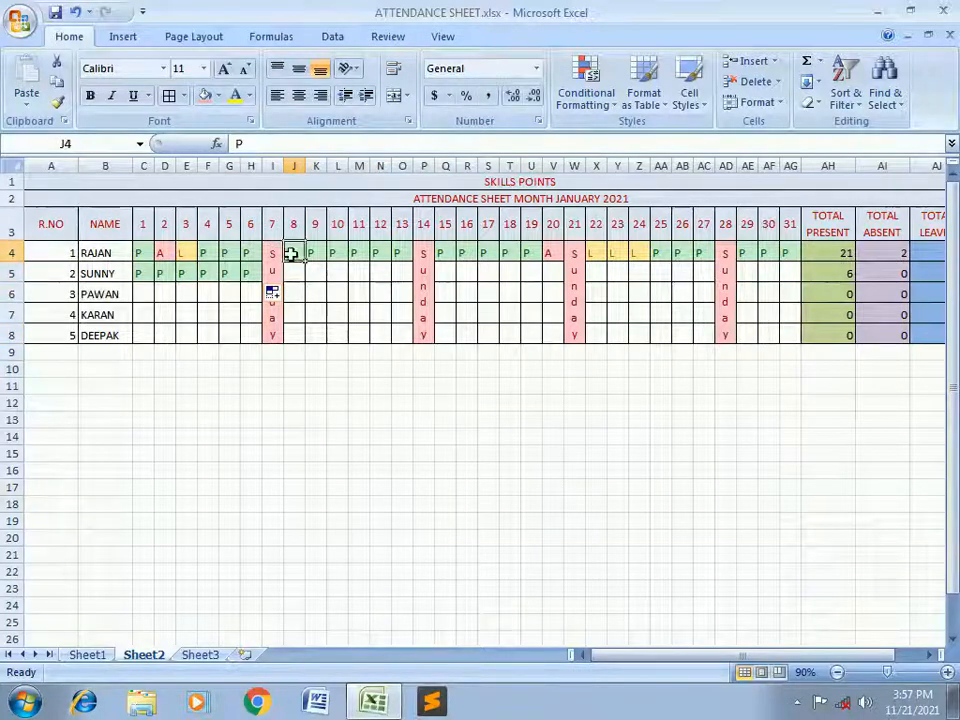
{"action": "left_click_drag", "start_coordinate": [303, 260], "coordinate": [405, 322]}
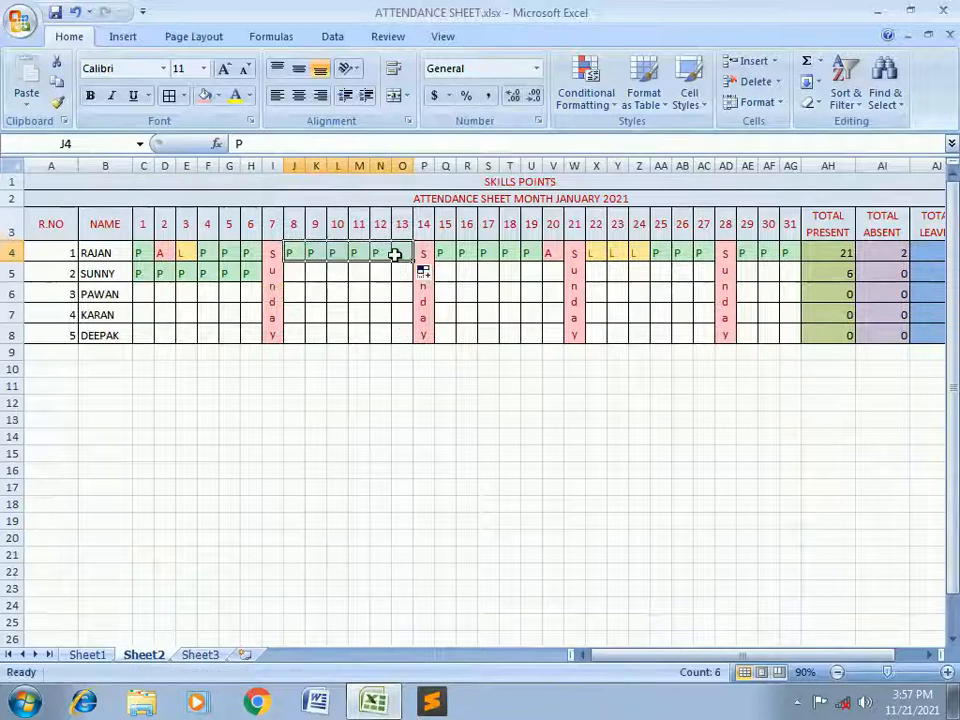
{"action": "left_click_drag", "start_coordinate": [411, 261], "coordinate": [393, 343]}
{"action": "left_click_drag", "start_coordinate": [143, 271], "coordinate": [253, 285]}
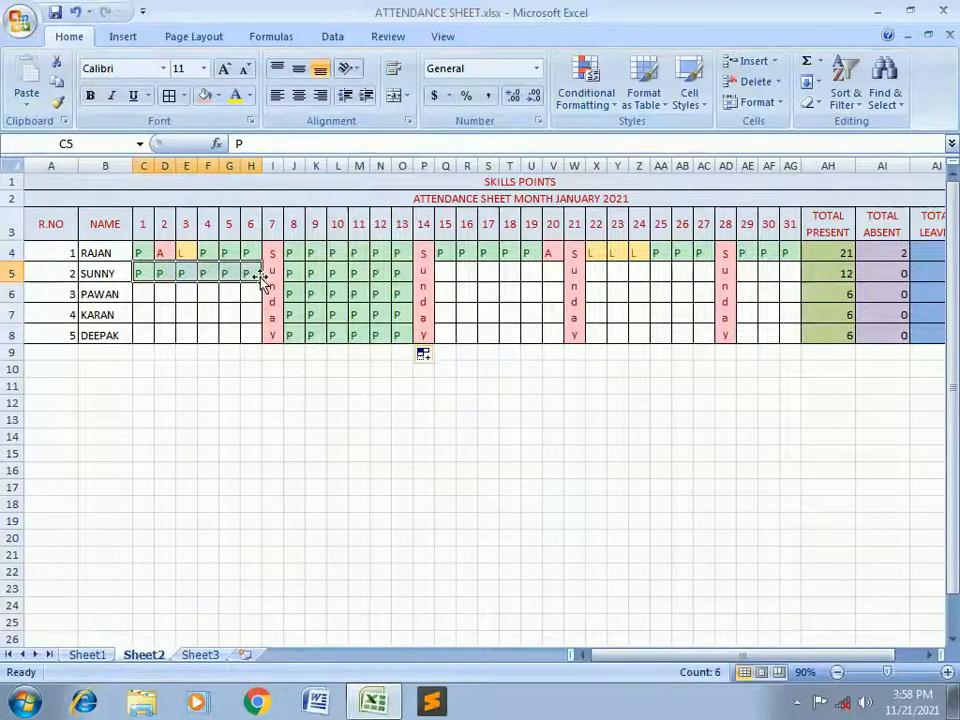
{"action": "left_click_drag", "start_coordinate": [260, 280], "coordinate": [257, 337]}
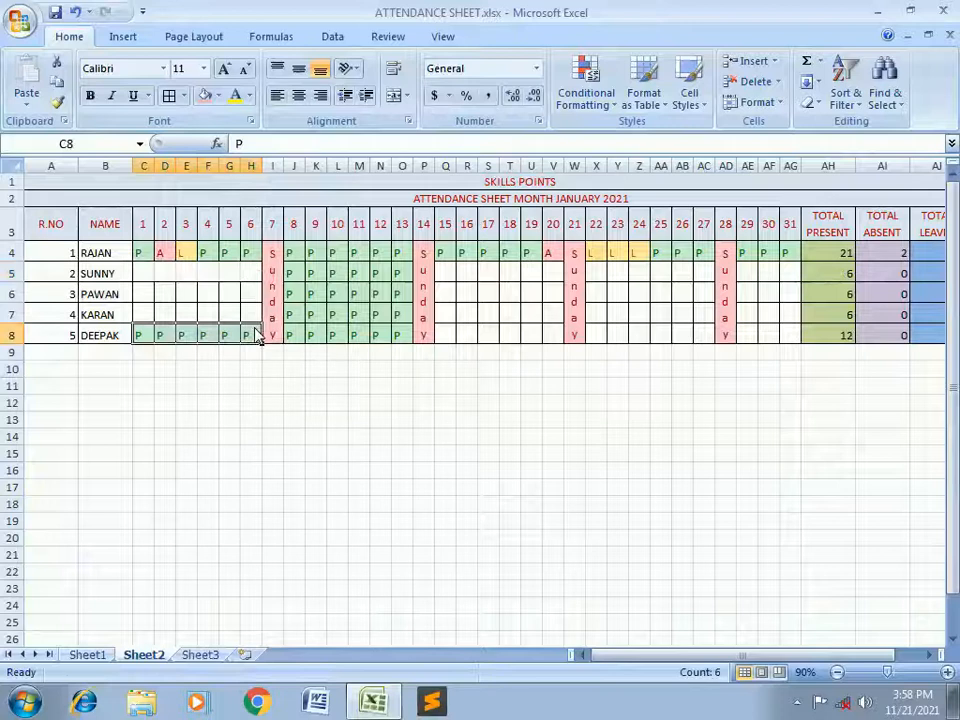
{"action": "key", "text": "ctrl+z"}
{"action": "left_click", "coordinate": [258, 287]}
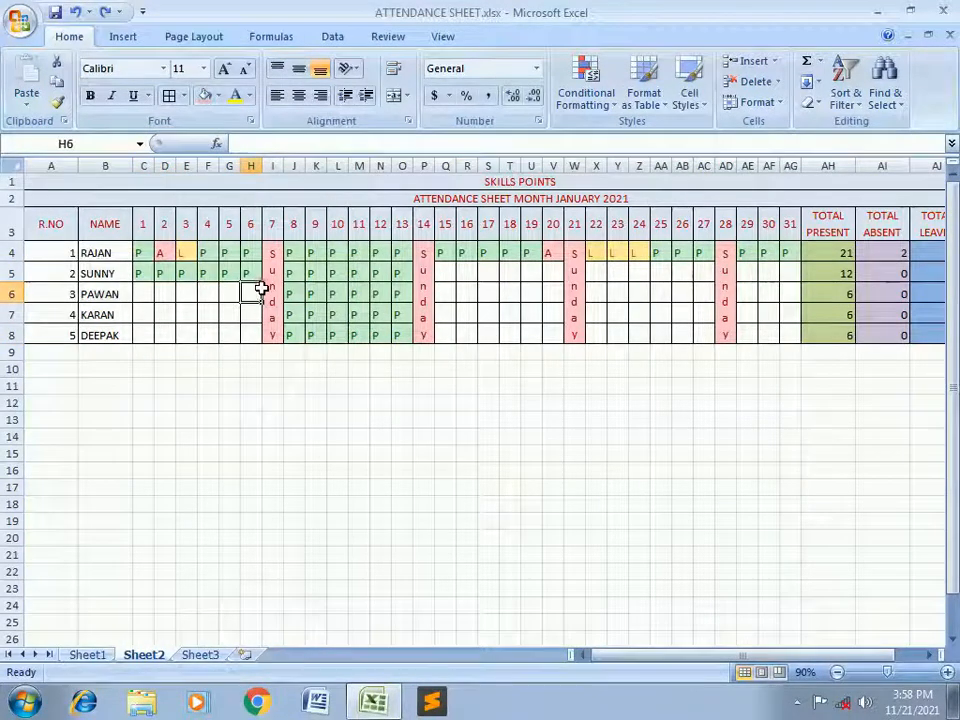
- Fill the marks in C5:H5 and the marks in Q4:V4 down to row 8
{"action": "left_click", "coordinate": [146, 287]}
{"action": "left_click_drag", "start_coordinate": [143, 274], "coordinate": [253, 337]}
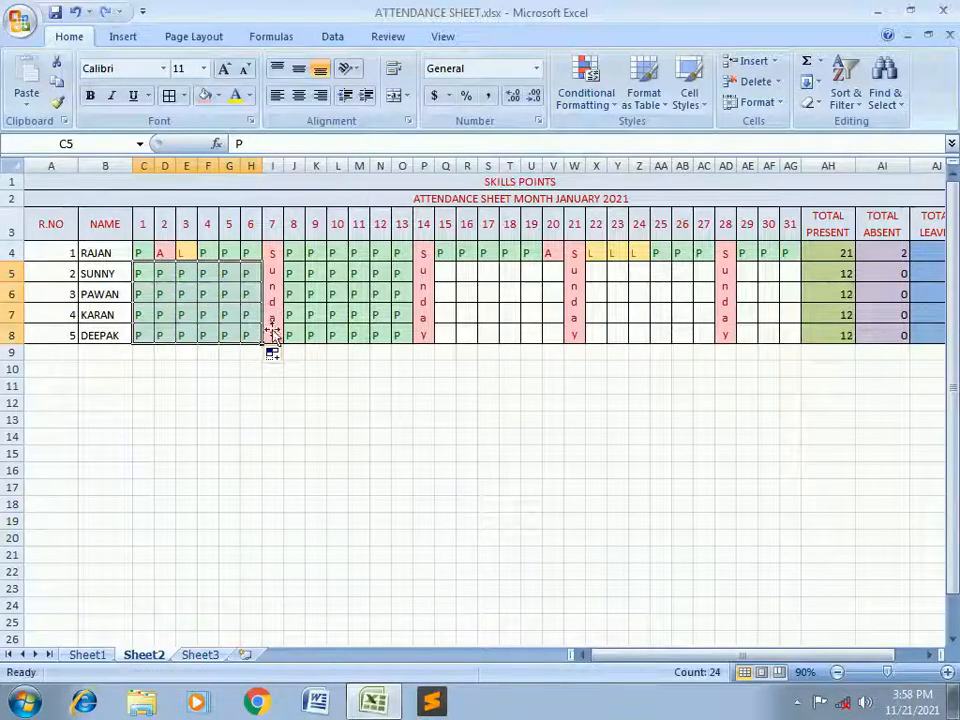
{"action": "left_click_drag", "start_coordinate": [446, 258], "coordinate": [551, 343]}
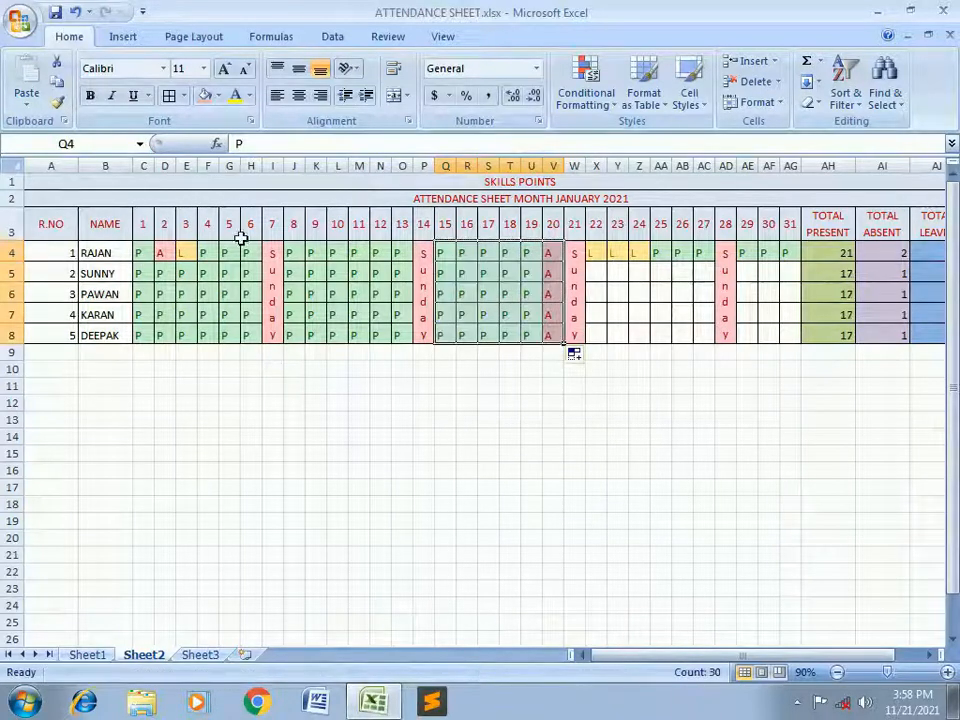
- Mark the second student present with P in X5:AC5 for days 22 to 27
{"action": "left_click", "coordinate": [600, 254]}
{"action": "left_click", "coordinate": [598, 273]}
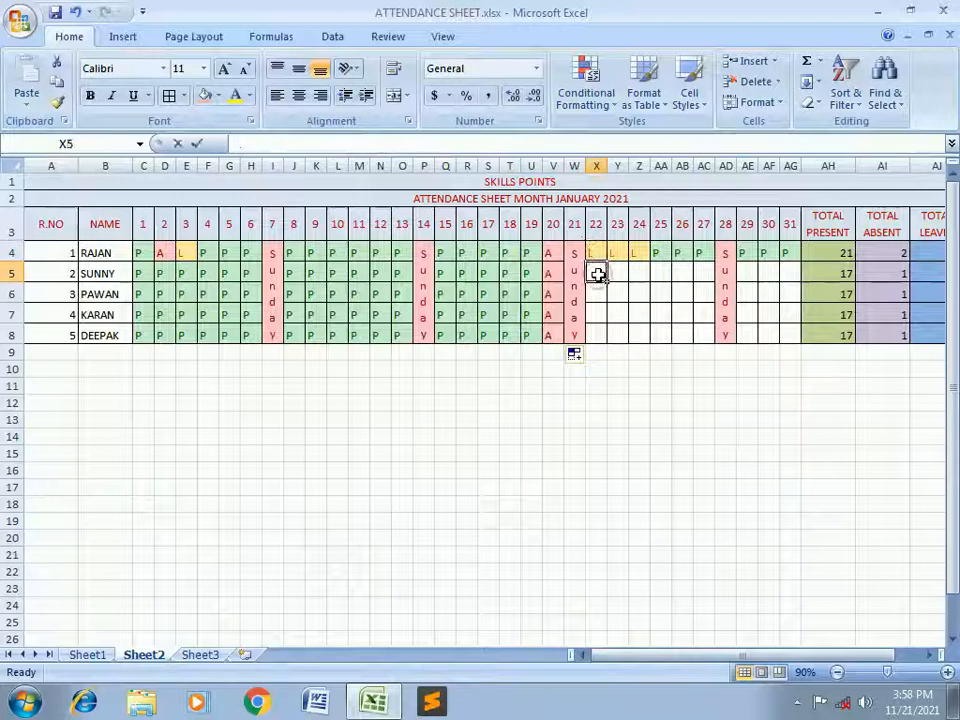
{"action": "type", "text": "P"}
{"action": "key", "text": "Tab"}
{"action": "type", "text": "P"}
{"action": "key", "text": "Tab"}
{"action": "type", "text": "P"}
{"action": "key", "text": "Tab"}
{"action": "type", "text": "P"}
{"action": "key", "text": "Tab"}
{"action": "type", "text": "P"}
{"action": "key", "text": "Tab"}
{"action": "type", "text": "P"}
{"action": "key", "text": "Tab"}
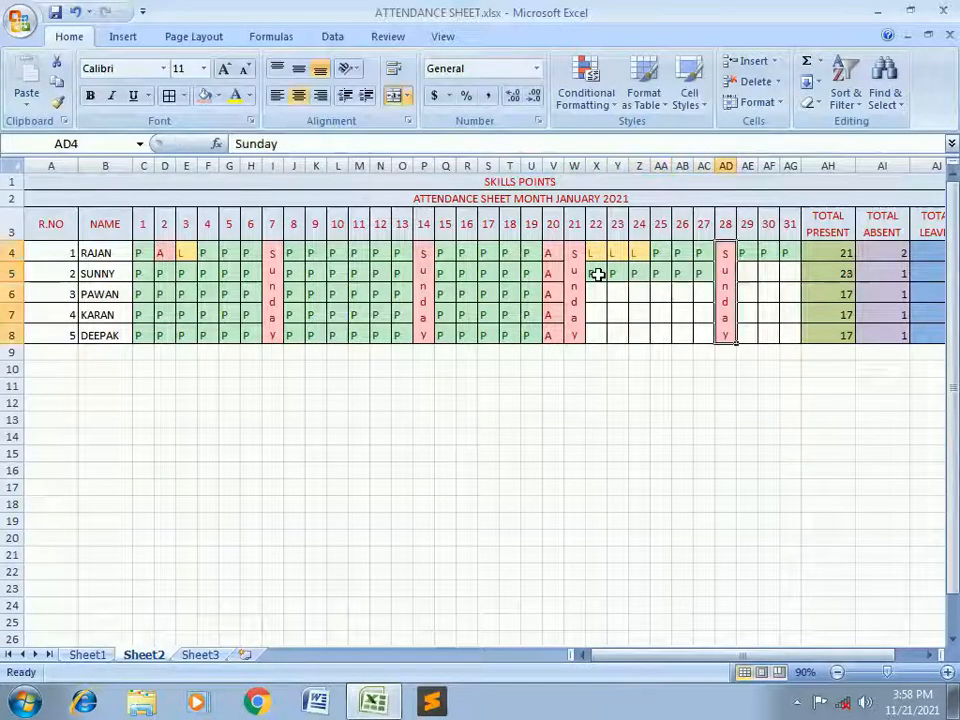
- Fill the marks in X5:AC5 and the marks in AE4:AG4 down to row 8
{"action": "left_click", "coordinate": [638, 320]}
{"action": "left_click_drag", "start_coordinate": [600, 273], "coordinate": [713, 336]}
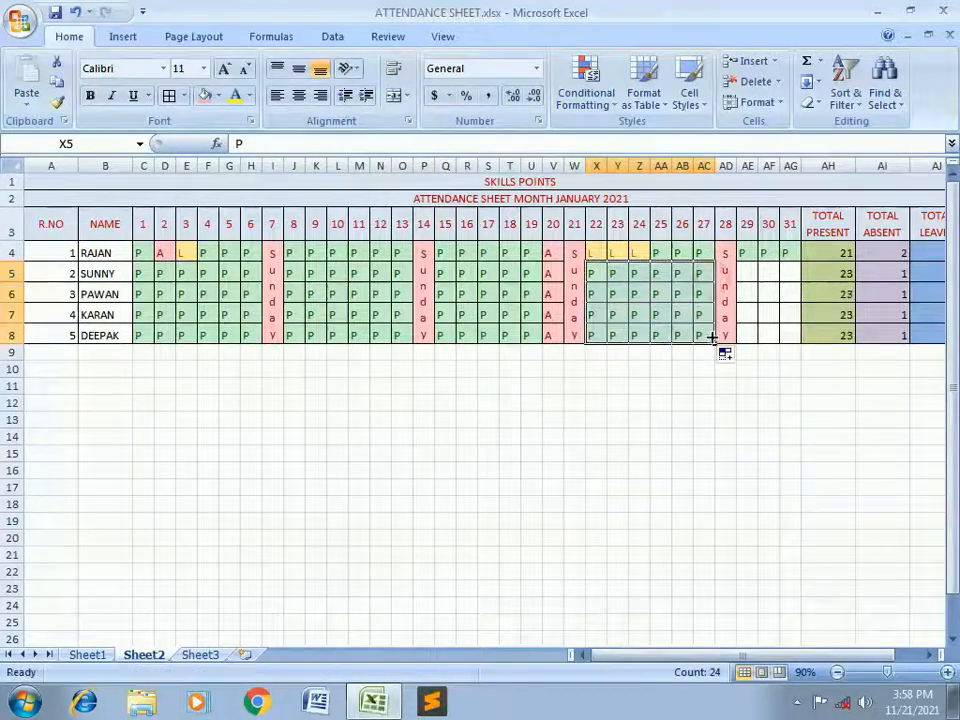
{"action": "left_click_drag", "start_coordinate": [750, 260], "coordinate": [787, 260]}
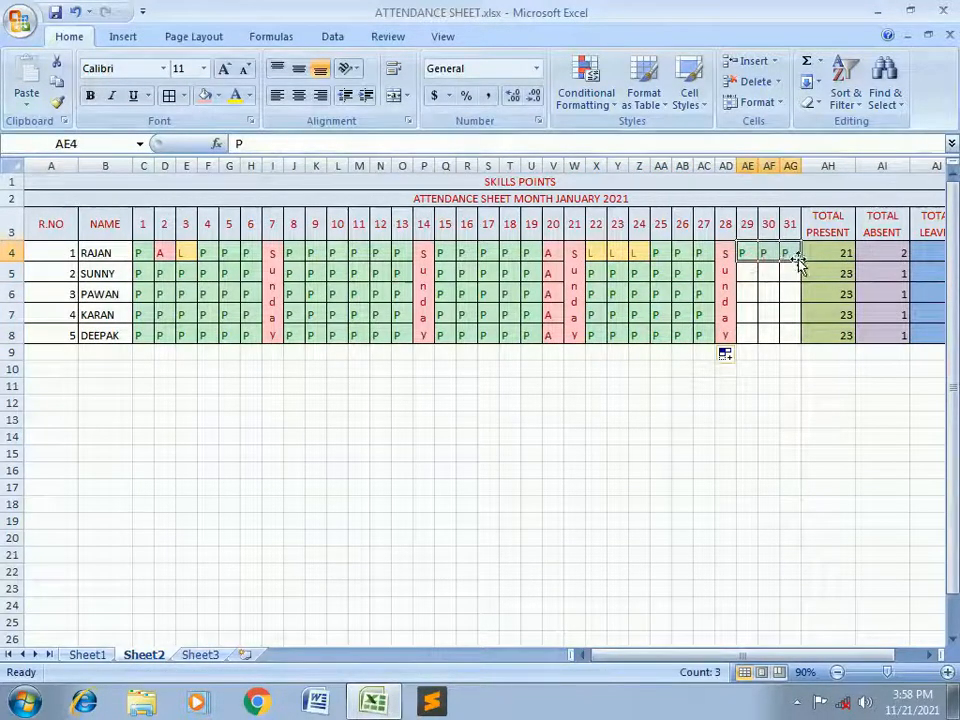
{"action": "left_click_drag", "start_coordinate": [801, 261], "coordinate": [790, 342]}
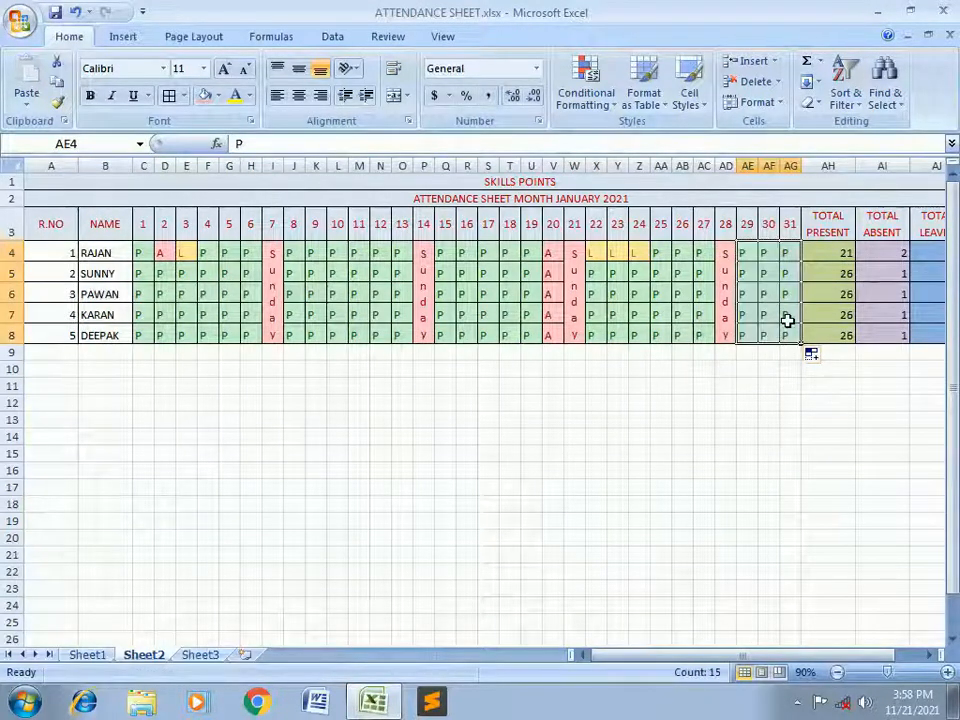
{"action": "left_click", "coordinate": [788, 319]}
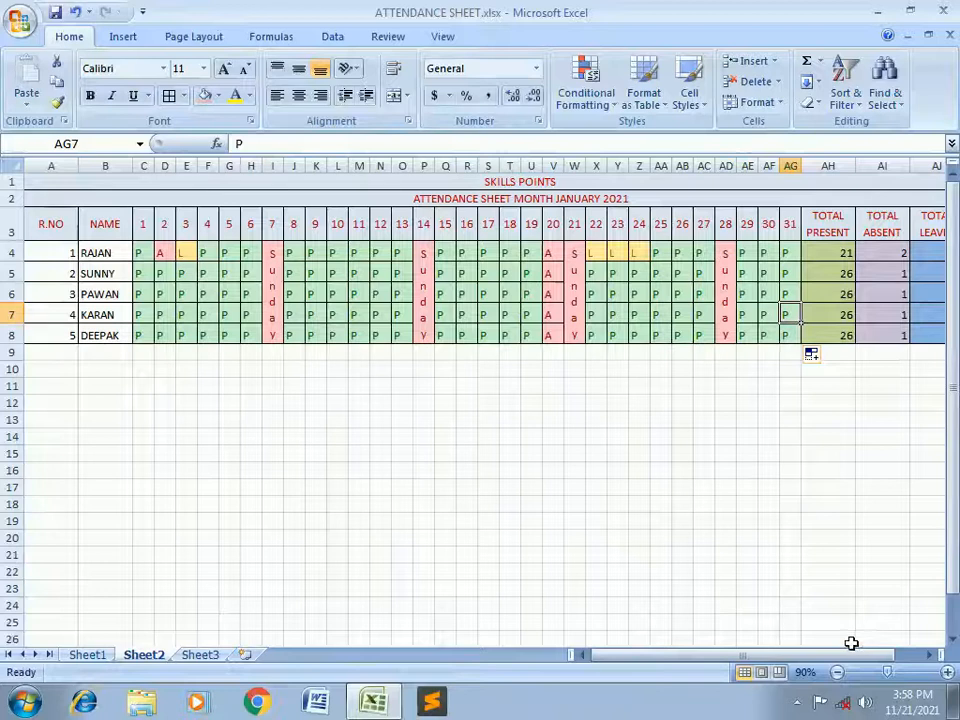
- Change the first student's day 10 mark in L4 to A to test the total absent formula
{"action": "mouse_move", "coordinate": [844, 658]}
{"action": "left_mouse_down"}
{"action": "mouse_move", "coordinate": [884, 657]}
{"action": "mouse_move", "coordinate": [853, 660]}
{"action": "left_mouse_up"}
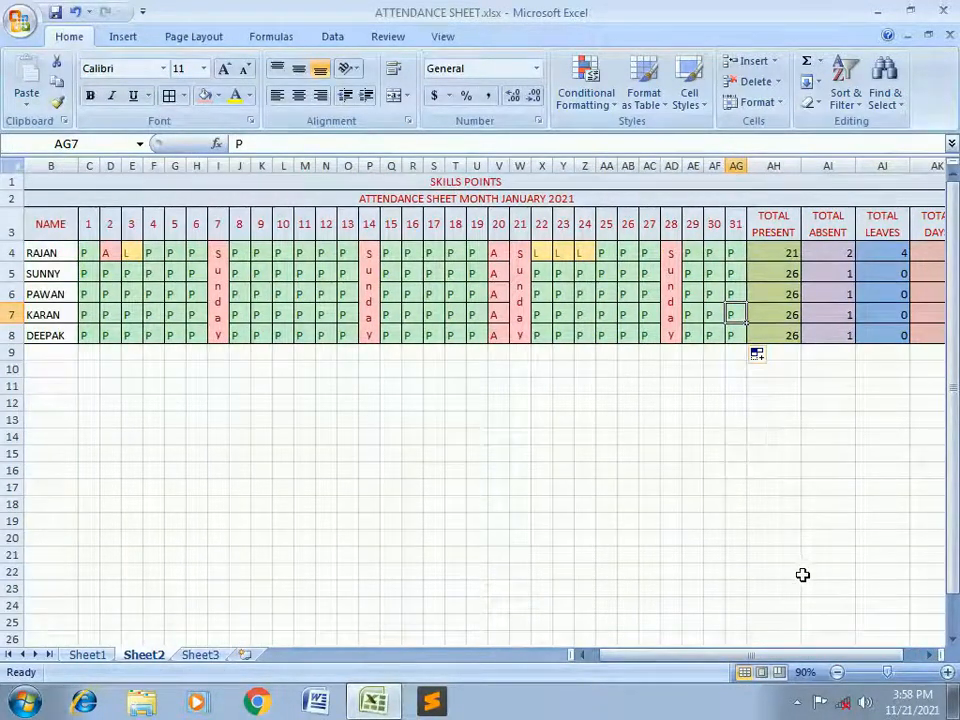
{"action": "left_click", "coordinate": [836, 672]}
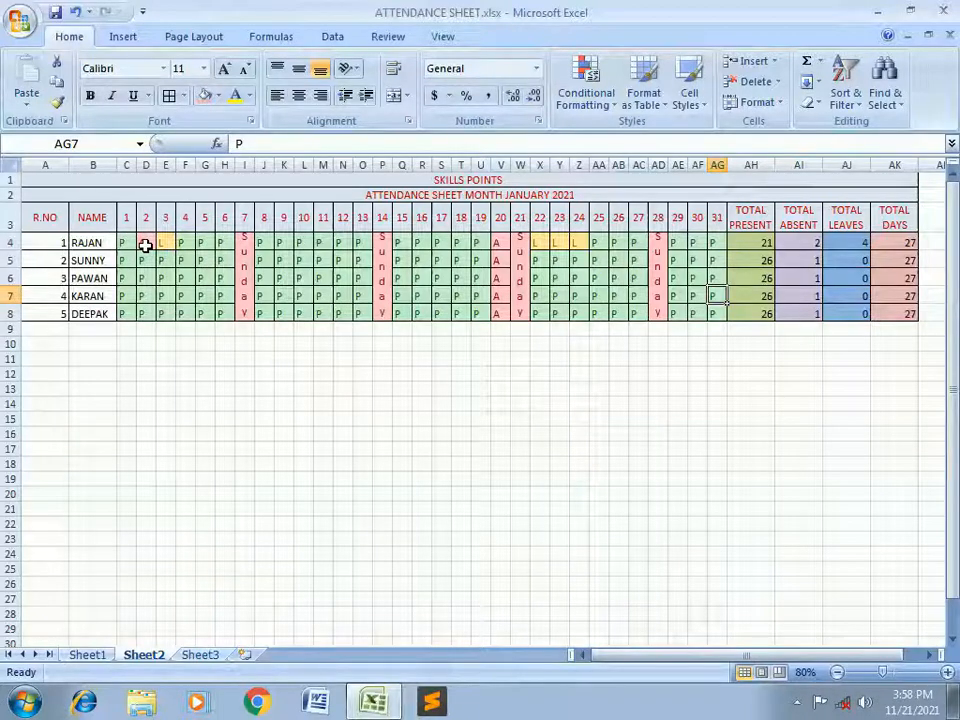
{"action": "left_click", "coordinate": [807, 243]}
{"action": "left_click", "coordinate": [496, 243]}
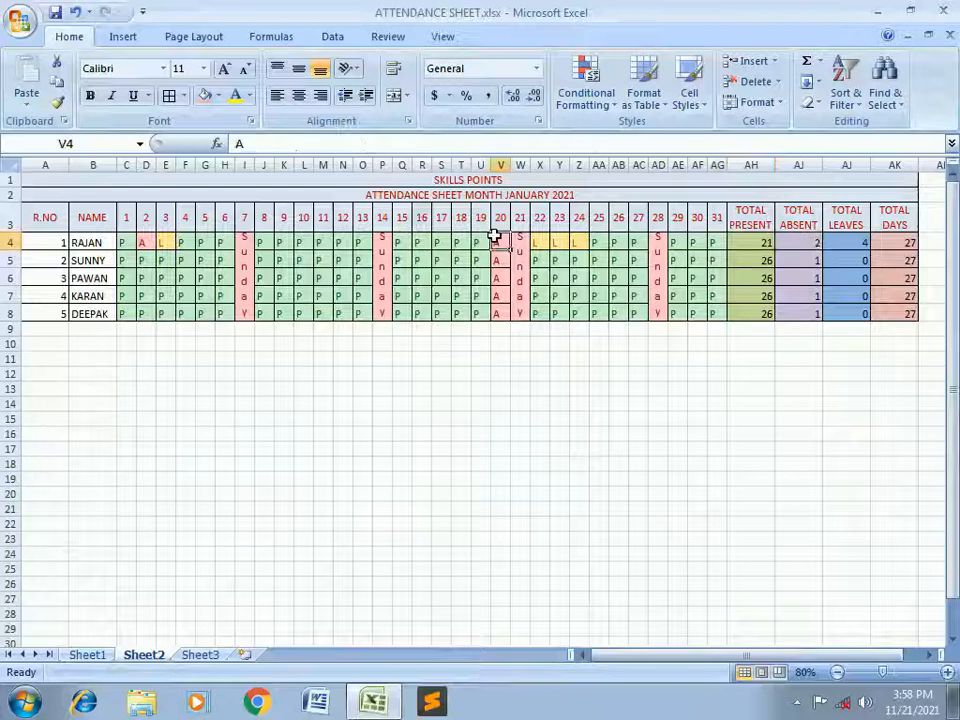
{"action": "left_click", "coordinate": [300, 245]}
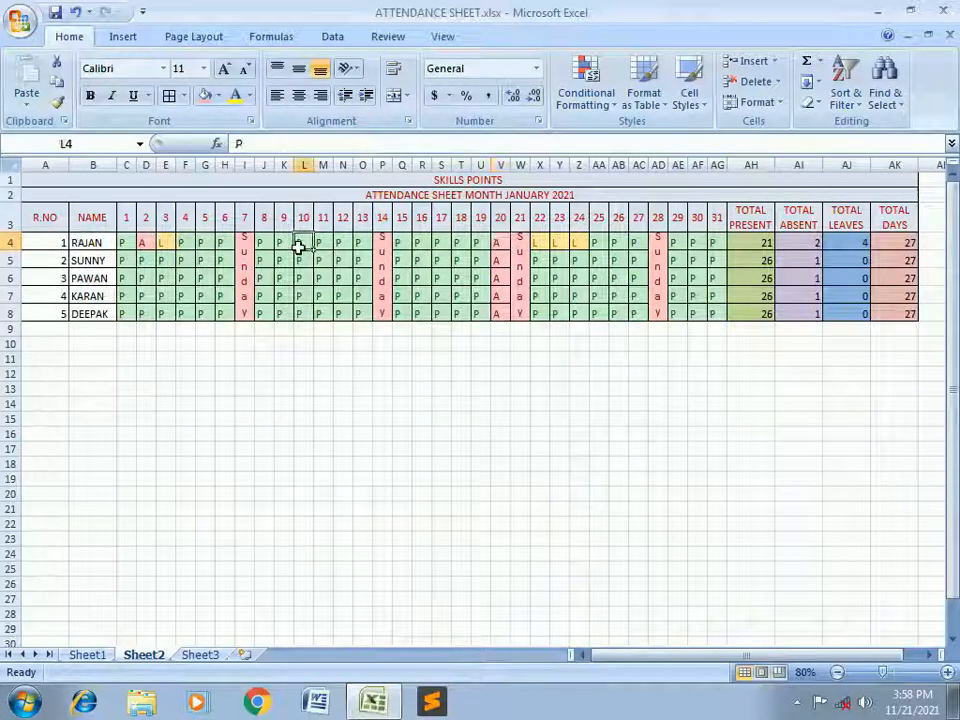
{"action": "type", "text": "A"}
{"action": "key", "text": "Tab"}
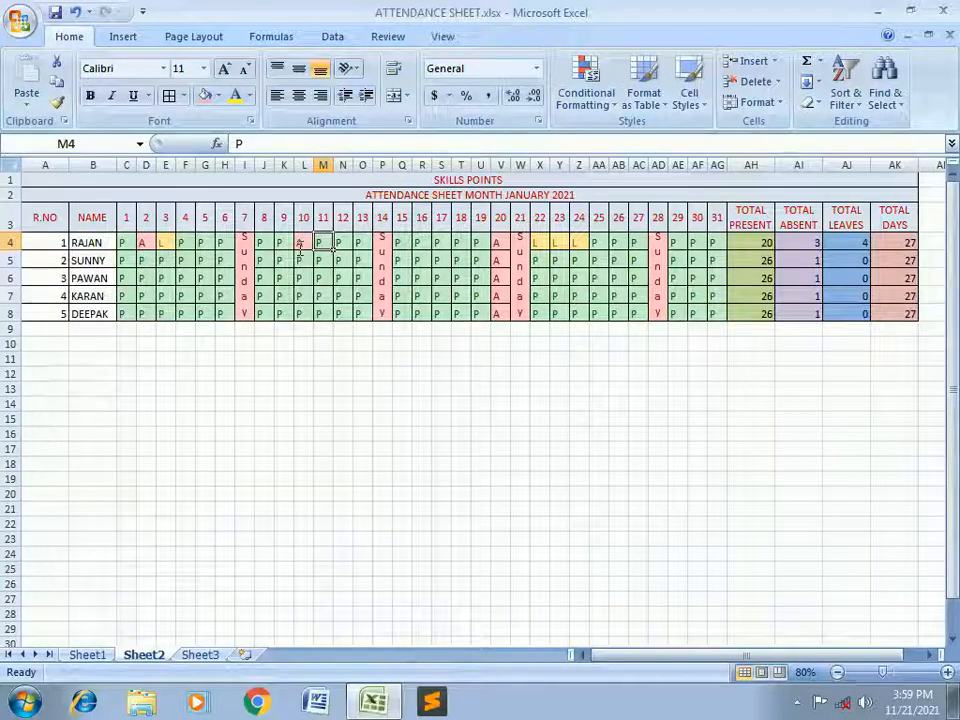
- Change the fifth student's marks in K8:O8 to A and check the row's absences against the total absent in AI8
{"action": "key", "text": "Down"}
{"action": "key", "text": "Down"}
{"action": "key", "text": "Left"}
{"action": "key", "text": "Left"}
{"action": "key", "text": "Down"}
{"action": "key", "text": "Down"}
{"action": "type", "text": "A\tA\tA\tA\tA"}
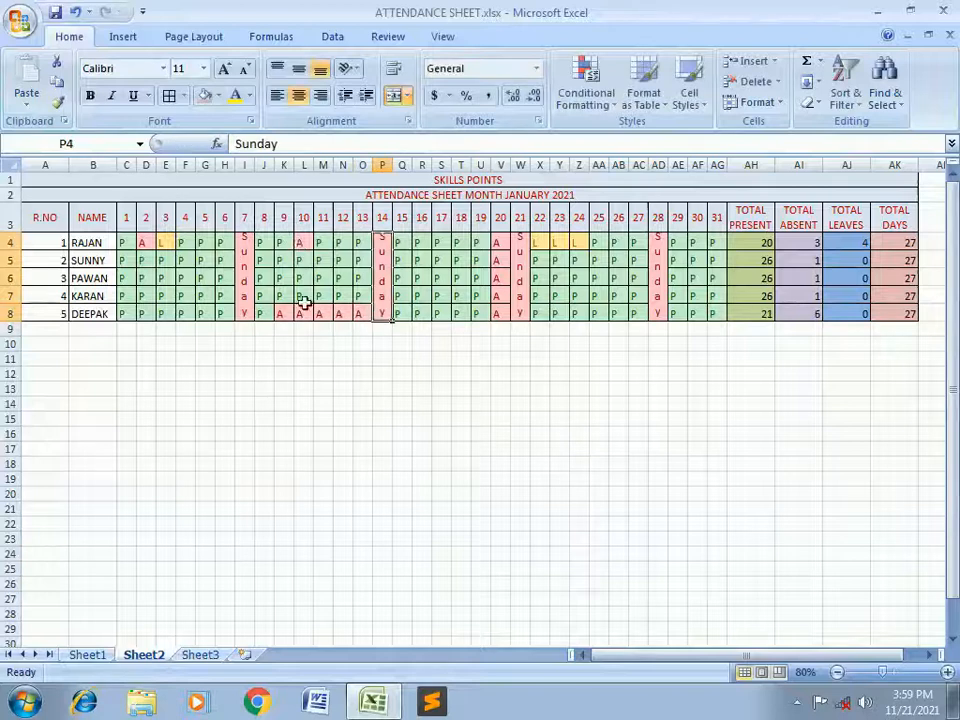
{"action": "left_click_drag", "start_coordinate": [285, 313], "coordinate": [359, 315]}
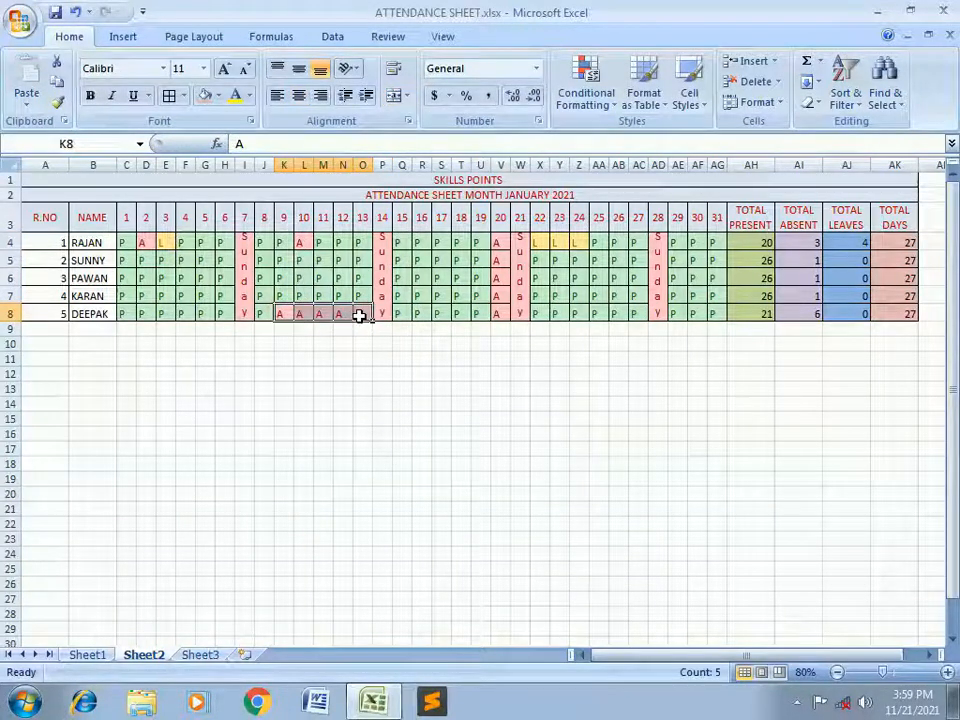
{"action": "left_click", "coordinate": [502, 313]}
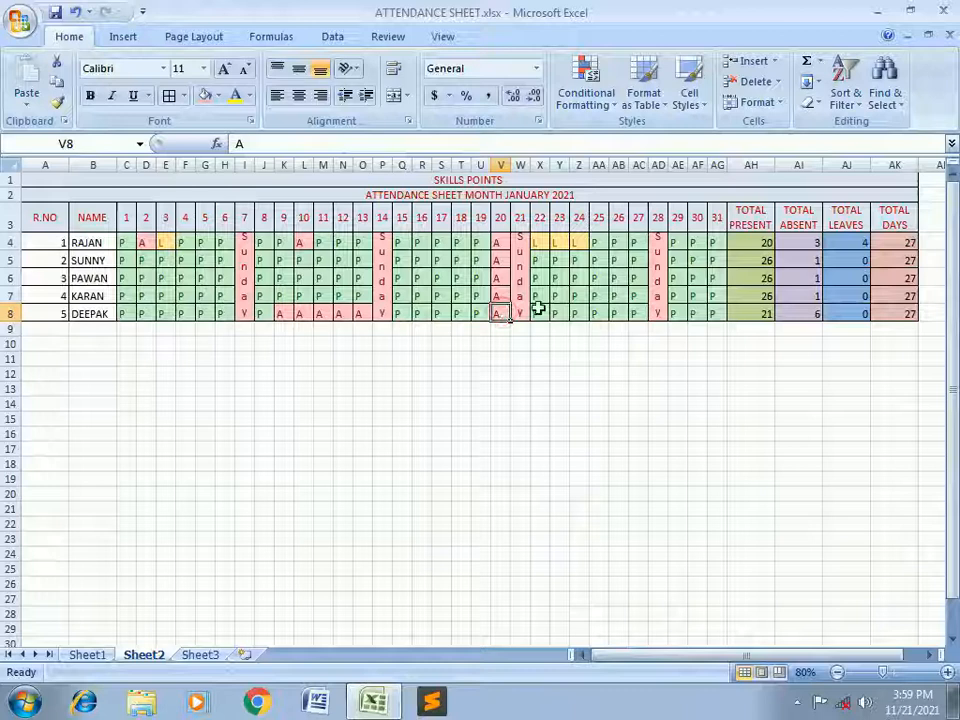
{"action": "left_click", "coordinate": [806, 317]}
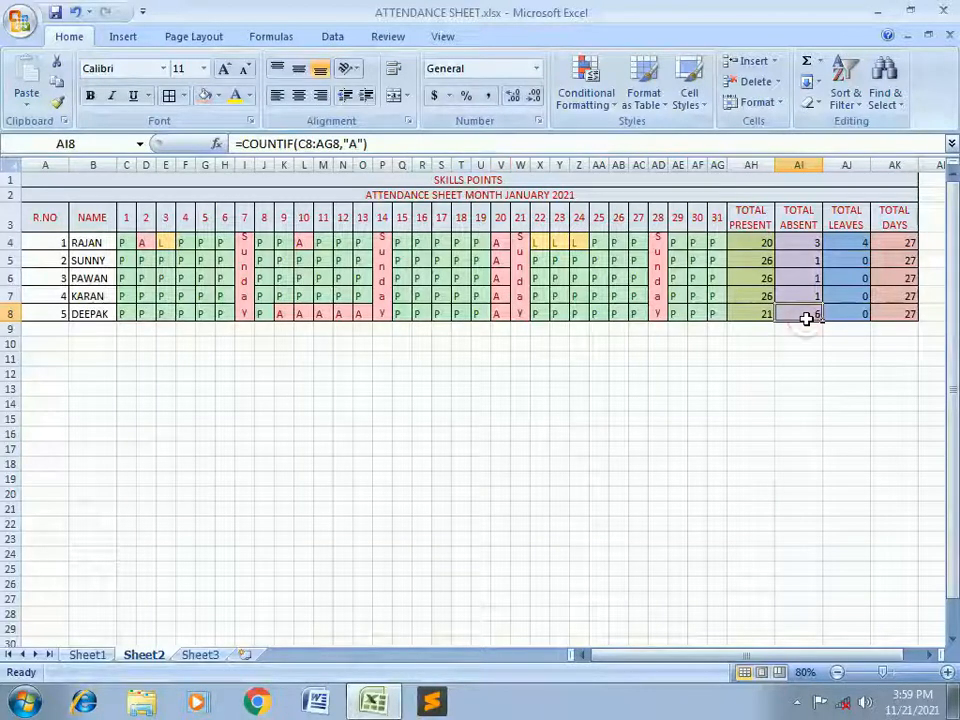
- Examine the fifth student's total days formula in AK8, the marks across the sheet, and the total present formulas in AH4:AH8
{"action": "left_click", "coordinate": [883, 313]}
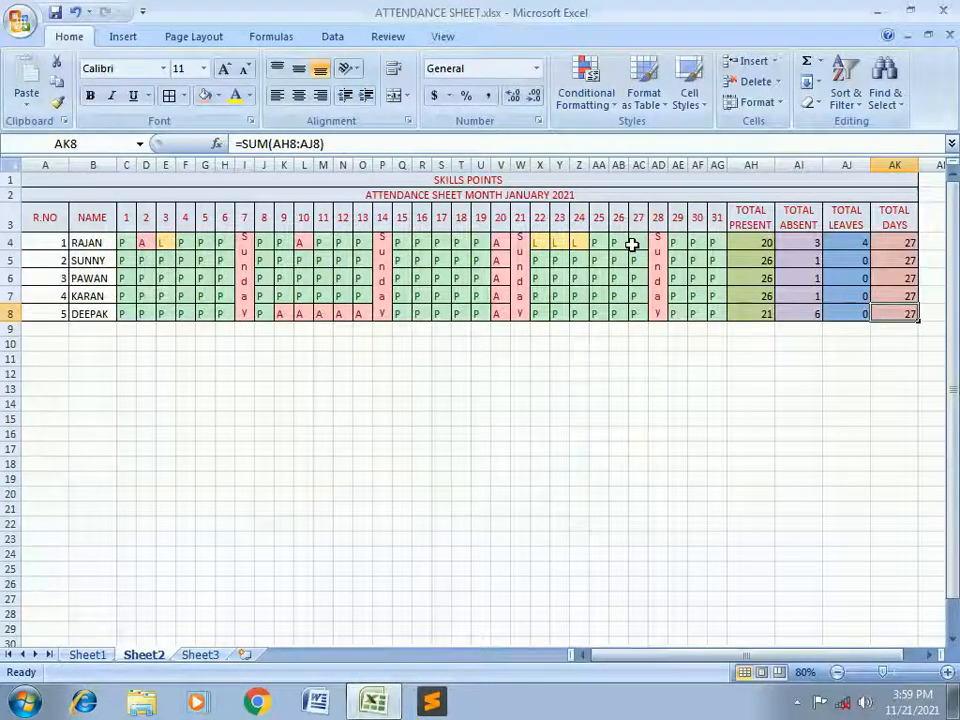
{"action": "left_click", "coordinate": [601, 275]}
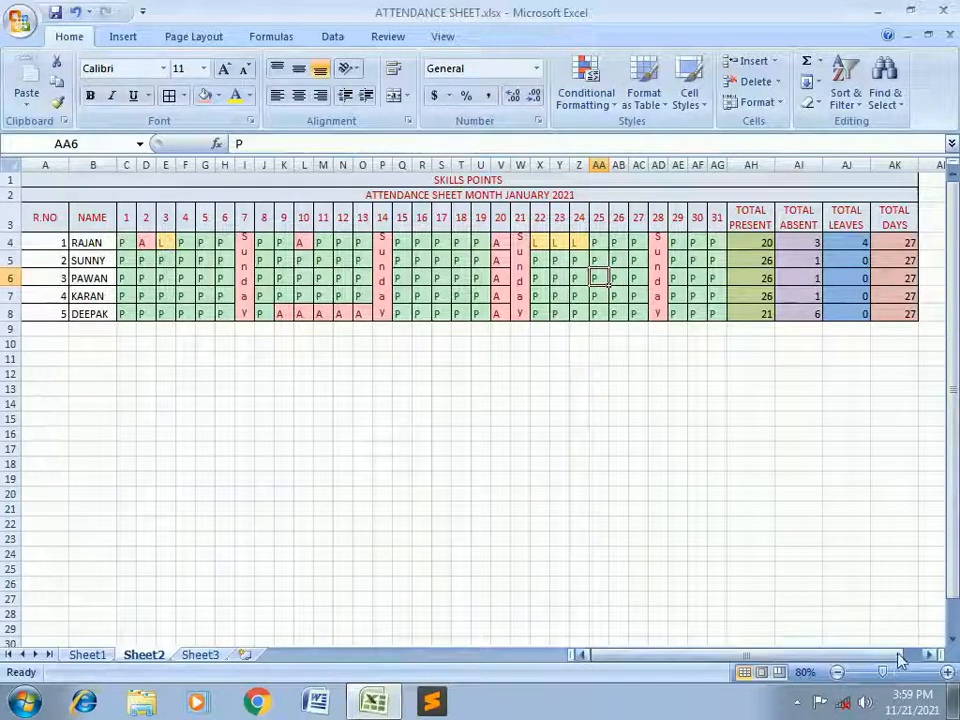
{"action": "left_click", "coordinate": [948, 672]}
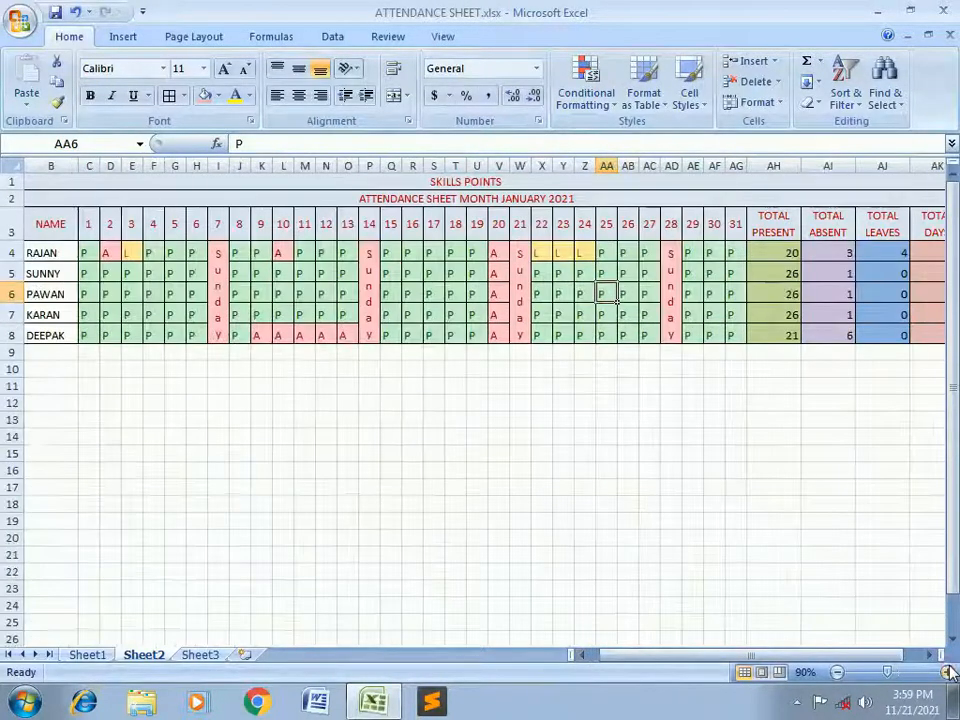
{"action": "left_click", "coordinate": [948, 672]}
{"action": "left_click_drag", "start_coordinate": [870, 655], "coordinate": [710, 669]}
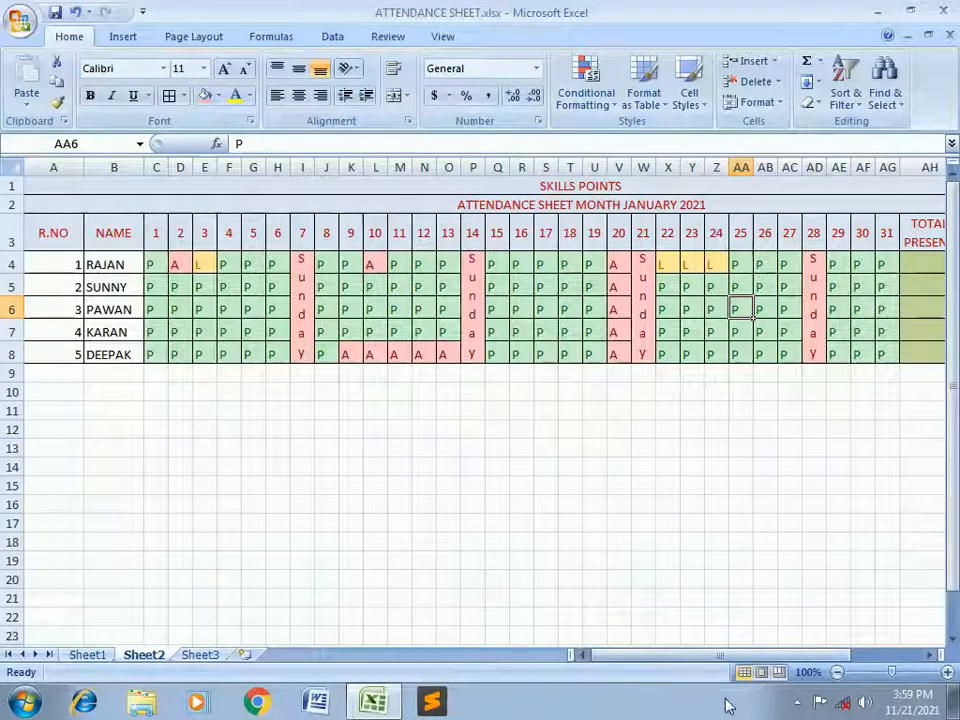
{"action": "left_click", "coordinate": [837, 673]}
{"action": "left_click", "coordinate": [837, 673]}
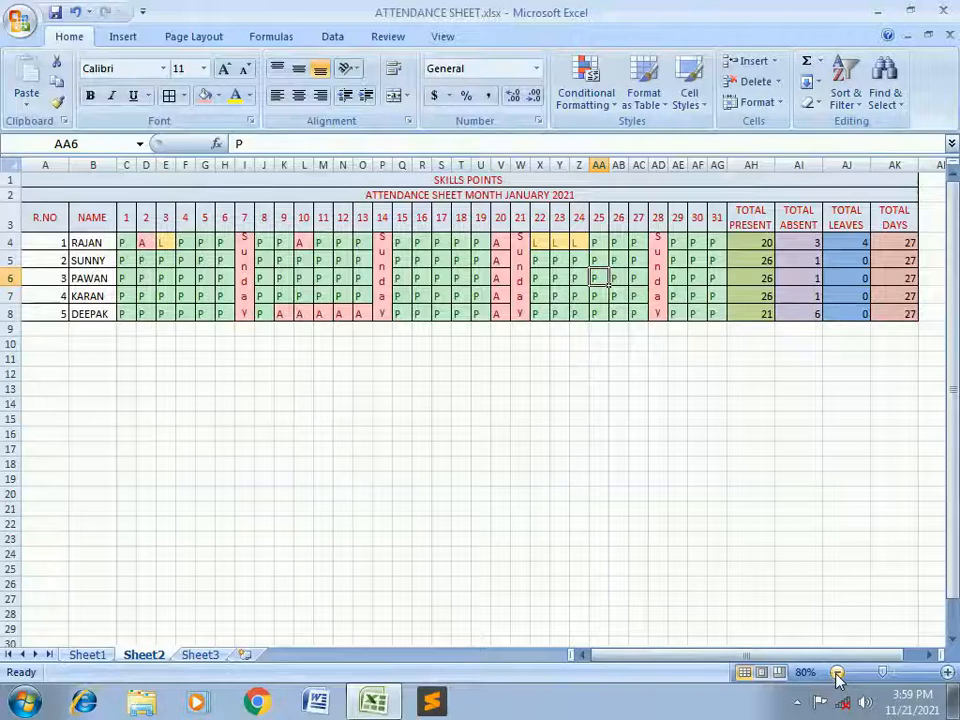
{"action": "left_click", "coordinate": [731, 245]}
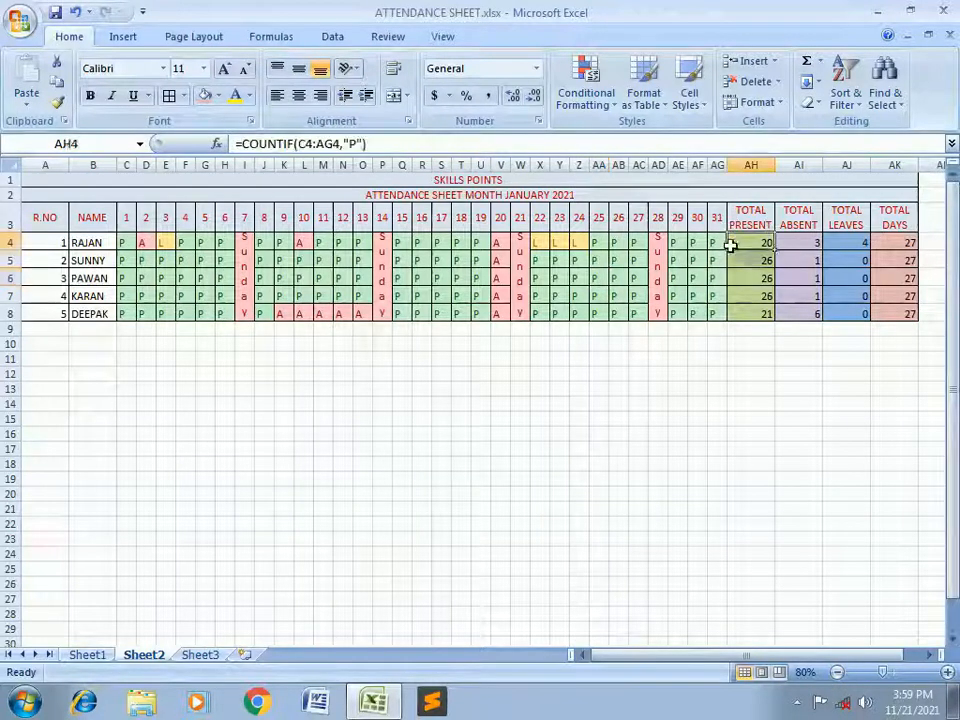
{"action": "left_click_drag", "start_coordinate": [731, 245], "coordinate": [739, 311]}
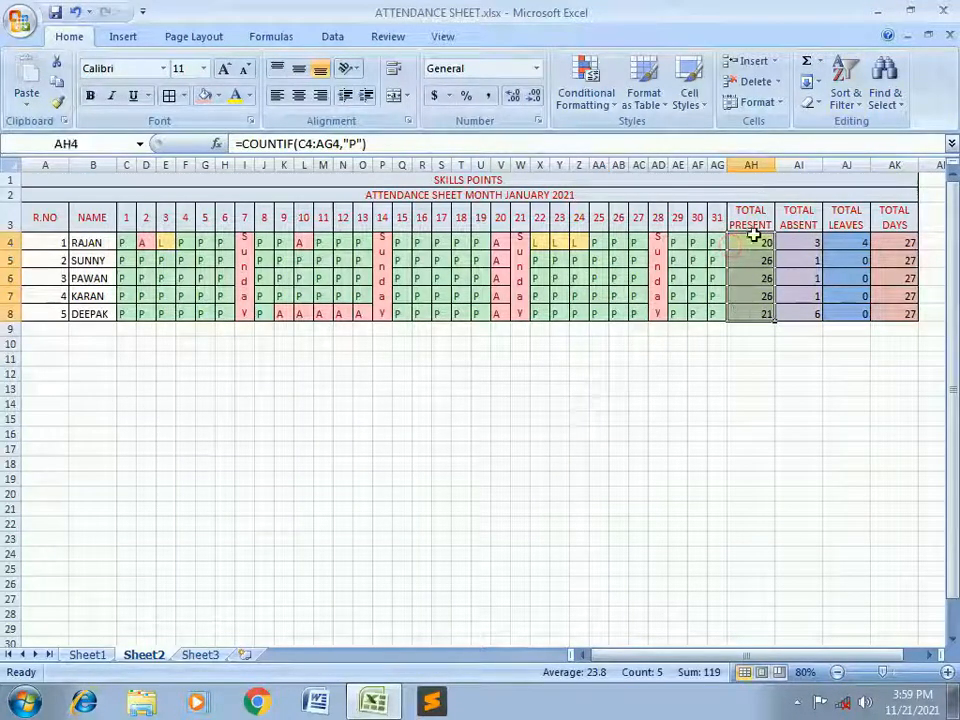
{"action": "left_click_drag", "start_coordinate": [754, 210], "coordinate": [756, 308]}
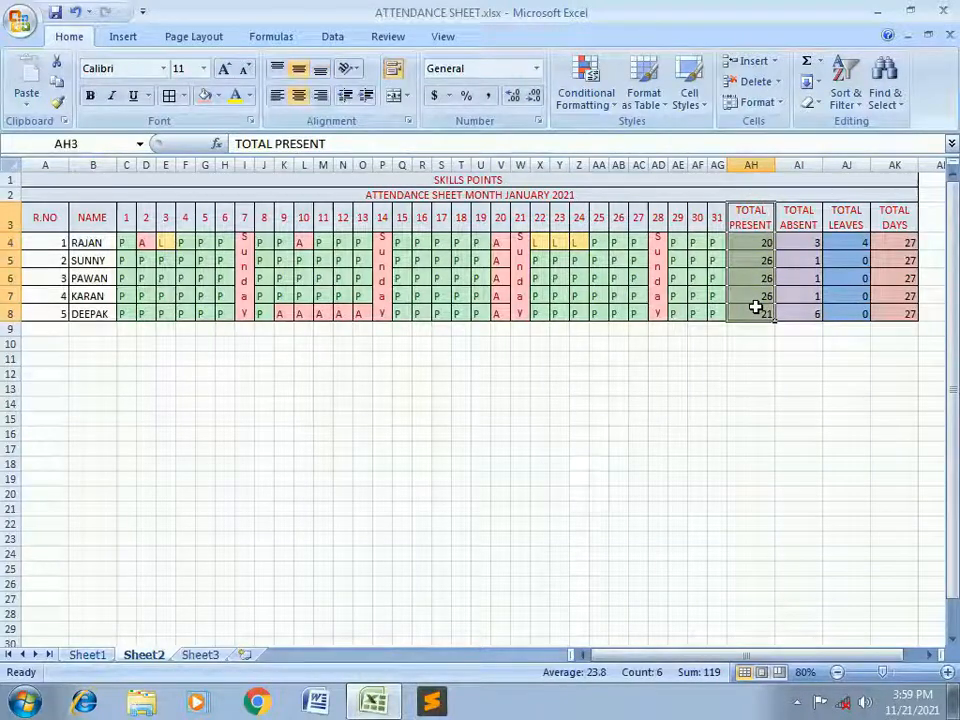
{"action": "left_click_drag", "start_coordinate": [751, 248], "coordinate": [741, 318]}
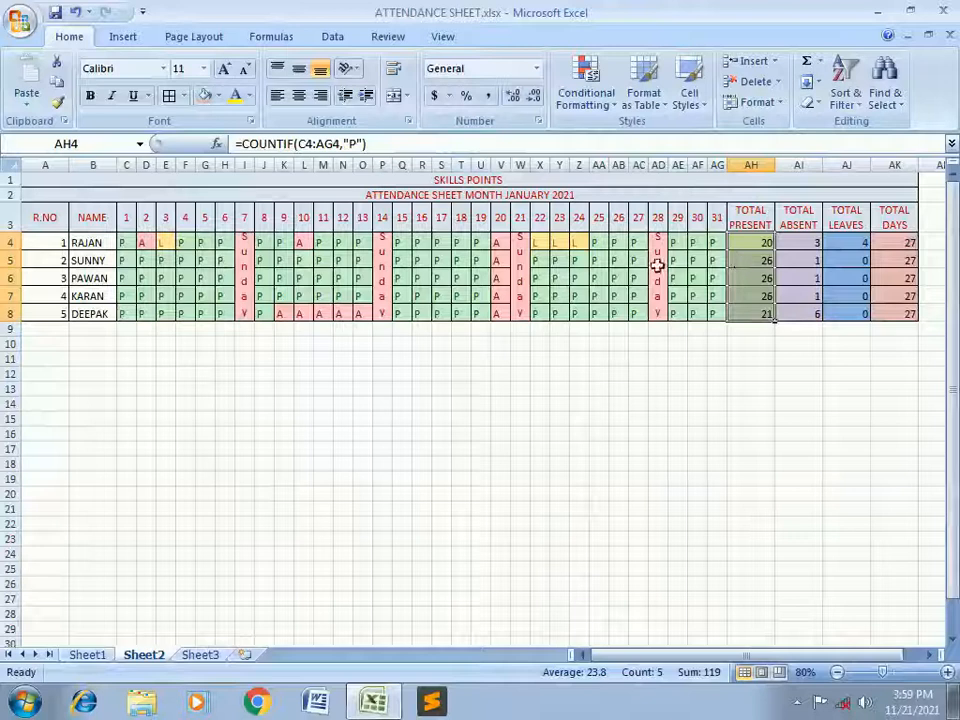
{"action": "left_click", "coordinate": [398, 328]}
- Fill the students' roll number and name cells A4:B8 with an olive green theme colour
{"action": "left_click_drag", "start_coordinate": [68, 242], "coordinate": [86, 313]}
{"action": "left_click", "coordinate": [218, 95]}
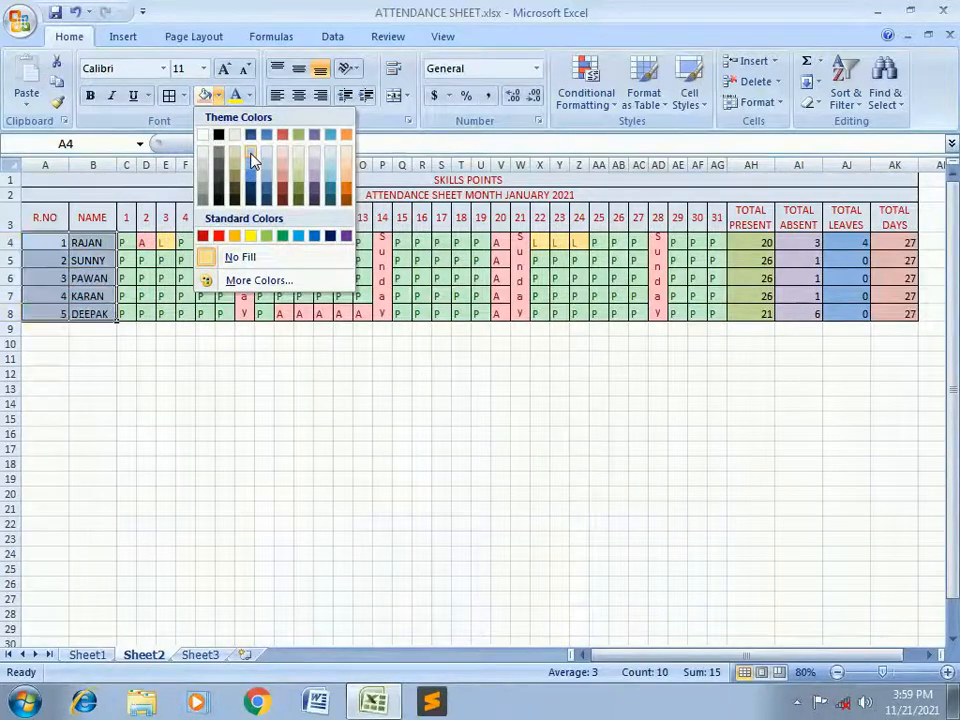
{"action": "left_click", "coordinate": [251, 158]}
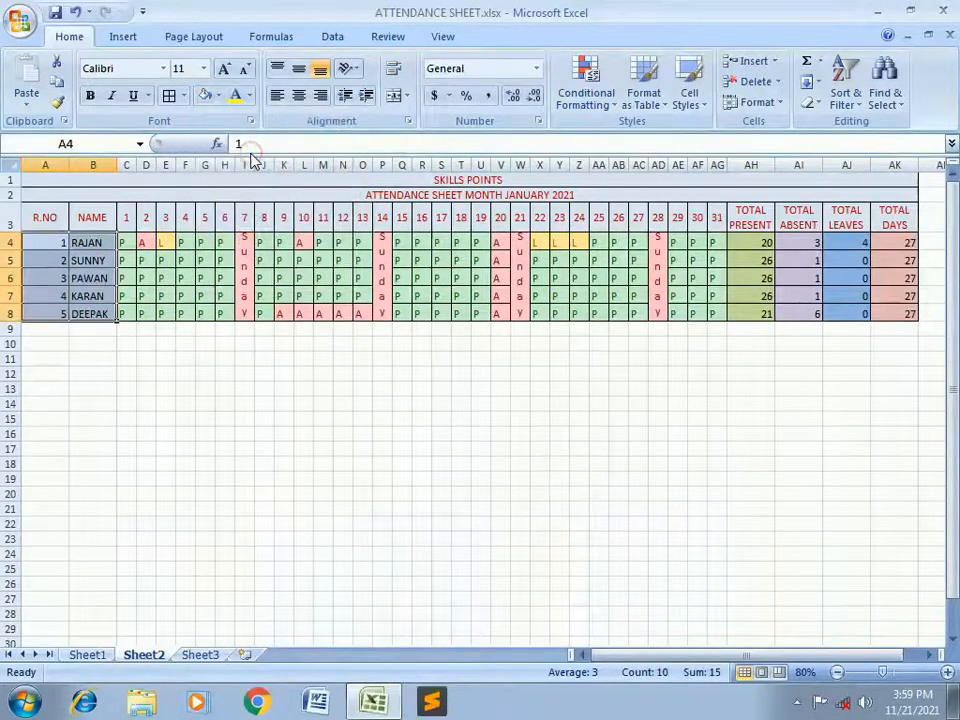
{"action": "left_click", "coordinate": [218, 96]}
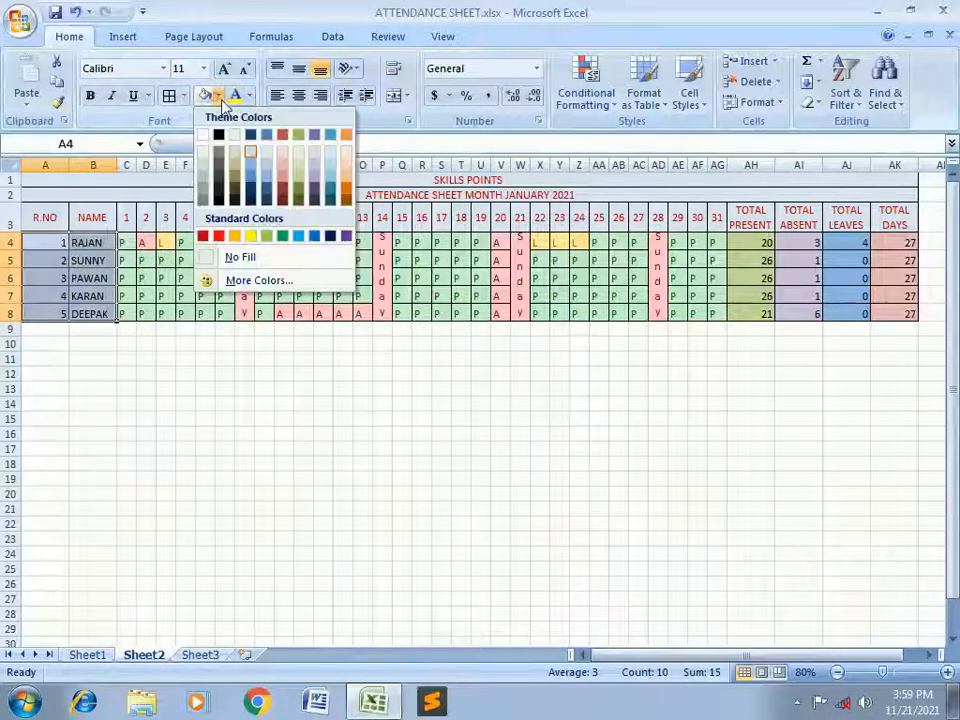
{"action": "left_click", "coordinate": [298, 183]}
{"action": "left_click", "coordinate": [226, 262]}
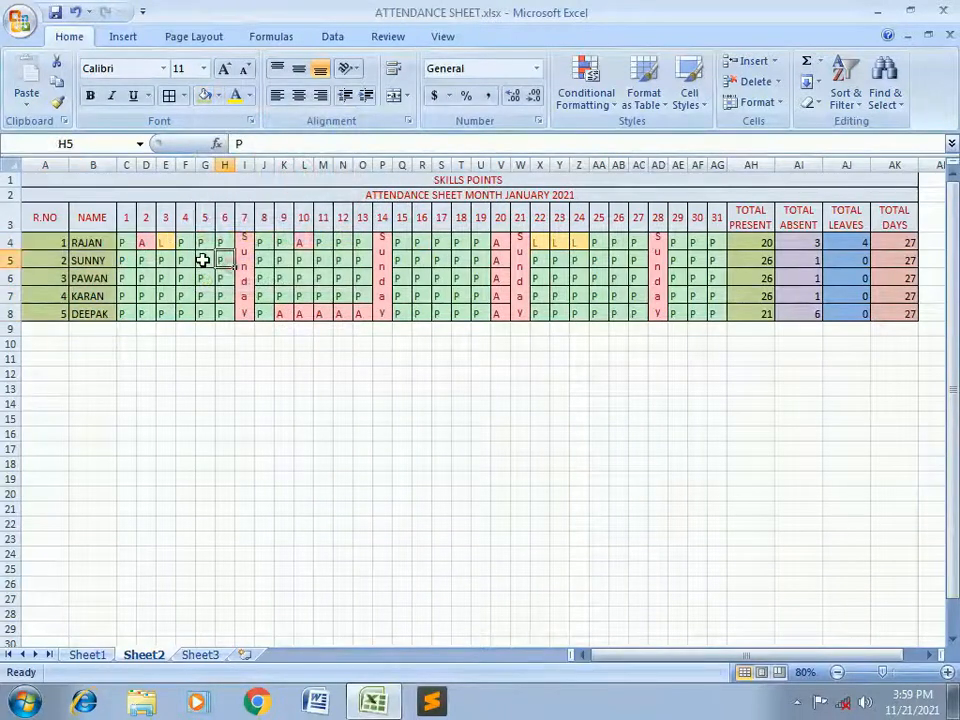
- Enlarge the SKILLS POINTS title in row 1 to font size 28
{"action": "left_click", "coordinate": [250, 183]}
{"action": "left_click", "coordinate": [226, 68]}
{"action": "left_click", "coordinate": [226, 68]}
{"action": "left_click", "coordinate": [226, 68]}
{"action": "left_click", "coordinate": [226, 68]}
{"action": "left_click", "coordinate": [226, 68]}
{"action": "left_click", "coordinate": [226, 68]}
{"action": "left_click", "coordinate": [226, 68]}
{"action": "left_click", "coordinate": [226, 68]}
{"action": "left_click", "coordinate": [226, 68]}
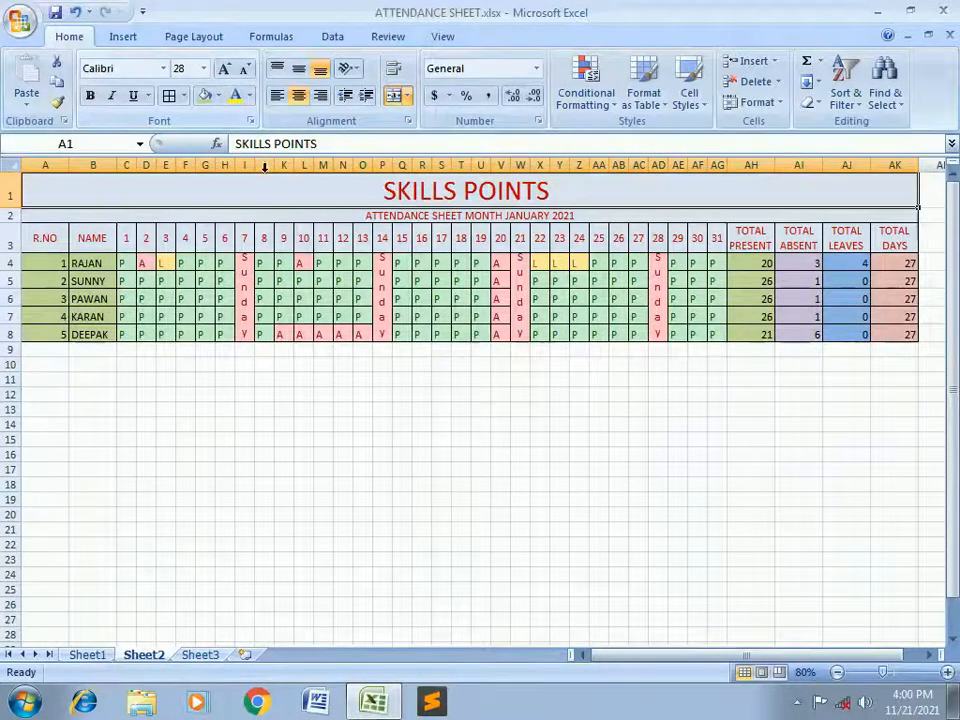
- Enlarge the ATTENDANCE SHEET MONTH JANUARY 2021 heading in row 2 to font size 16
{"action": "left_click", "coordinate": [275, 209]}
{"action": "left_click", "coordinate": [226, 68]}
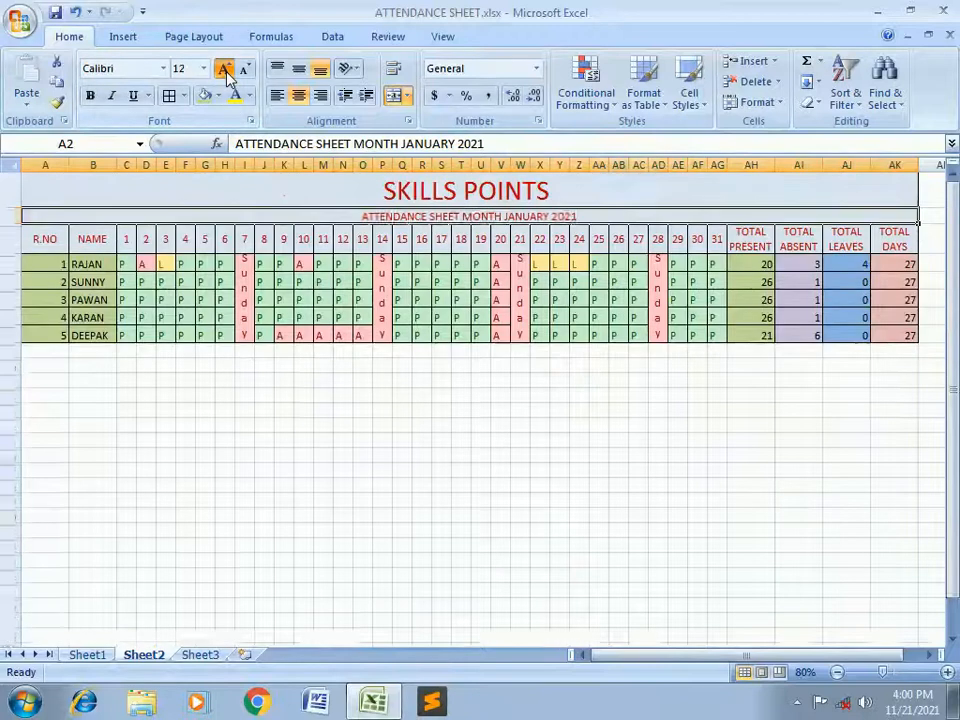
{"action": "left_click", "coordinate": [226, 68]}
{"action": "left_click", "coordinate": [226, 68]}
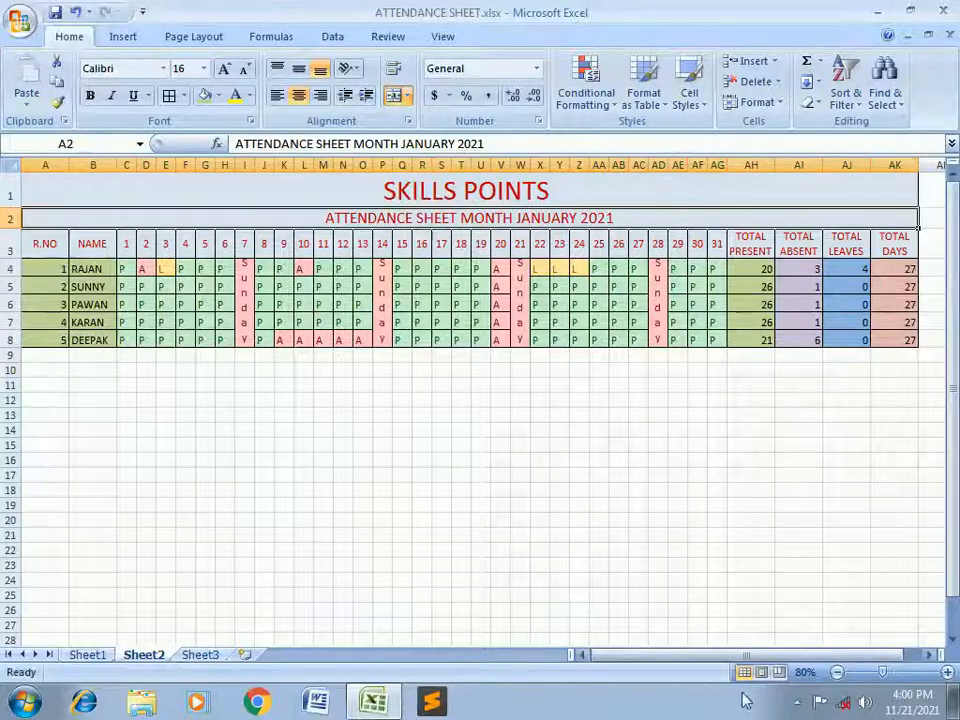
{"action": "left_click", "coordinate": [797, 706]}
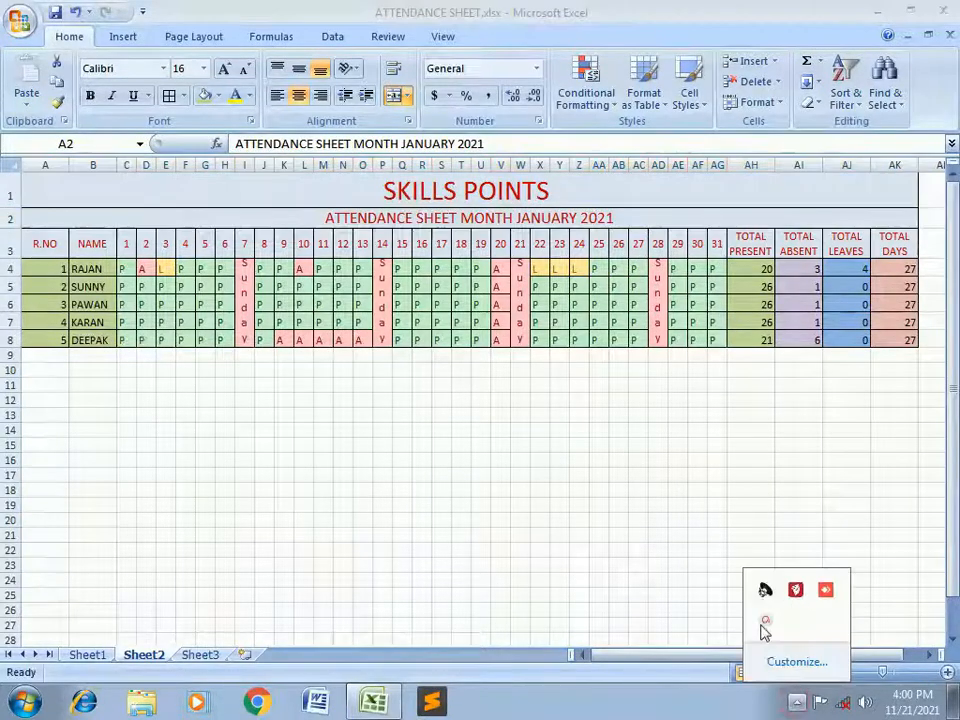